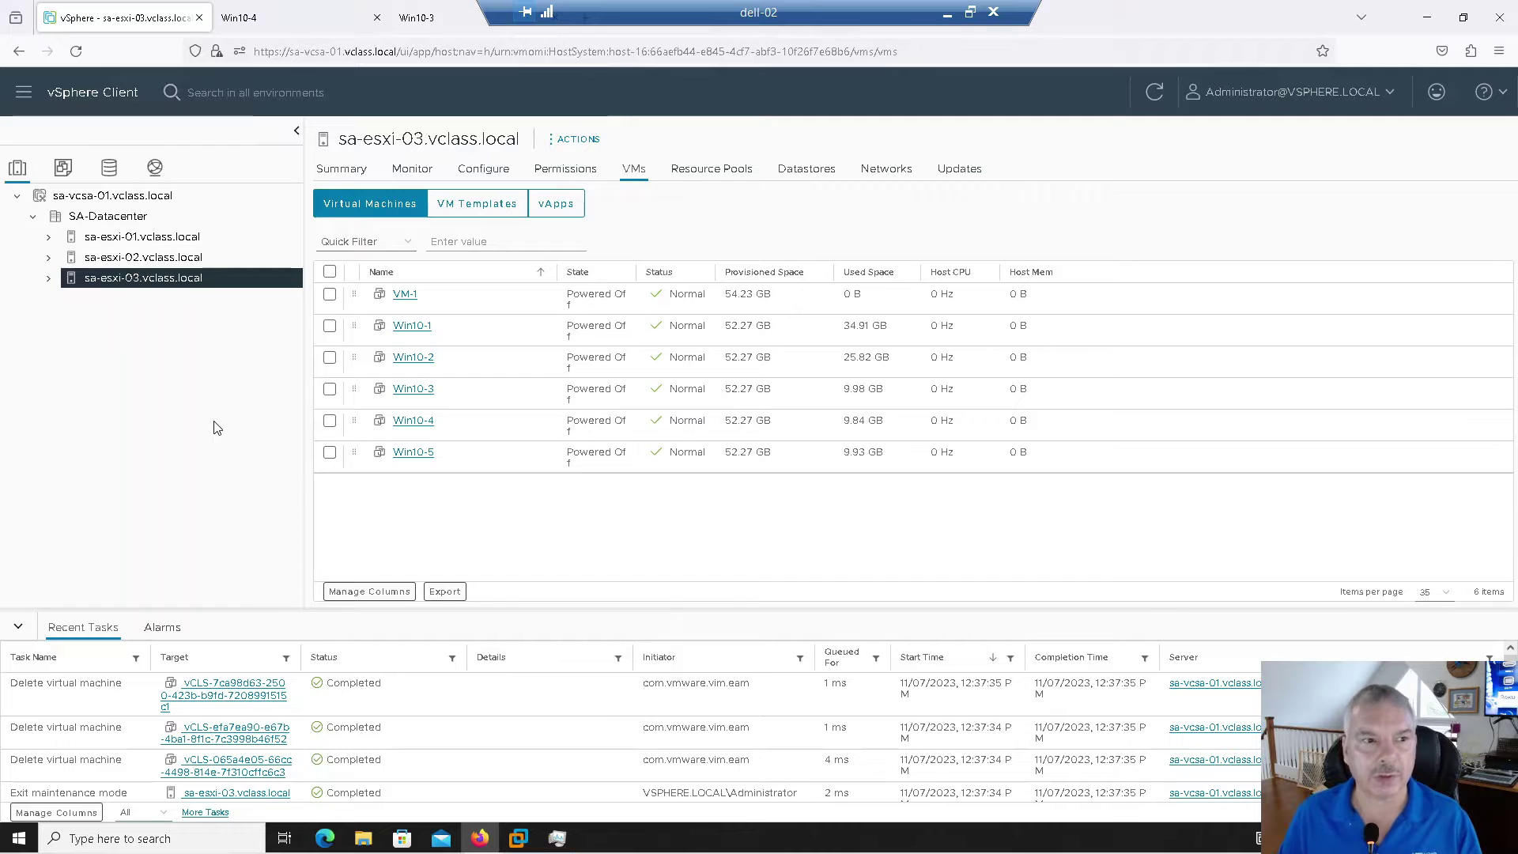
# Create a cluster named Cluster-01 in SA-Datacenter without managing all its hosts with a single image.
pyautogui.click(106, 219)
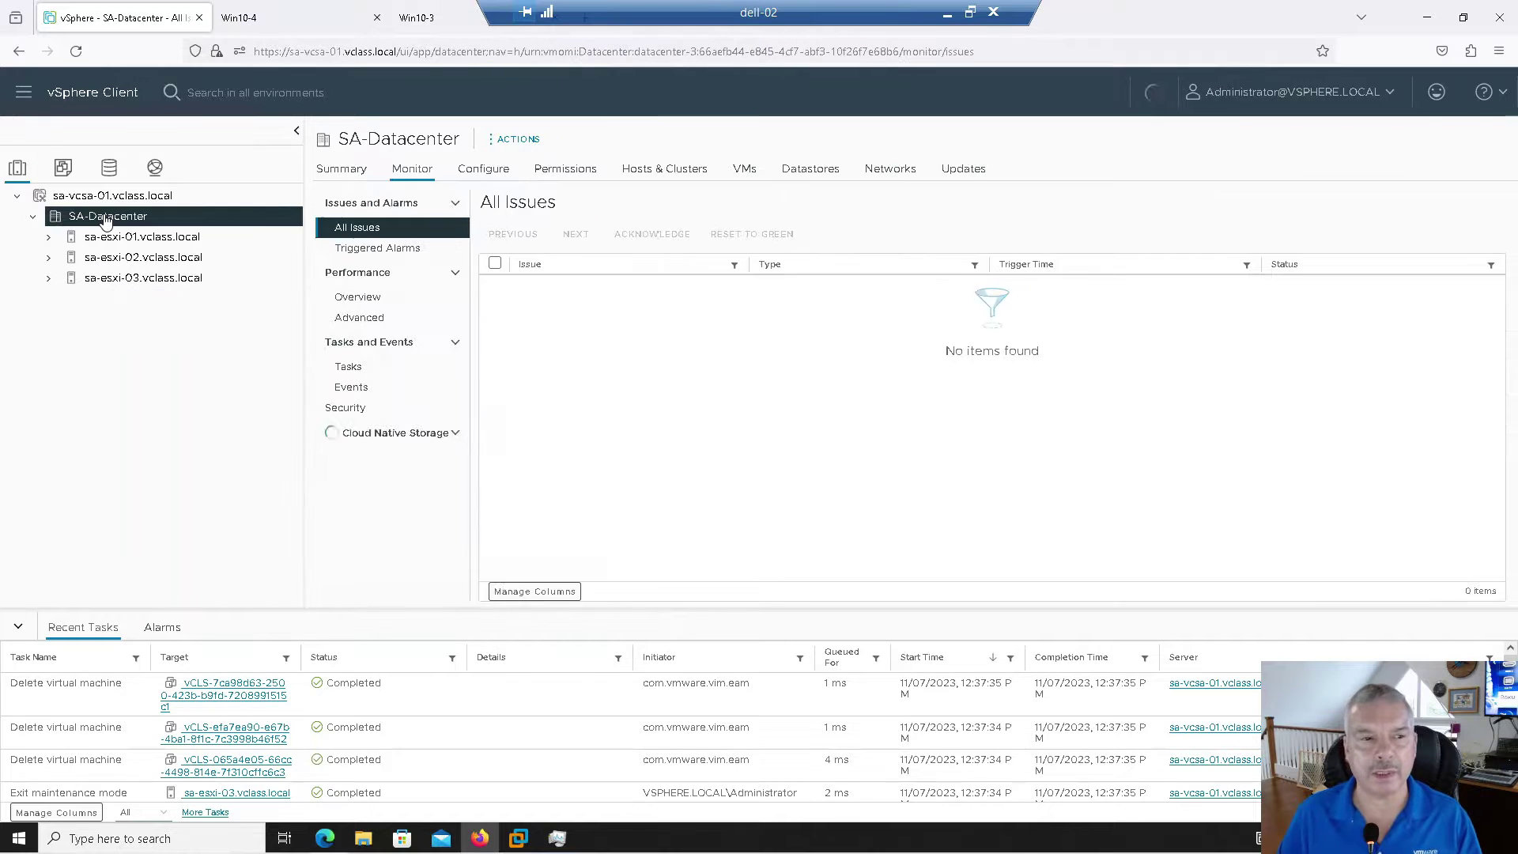
pyautogui.rightClick(106, 219)
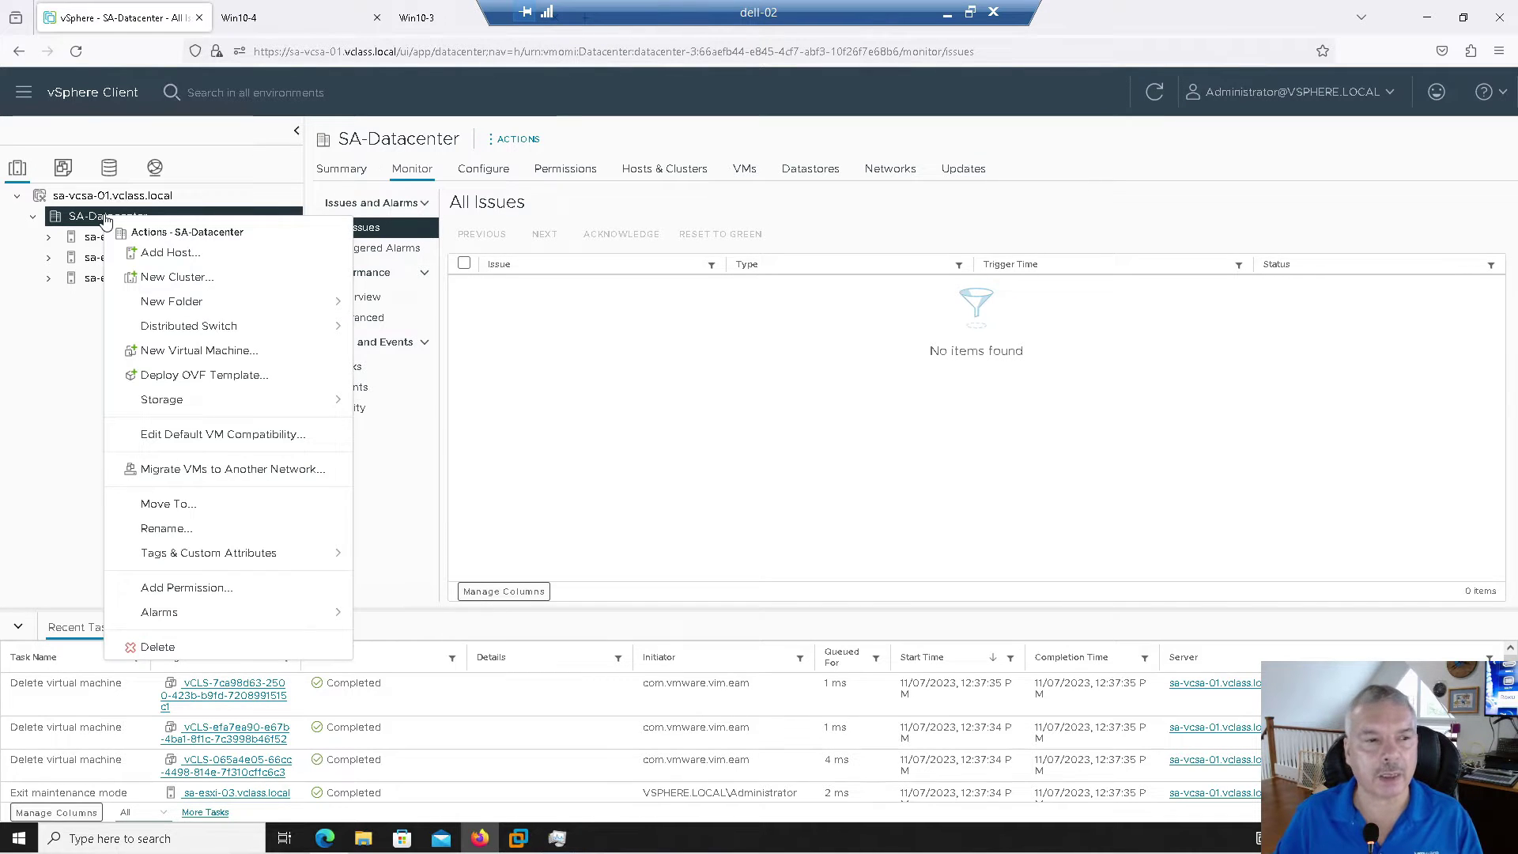
pyautogui.click(139, 278)
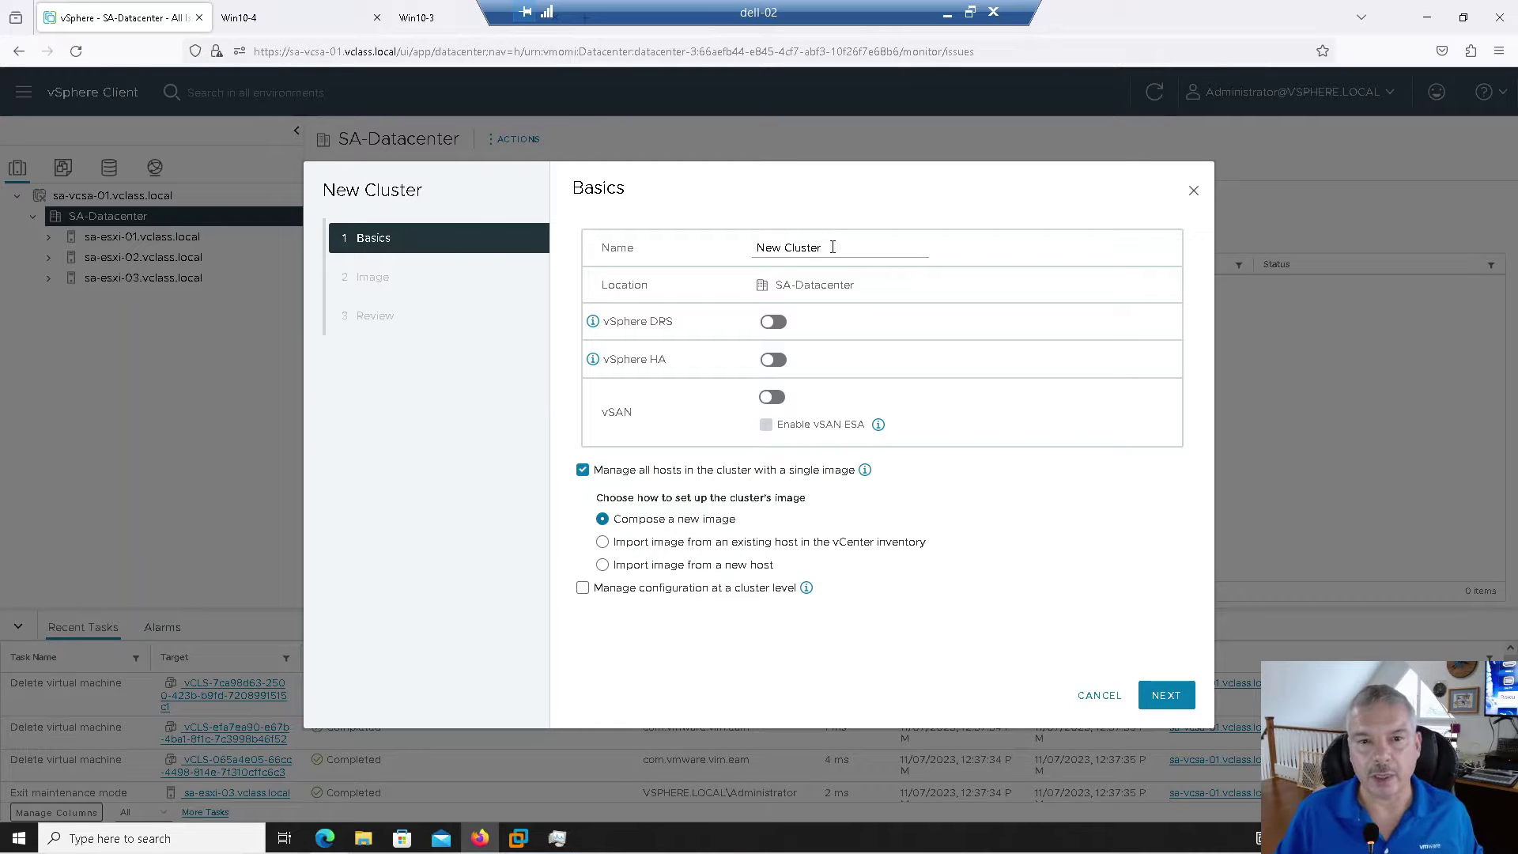
pyautogui.moveTo(830, 247); pyautogui.dragTo(673, 252)
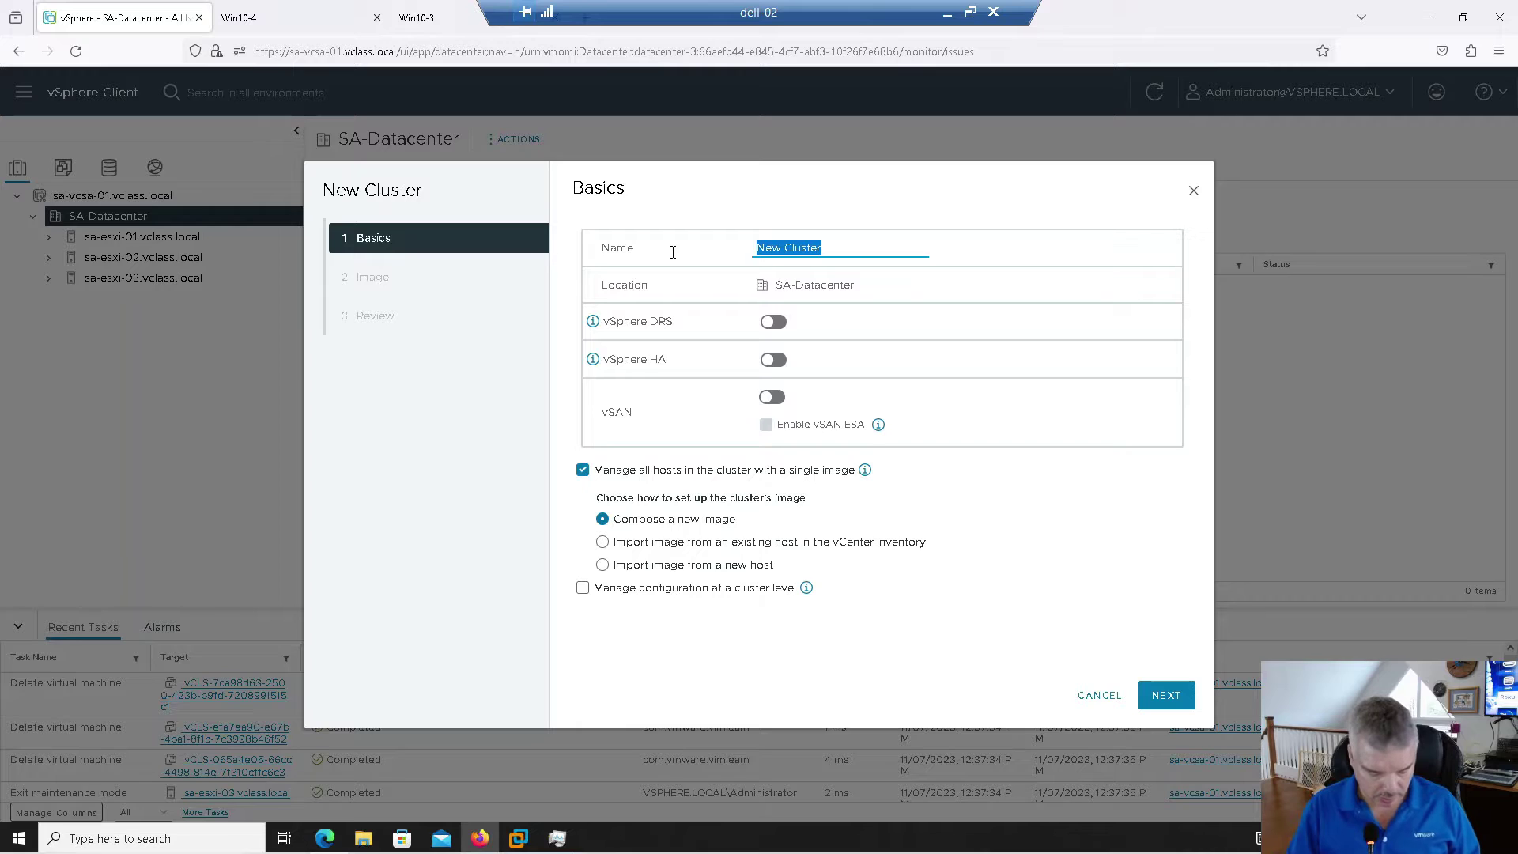
pyautogui.write('Cluster-01')
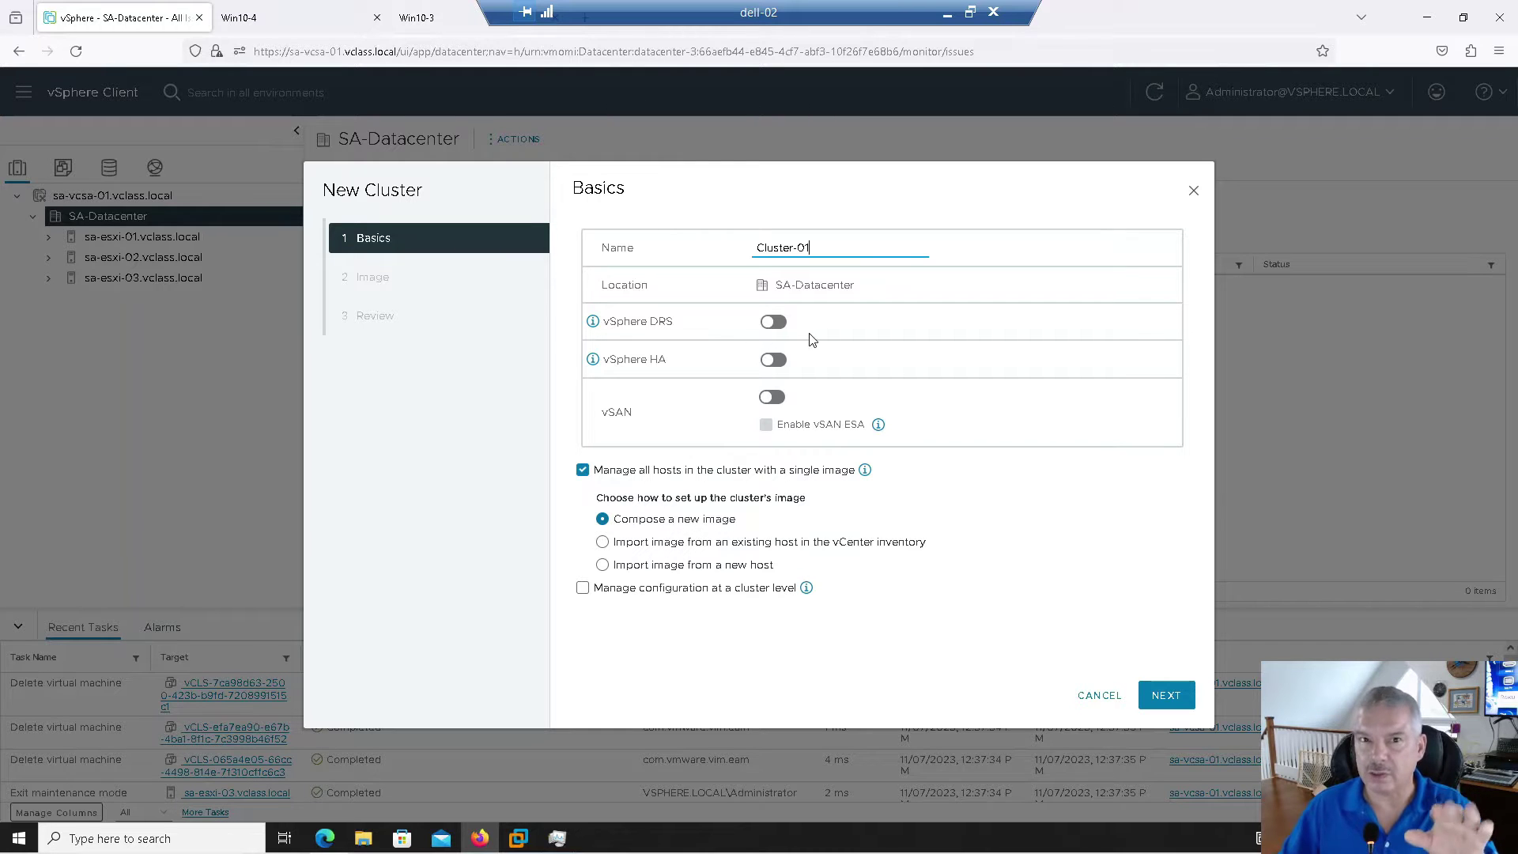
pyautogui.click(610, 479)
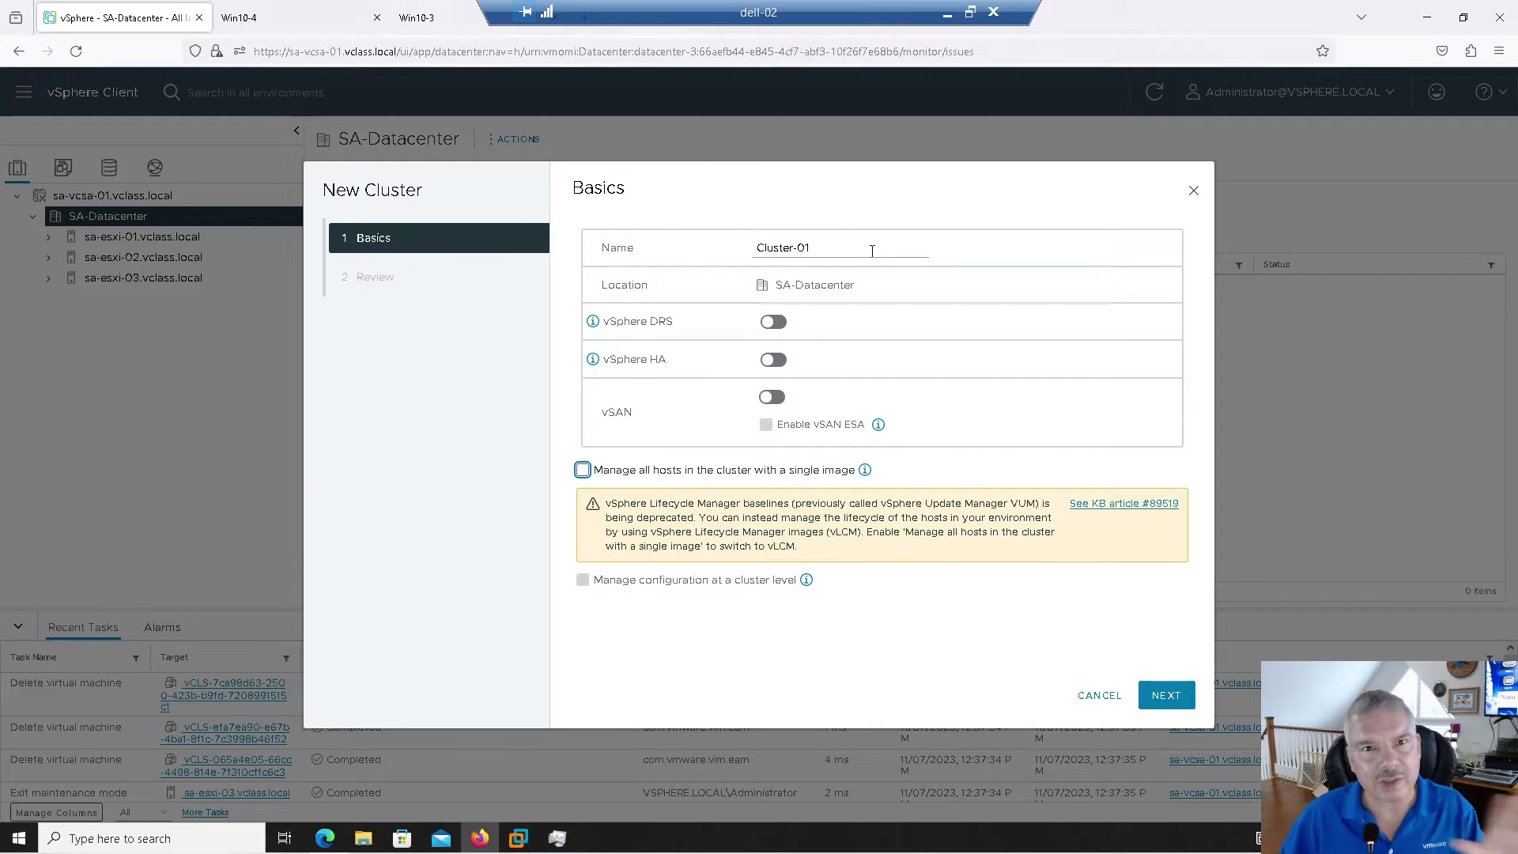
pyautogui.click(1166, 695)
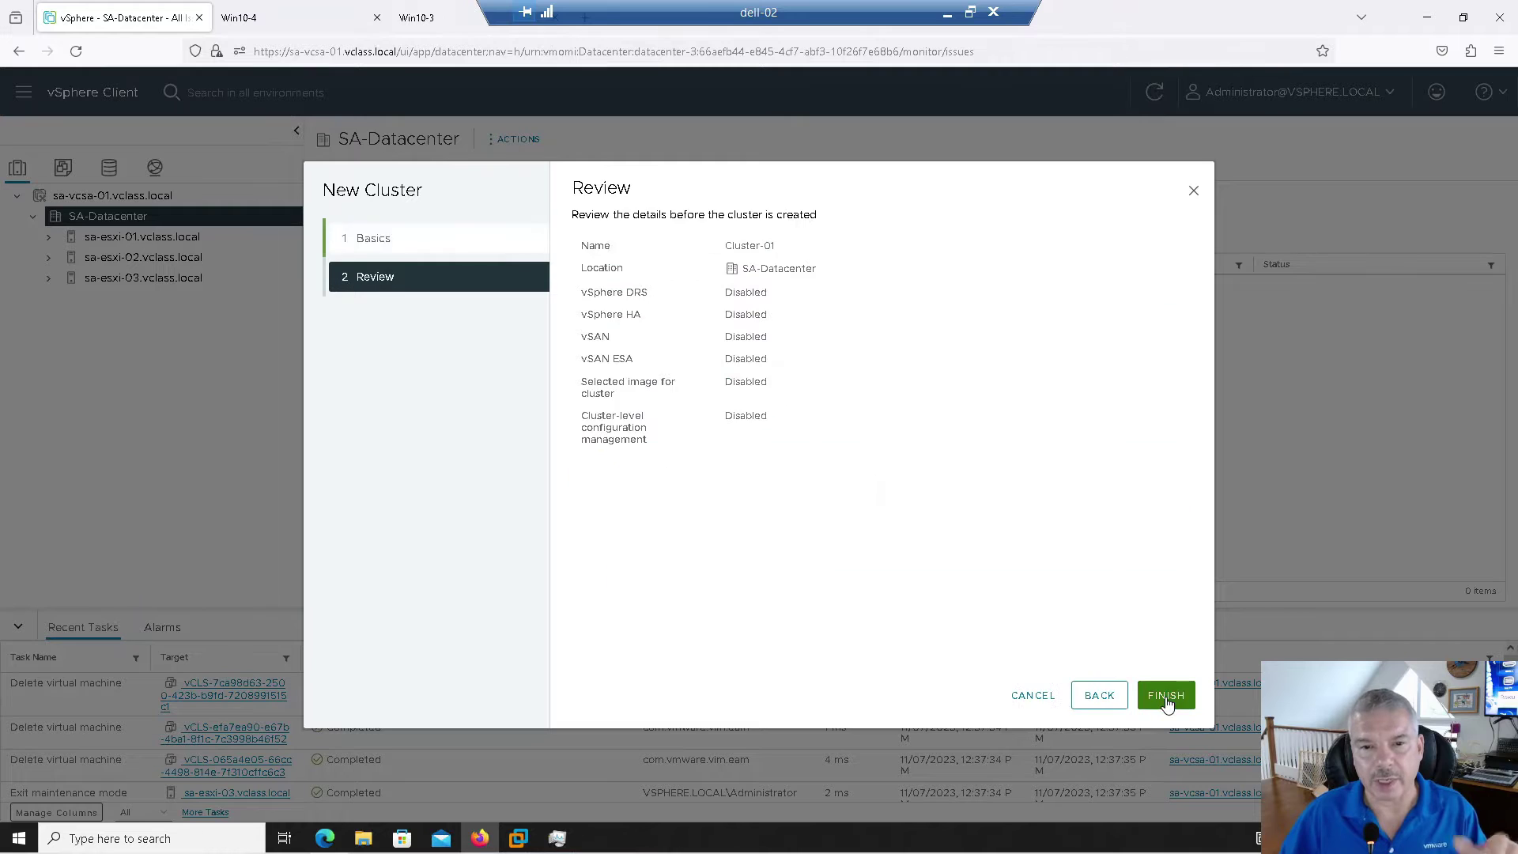
pyautogui.click(1165, 695)
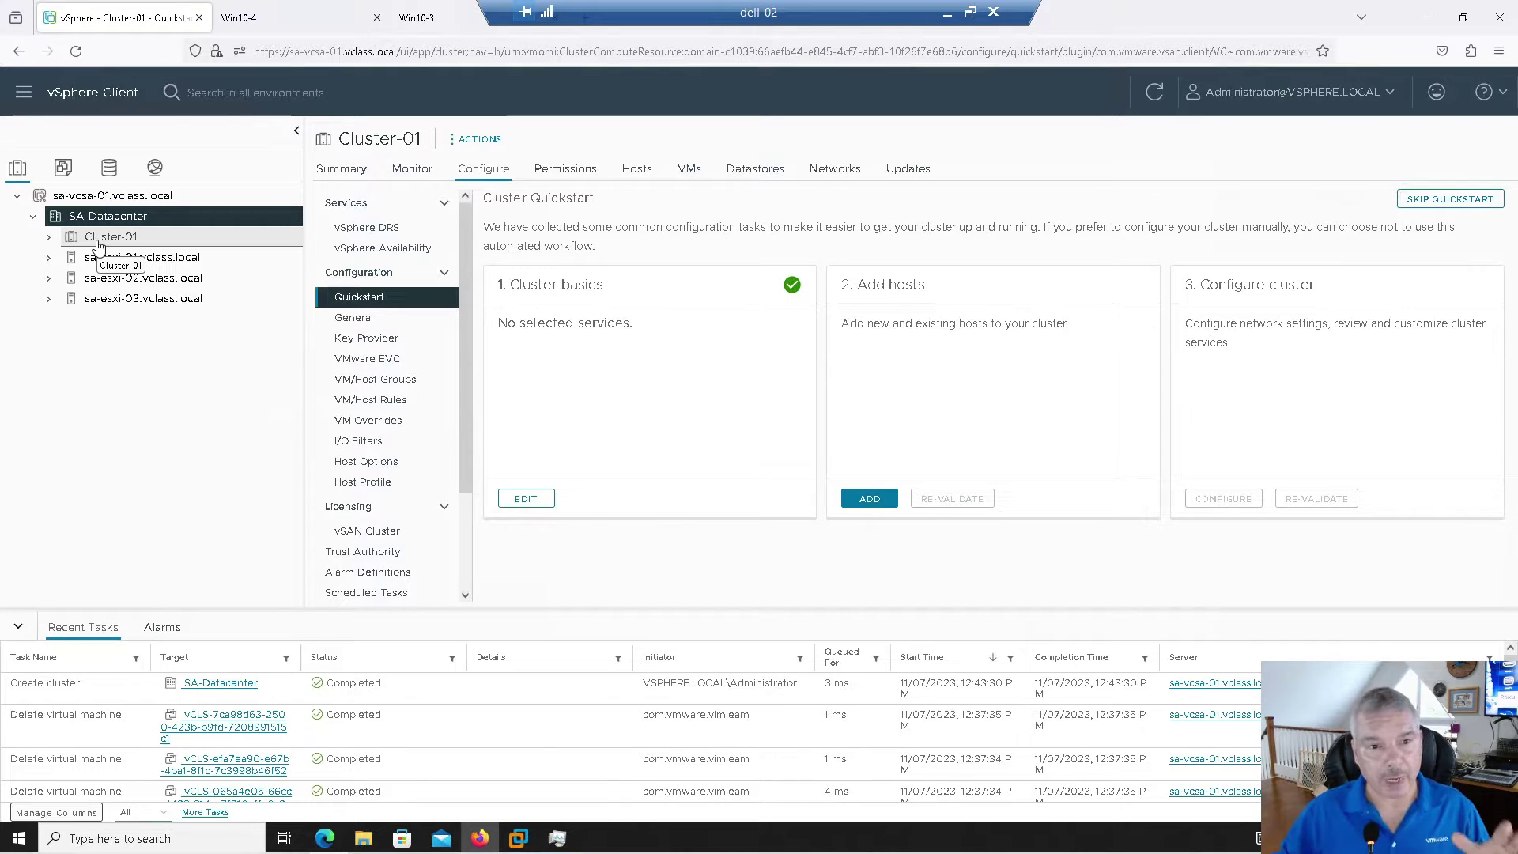
# Examine Cluster-01's Quickstart page and its cluster basics settings without changing them.
pyautogui.click(109, 238)
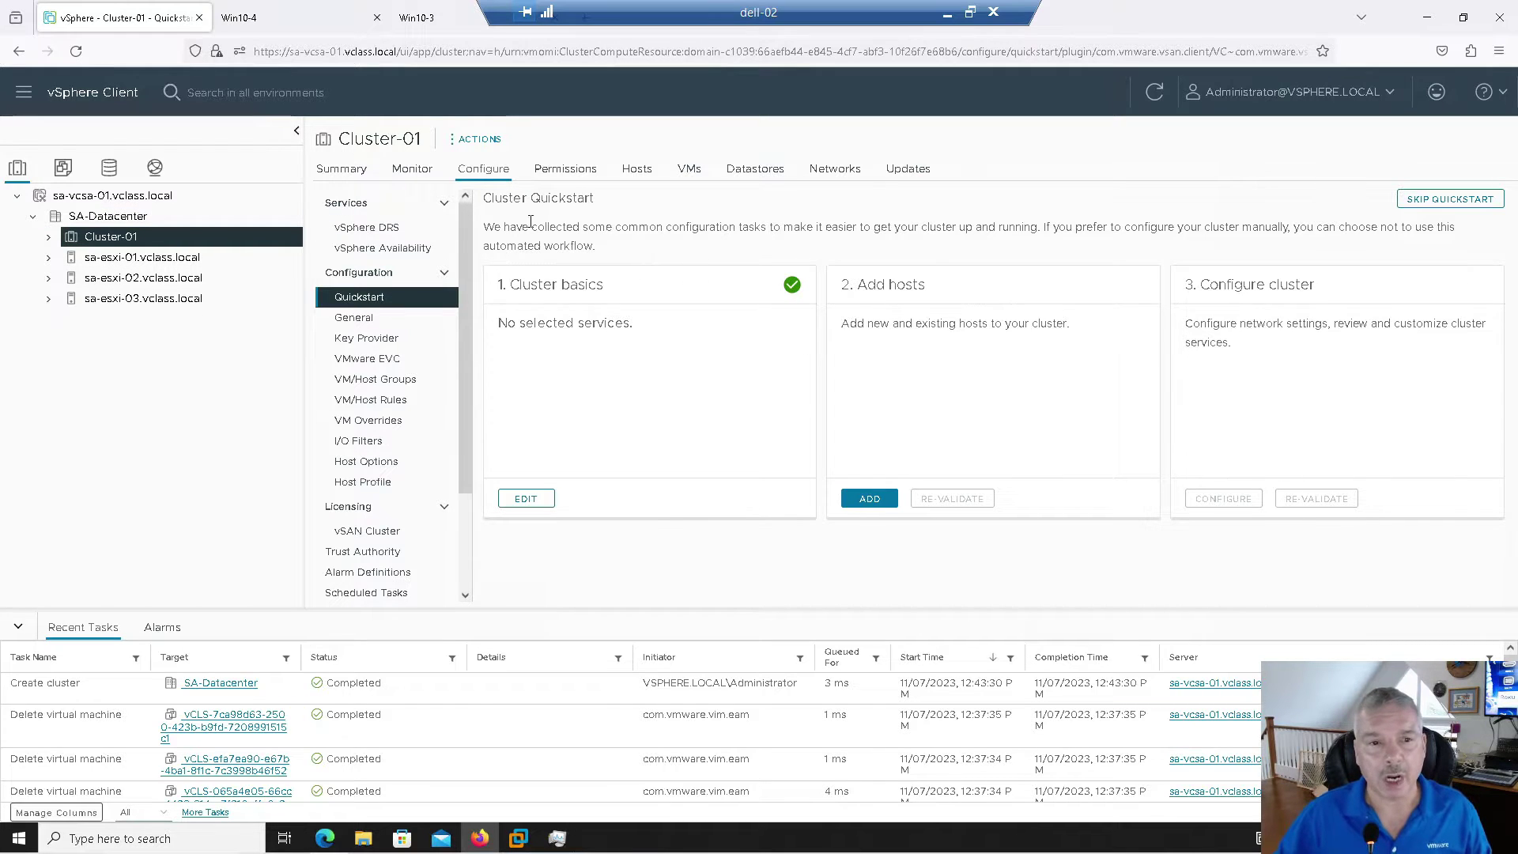
pyautogui.moveTo(493, 199); pyautogui.dragTo(603, 208)
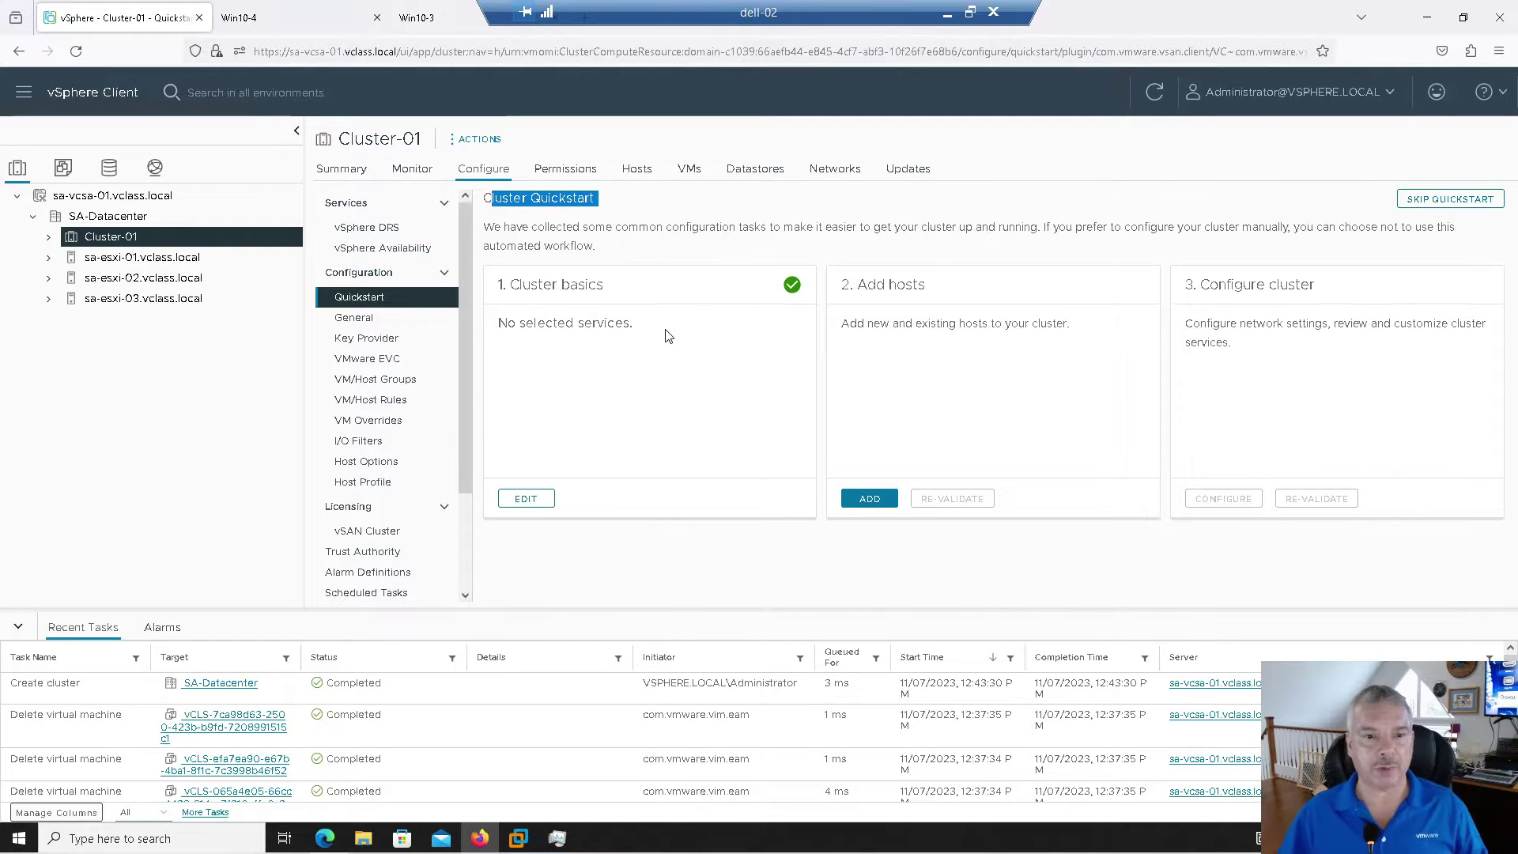
pyautogui.moveTo(510, 286); pyautogui.dragTo(599, 287)
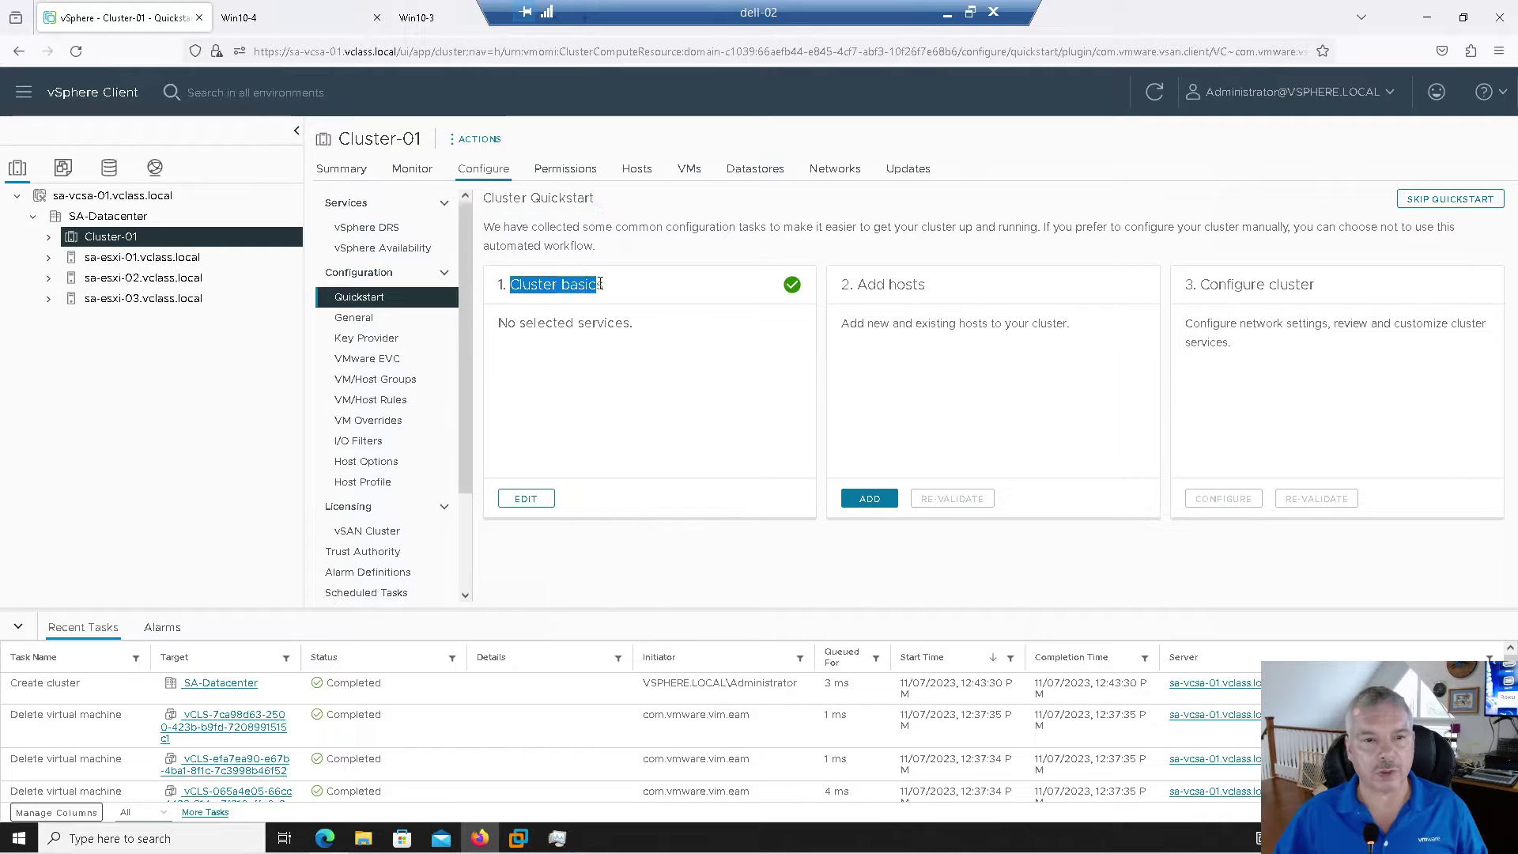
pyautogui.click(526, 499)
pyautogui.click(858, 601)
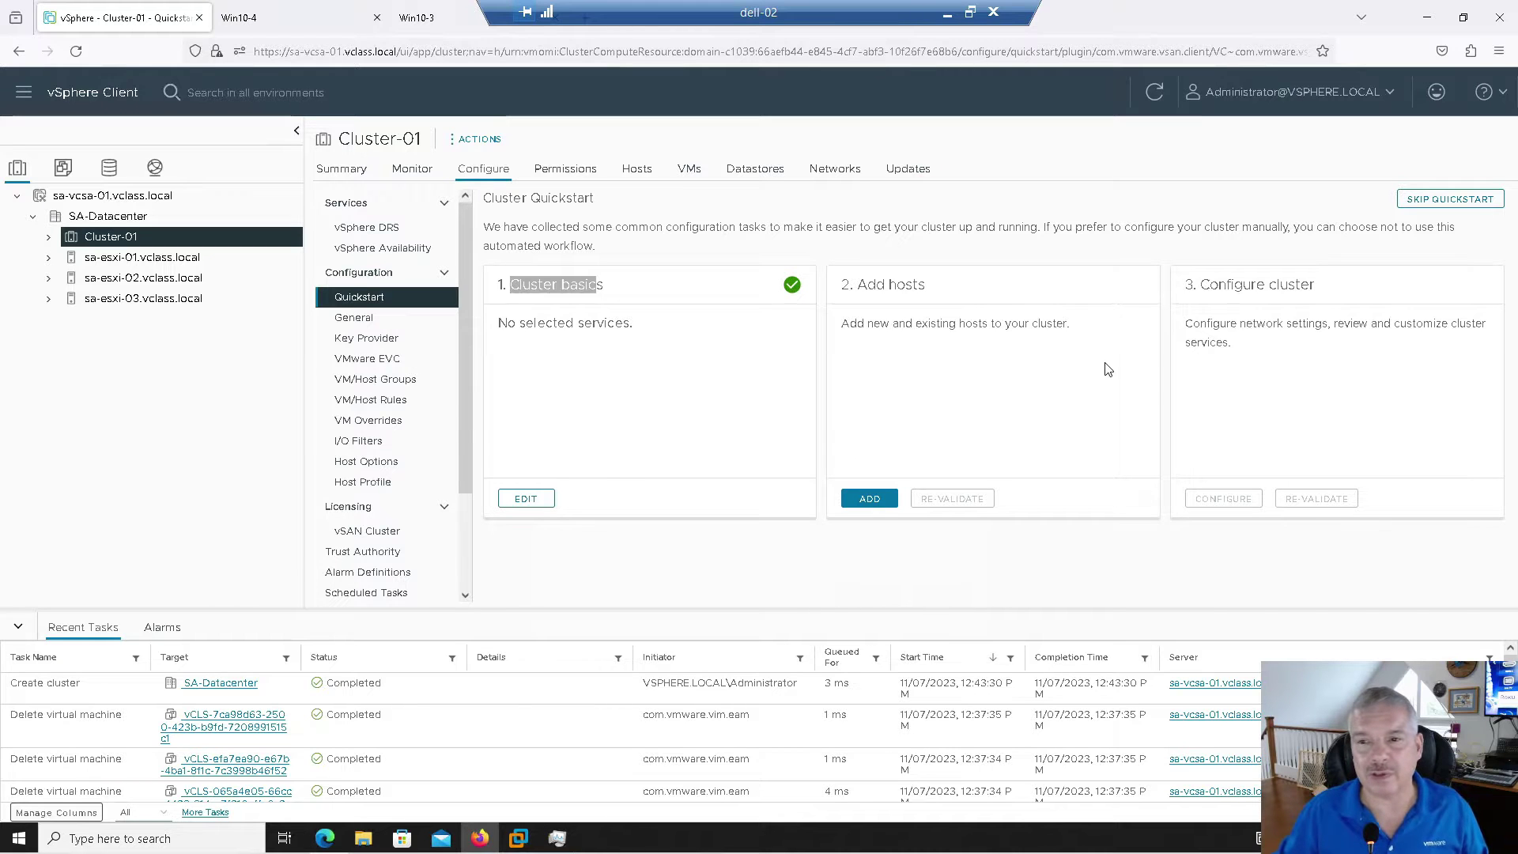
# Skip the quickstart workflow for Cluster-01 so the cluster is configured manually.
pyautogui.click(1411, 208)
pyautogui.moveTo(520, 423); pyautogui.dragTo(920, 427)
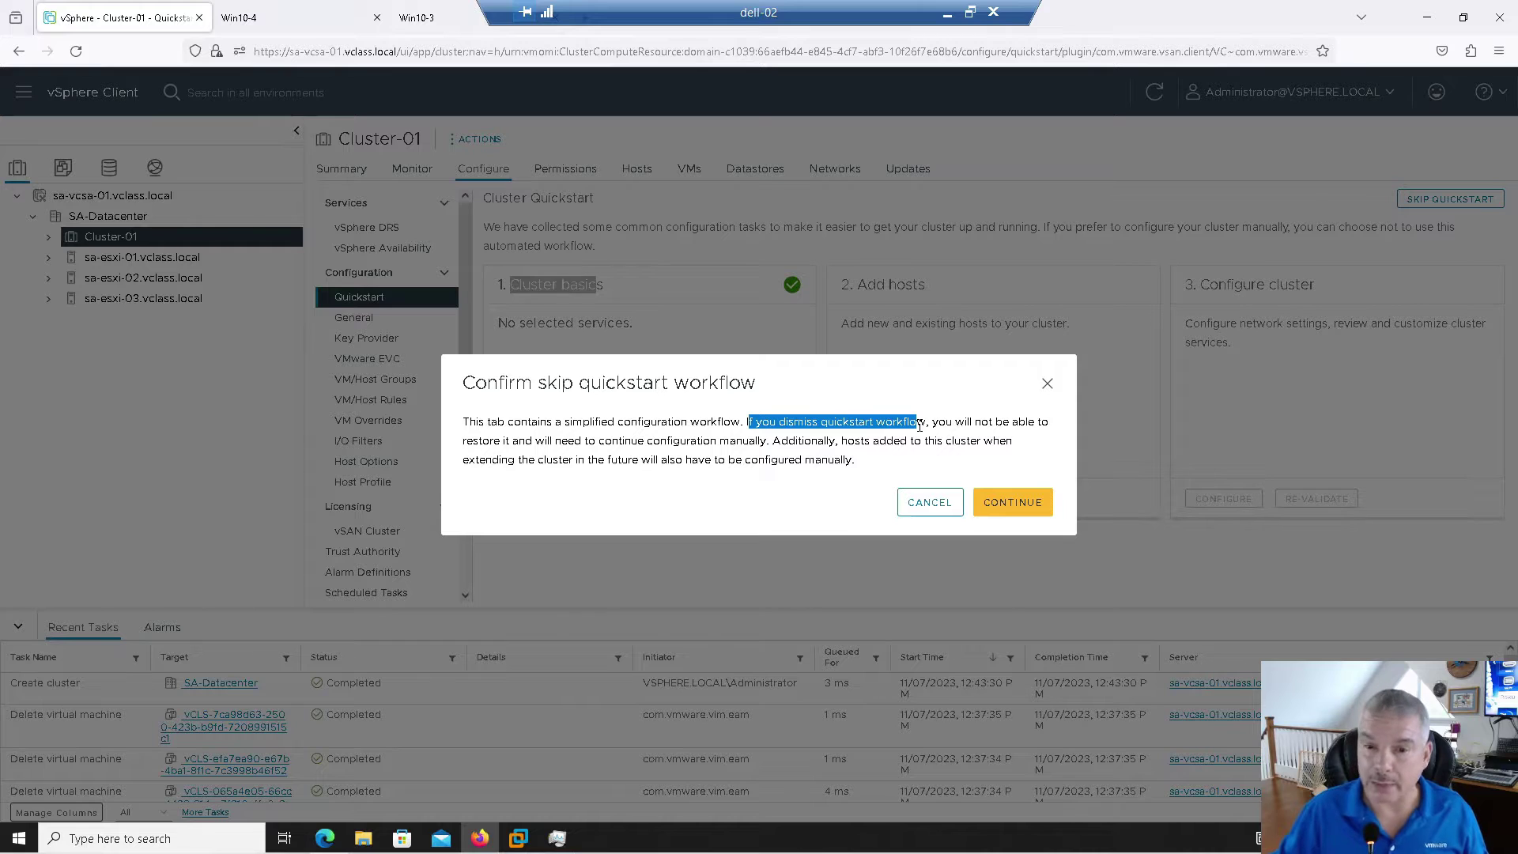
pyautogui.moveTo(480, 441); pyautogui.dragTo(799, 447)
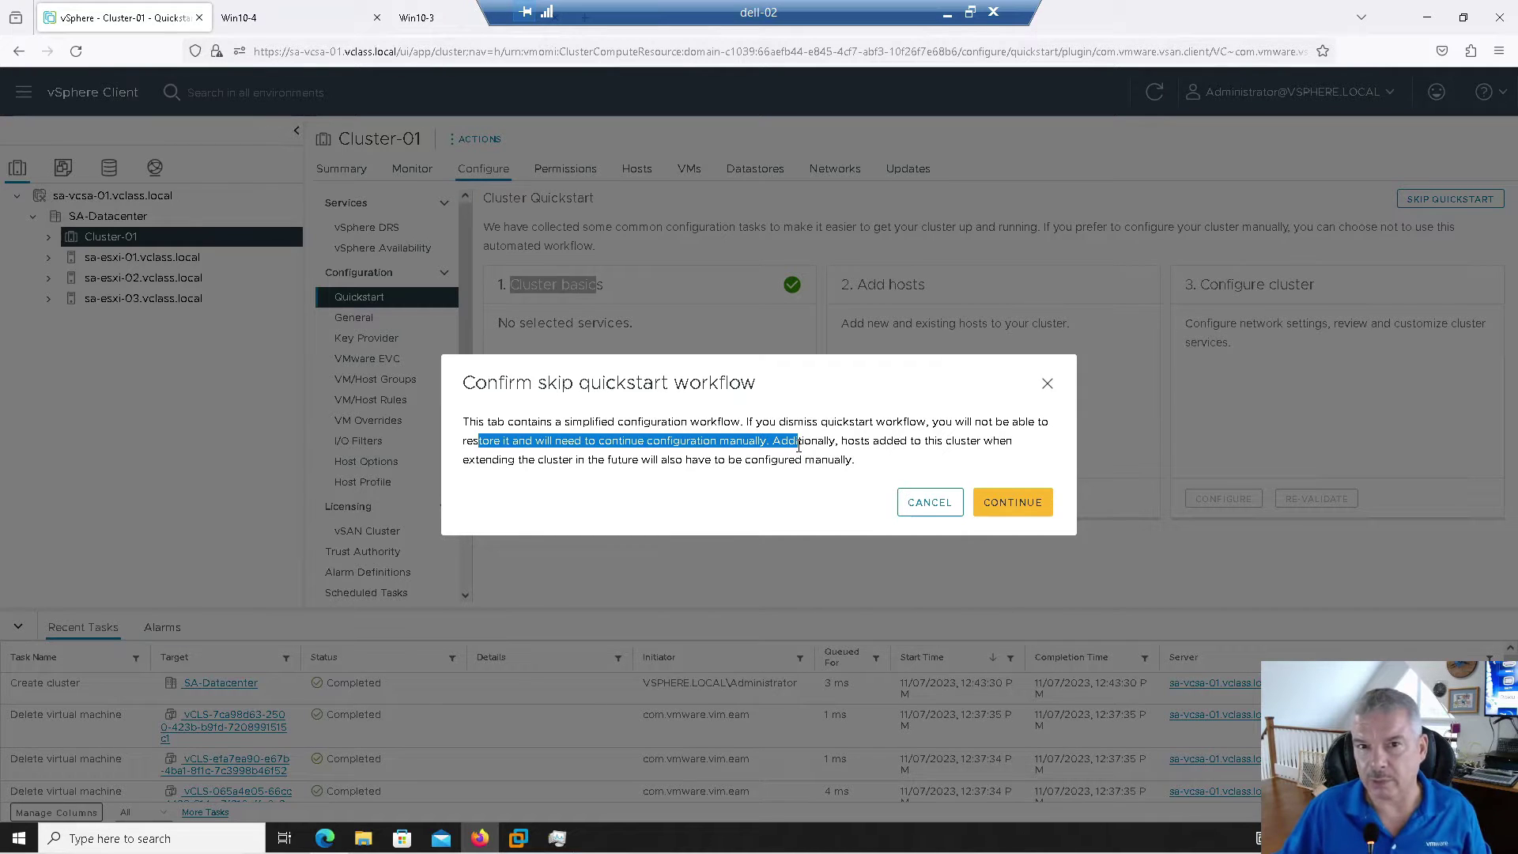
pyautogui.click(1001, 514)
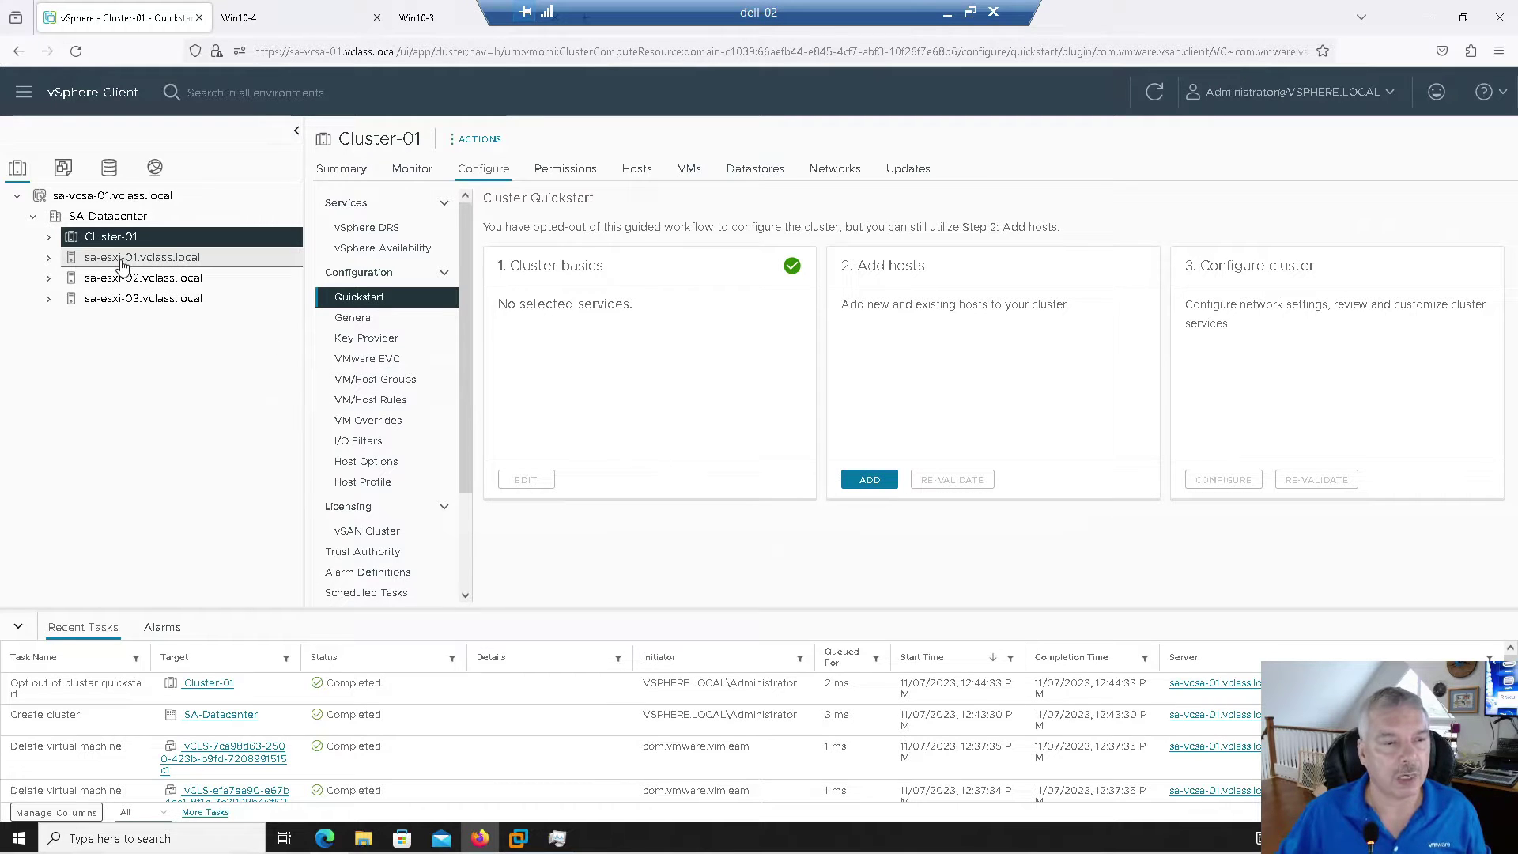
# Move the hosts sa-esxi-01, sa-esxi-02 and sa-esxi-03 into Cluster-01 and expand the cluster in the inventory.
pyautogui.moveTo(124, 257); pyautogui.dragTo(122, 247)
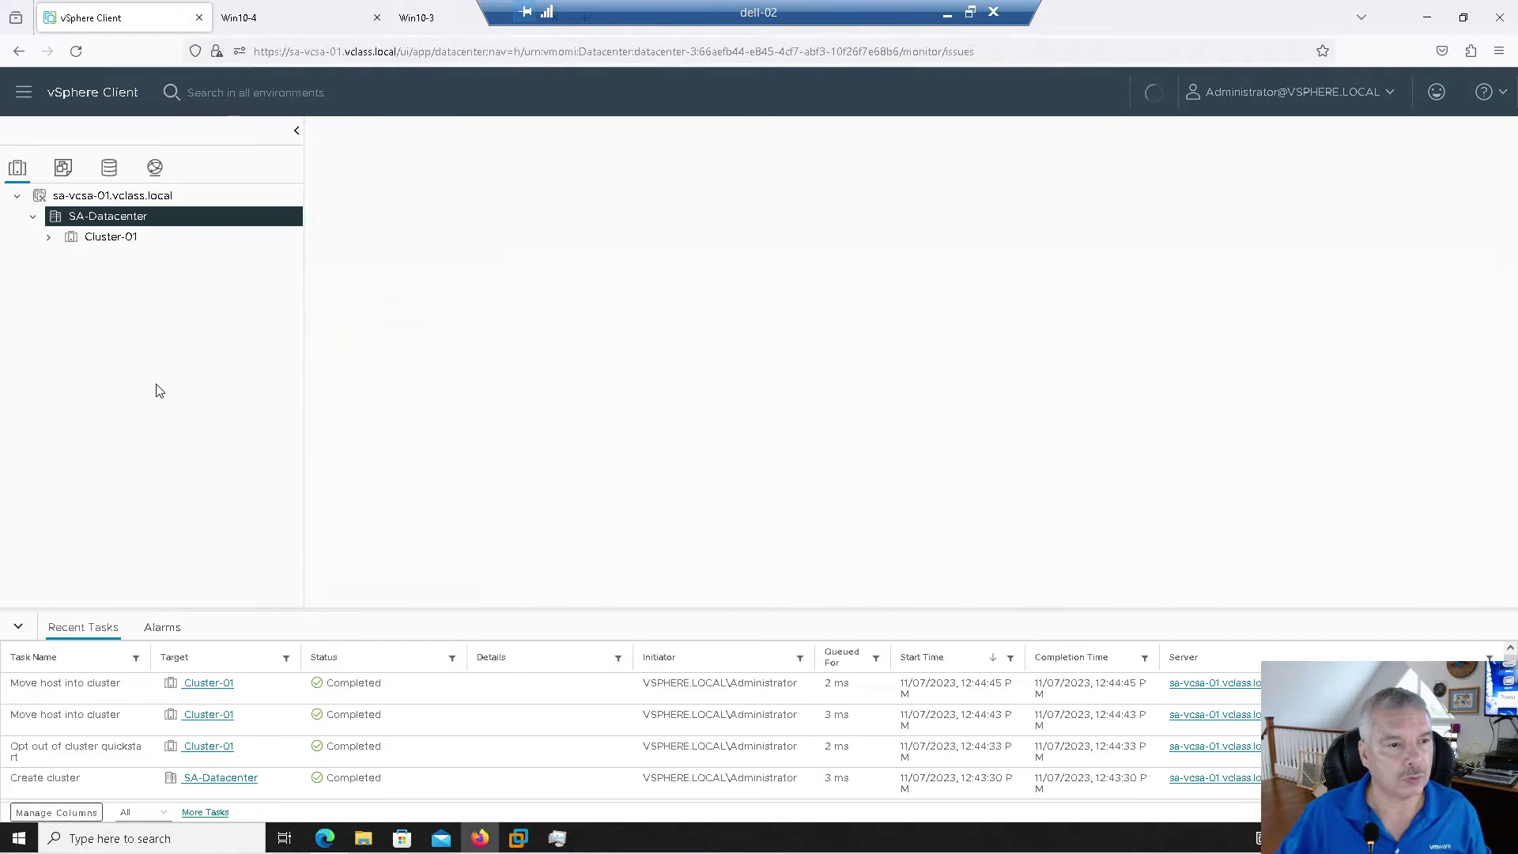
pyautogui.click(48, 237)
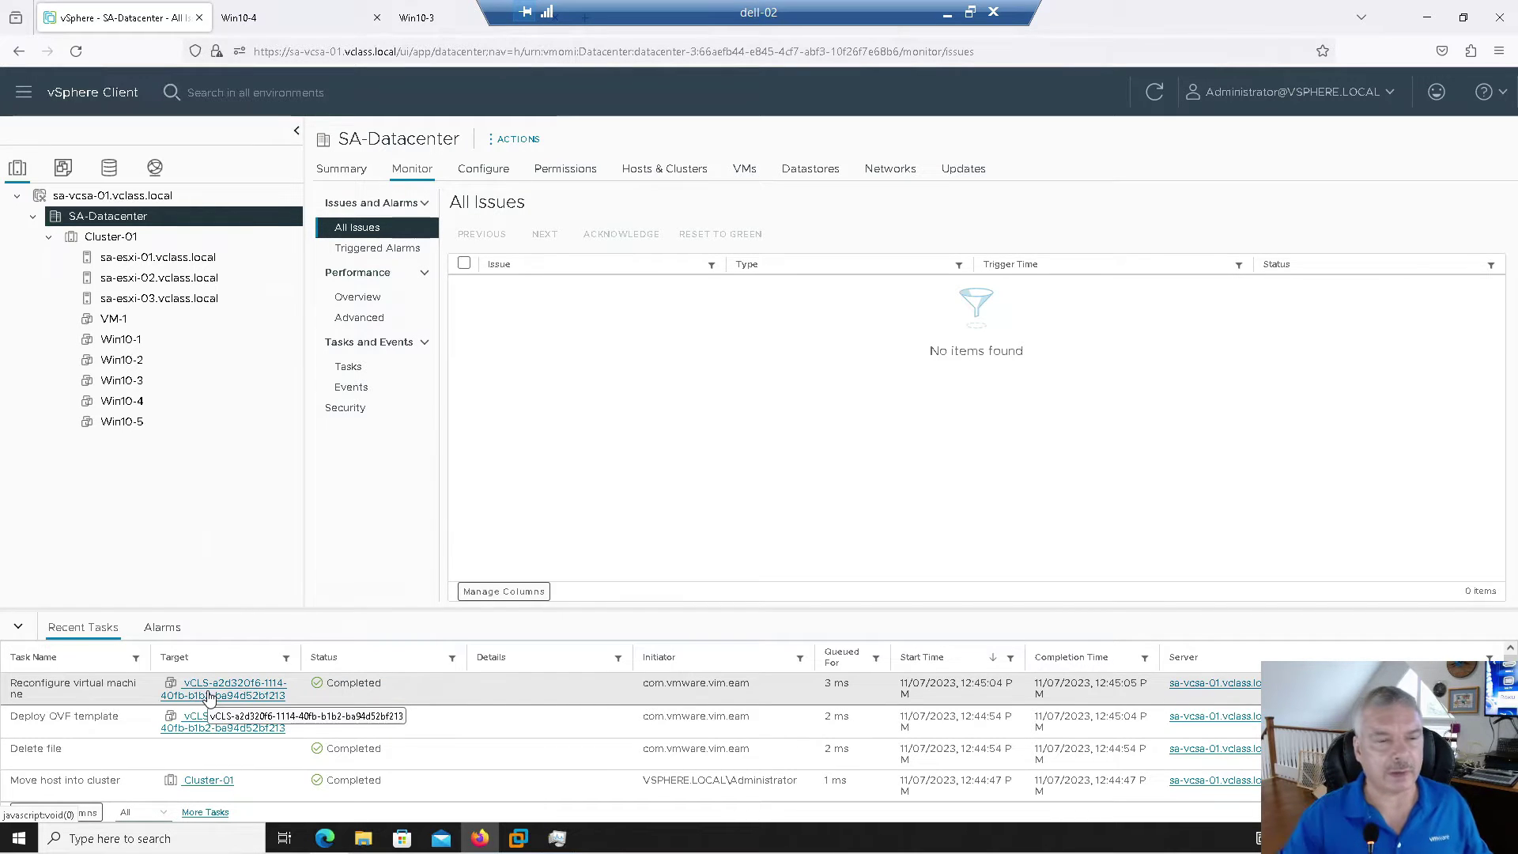
# Open the vSphere DRS settings of Cluster-01 for editing and switch vSphere DRS on.
pyautogui.click(103, 238)
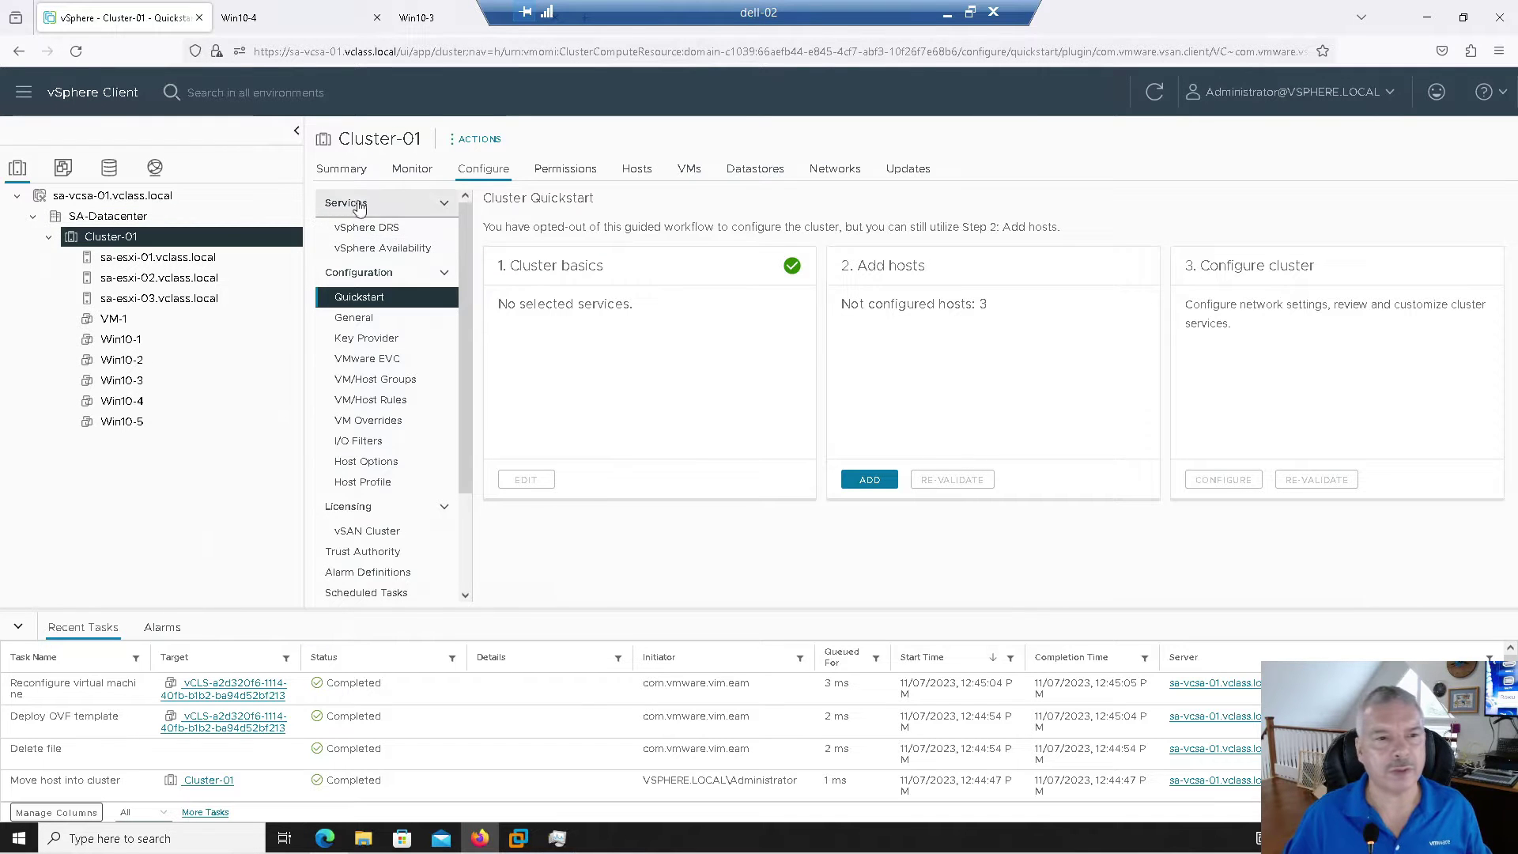
pyautogui.click(360, 228)
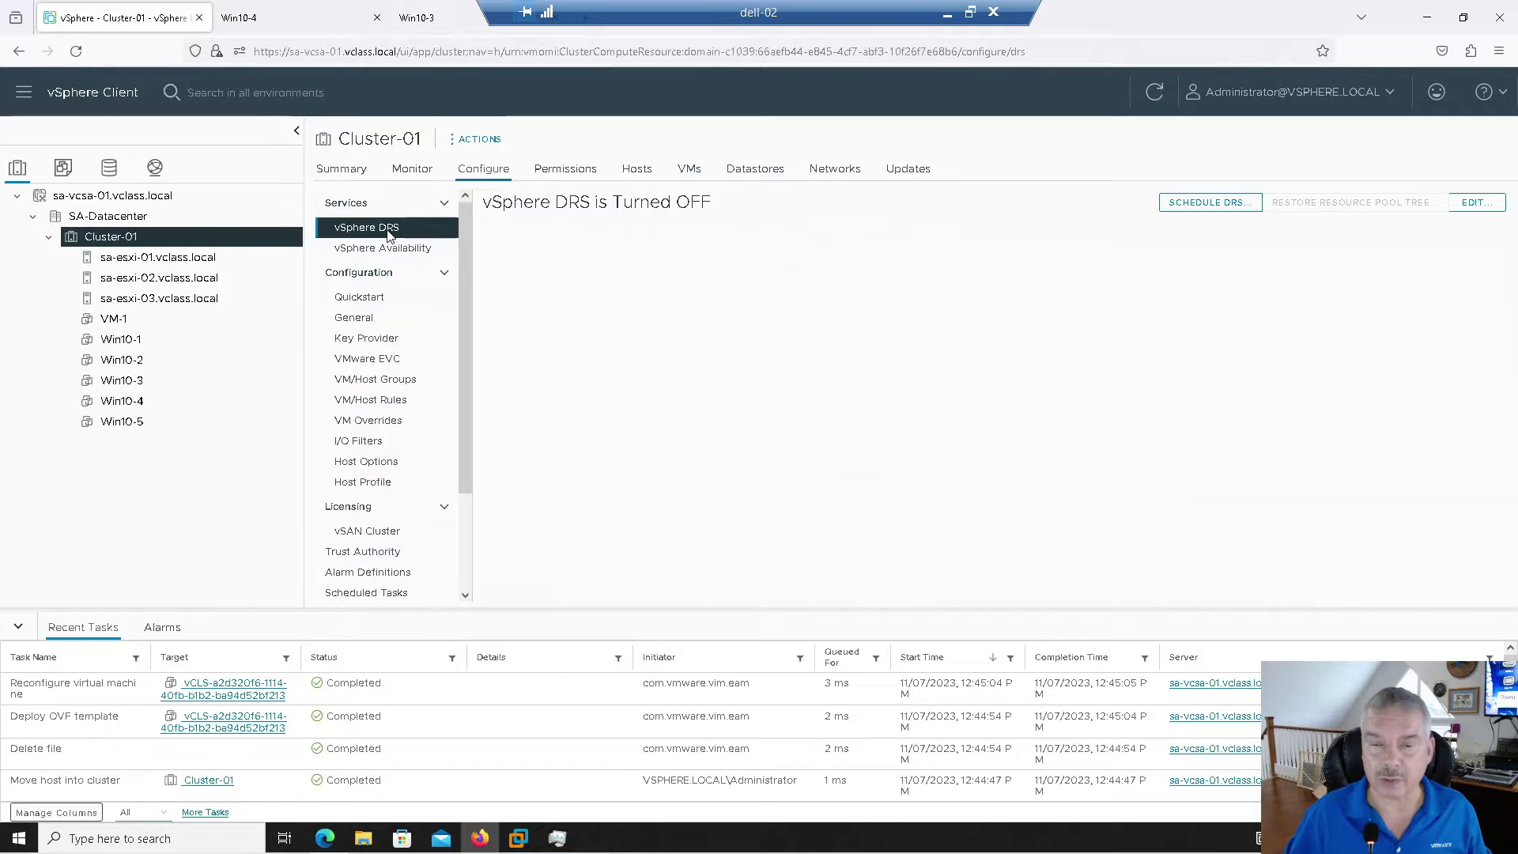
pyautogui.click(1464, 205)
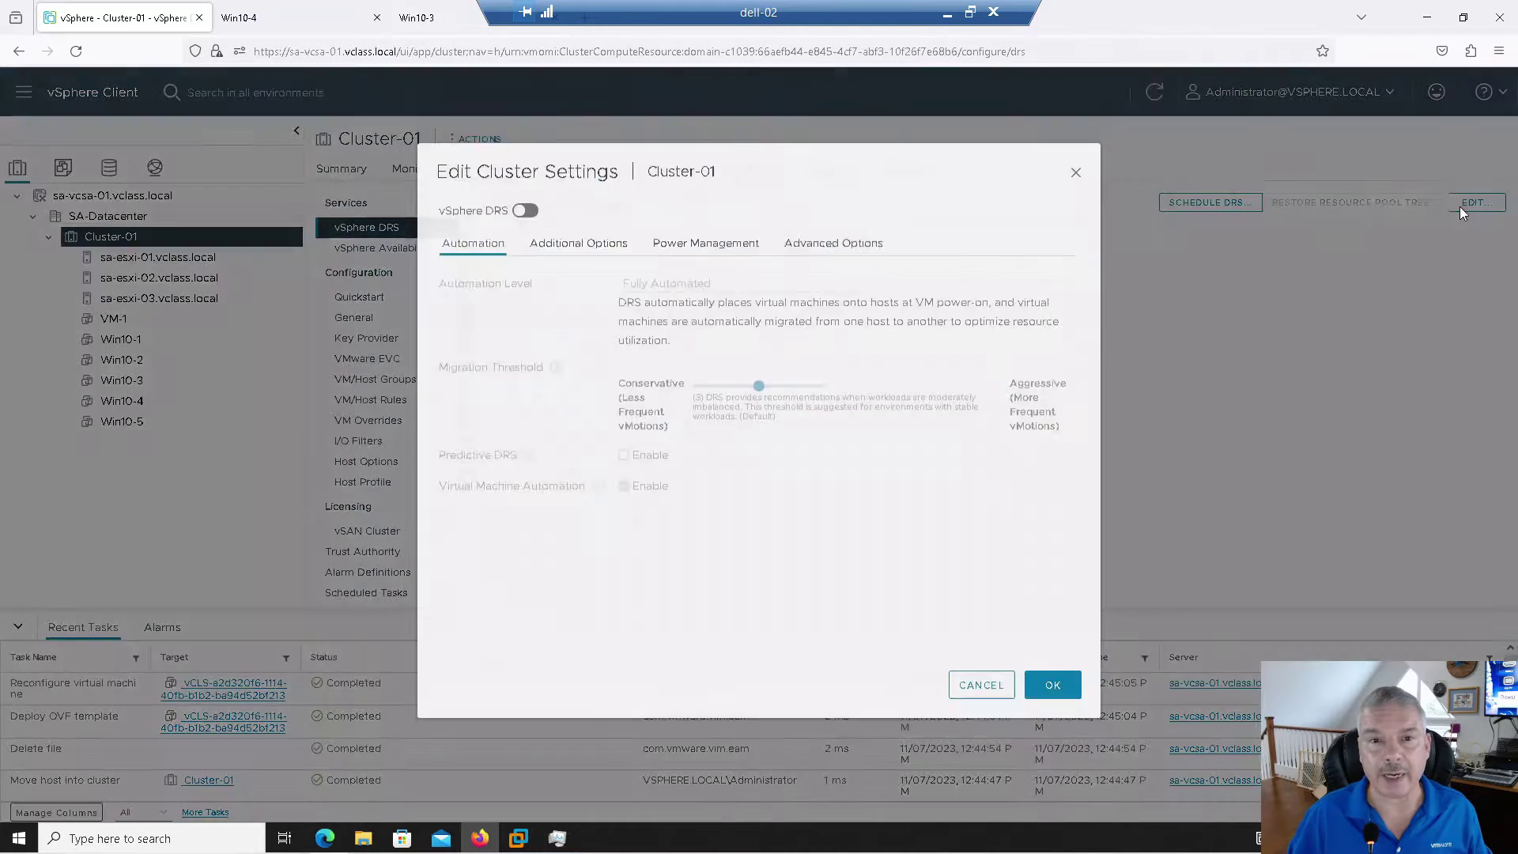
pyautogui.click(526, 227)
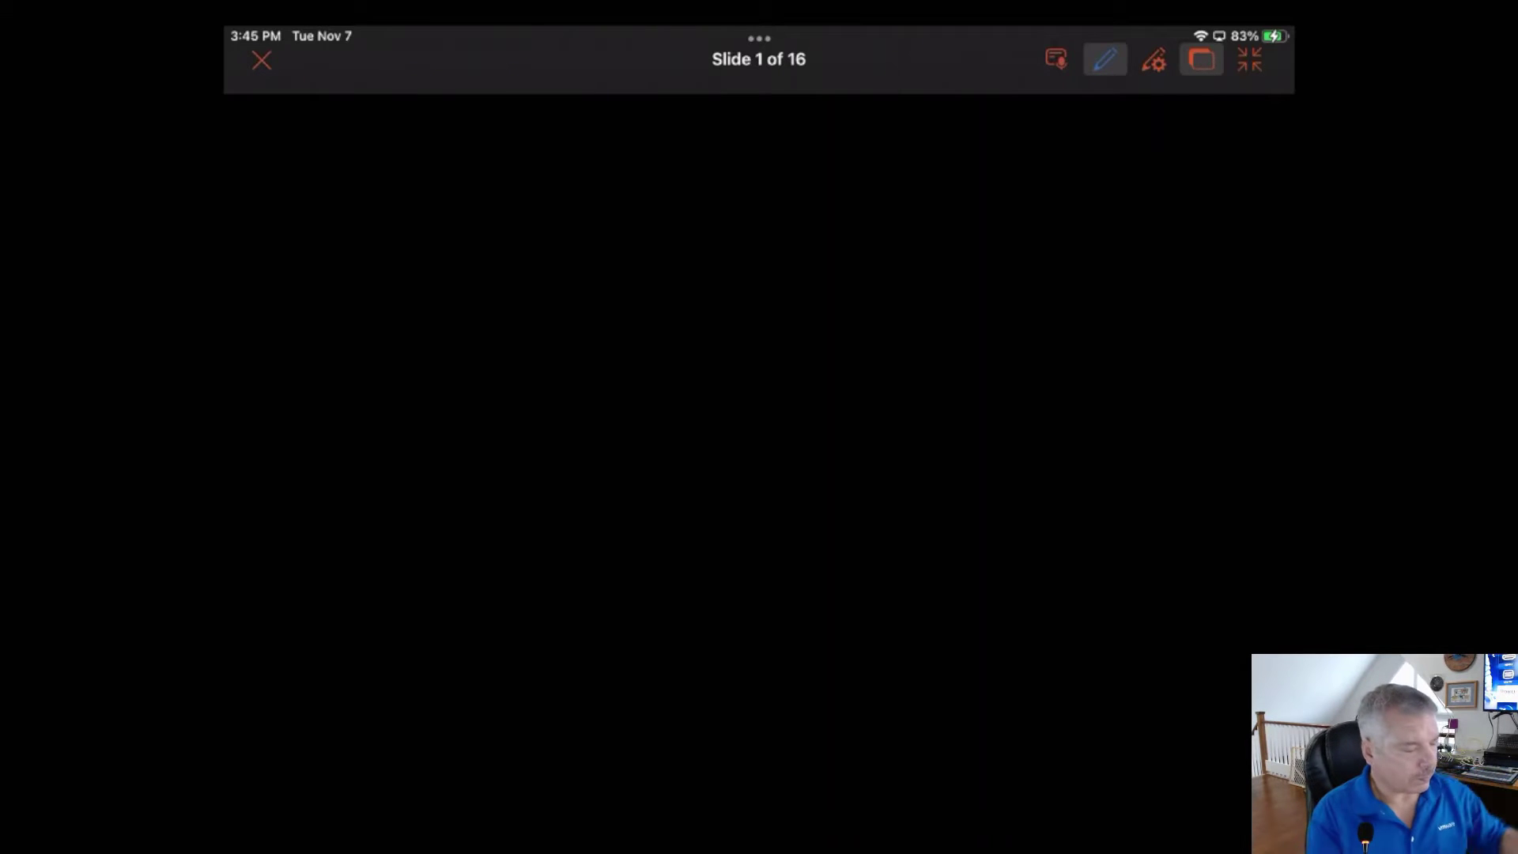
# Switch to the slide presentation and draw a blue host box with the label "esxi" beneath it.
pyautogui.moveTo(341, 376)
pyautogui.mouseDown()
pyautogui.moveTo(340, 581)
pyautogui.moveTo(498, 365)
pyautogui.moveTo(540, 537)
pyautogui.moveTo(325, 577)
pyautogui.mouseUp()
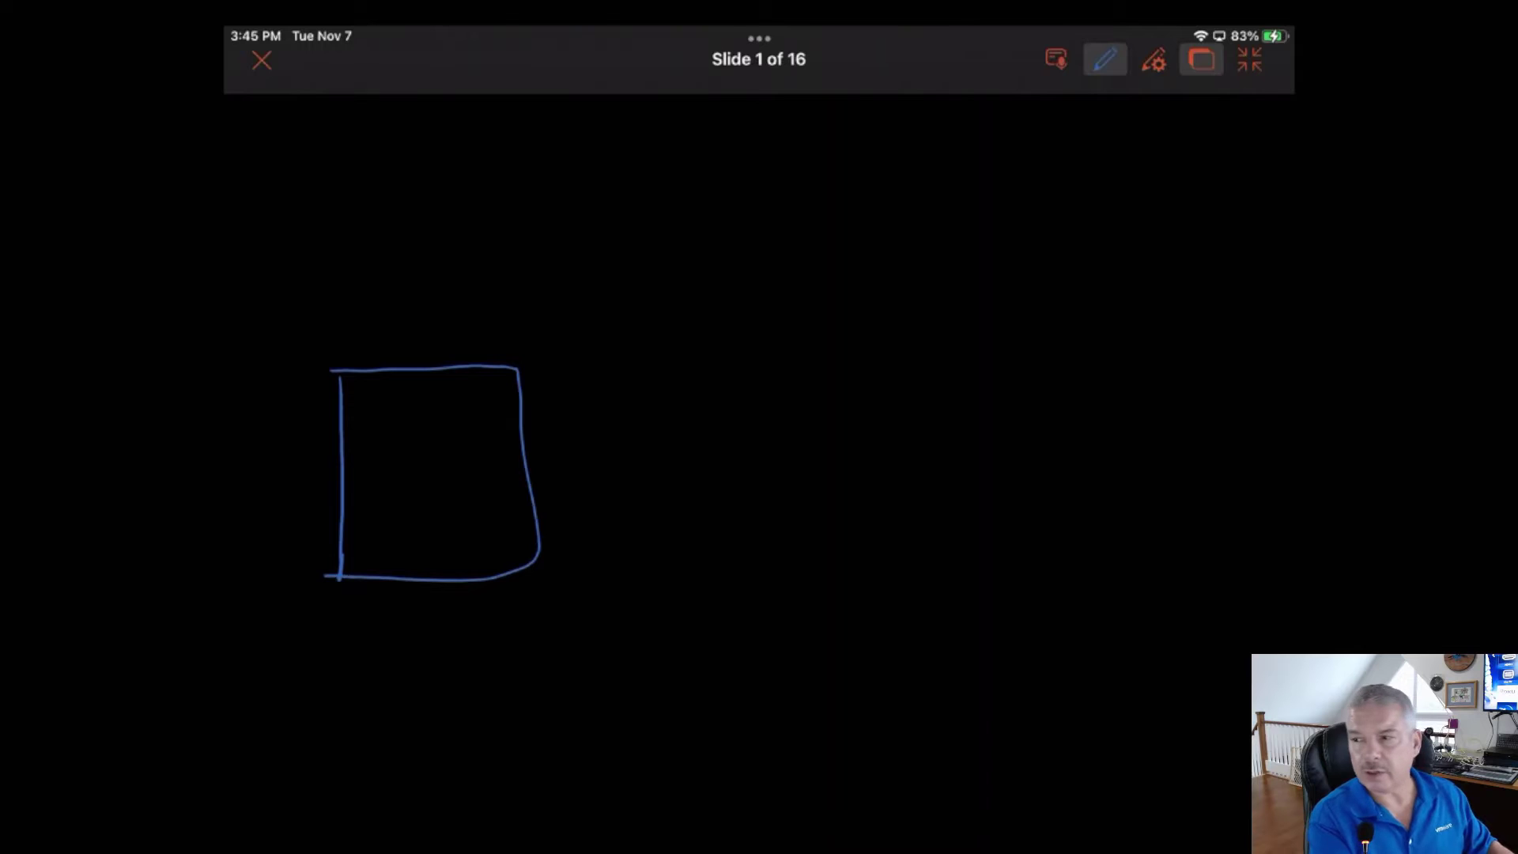
pyautogui.moveTo(326, 609); pyautogui.dragTo(341, 618)
pyautogui.moveTo(350, 605); pyautogui.dragTo(353, 621)
pyautogui.moveTo(379, 604); pyautogui.dragTo(381, 616)
pyautogui.click(378, 592)
# Draw a second blue host box beside the first and label it "esxi".
pyautogui.moveTo(581, 378)
pyautogui.mouseDown()
pyautogui.moveTo(598, 563)
pyautogui.moveTo(781, 545)
pyautogui.moveTo(602, 584)
pyautogui.mouseUp()
pyautogui.moveTo(592, 612)
pyautogui.mouseDown()
pyautogui.moveTo(573, 626)
pyautogui.moveTo(599, 634)
pyautogui.mouseUp()
pyautogui.moveTo(610, 621); pyautogui.dragTo(653, 639)
pyautogui.moveTo(651, 616); pyautogui.dragTo(634, 639)
pyautogui.click(661, 631)
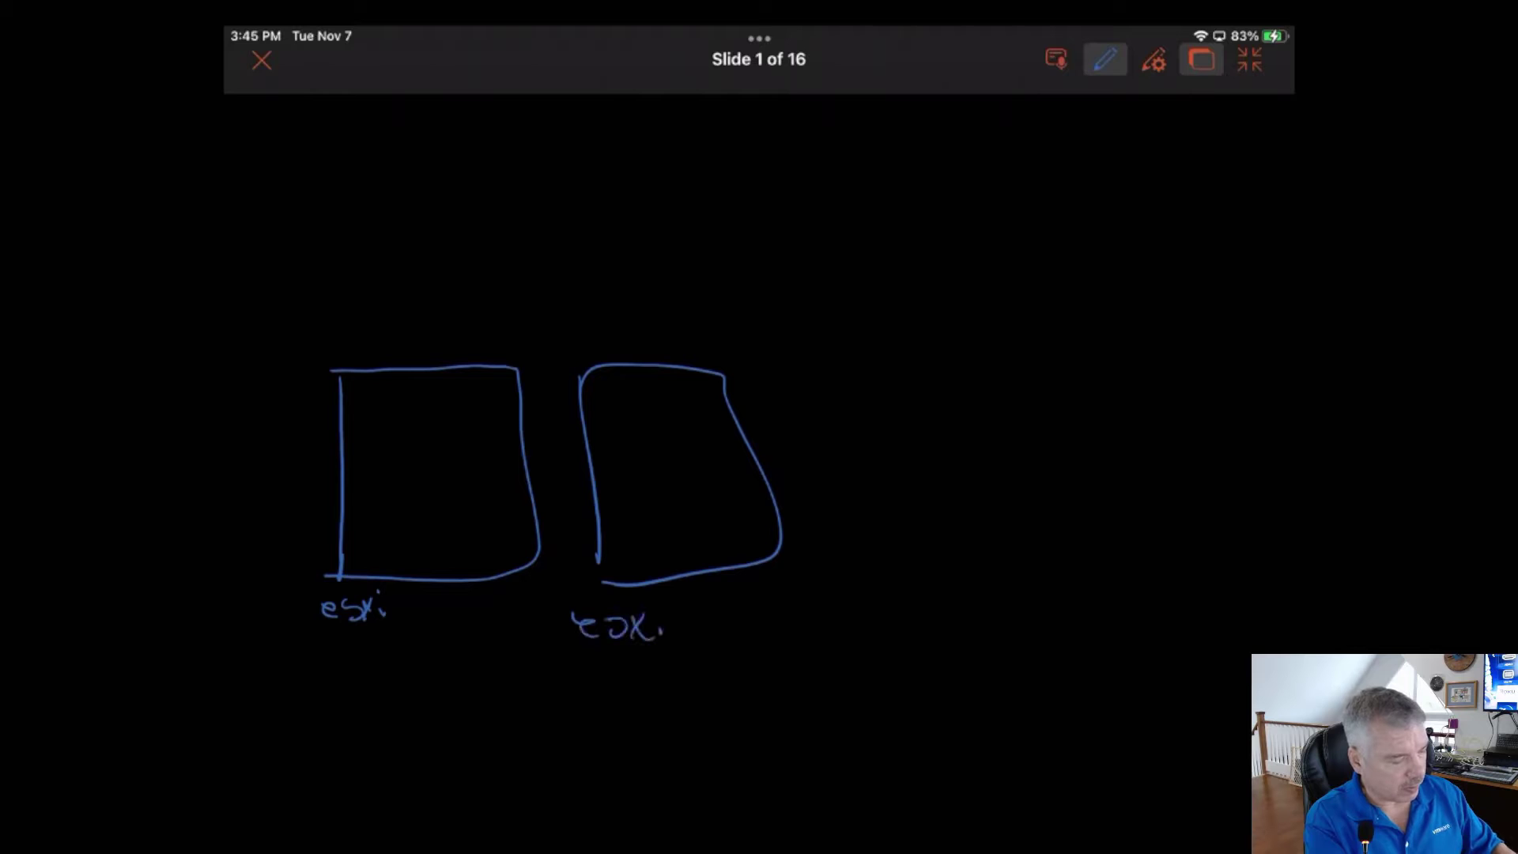
# Draw a third host box labelled "esxi" and surround all three hosts with a dashed blue cluster outline.
pyautogui.moveTo(843, 364); pyautogui.dragTo(858, 552)
pyautogui.moveTo(1023, 548); pyautogui.dragTo(868, 578)
pyautogui.moveTo(841, 633); pyautogui.dragTo(856, 647)
pyautogui.moveTo(882, 623); pyautogui.dragTo(866, 646)
pyautogui.moveTo(892, 622); pyautogui.dragTo(904, 646)
pyautogui.moveTo(905, 622)
pyautogui.mouseDown()
pyautogui.moveTo(887, 647)
pyautogui.moveTo(918, 648)
pyautogui.mouseUp()
pyautogui.click(914, 609)
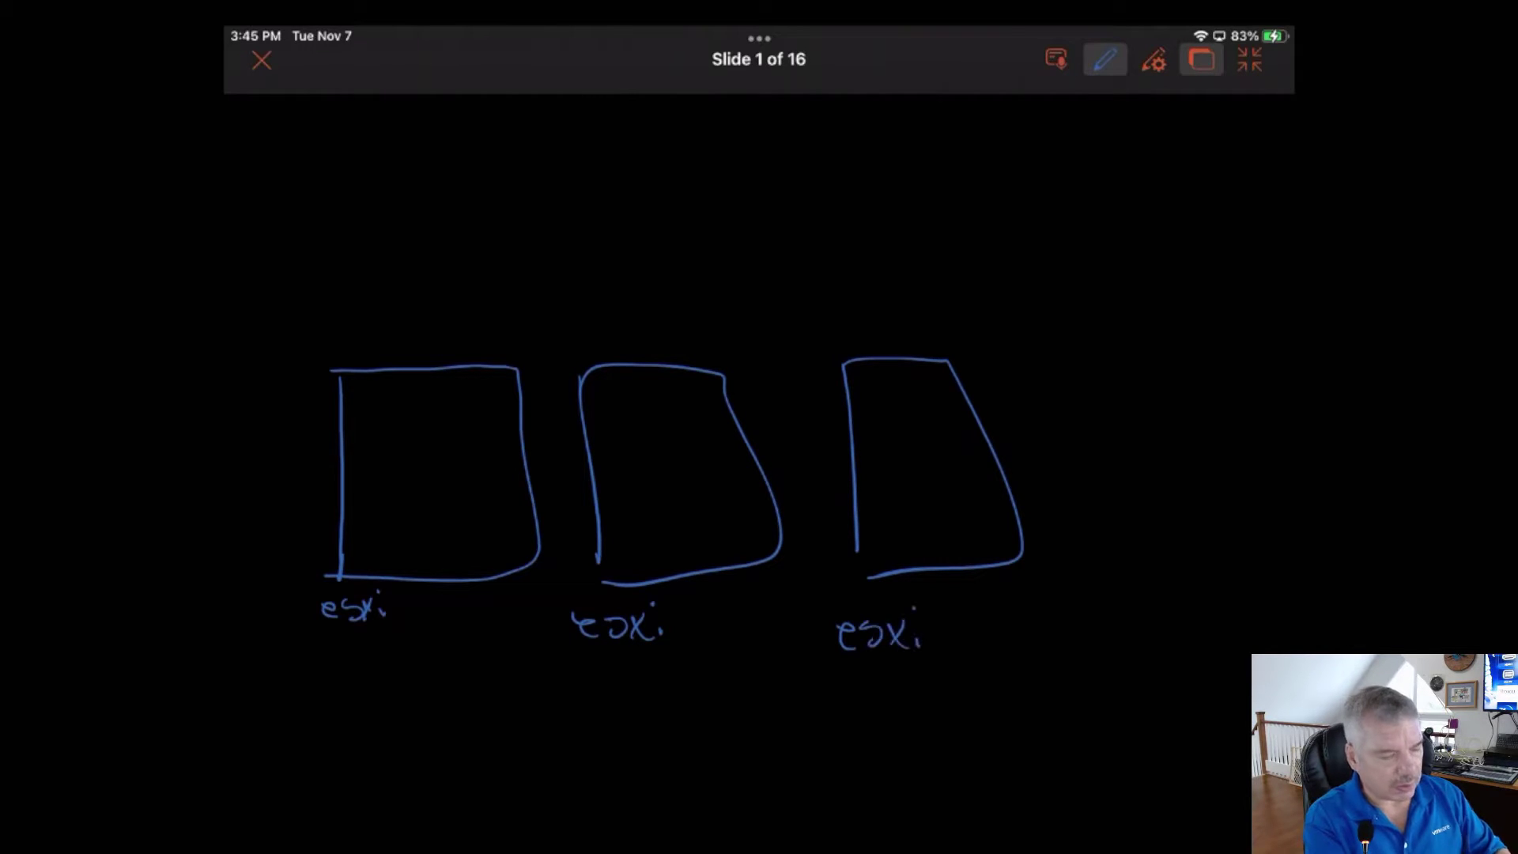
pyautogui.moveTo(1065, 279)
pyautogui.mouseDown()
pyautogui.moveTo(1118, 593)
pyautogui.moveTo(1048, 728)
pyautogui.mouseUp()
pyautogui.moveTo(277, 715)
pyautogui.mouseDown()
pyautogui.moveTo(266, 553)
pyautogui.moveTo(337, 241)
pyautogui.moveTo(737, 210)
pyautogui.moveTo(1008, 235)
pyautogui.mouseUp()
# Change the pen to green and sketch small virtual machine boxes inside each of the three host boxes.
pyautogui.click(1105, 59)
pyautogui.click(1091, 189)
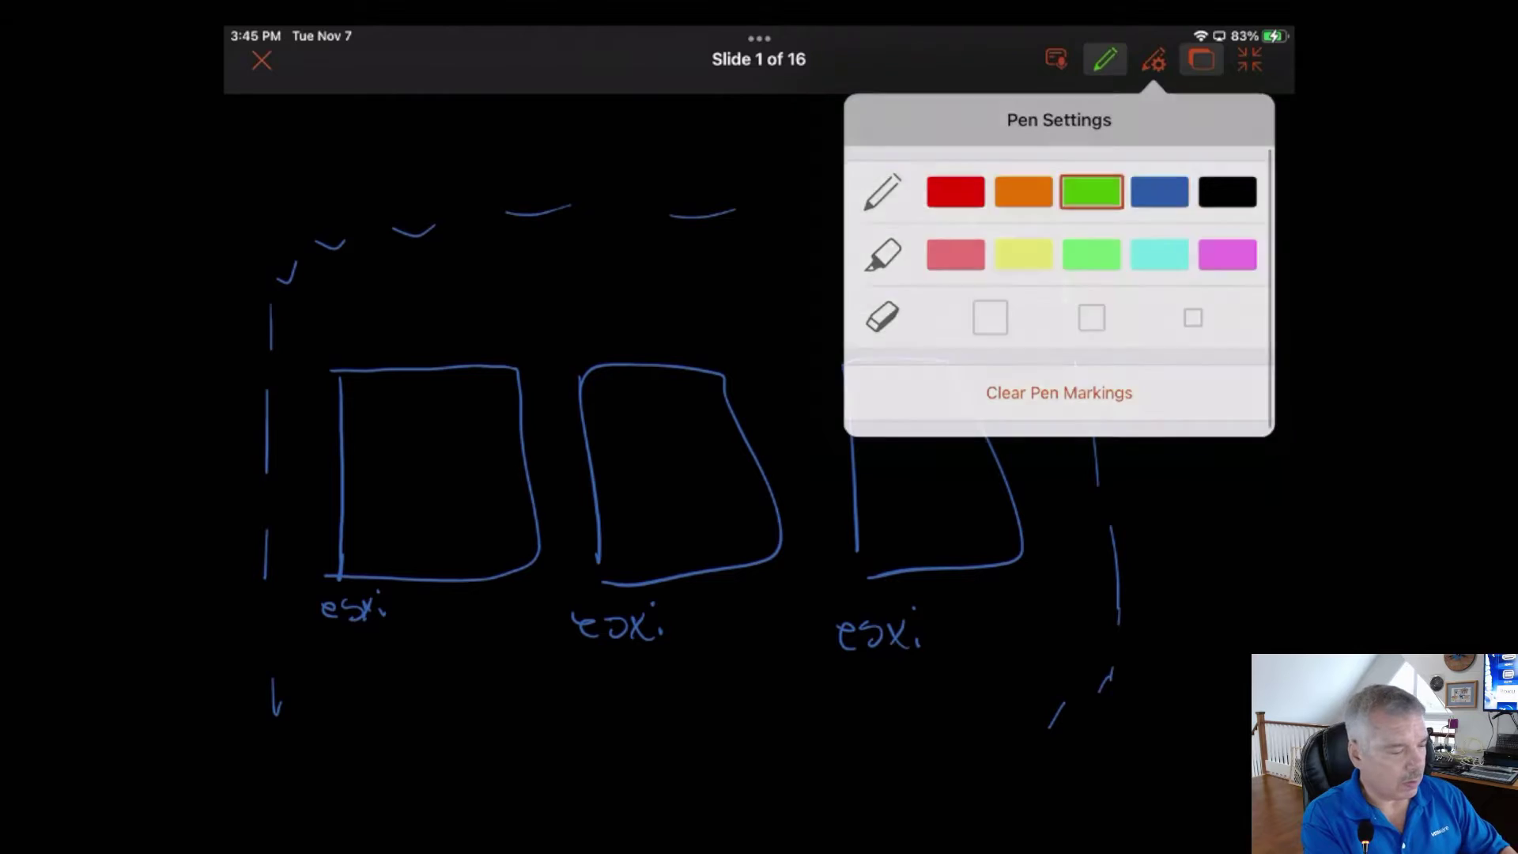
pyautogui.moveTo(350, 408)
pyautogui.mouseDown()
pyautogui.moveTo(417, 391)
pyautogui.moveTo(430, 407)
pyautogui.mouseUp()
pyautogui.moveTo(372, 425)
pyautogui.mouseDown()
pyautogui.moveTo(419, 436)
pyautogui.moveTo(399, 465)
pyautogui.mouseUp()
pyautogui.moveTo(606, 403)
pyautogui.mouseDown()
pyautogui.moveTo(627, 397)
pyautogui.moveTo(627, 432)
pyautogui.mouseUp()
pyautogui.moveTo(856, 396)
pyautogui.mouseDown()
pyautogui.moveTo(859, 378)
pyautogui.moveTo(880, 395)
pyautogui.mouseUp()
pyautogui.moveTo(898, 396)
pyautogui.mouseDown()
pyautogui.moveTo(901, 376)
pyautogui.moveTo(915, 389)
pyautogui.mouseUp()
pyautogui.moveTo(873, 416)
pyautogui.mouseDown()
pyautogui.moveTo(876, 430)
pyautogui.moveTo(890, 423)
pyautogui.mouseUp()
pyautogui.moveTo(915, 433)
pyautogui.mouseDown()
pyautogui.moveTo(917, 414)
pyautogui.moveTo(938, 429)
pyautogui.mouseUp()
pyautogui.moveTo(891, 462); pyautogui.dragTo(909, 443)
pyautogui.moveTo(910, 442); pyautogui.dragTo(911, 465)
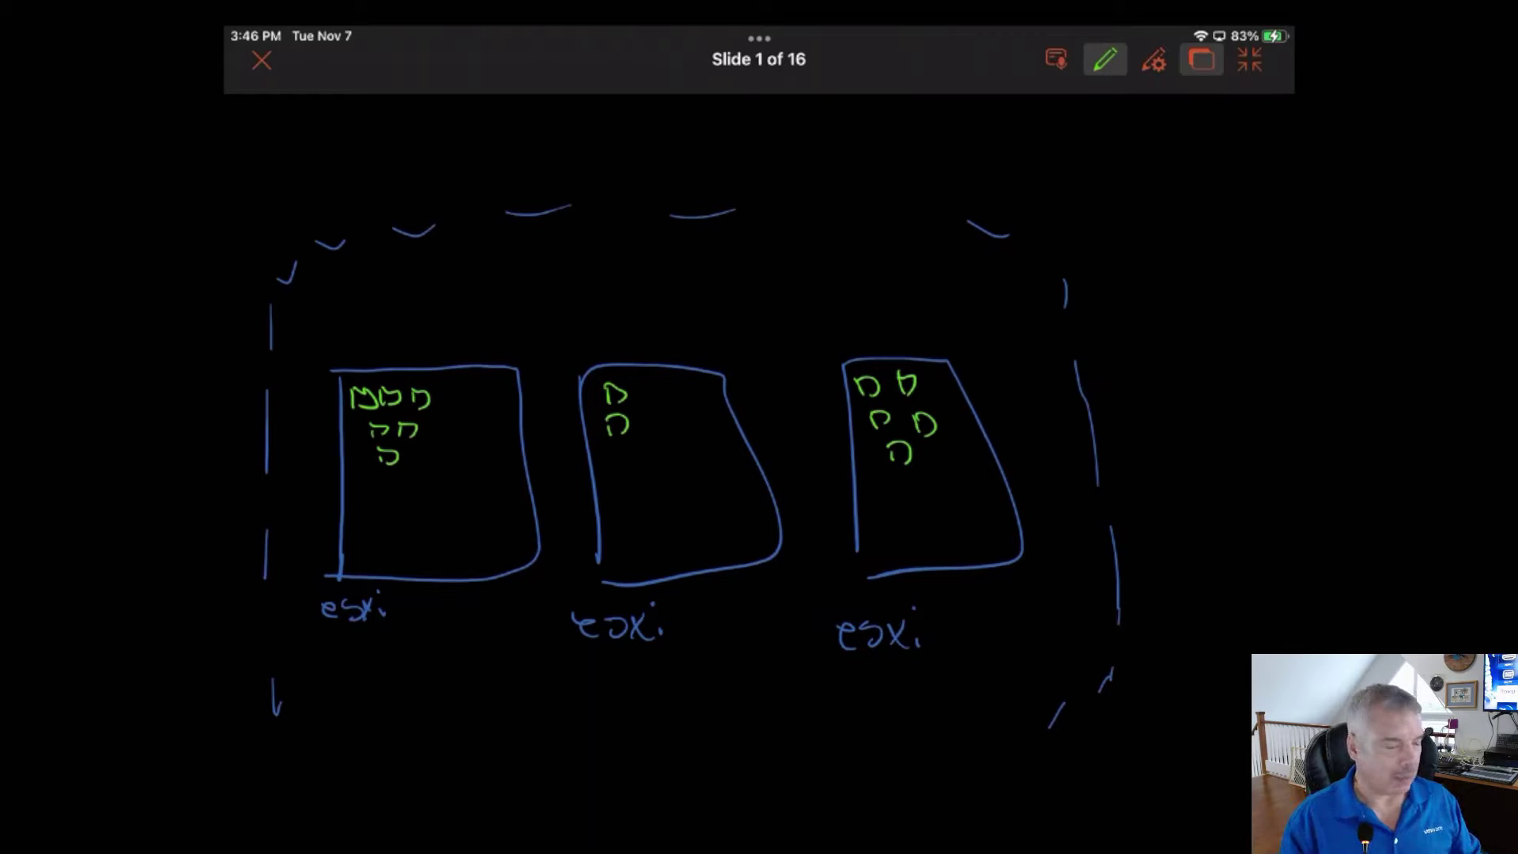
# Circle the lowest virtual machine in the first host in red and draw a dashed red arrow to the second host.
pyautogui.moveTo(364, 449); pyautogui.dragTo(413, 471)
pyautogui.click(1153, 60)
pyautogui.click(955, 193)
pyautogui.moveTo(364, 452)
pyautogui.mouseDown()
pyautogui.moveTo(397, 440)
pyautogui.moveTo(364, 473)
pyautogui.moveTo(368, 449)
pyautogui.mouseUp()
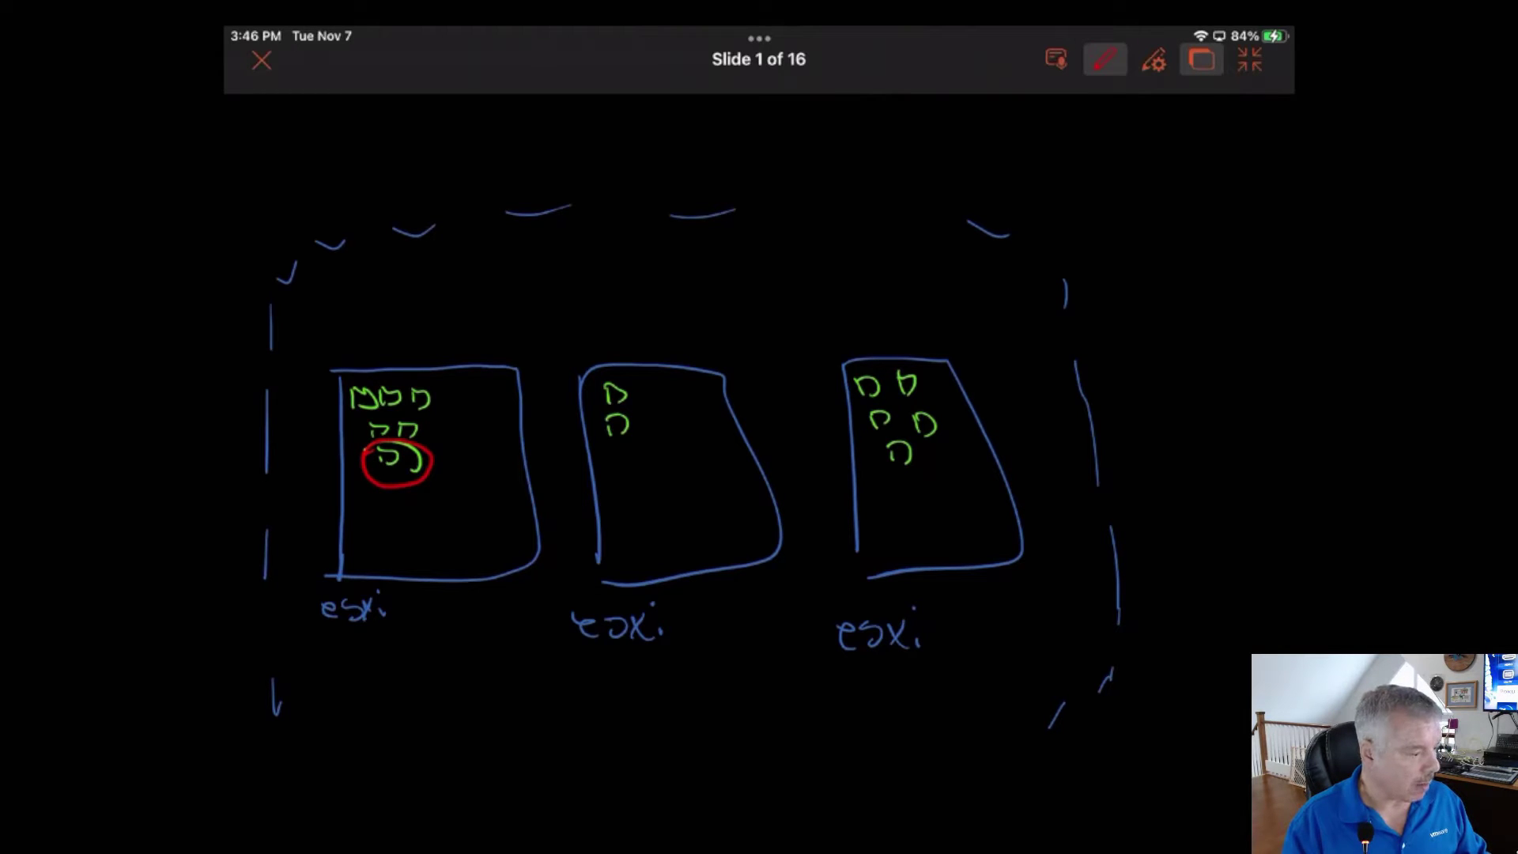
pyautogui.moveTo(339, 446)
pyautogui.mouseDown()
pyautogui.moveTo(332, 349)
pyautogui.moveTo(510, 267)
pyautogui.moveTo(674, 337)
pyautogui.moveTo(693, 358)
pyautogui.moveTo(670, 362)
pyautogui.mouseUp()
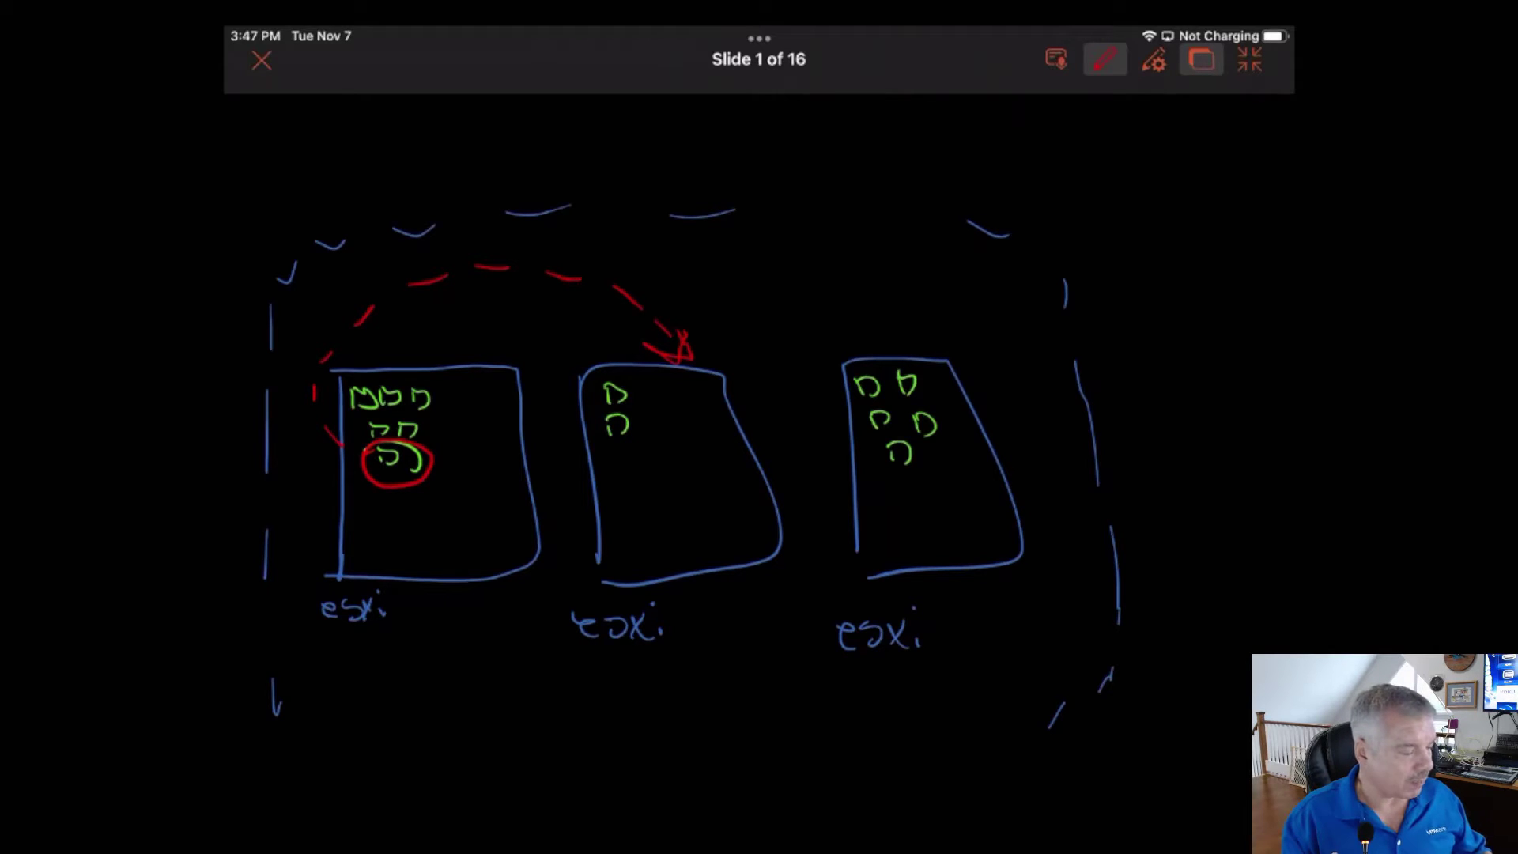
# Sketch more red arrows above the three host boxes and add red pen marks beneath them.
pyautogui.moveTo(522, 310); pyautogui.dragTo(563, 356)
pyautogui.moveTo(559, 334)
pyautogui.mouseDown()
pyautogui.moveTo(574, 351)
pyautogui.moveTo(548, 358)
pyautogui.mouseUp()
pyautogui.moveTo(827, 295); pyautogui.dragTo(855, 333)
pyautogui.moveTo(861, 321); pyautogui.dragTo(843, 333)
pyautogui.moveTo(388, 305); pyautogui.dragTo(387, 345)
pyautogui.moveTo(364, 325); pyautogui.dragTo(386, 352)
pyautogui.moveTo(451, 651)
pyautogui.mouseDown()
pyautogui.moveTo(894, 642)
pyautogui.moveTo(427, 628)
pyautogui.moveTo(435, 708)
pyautogui.moveTo(880, 719)
pyautogui.moveTo(901, 658)
pyautogui.moveTo(491, 662)
pyautogui.moveTo(467, 693)
pyautogui.mouseUp()
pyautogui.moveTo(554, 654)
pyautogui.mouseDown()
pyautogui.moveTo(535, 693)
pyautogui.moveTo(555, 704)
pyautogui.mouseUp()
pyautogui.moveTo(635, 653); pyautogui.dragTo(624, 699)
pyautogui.moveTo(692, 650); pyautogui.dragTo(706, 686)
pyautogui.moveTo(721, 703)
pyautogui.mouseDown()
pyautogui.moveTo(706, 715)
pyautogui.moveTo(782, 696)
pyautogui.mouseUp()
pyautogui.moveTo(795, 699); pyautogui.dragTo(786, 715)
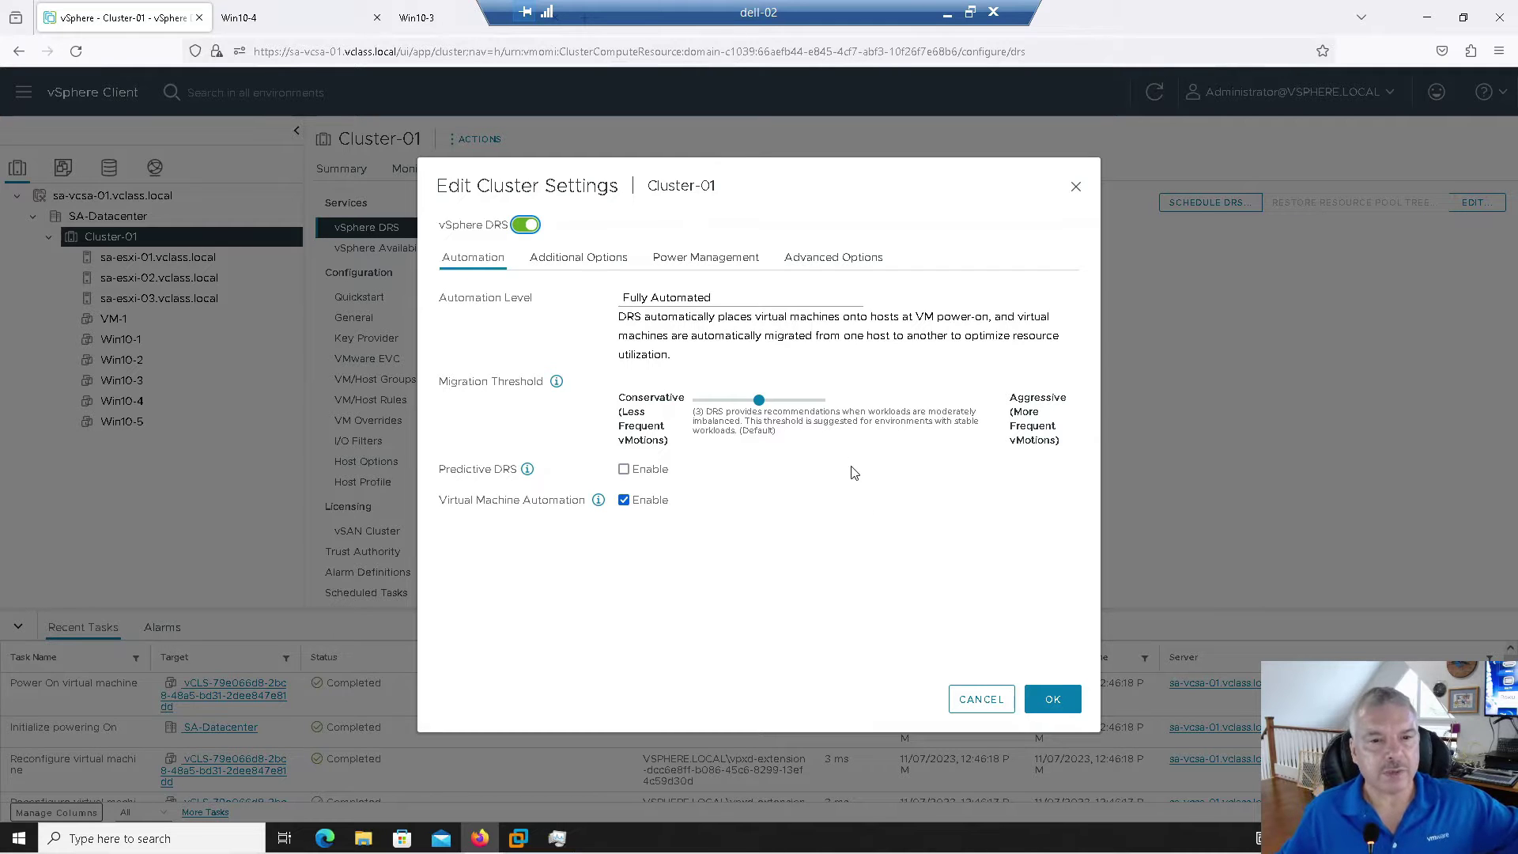
# Return to the vSphere Client, set the DRS automation level of Cluster-01 to Manual and apply the cluster settings.
pyautogui.click(710, 300)
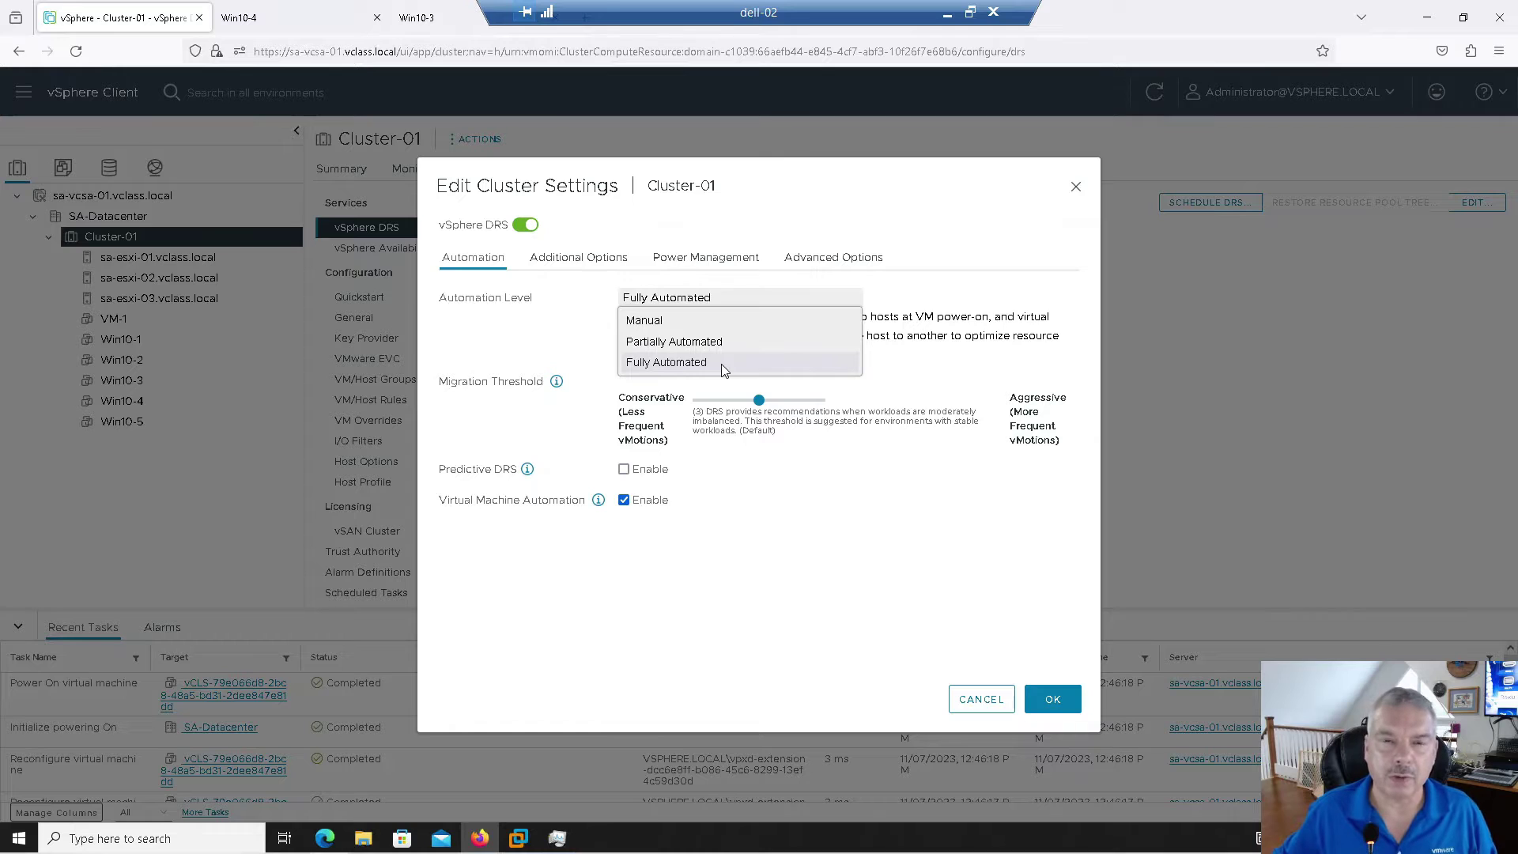
pyautogui.click(718, 319)
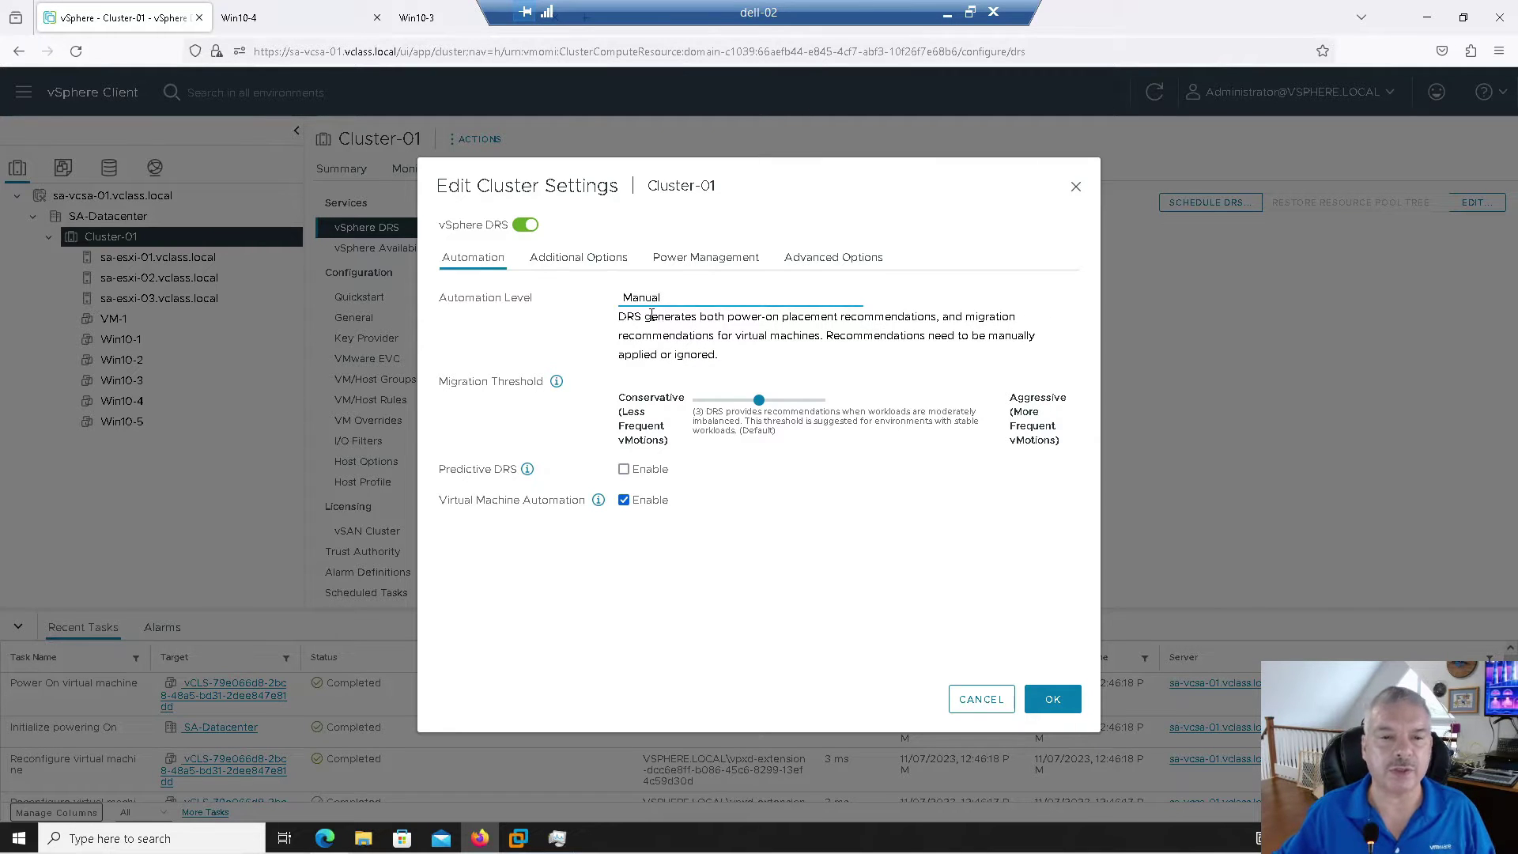
pyautogui.moveTo(650, 314); pyautogui.dragTo(777, 351)
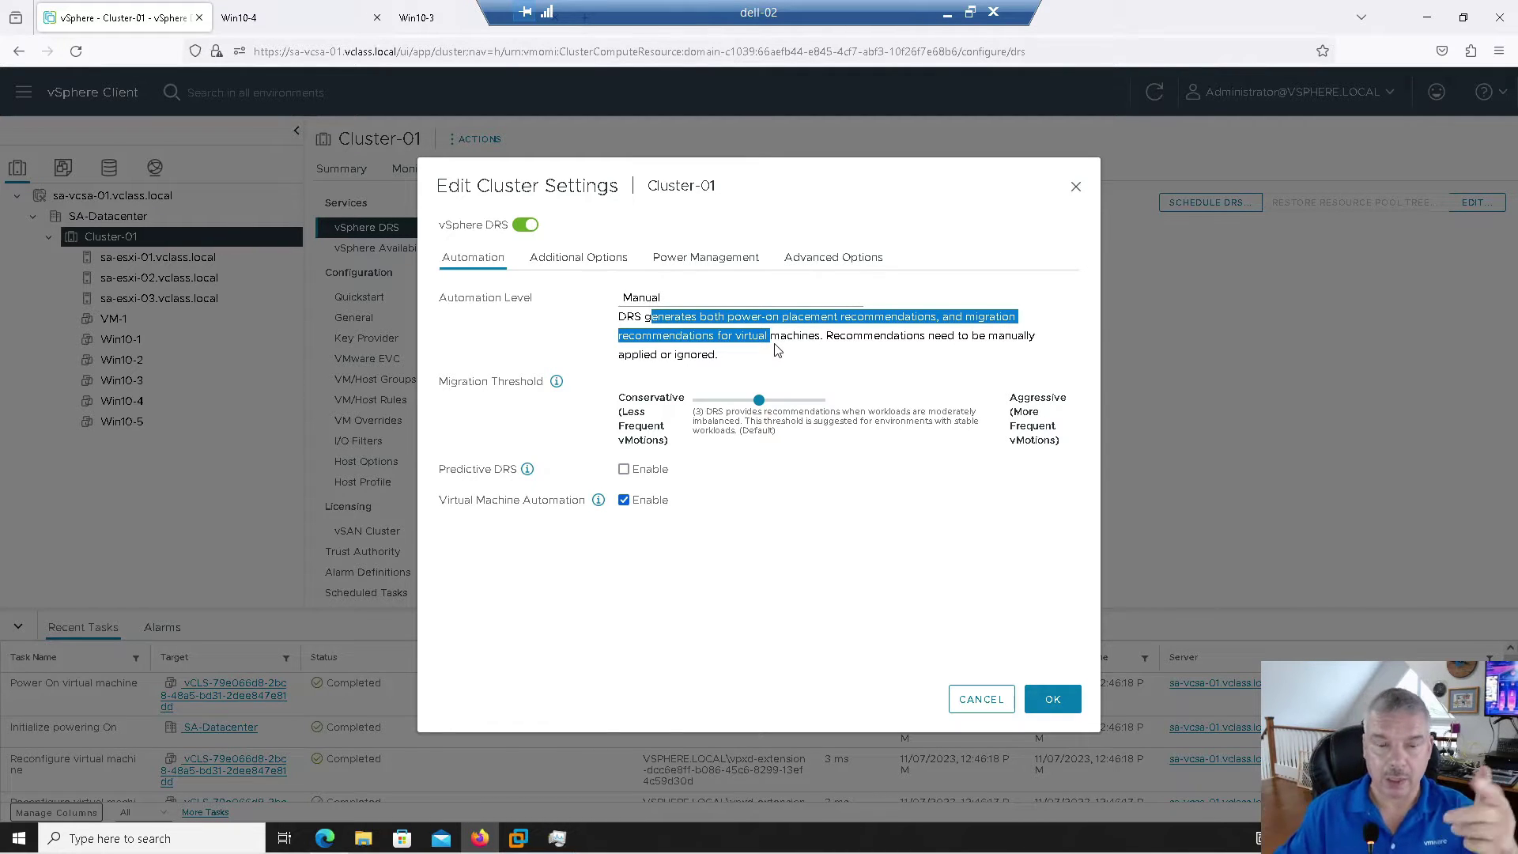
pyautogui.click(1052, 701)
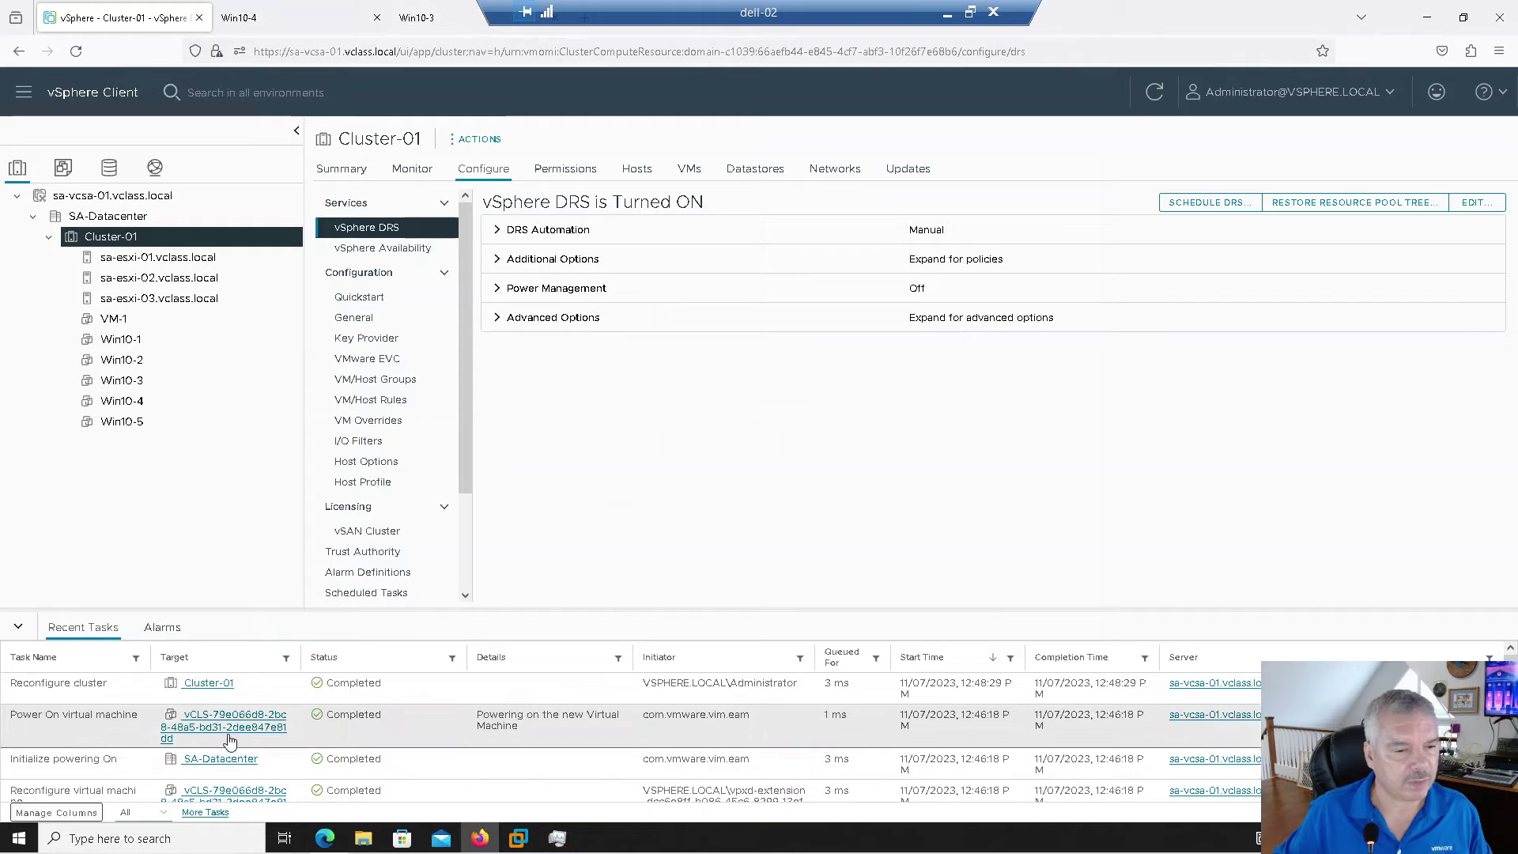
# Power on Win10-1 and apply the recommendation that places it on host sa-esxi-01.vclass.local.
pyautogui.rightClick(142, 350)
pyautogui.moveTo(248, 219)
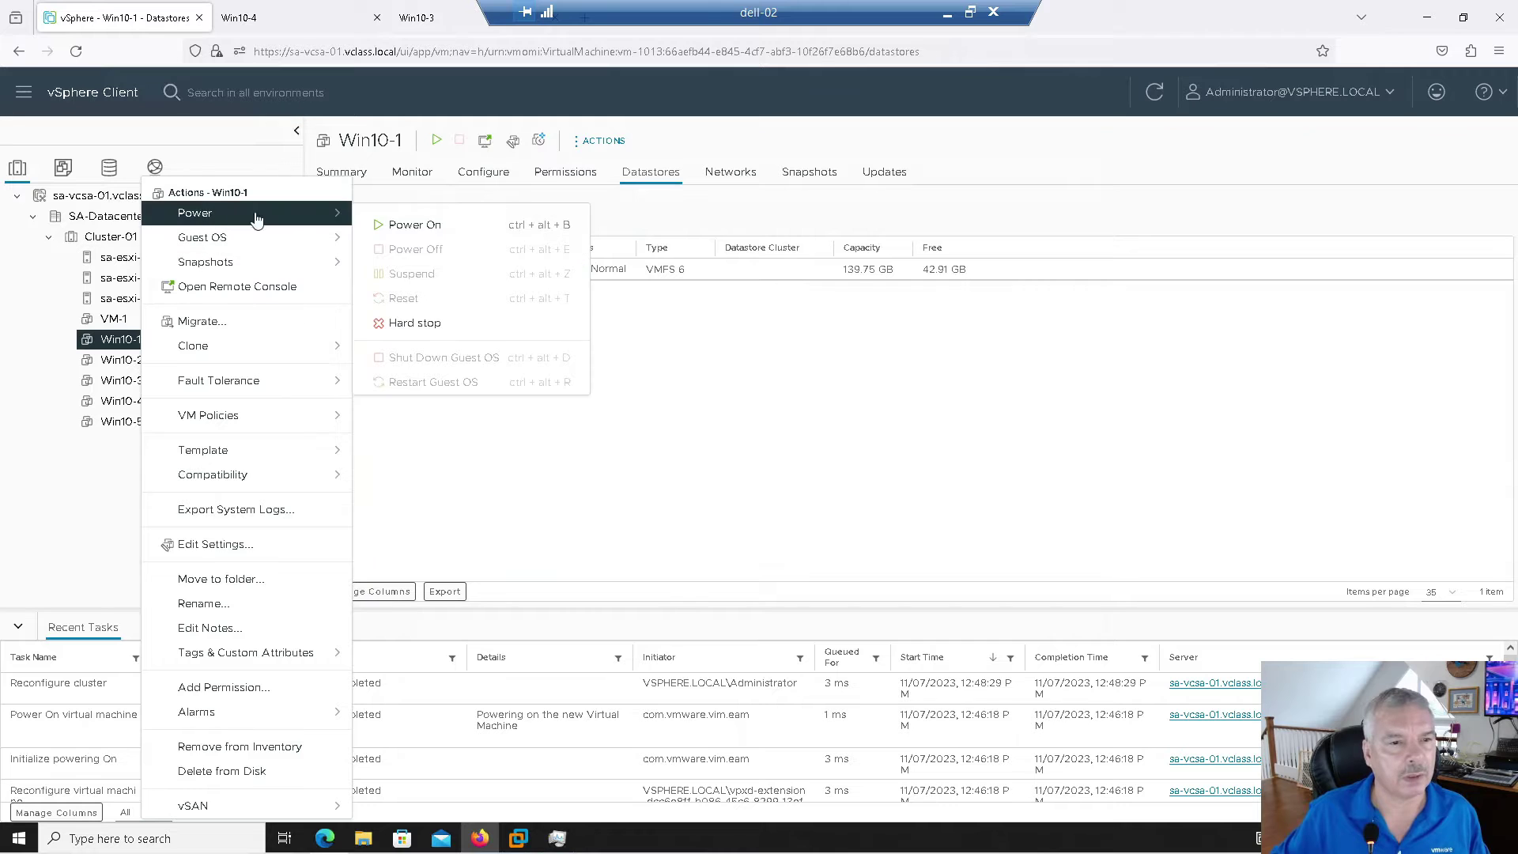
pyautogui.click(404, 226)
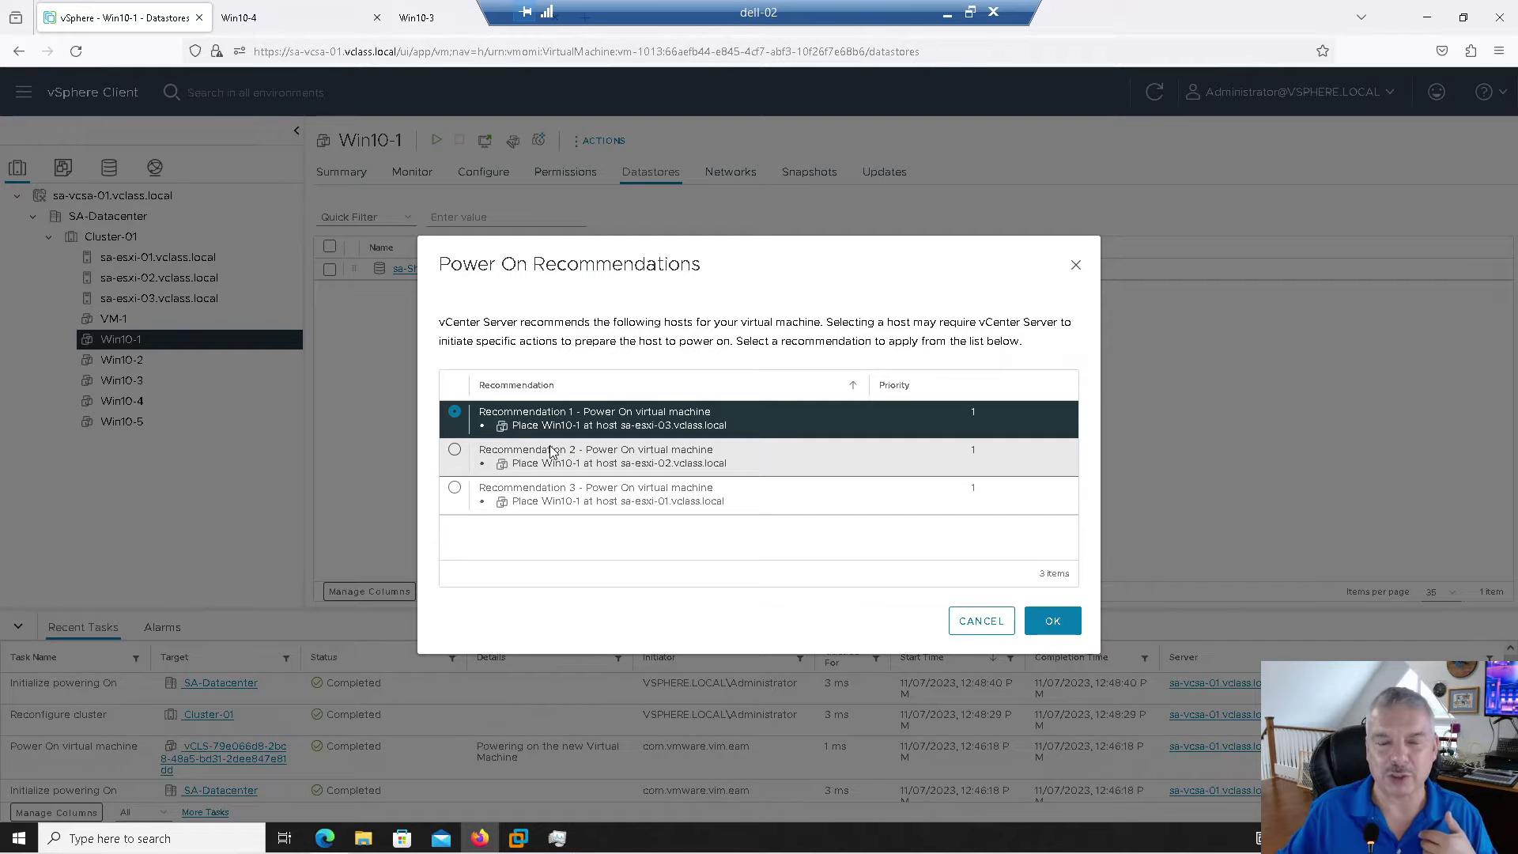
pyautogui.click(455, 489)
pyautogui.click(1045, 622)
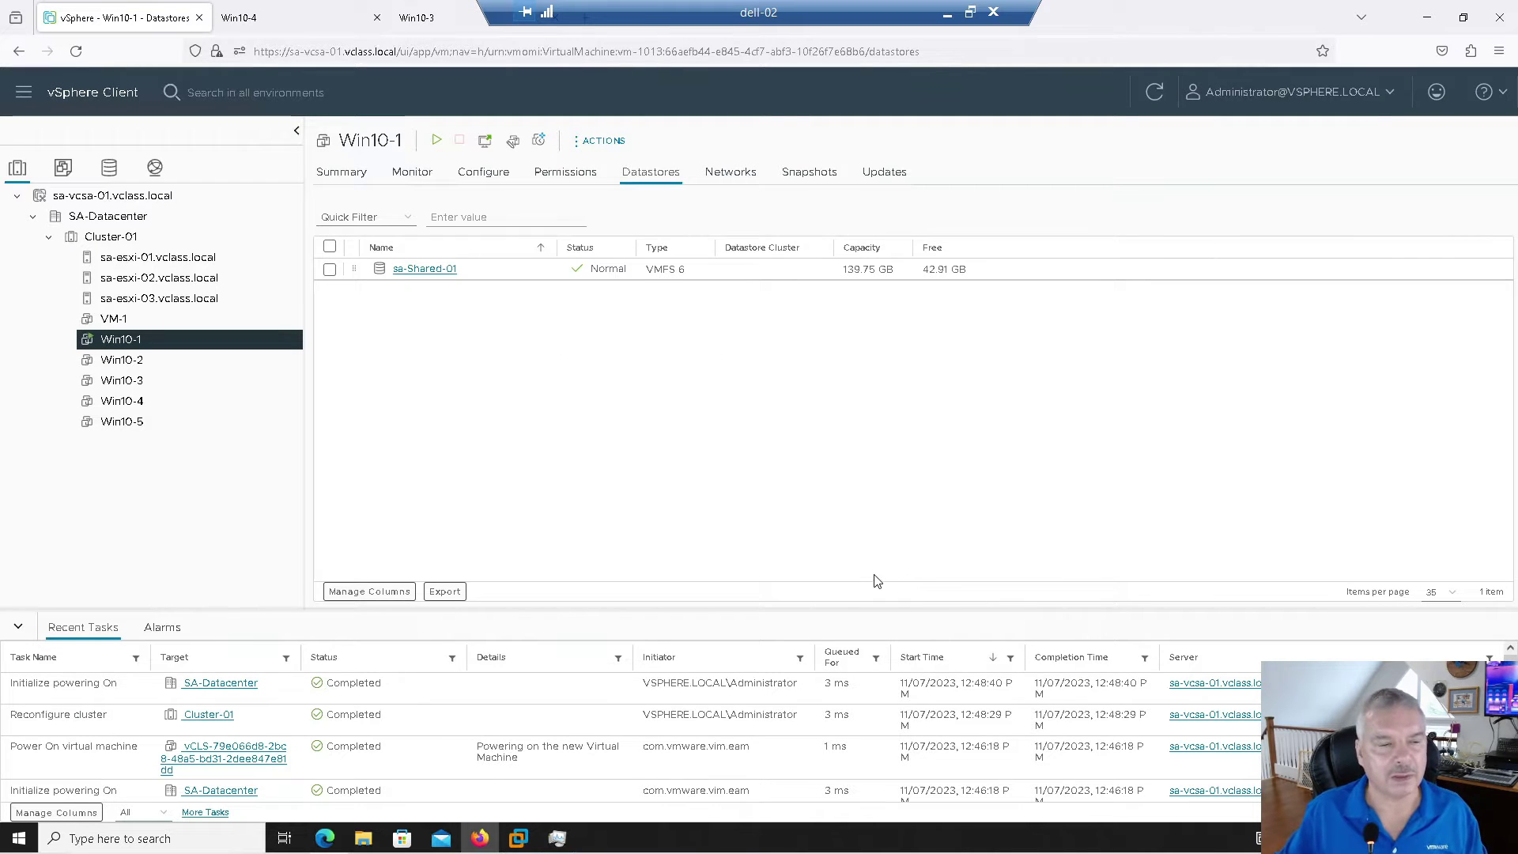
# Check the summary of Win10-1 for the host it is running on.
pyautogui.click(340, 170)
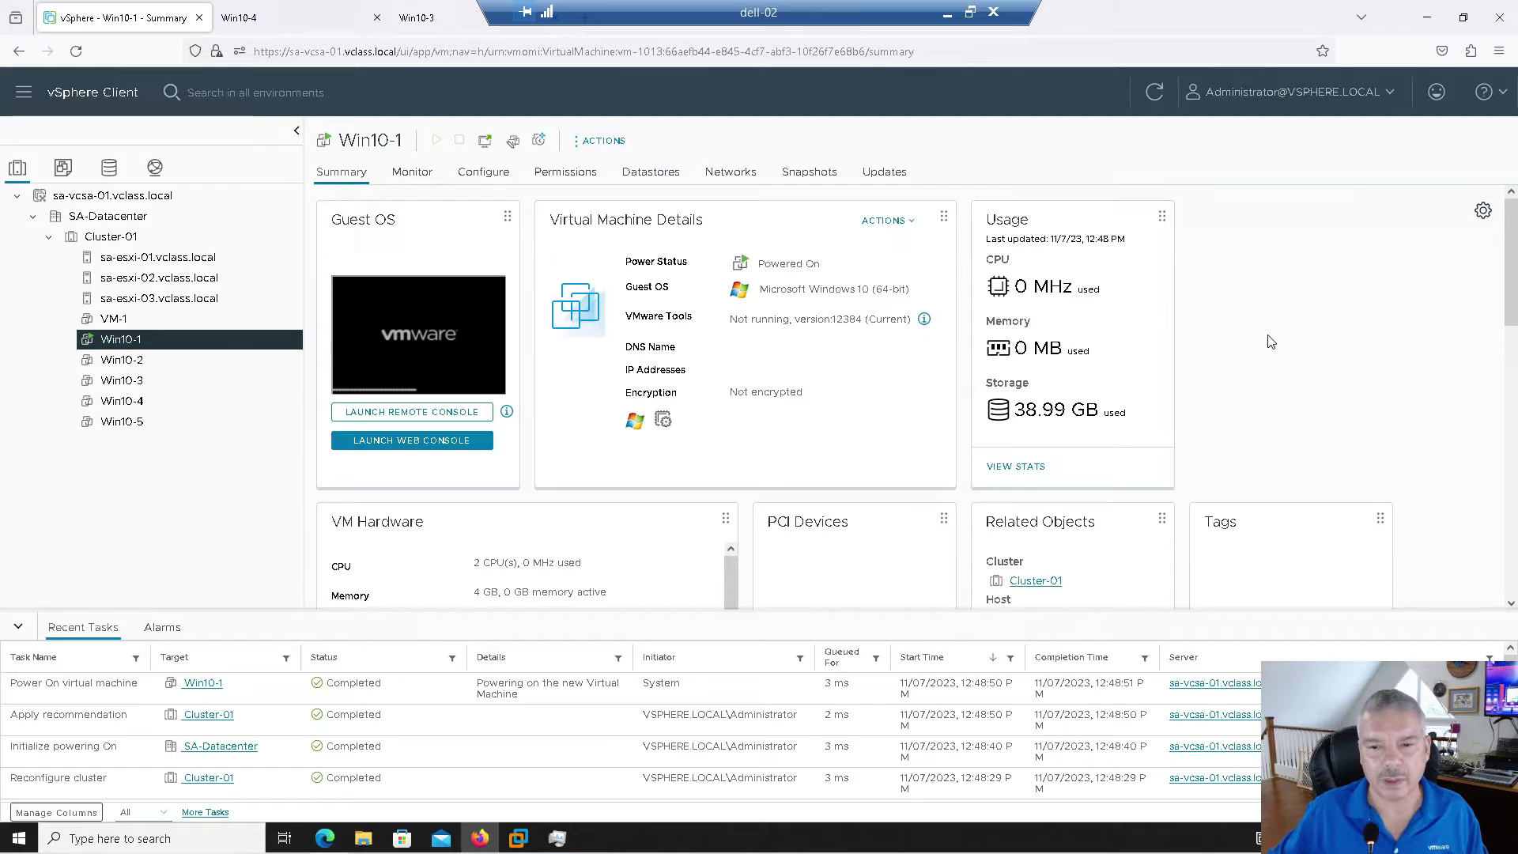
pyautogui.scroll(-2, 1269, 348)
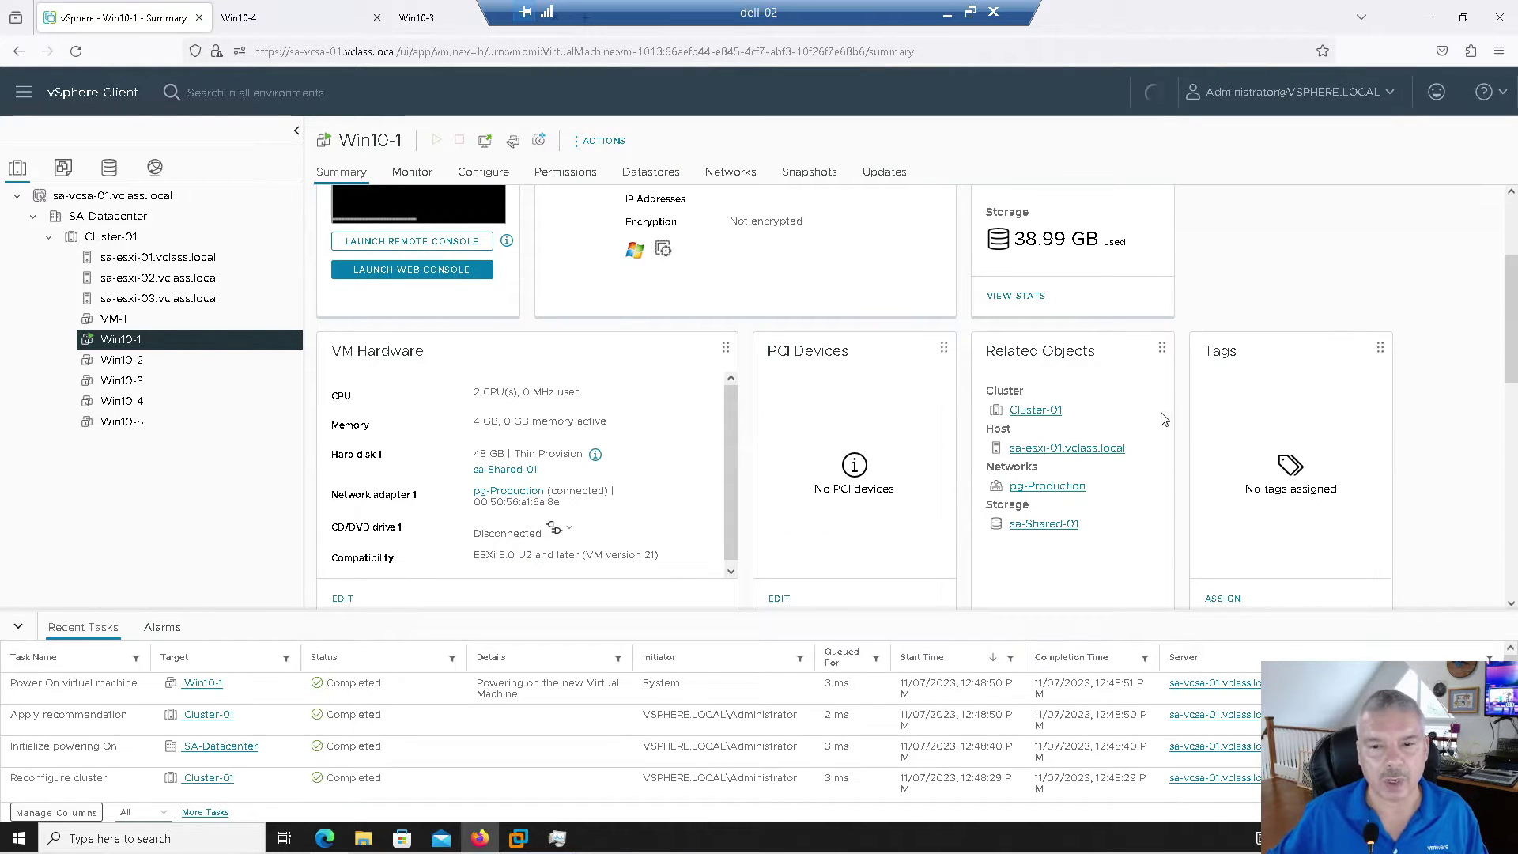
pyautogui.scroll(1, 992, 430)
pyautogui.scroll(2, 993, 430)
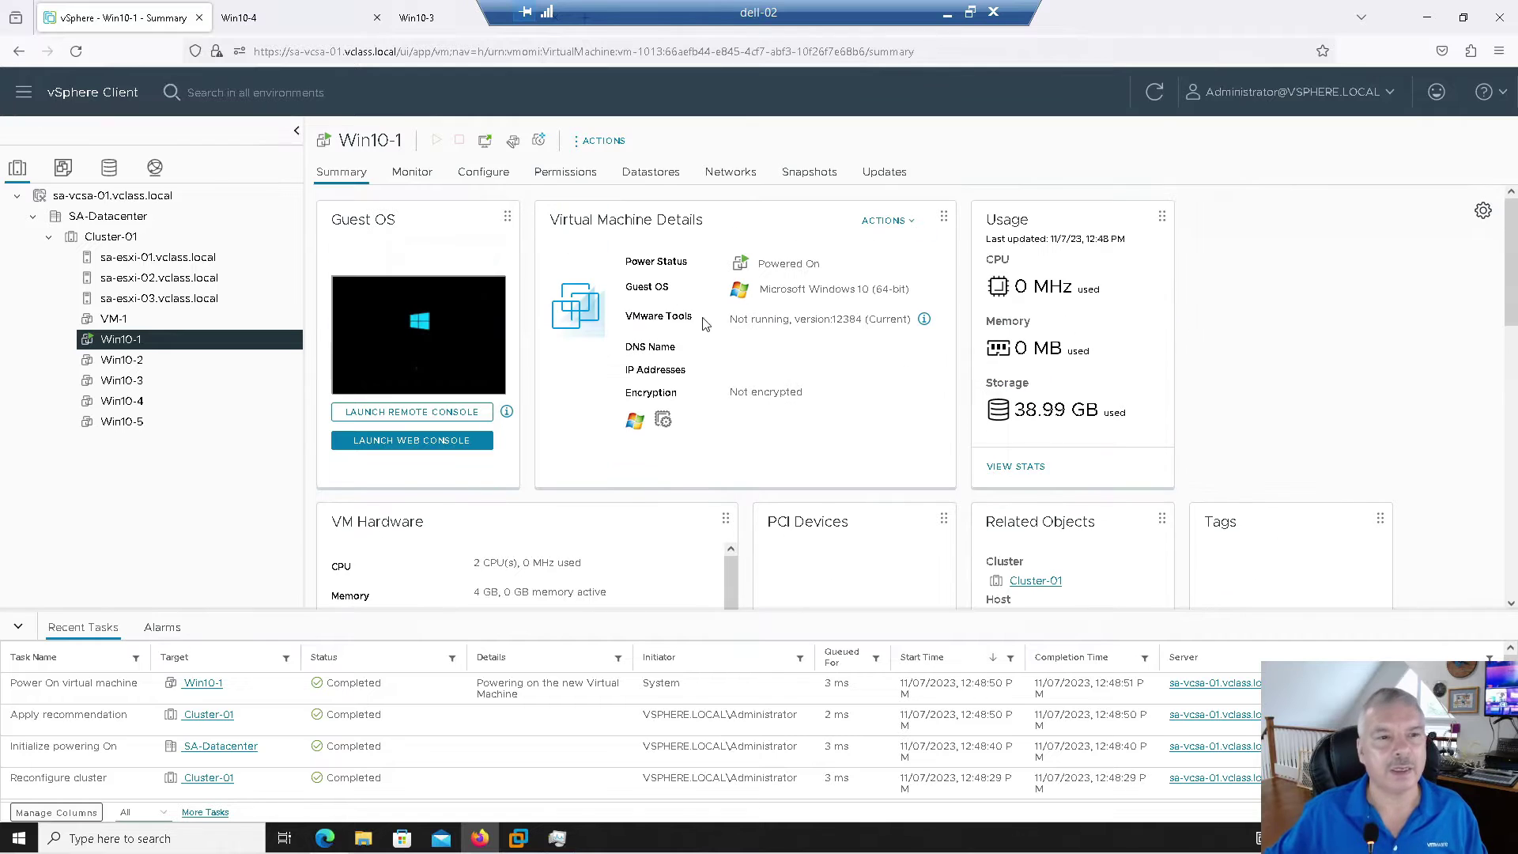
# Set the DRS automation level of Cluster-01 to Partially Automated and apply the cluster settings.
pyautogui.click(135, 236)
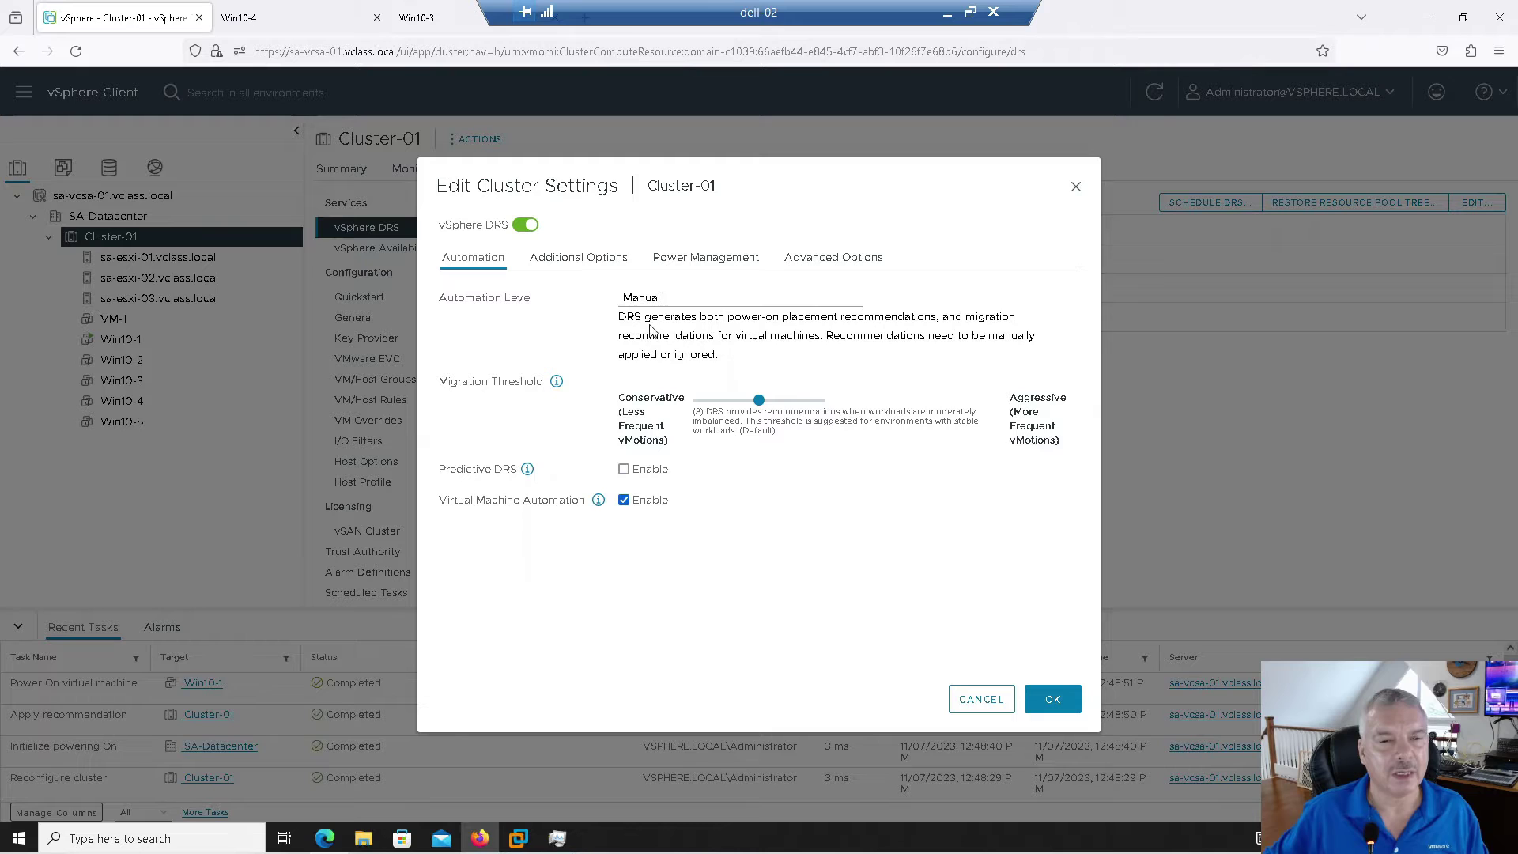
pyautogui.click(685, 300)
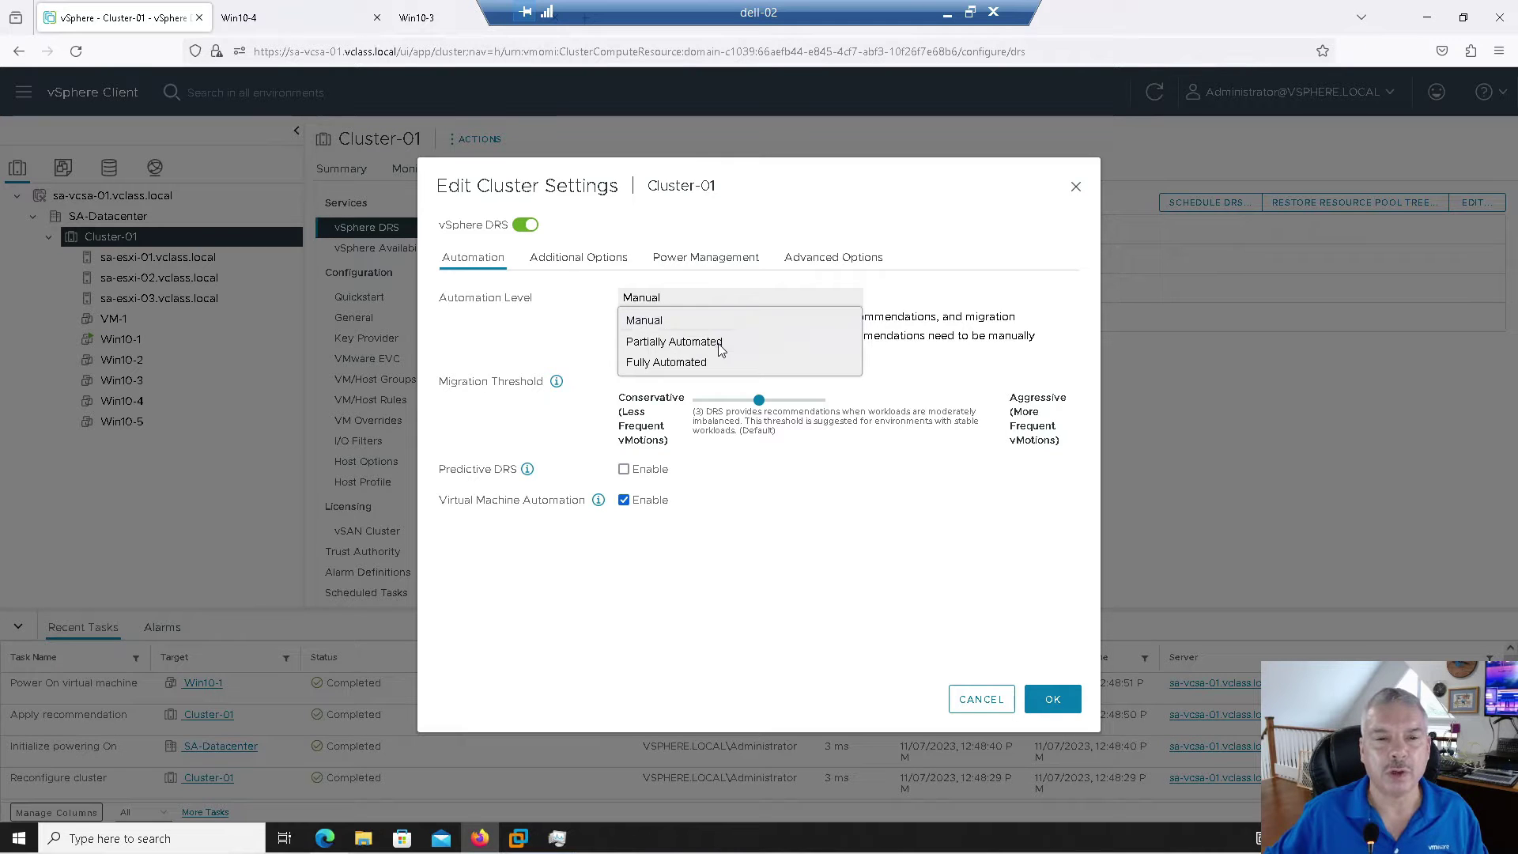
pyautogui.click(721, 345)
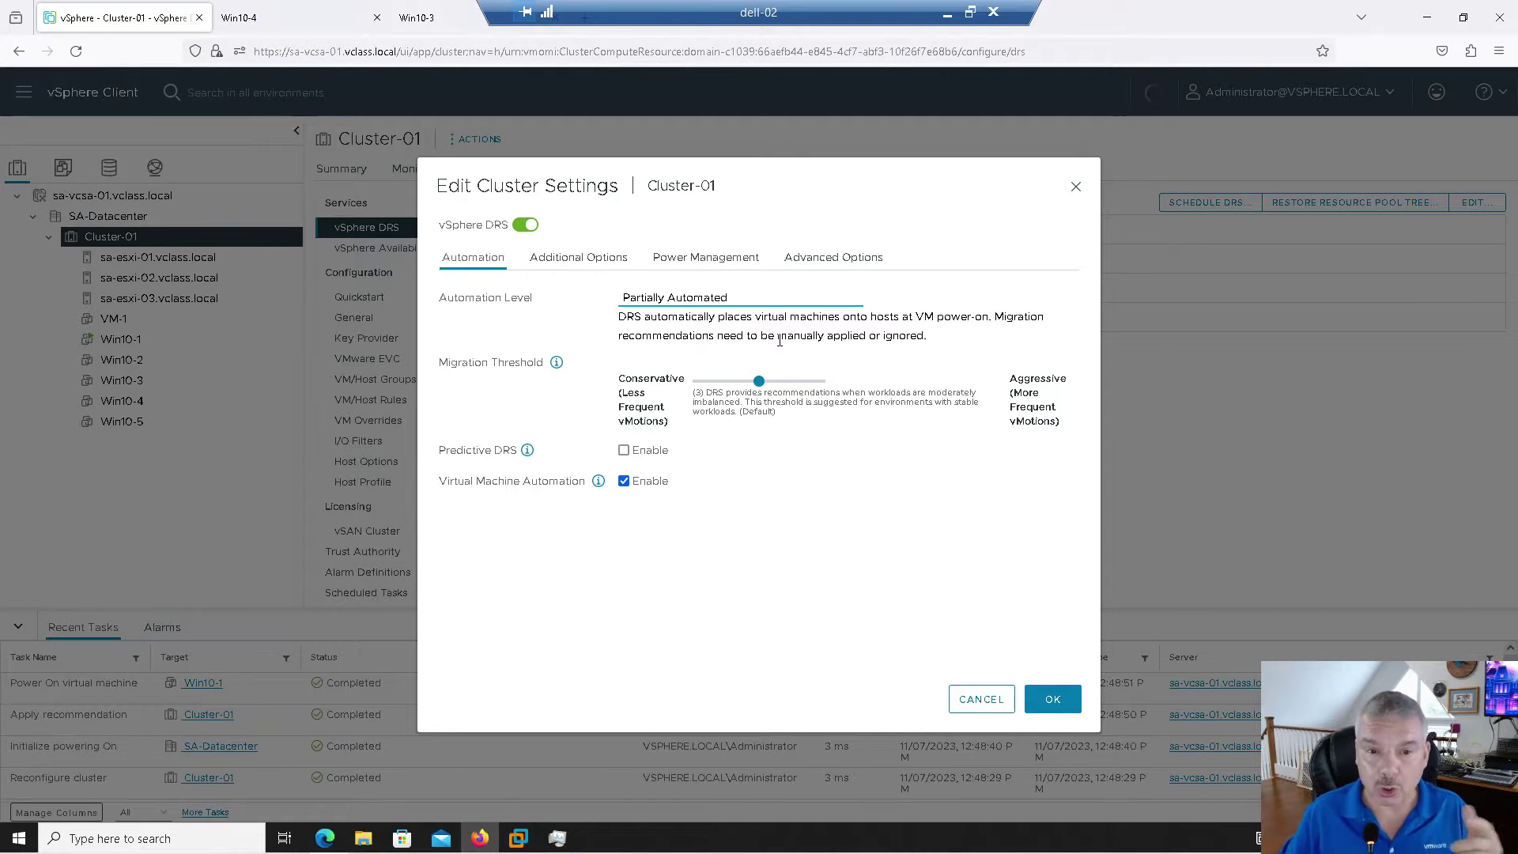
pyautogui.click(1053, 700)
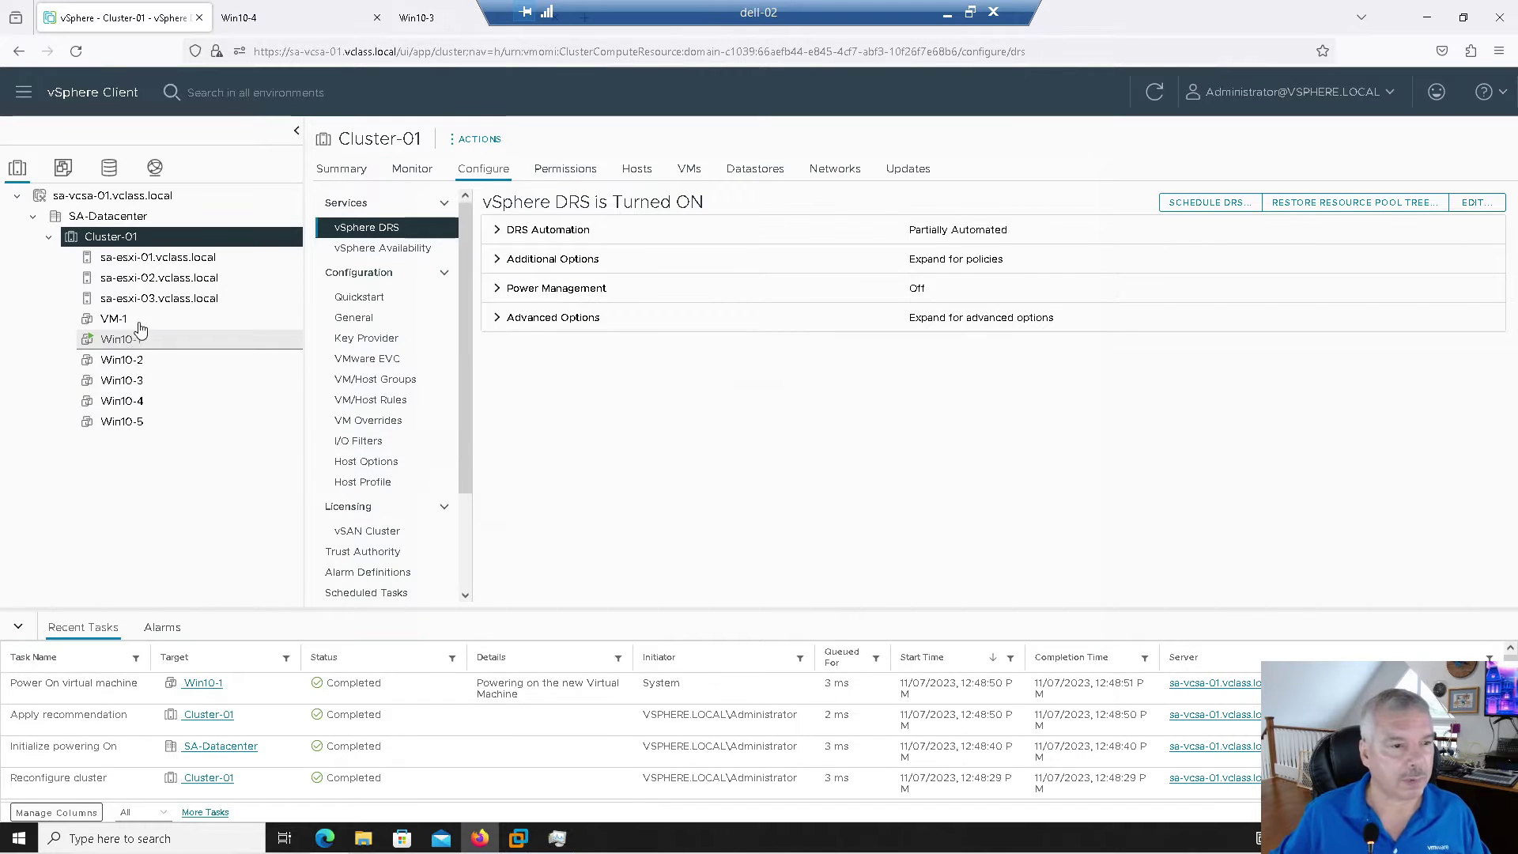
# Power on the Win10-2 virtual machine.
pyautogui.rightClick(133, 362)
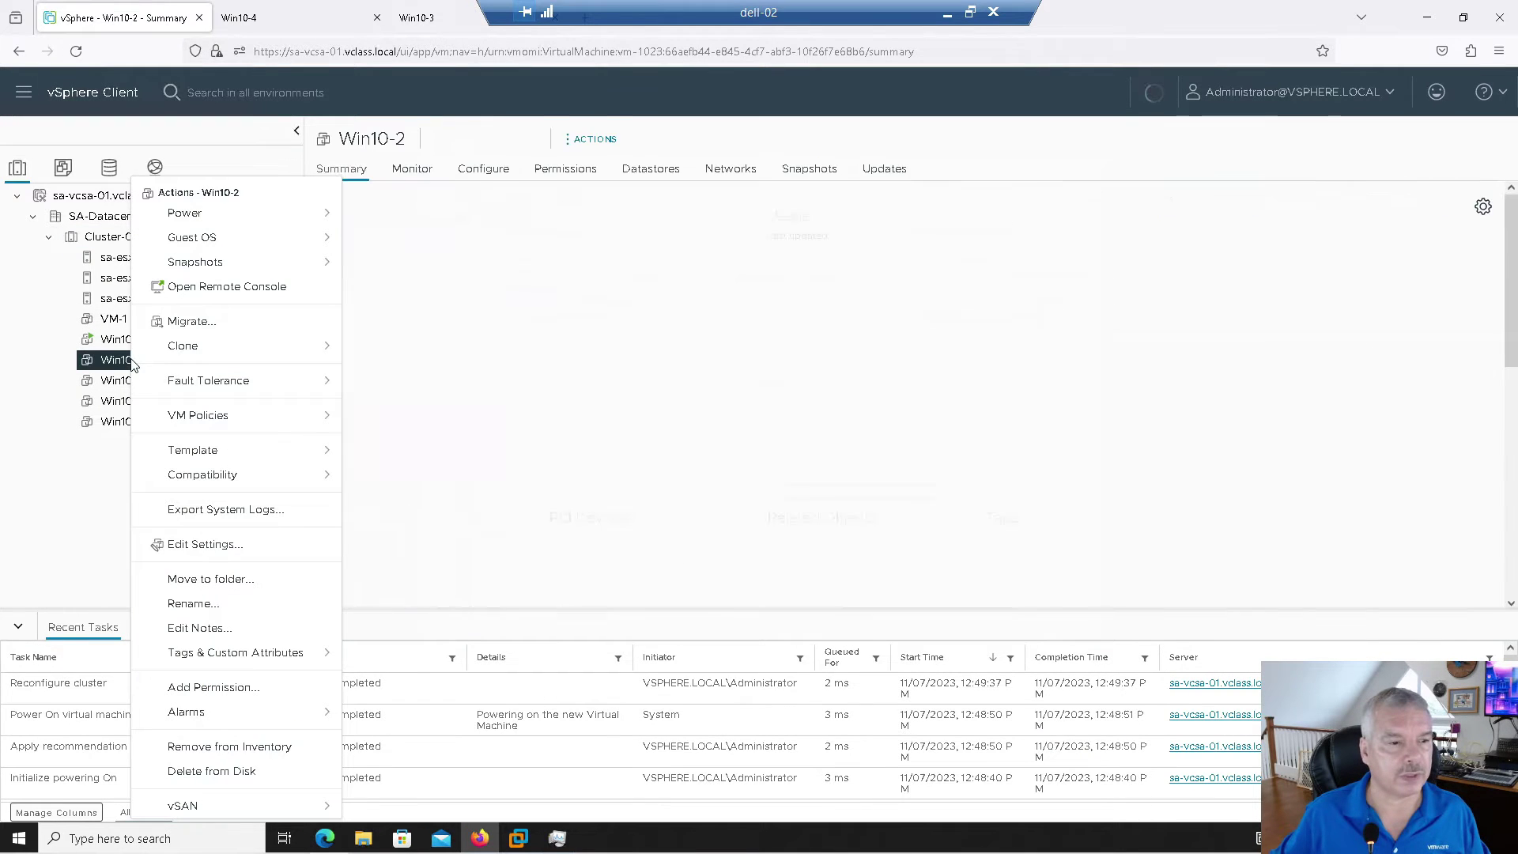
pyautogui.moveTo(221, 215)
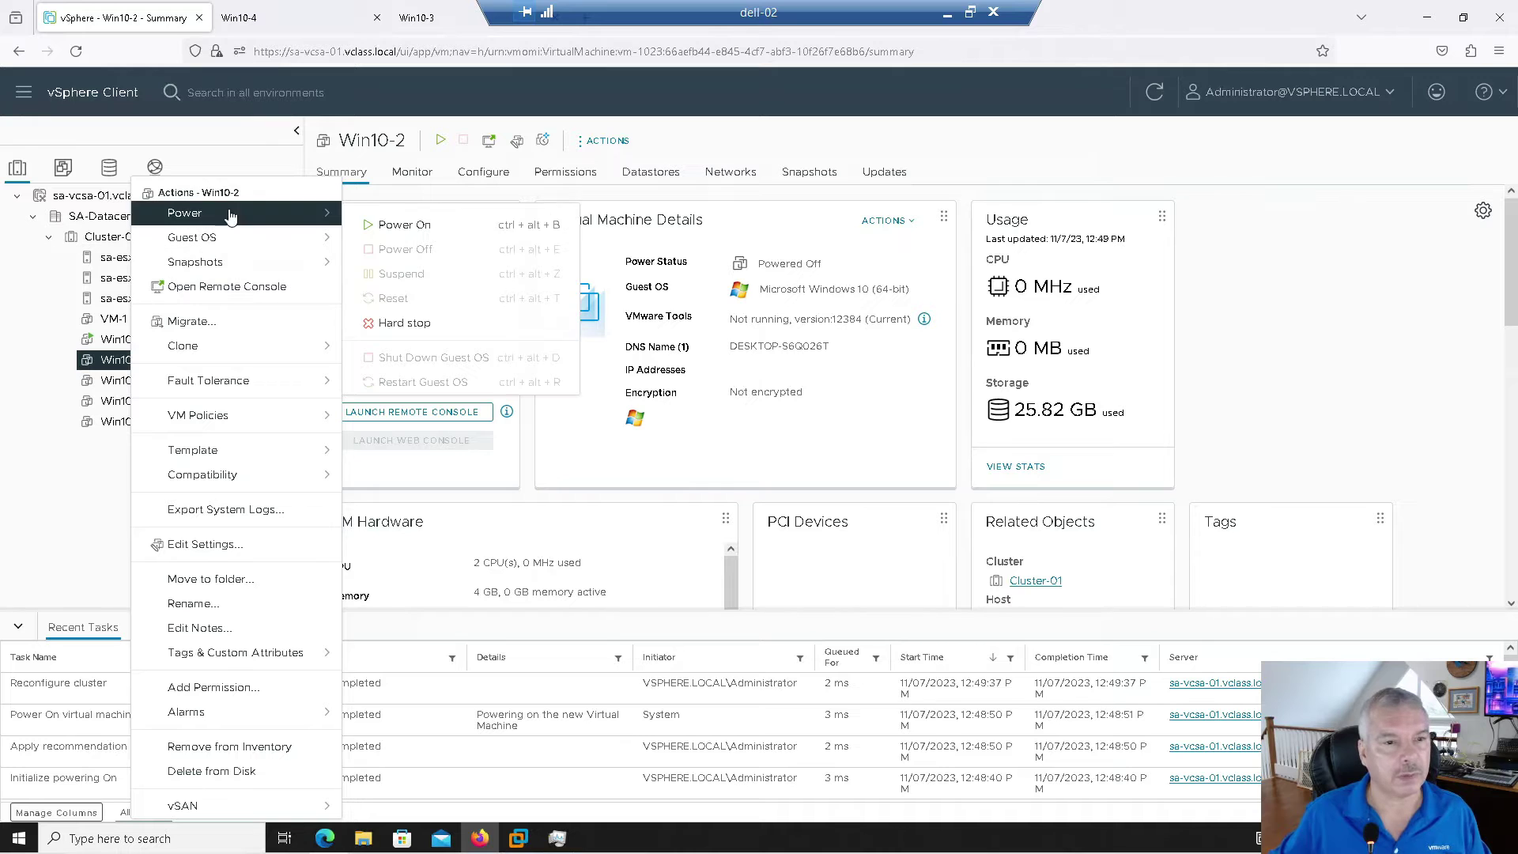
pyautogui.click(417, 228)
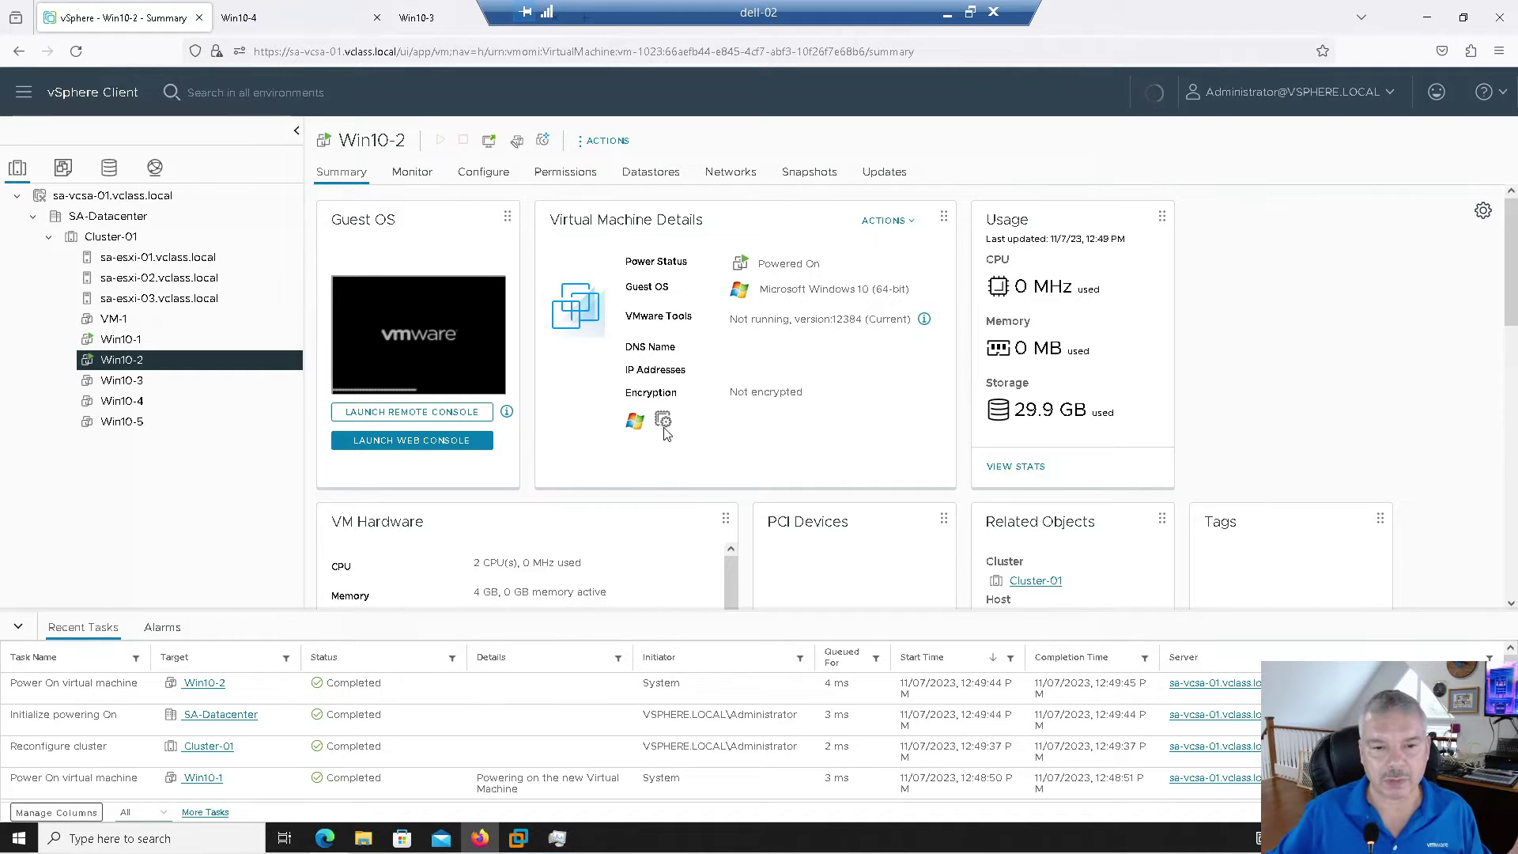
# Check the related objects in the summary of Win10-2 for the host DRS placed it on.
pyautogui.scroll(-2, 816, 406)
pyautogui.scroll(-2, 816, 405)
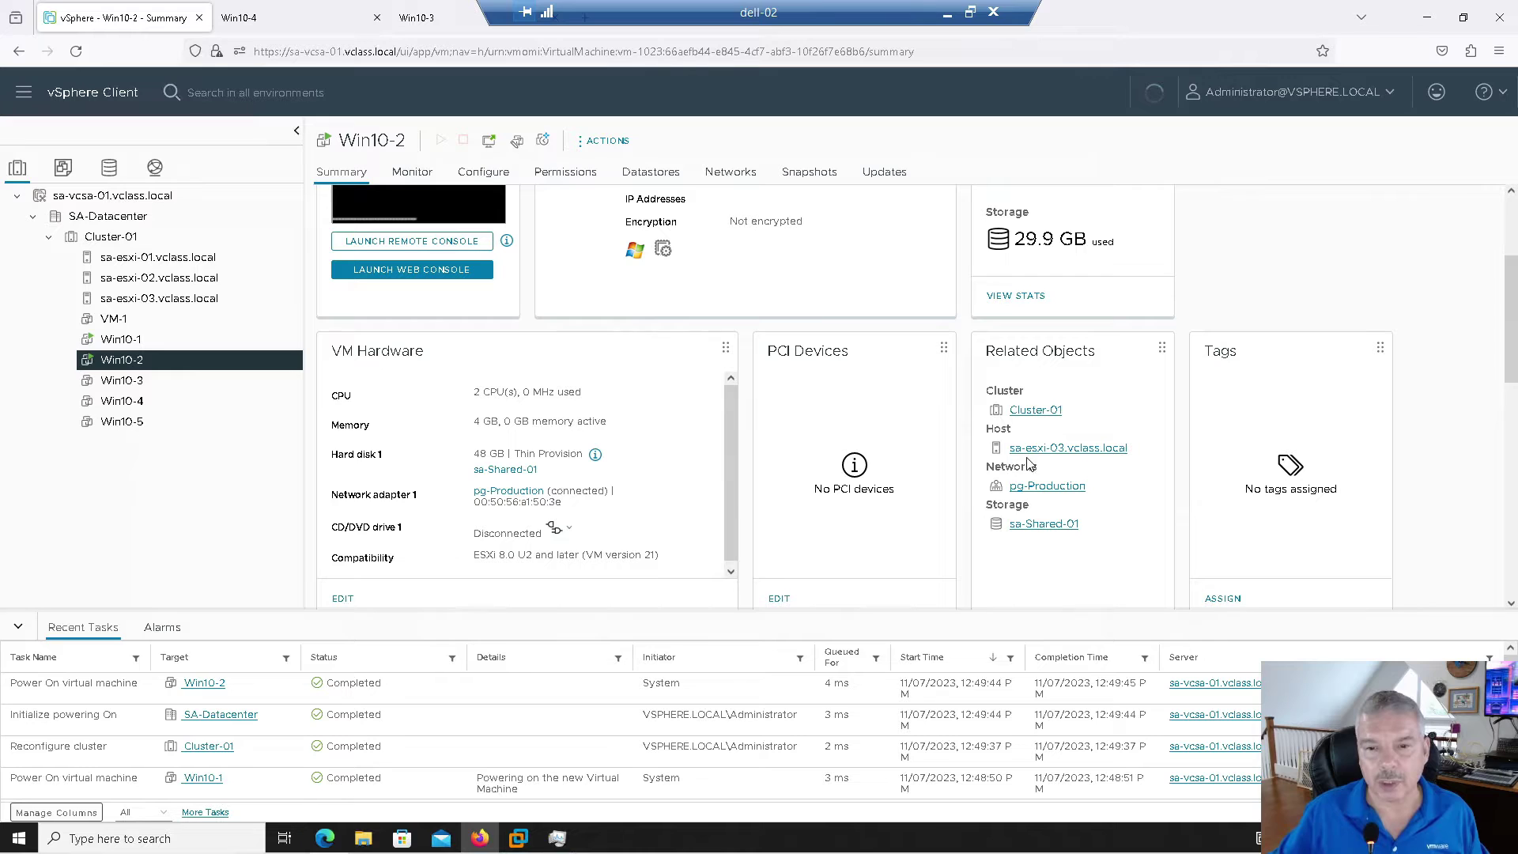
pyautogui.scroll(-2, 1080, 465)
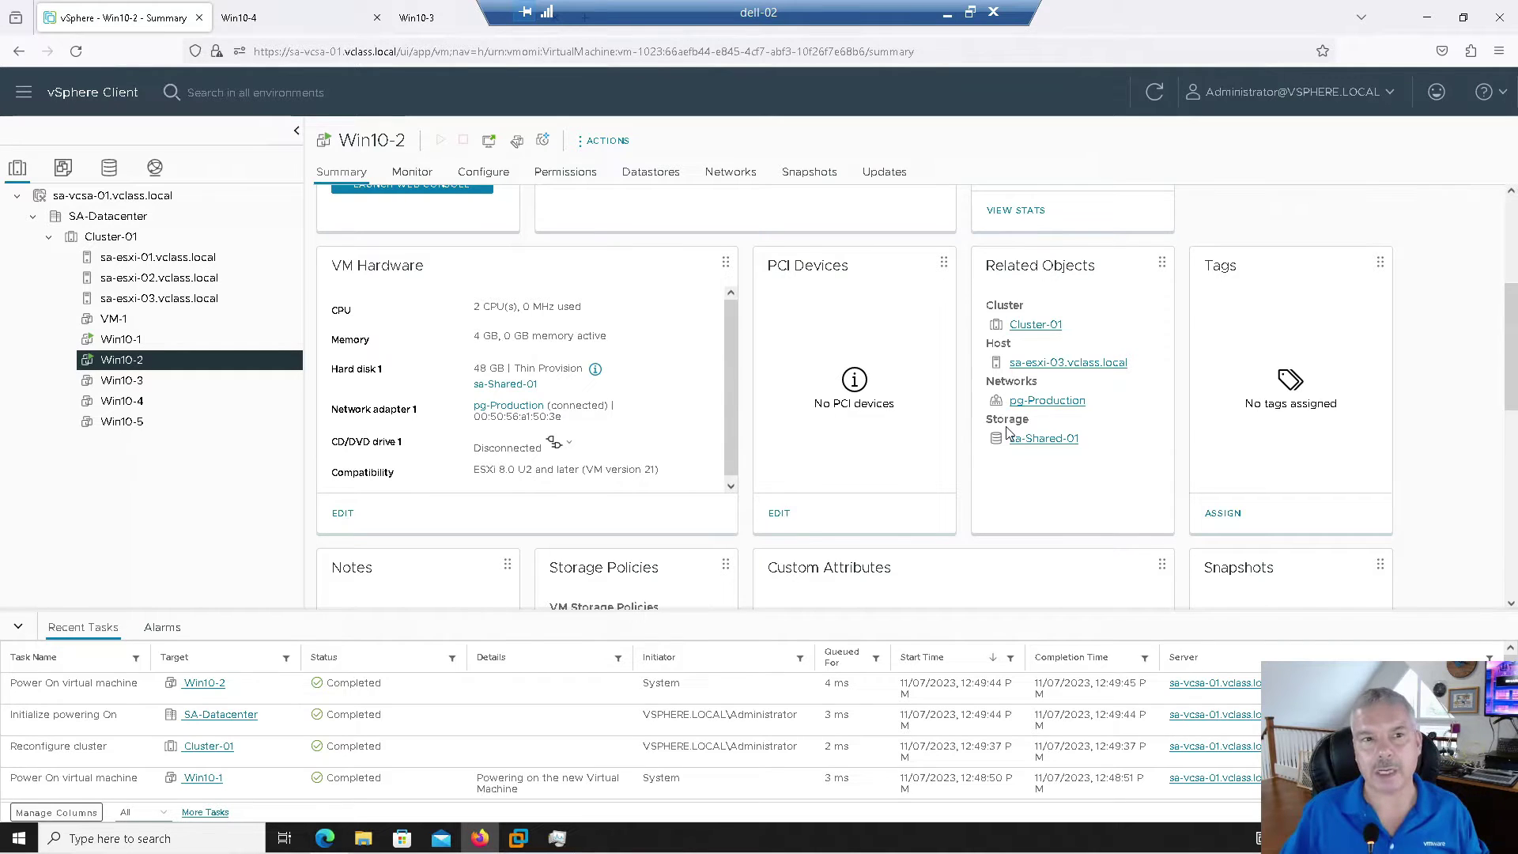
pyautogui.scroll(4, 672, 351)
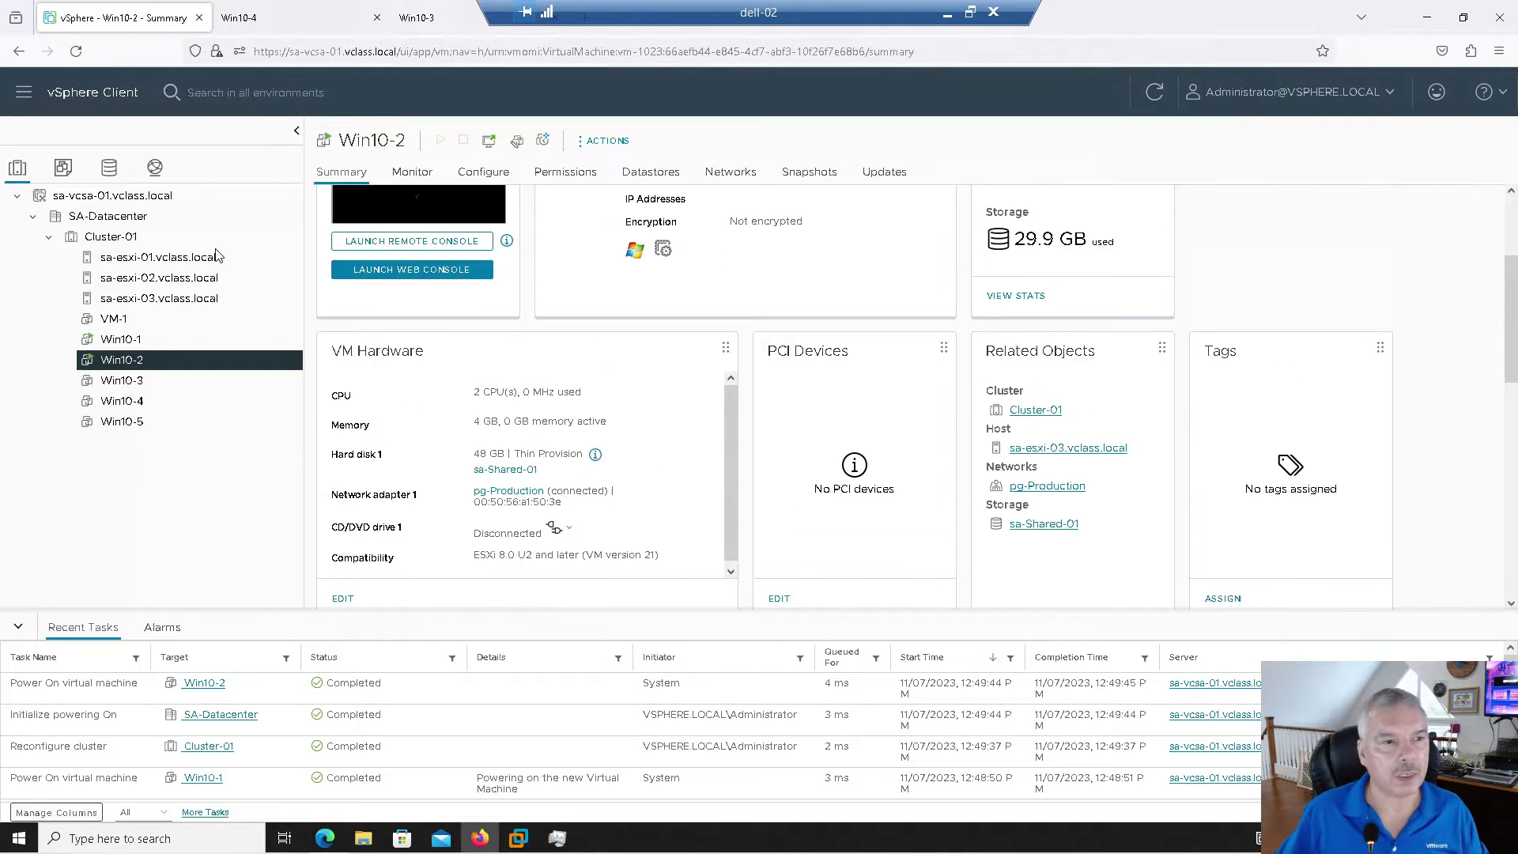
# Open the DRS settings of Cluster-01 for editing and set the automation level to Fully Automated.
pyautogui.click(102, 238)
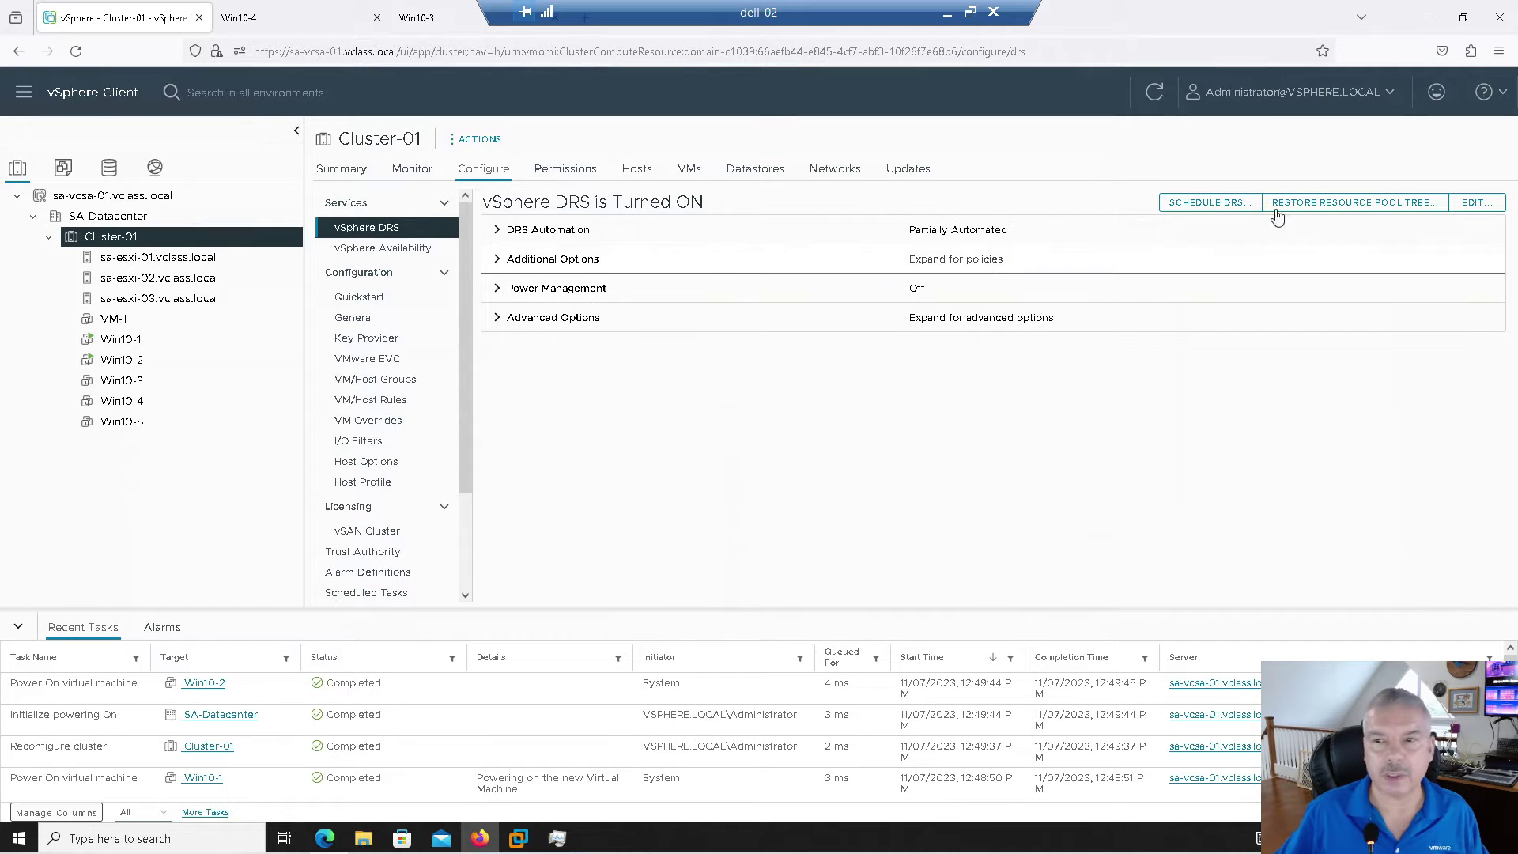
pyautogui.click(1467, 203)
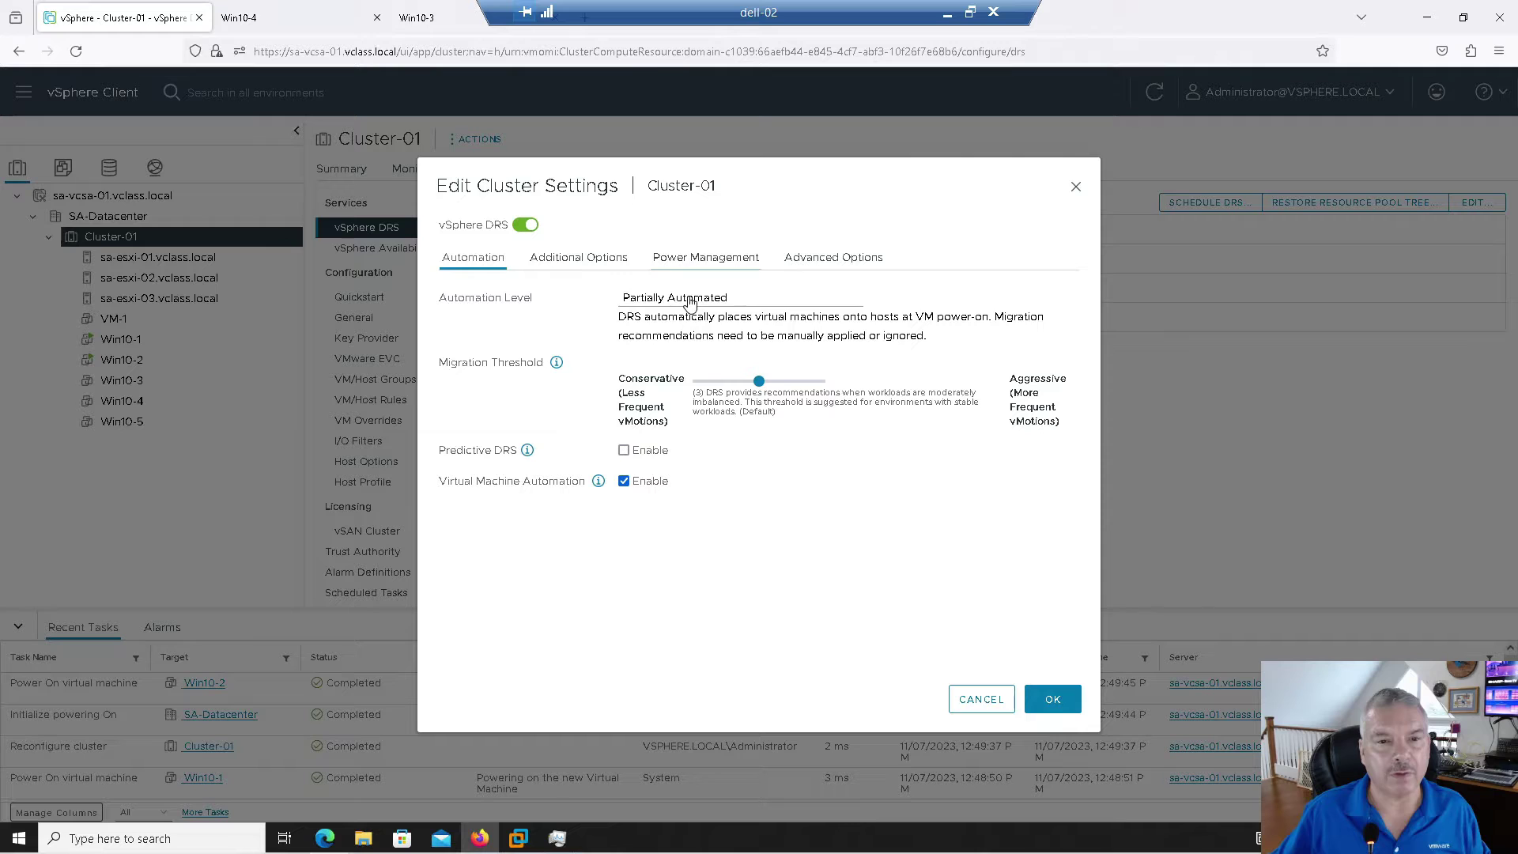
pyautogui.click(700, 300)
pyautogui.click(700, 303)
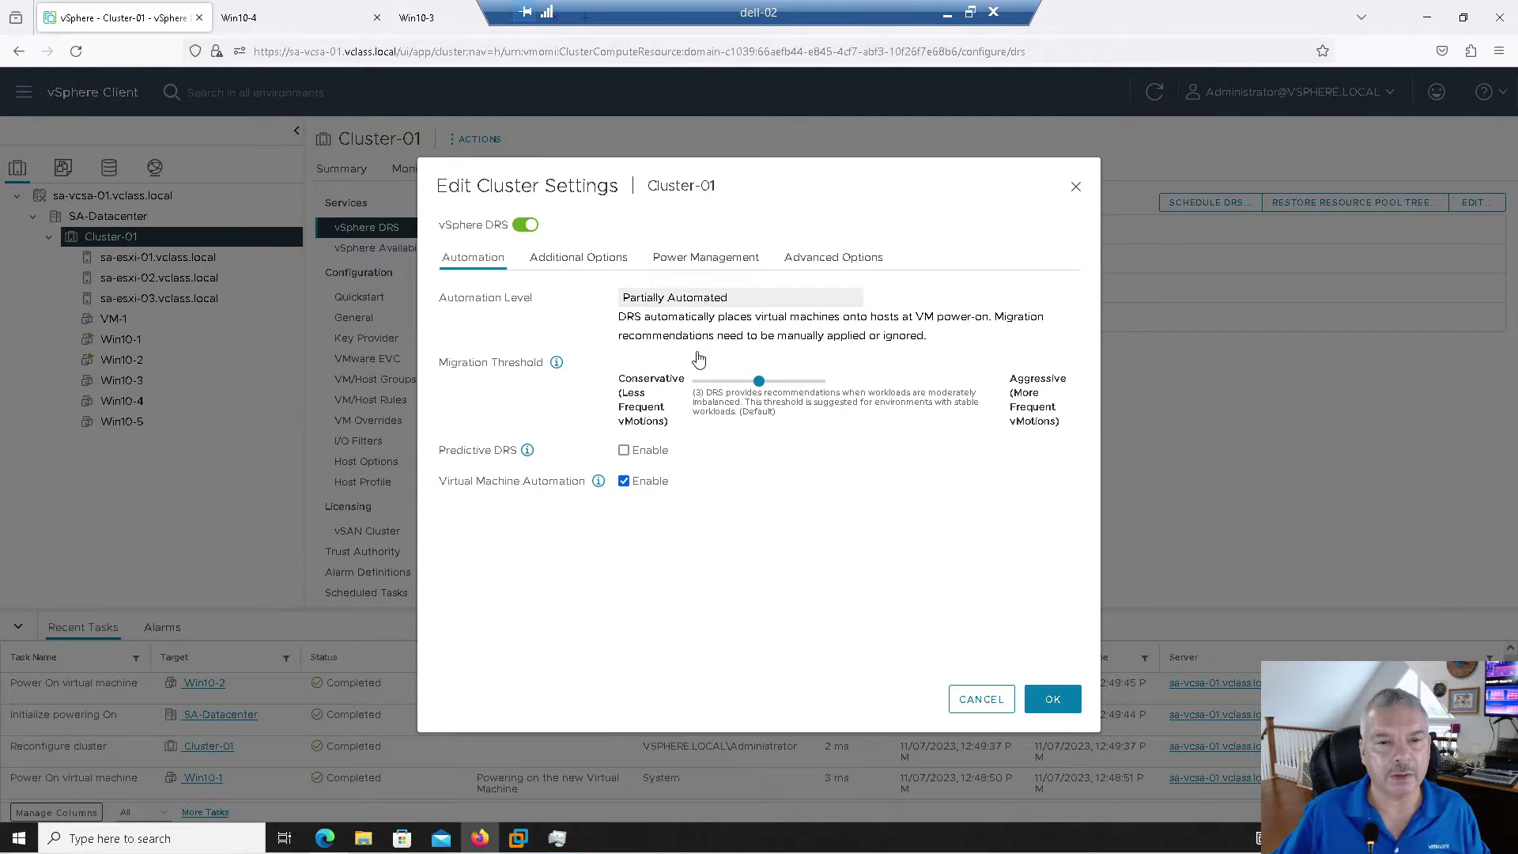
pyautogui.click(699, 303)
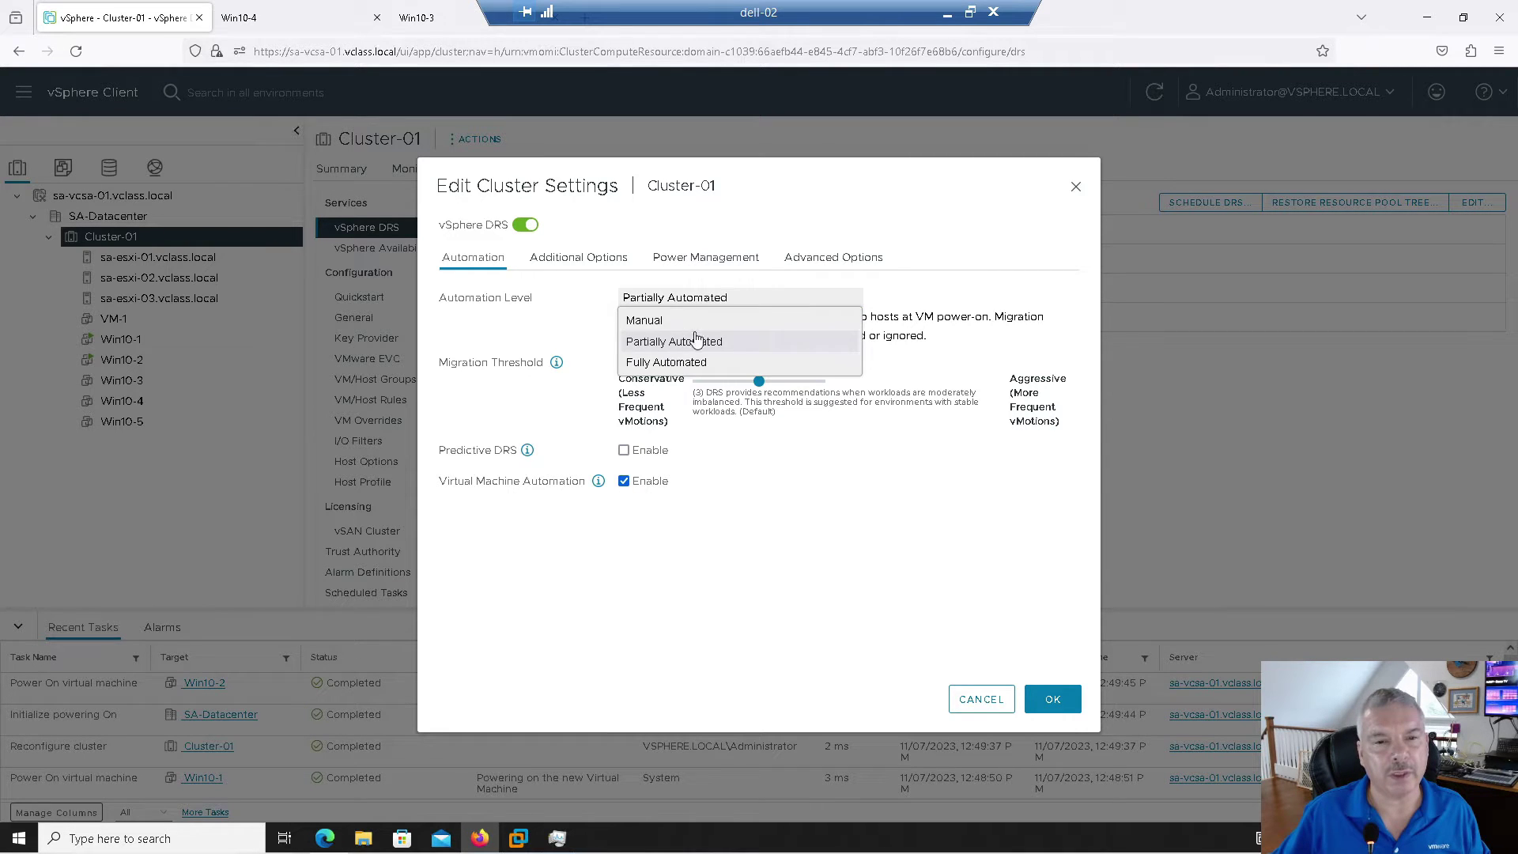
pyautogui.click(691, 363)
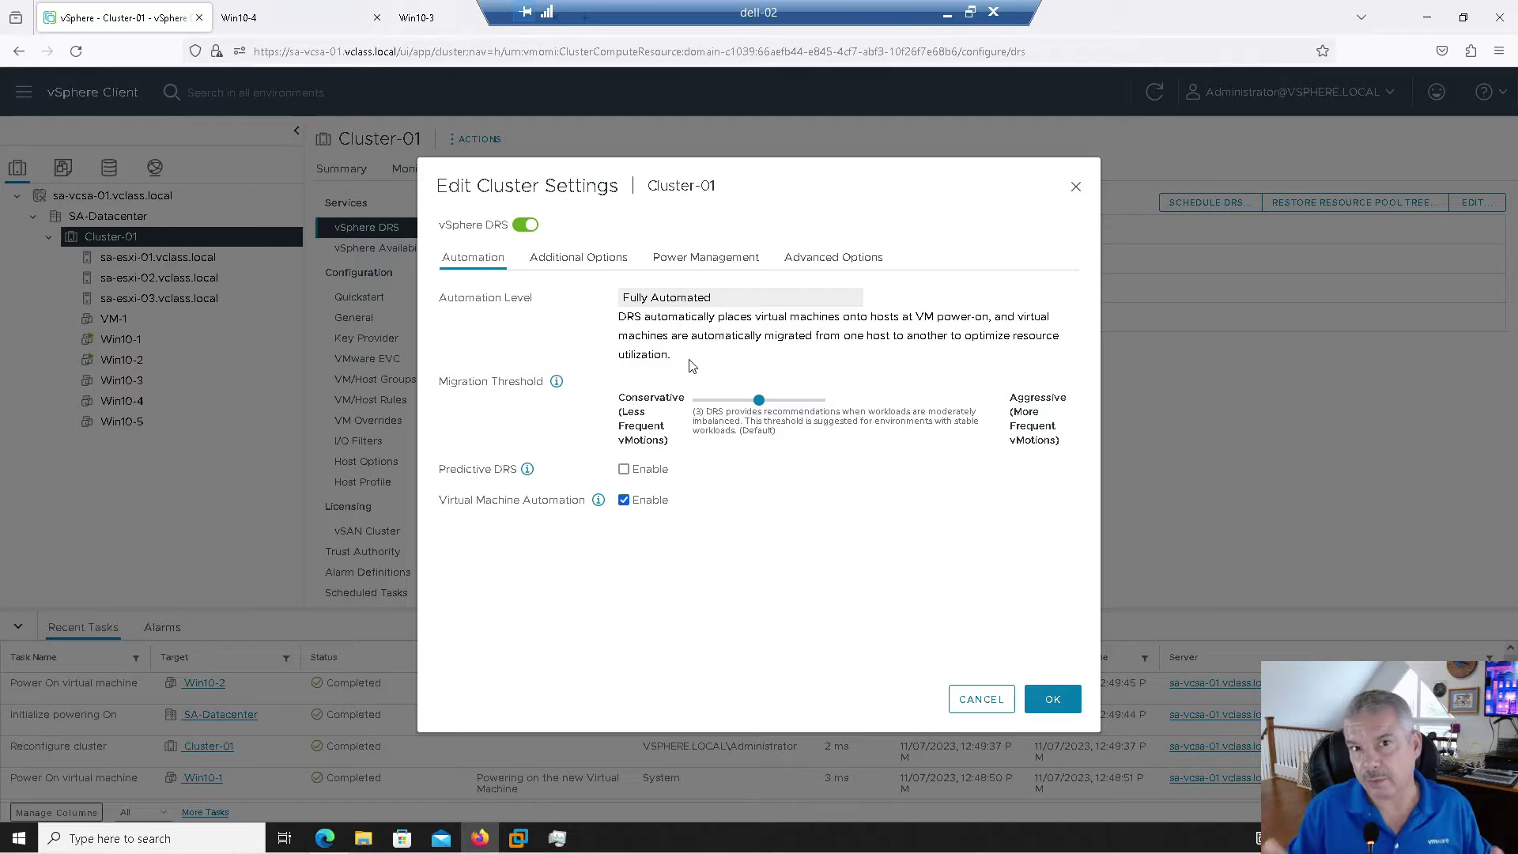
# Switch the DRS automation level to Partially Automated and from there to Manual.
pyautogui.click(688, 301)
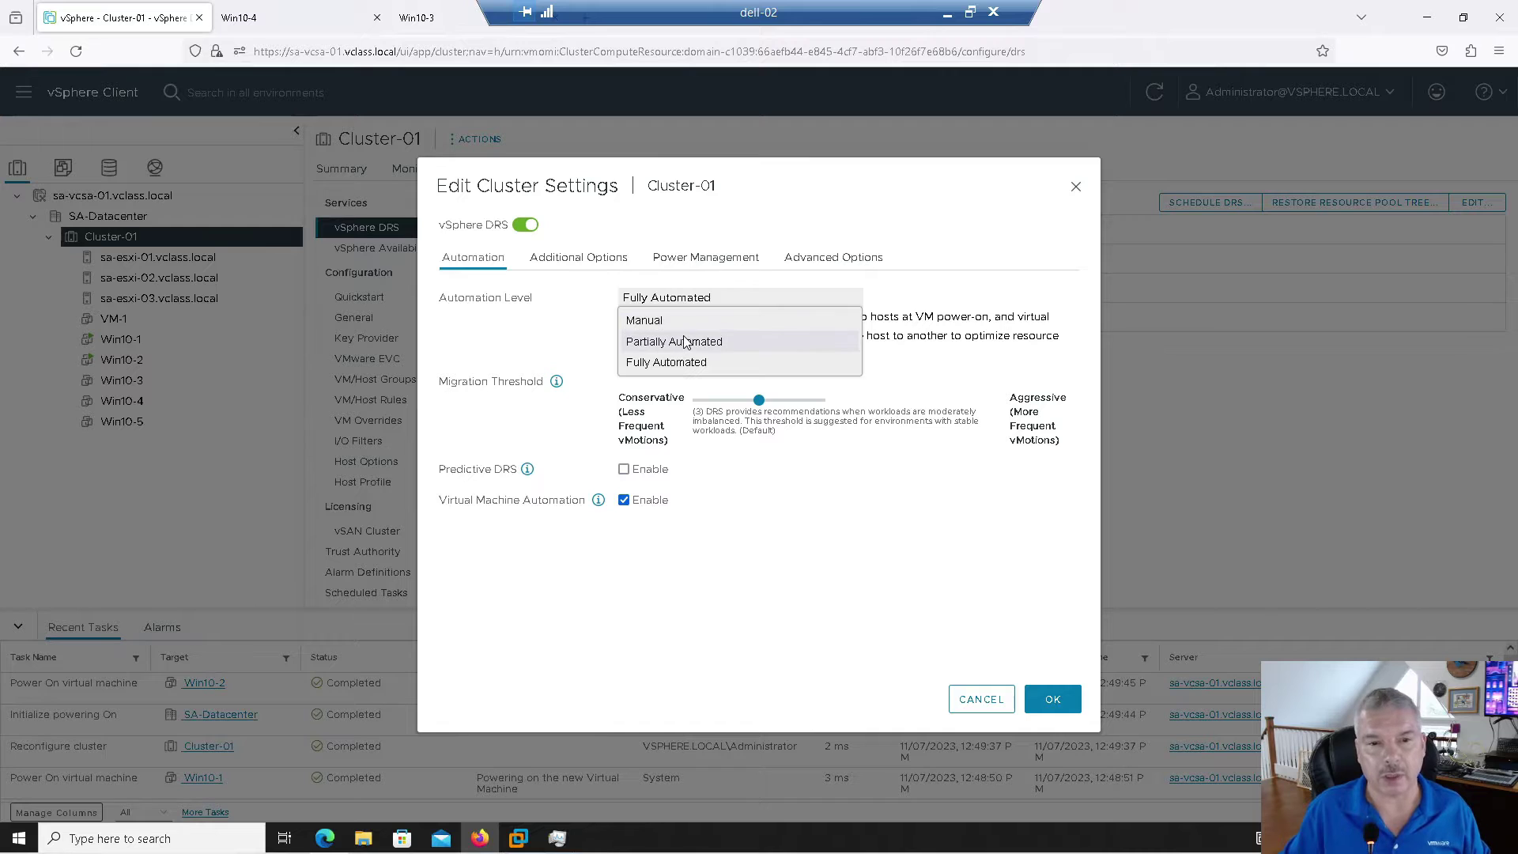
pyautogui.click(678, 342)
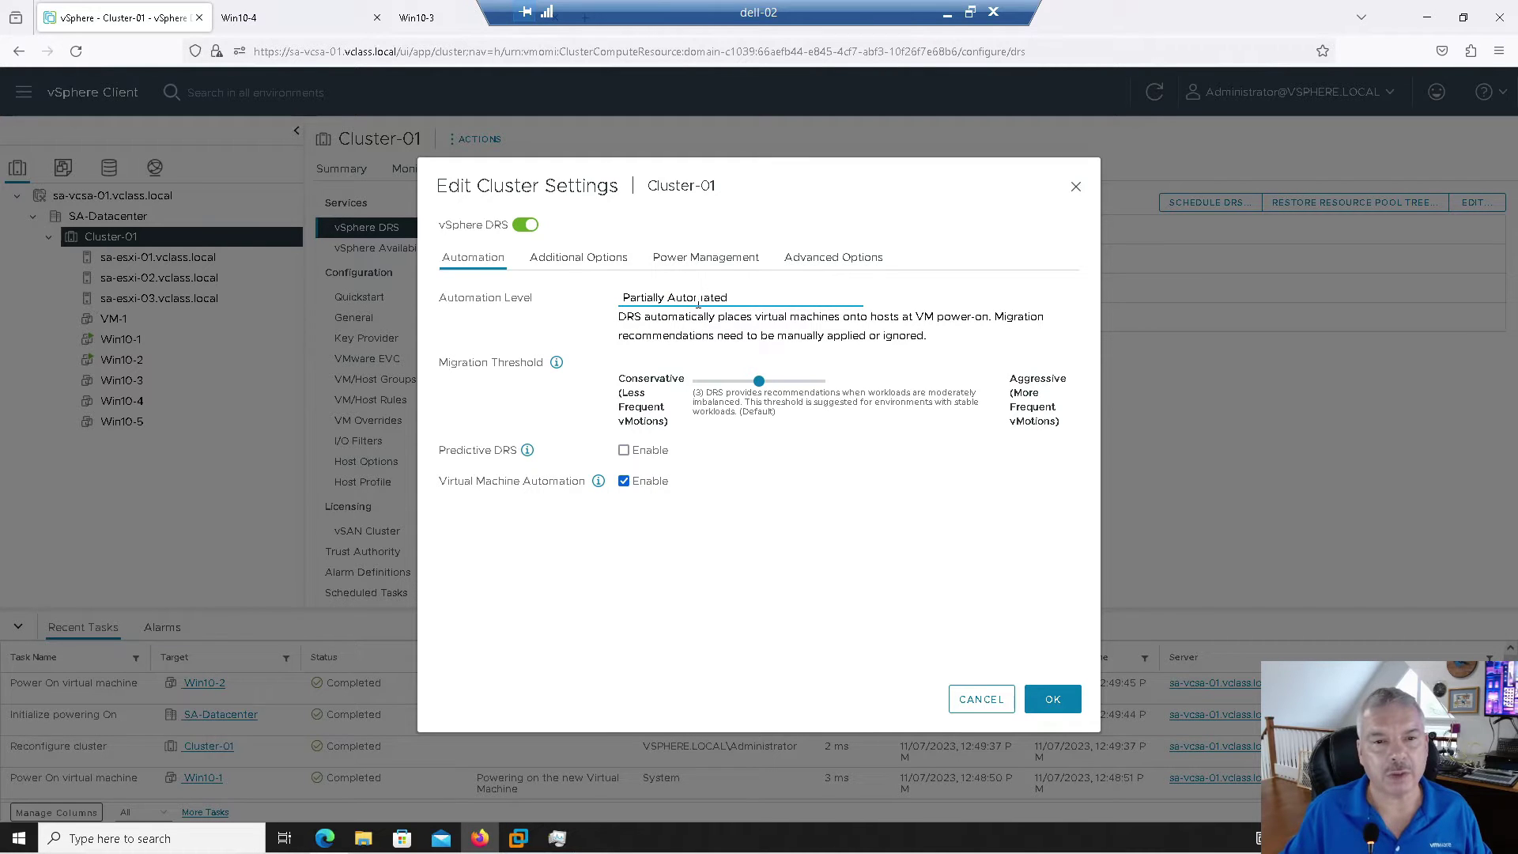
pyautogui.click(702, 302)
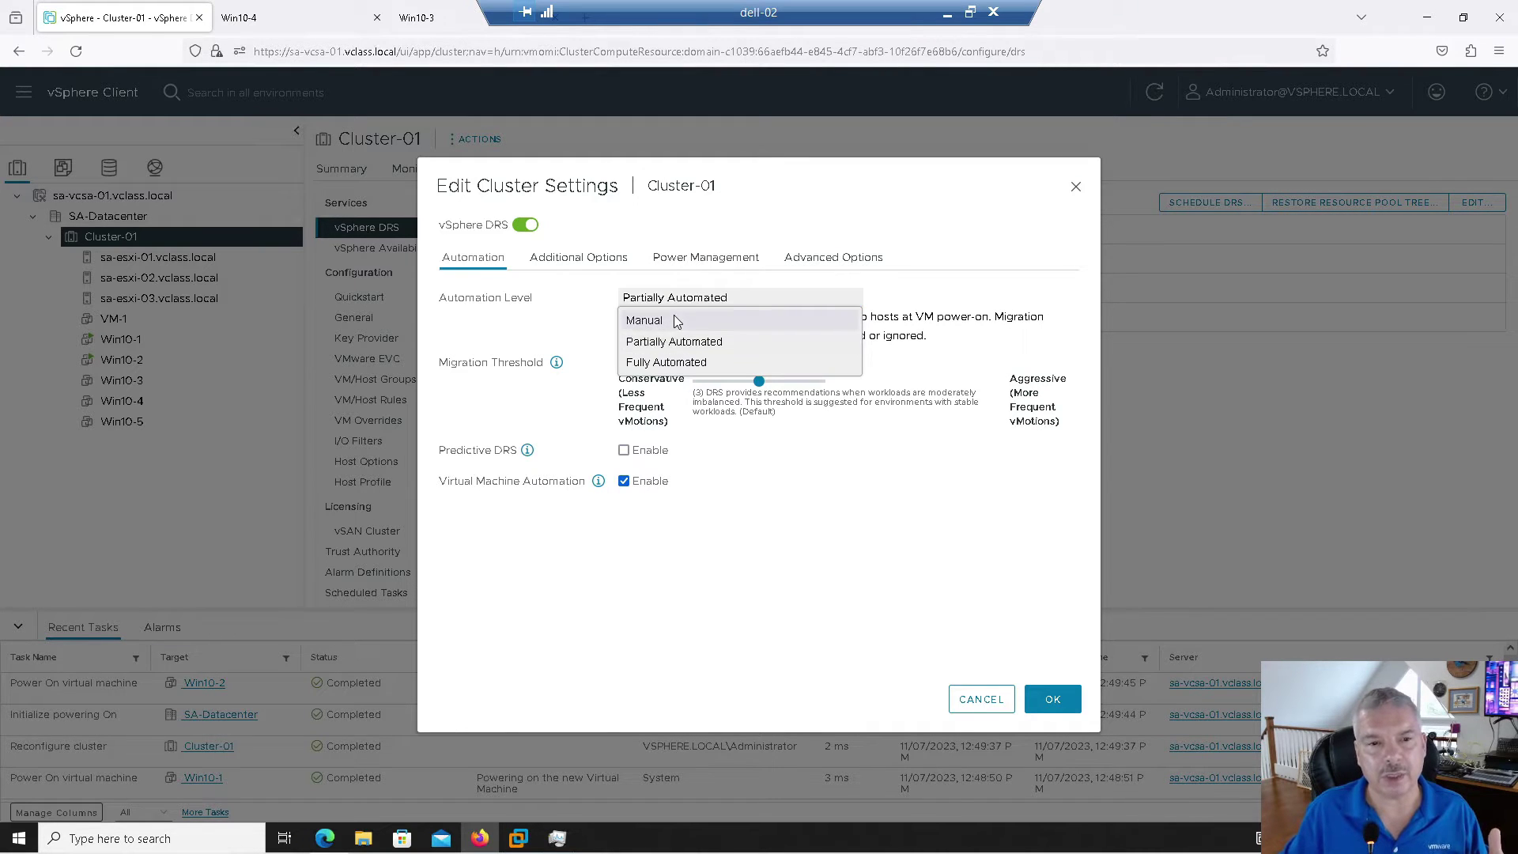
pyautogui.click(645, 320)
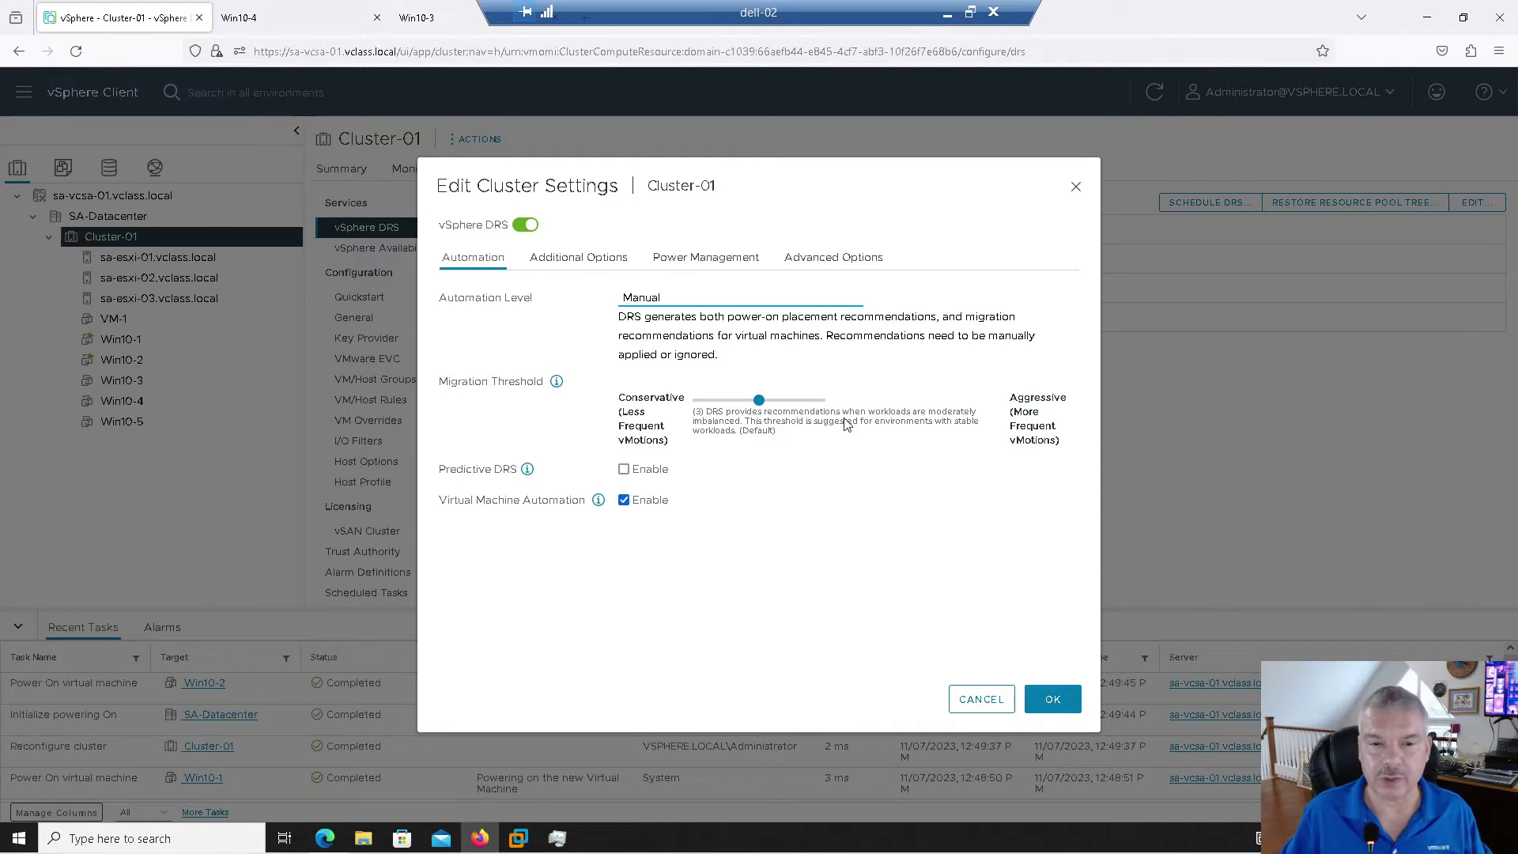
# Lower the migration threshold to level 1, the most conservative, and highlight parts of its description about cluster constraints.
pyautogui.moveTo(759, 401); pyautogui.dragTo(698, 401)
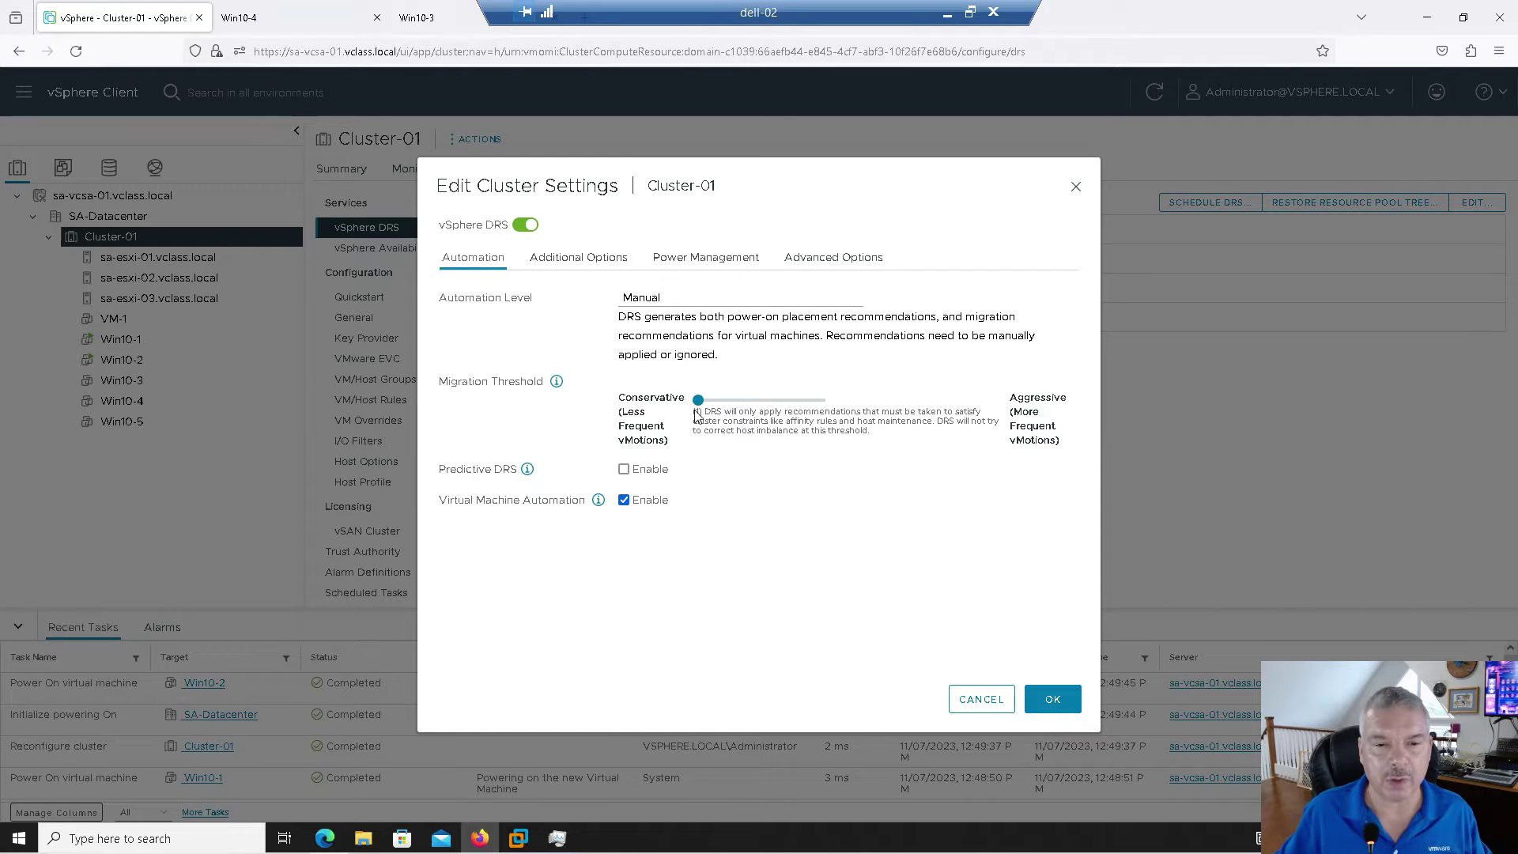
pyautogui.moveTo(703, 417); pyautogui.dragTo(759, 414)
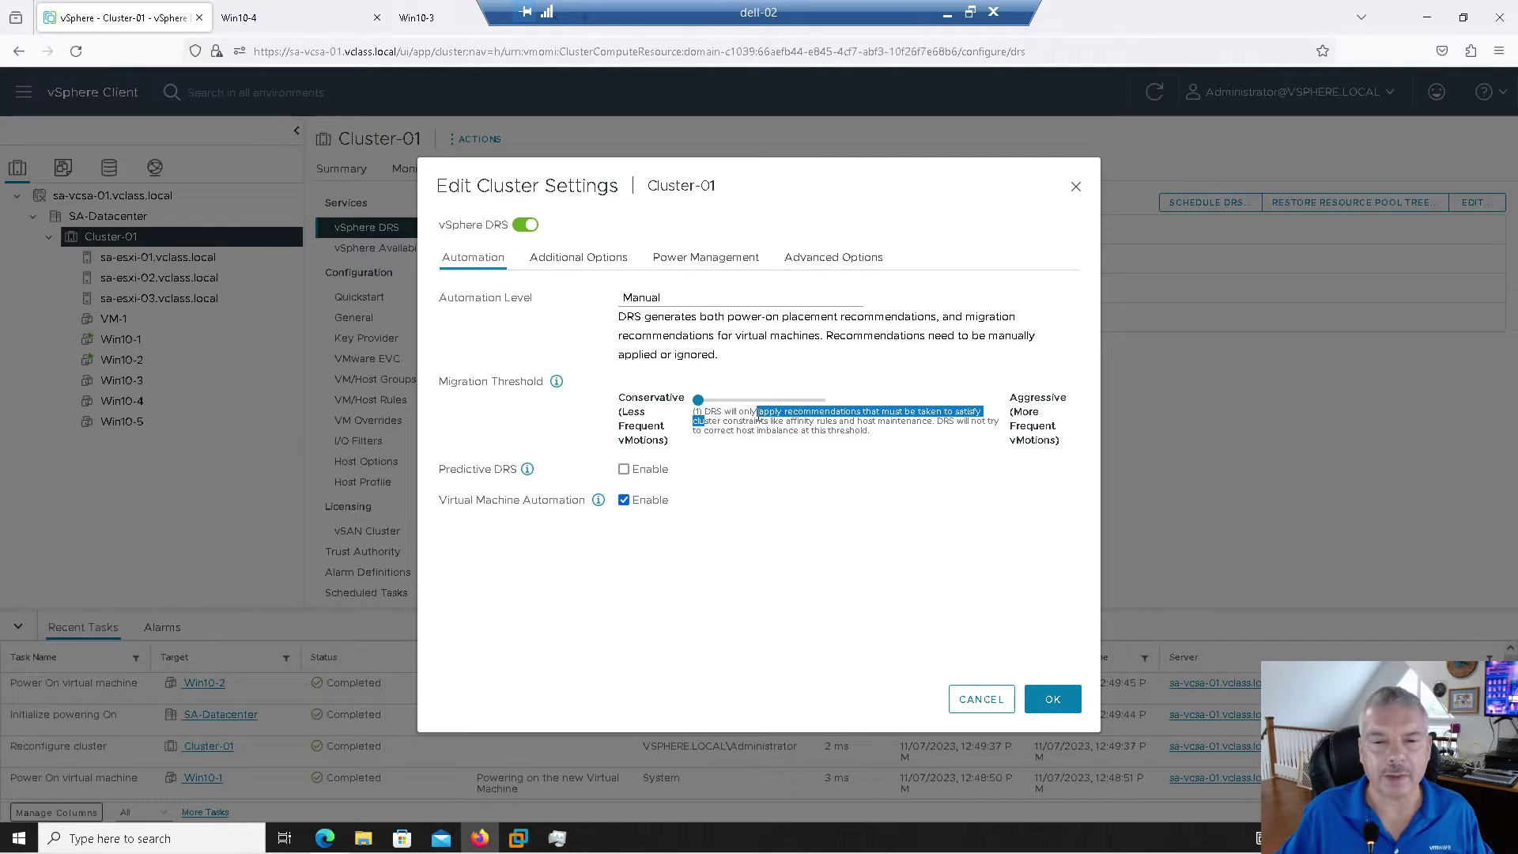
pyautogui.moveTo(712, 423); pyautogui.dragTo(878, 426)
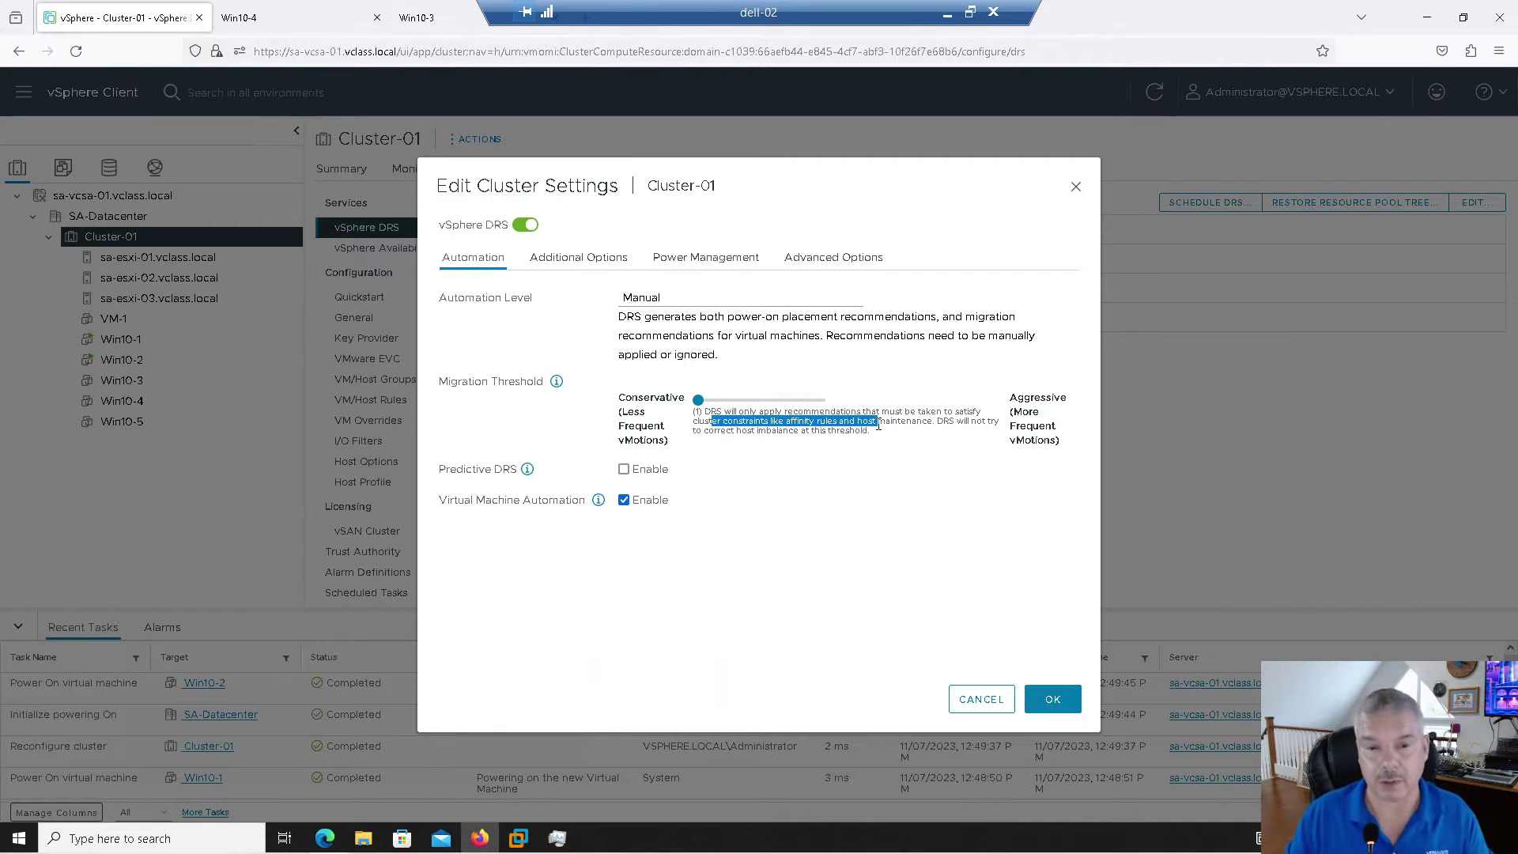
# Raise the migration threshold to level 2 and highlight its description about extremely imbalanced workloads.
pyautogui.click(728, 401)
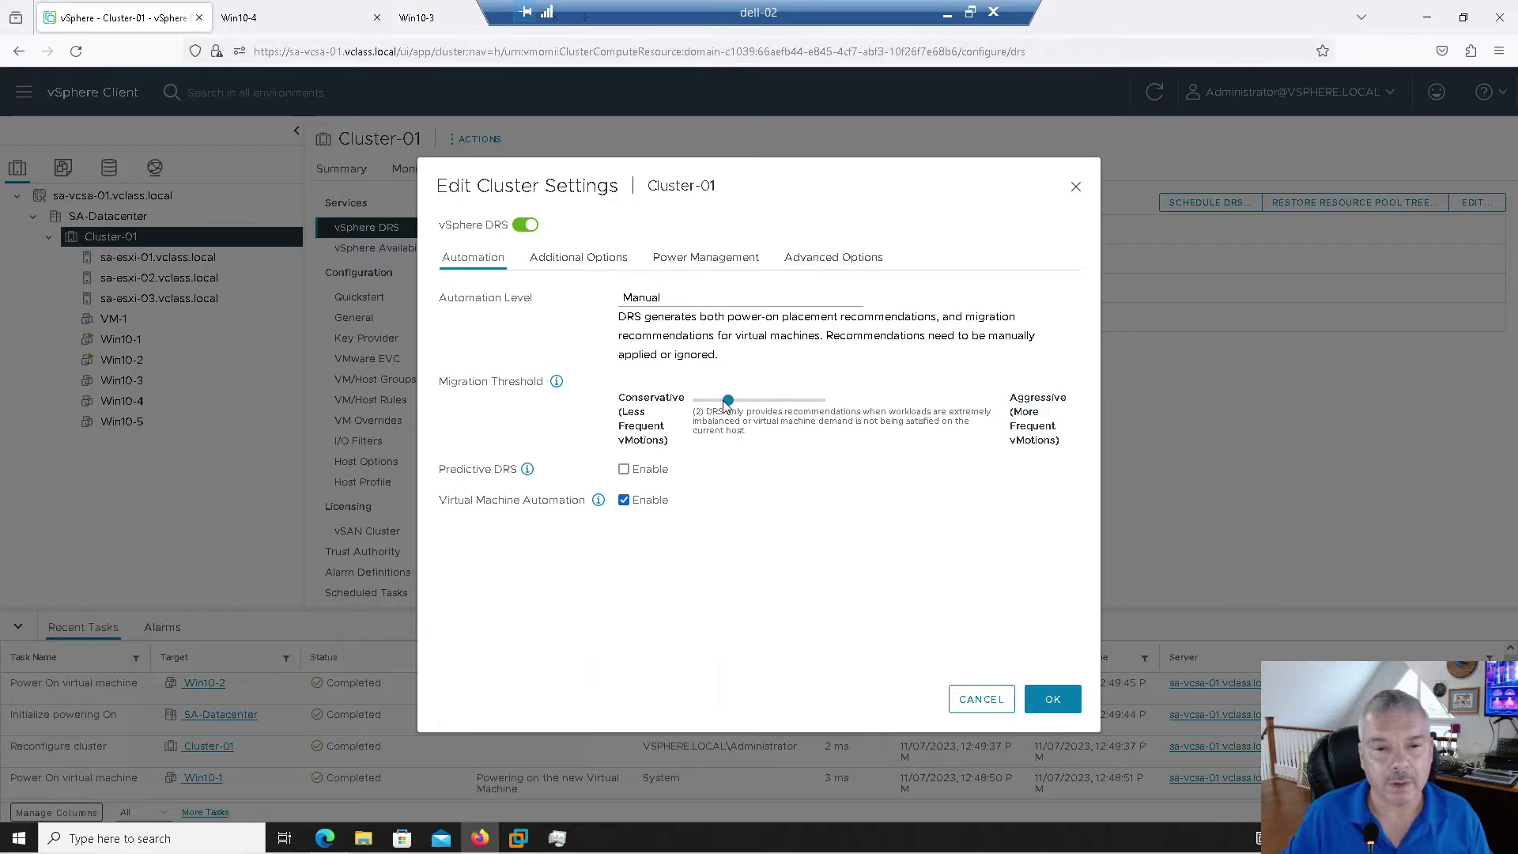
pyautogui.moveTo(703, 420); pyautogui.dragTo(857, 419)
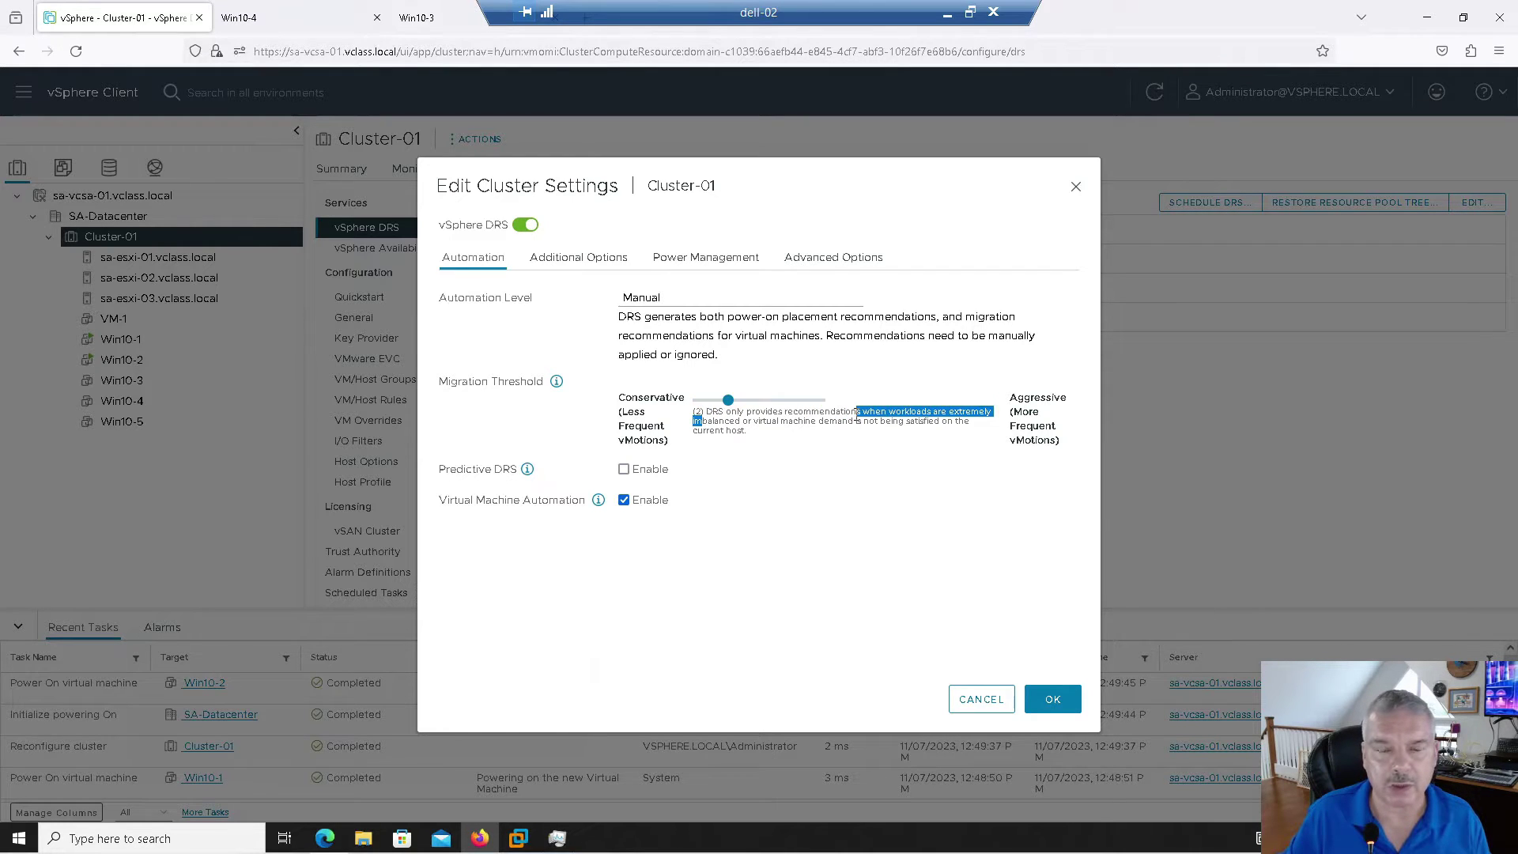
pyautogui.moveTo(714, 422); pyautogui.dragTo(750, 424)
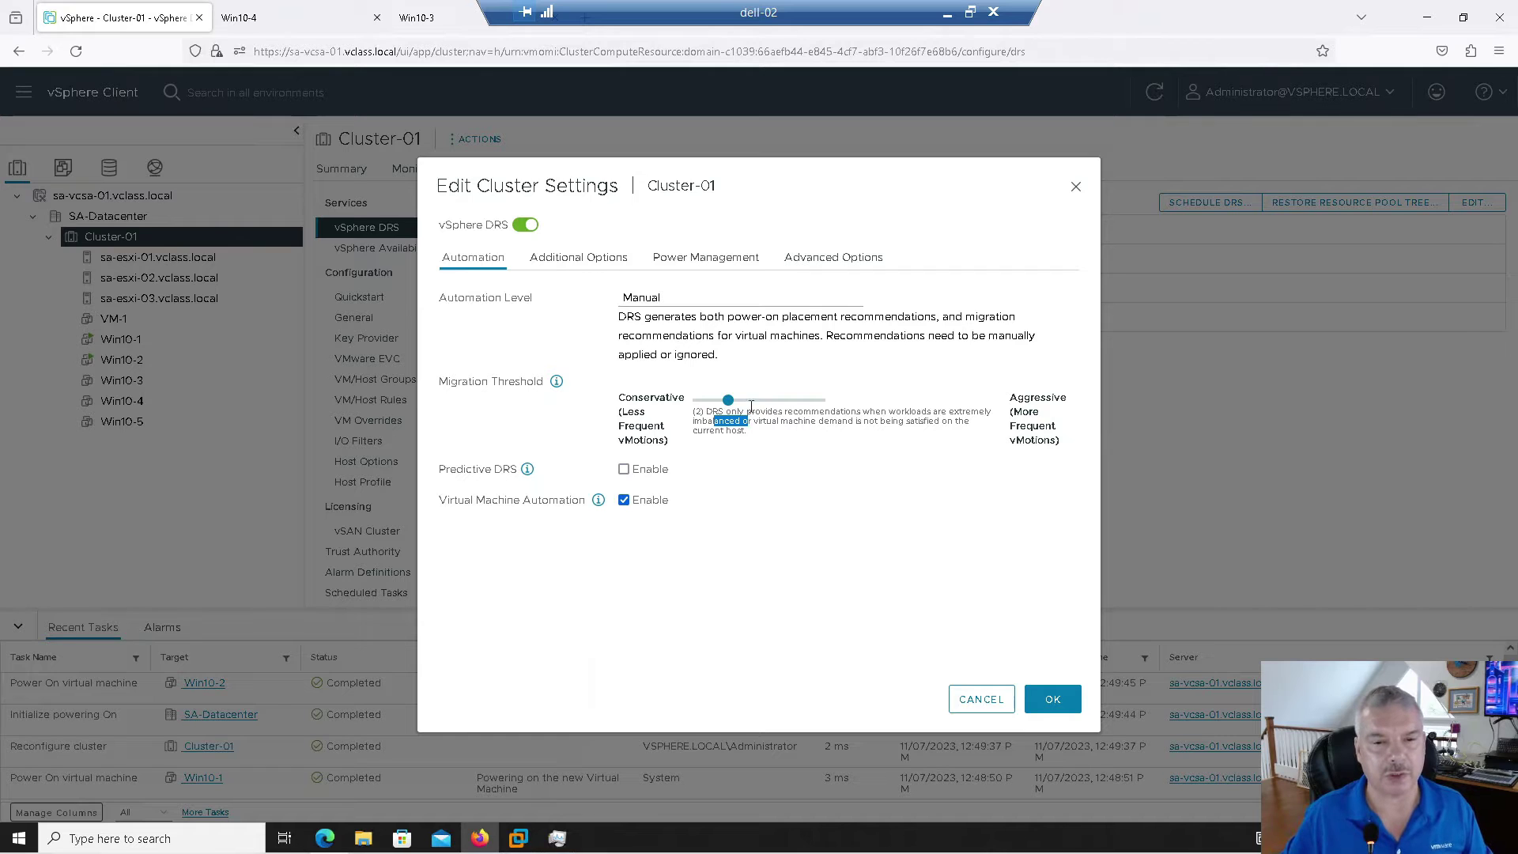
# Raise the migration threshold to level 3 and on to level 4, highlighting part of the description at each level.
pyautogui.moveTo(724, 402); pyautogui.dragTo(749, 403)
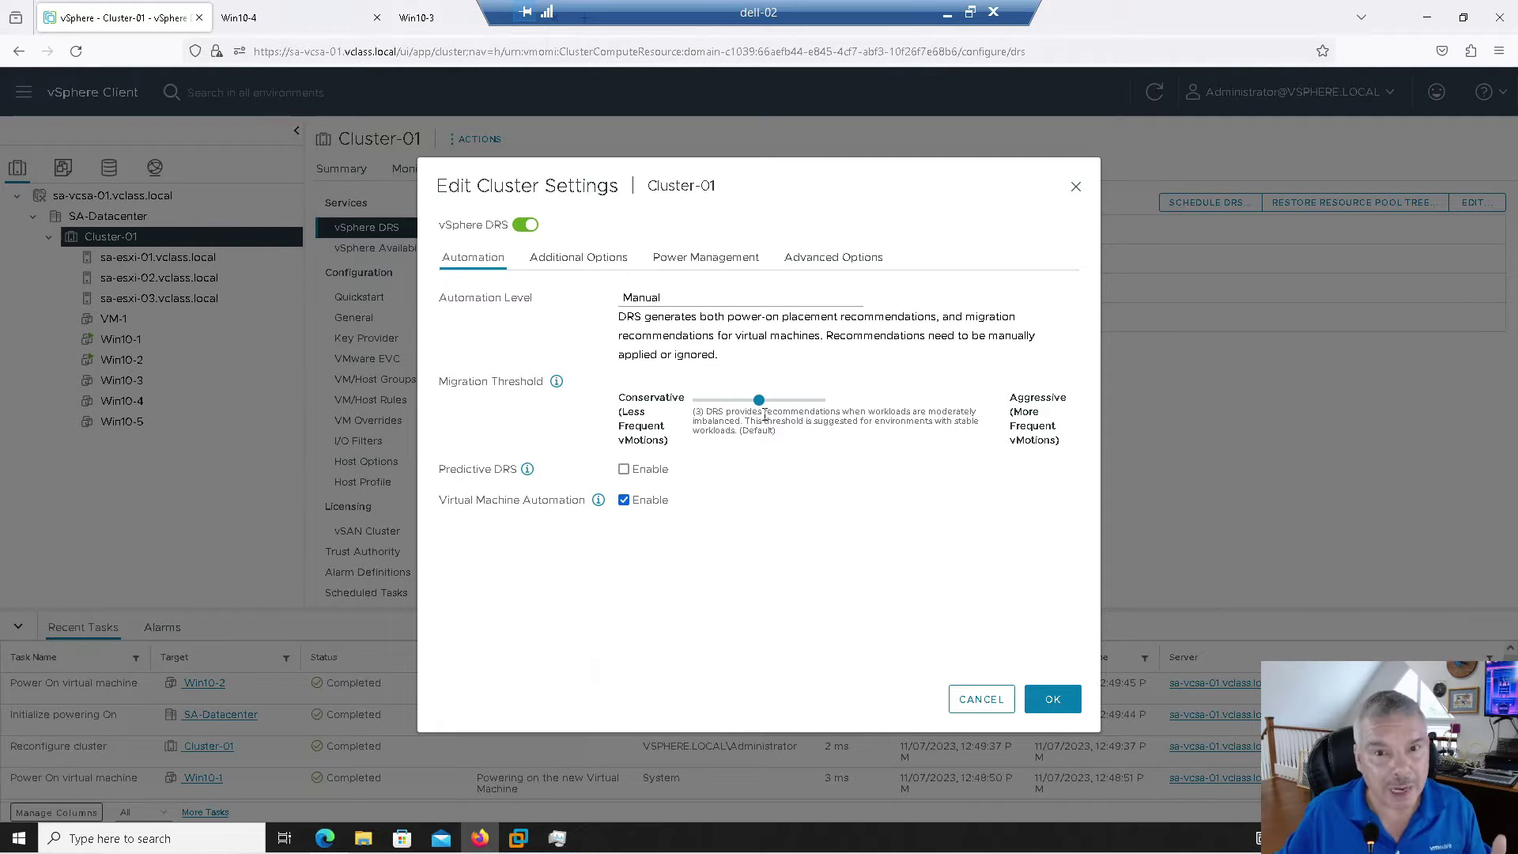
pyautogui.moveTo(911, 412); pyautogui.dragTo(960, 411)
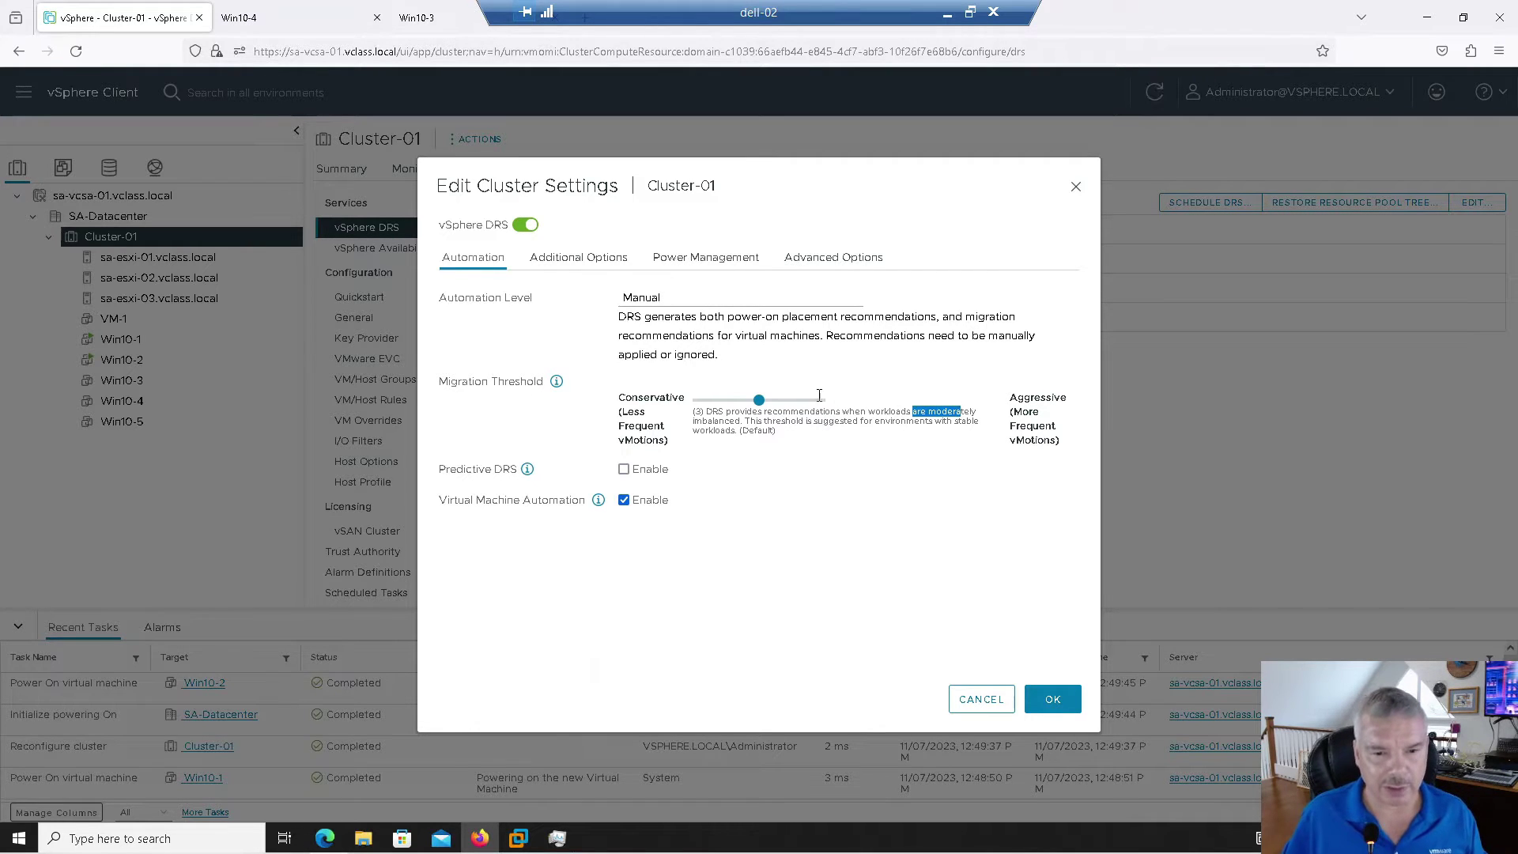
pyautogui.moveTo(759, 400); pyautogui.dragTo(786, 402)
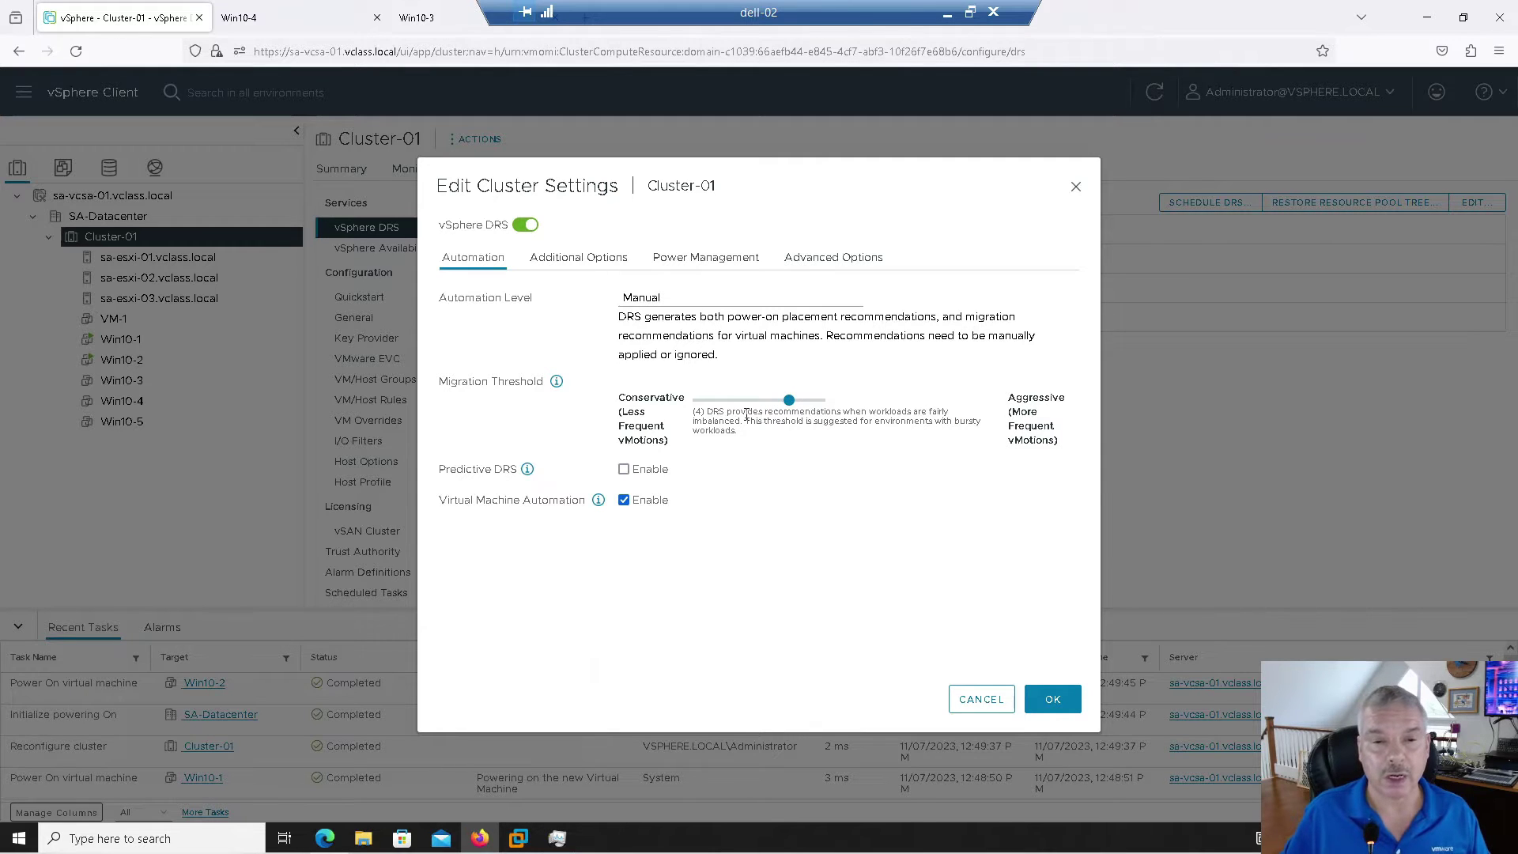
pyautogui.moveTo(752, 411); pyautogui.dragTo(854, 412)
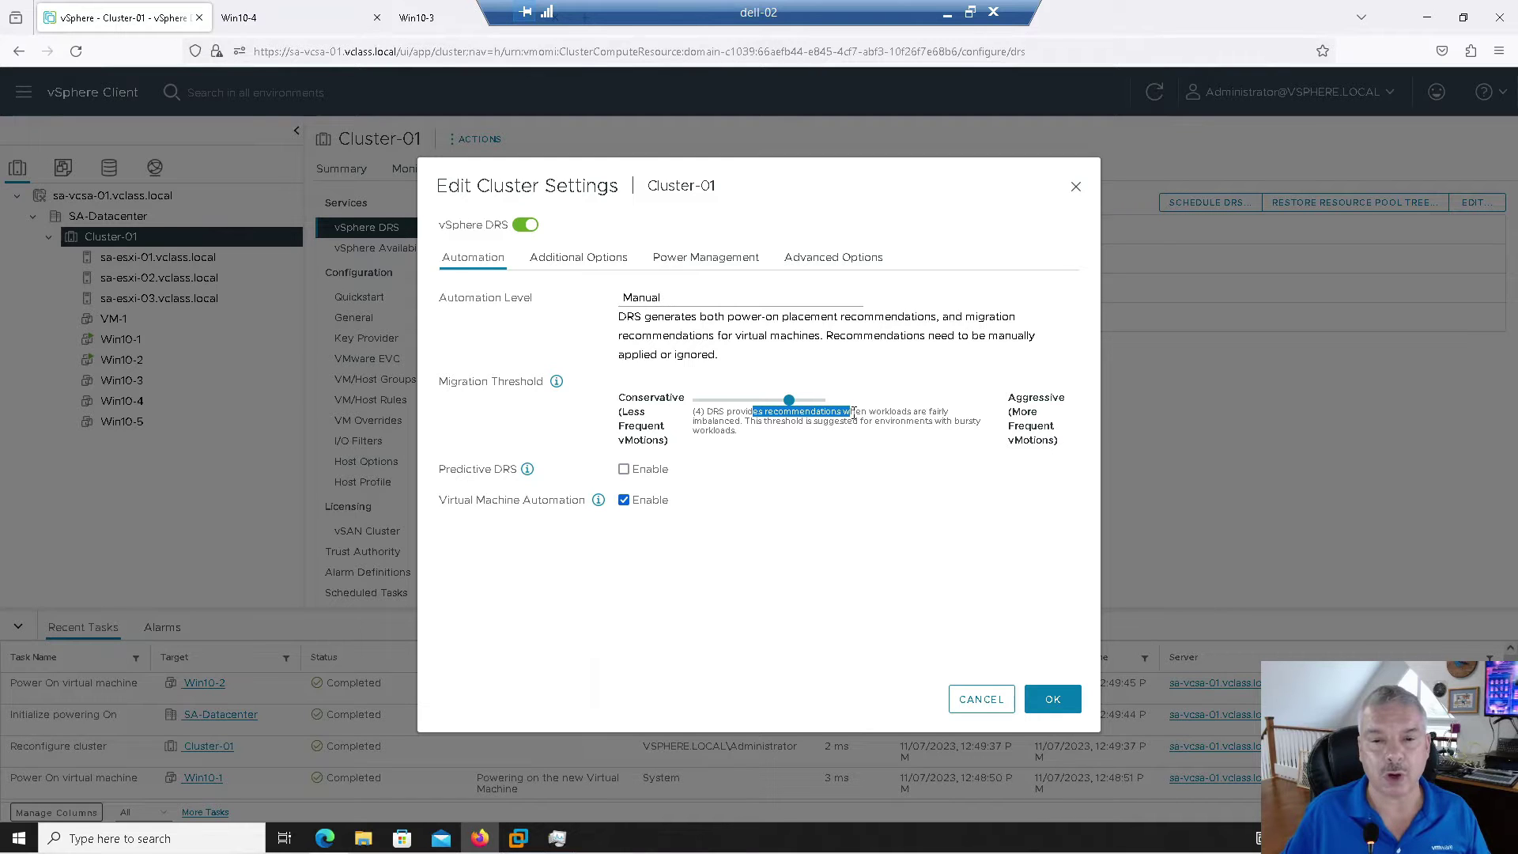
# Highlight part of the level 4 threshold description, raise the migration threshold to level 5, highlight "imbalanced", and return the threshold to level 3.
pyautogui.moveTo(724, 420); pyautogui.dragTo(742, 422)
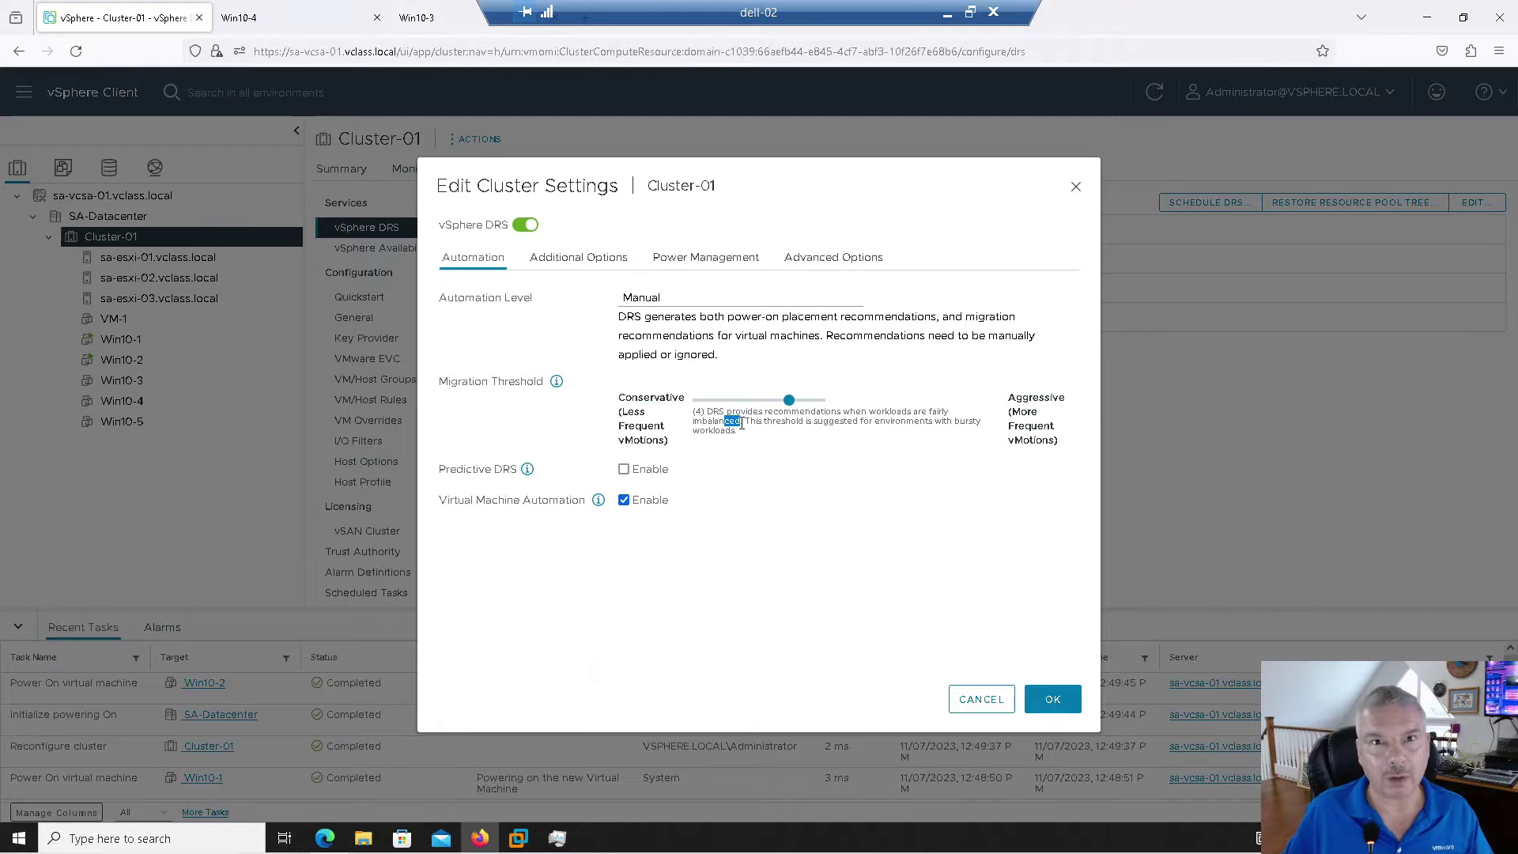
pyautogui.moveTo(789, 401); pyautogui.dragTo(820, 400)
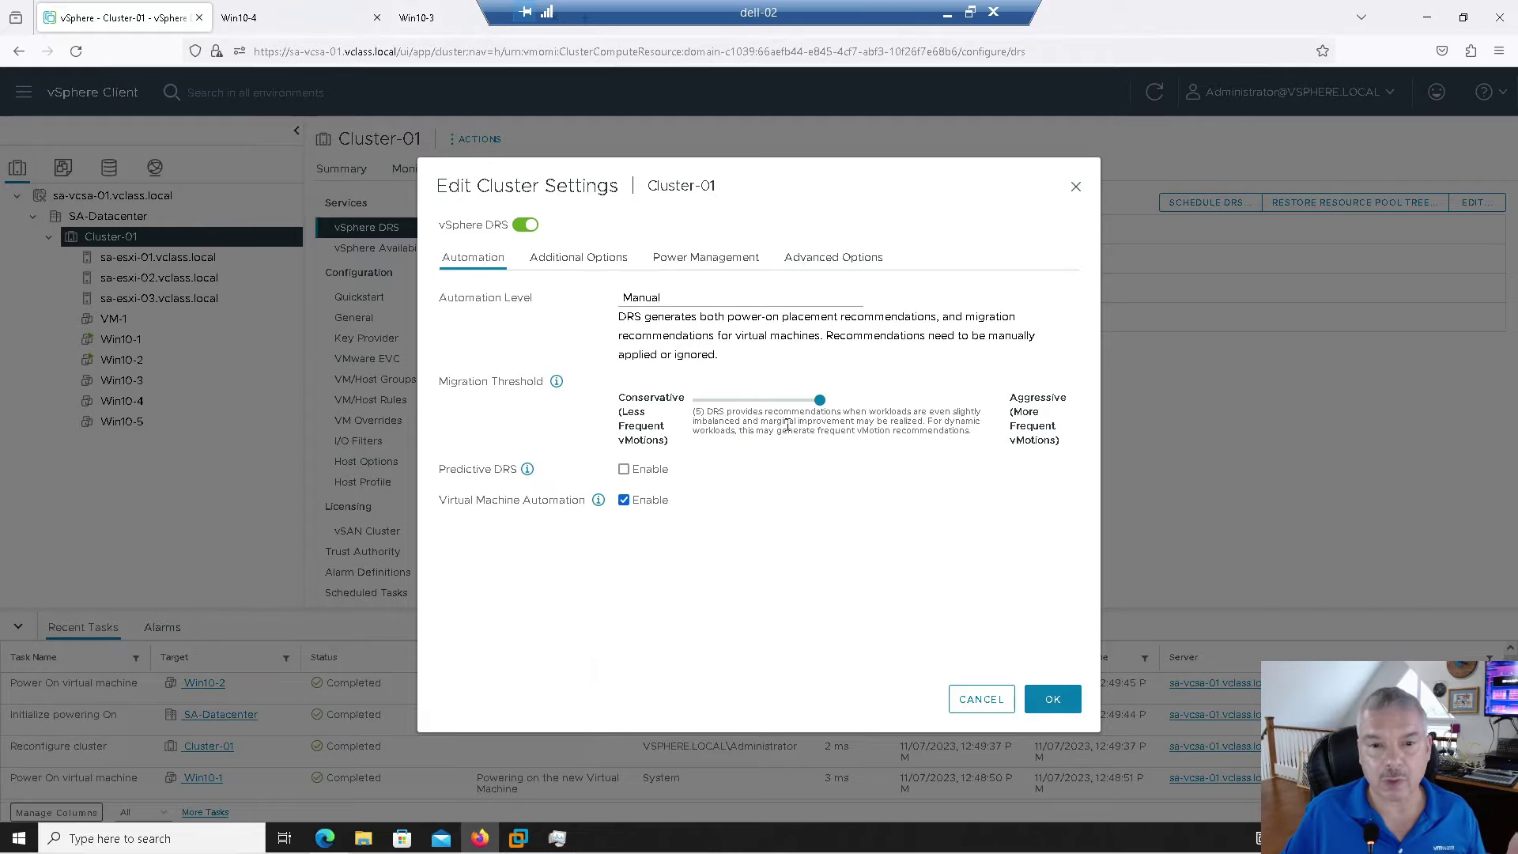
pyautogui.moveTo(942, 410); pyautogui.dragTo(976, 412)
pyautogui.moveTo(743, 419)
pyautogui.mouseDown()
pyautogui.moveTo(696, 427)
pyautogui.moveTo(739, 425)
pyautogui.mouseUp()
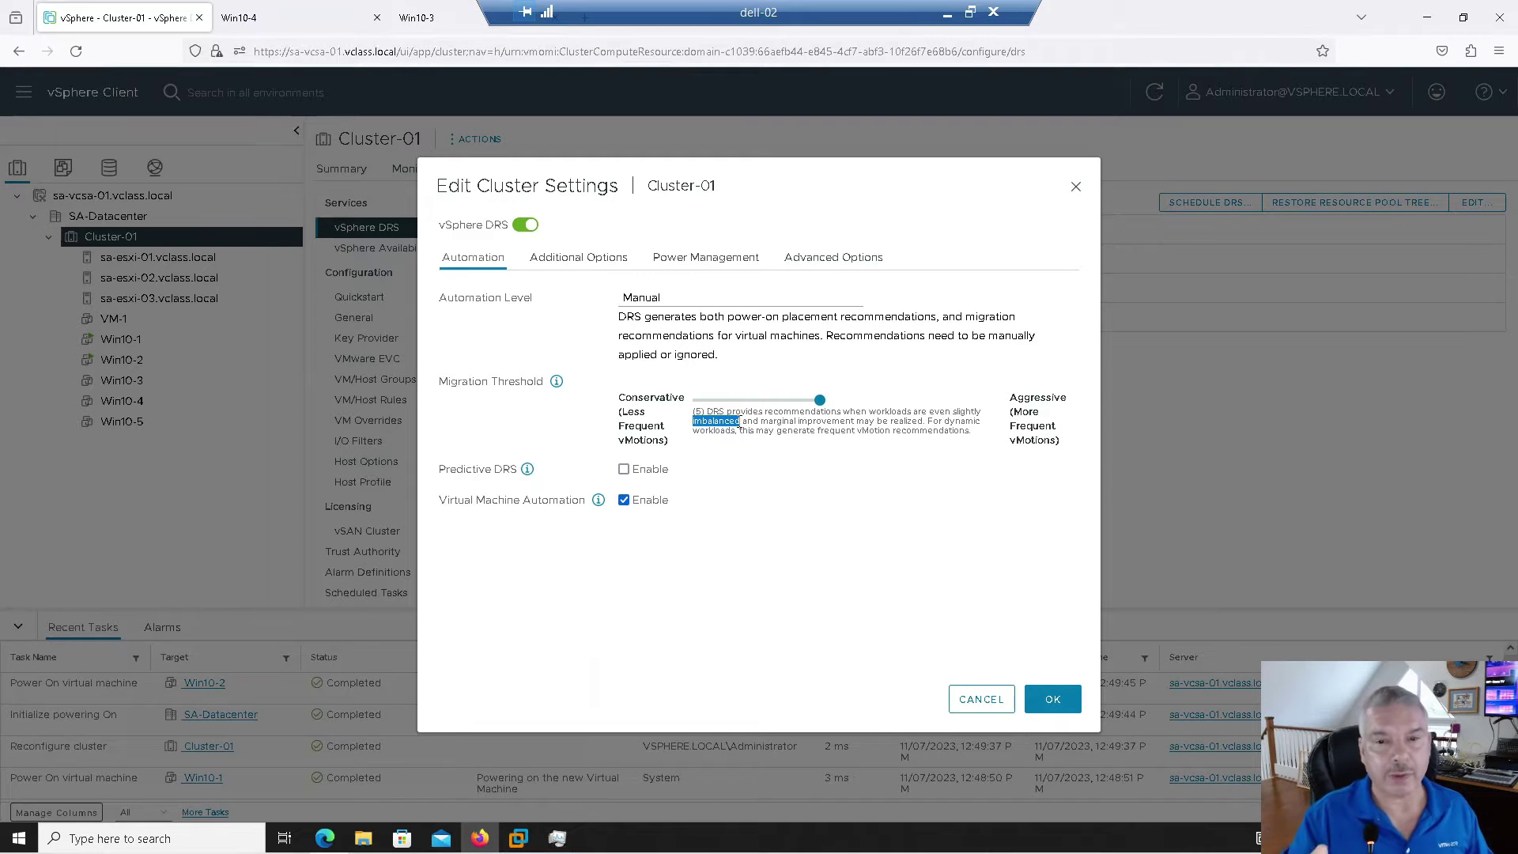
pyautogui.click(757, 403)
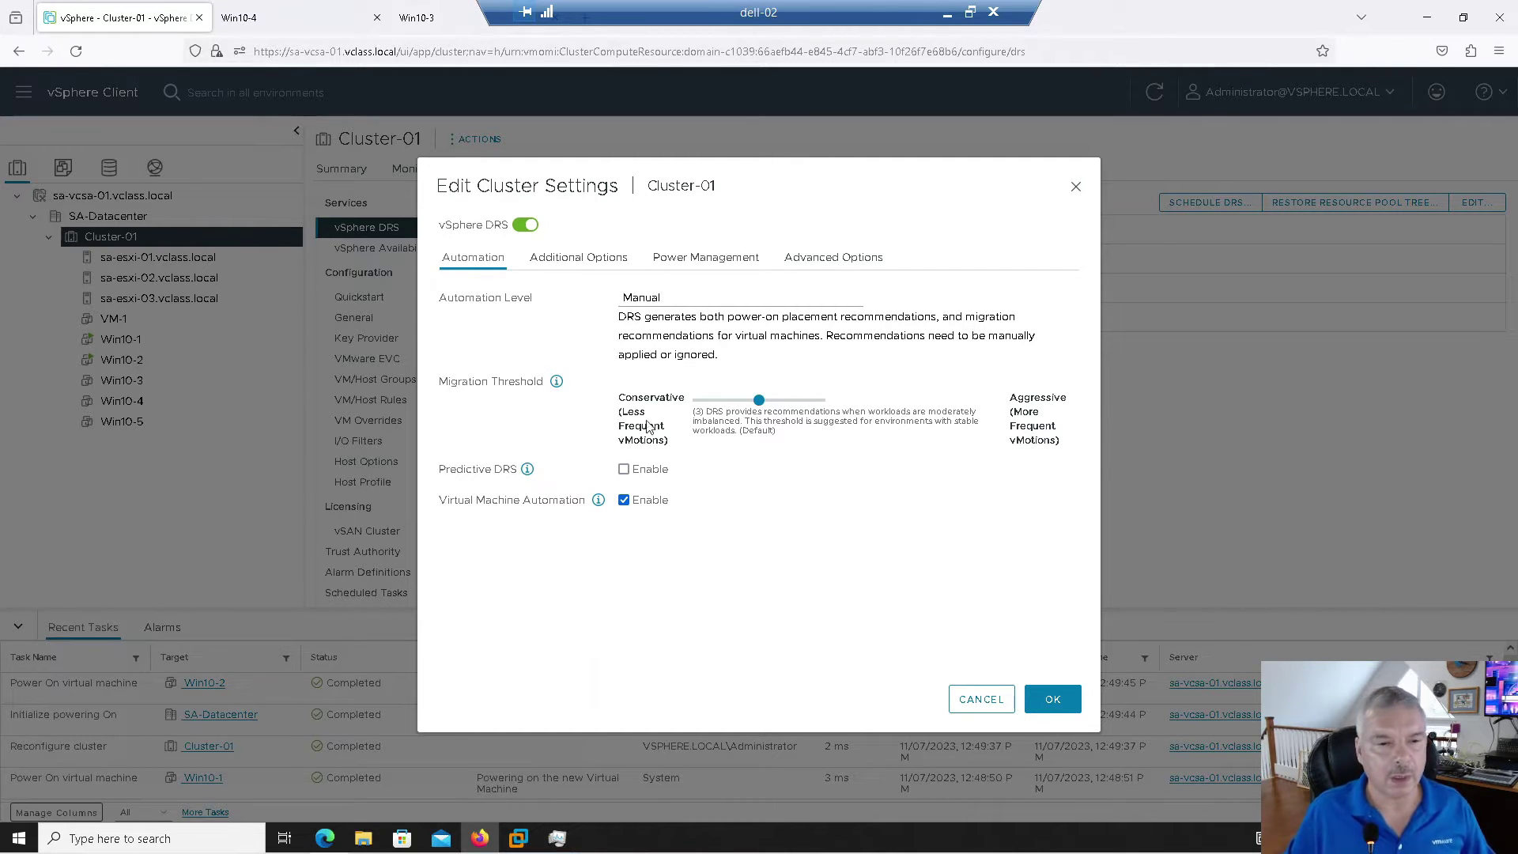
# Read the Predictive DRS help, highlight its mention of VMware Aria Operations Manager, and discard the pending cluster setting changes.
pyautogui.click(527, 470)
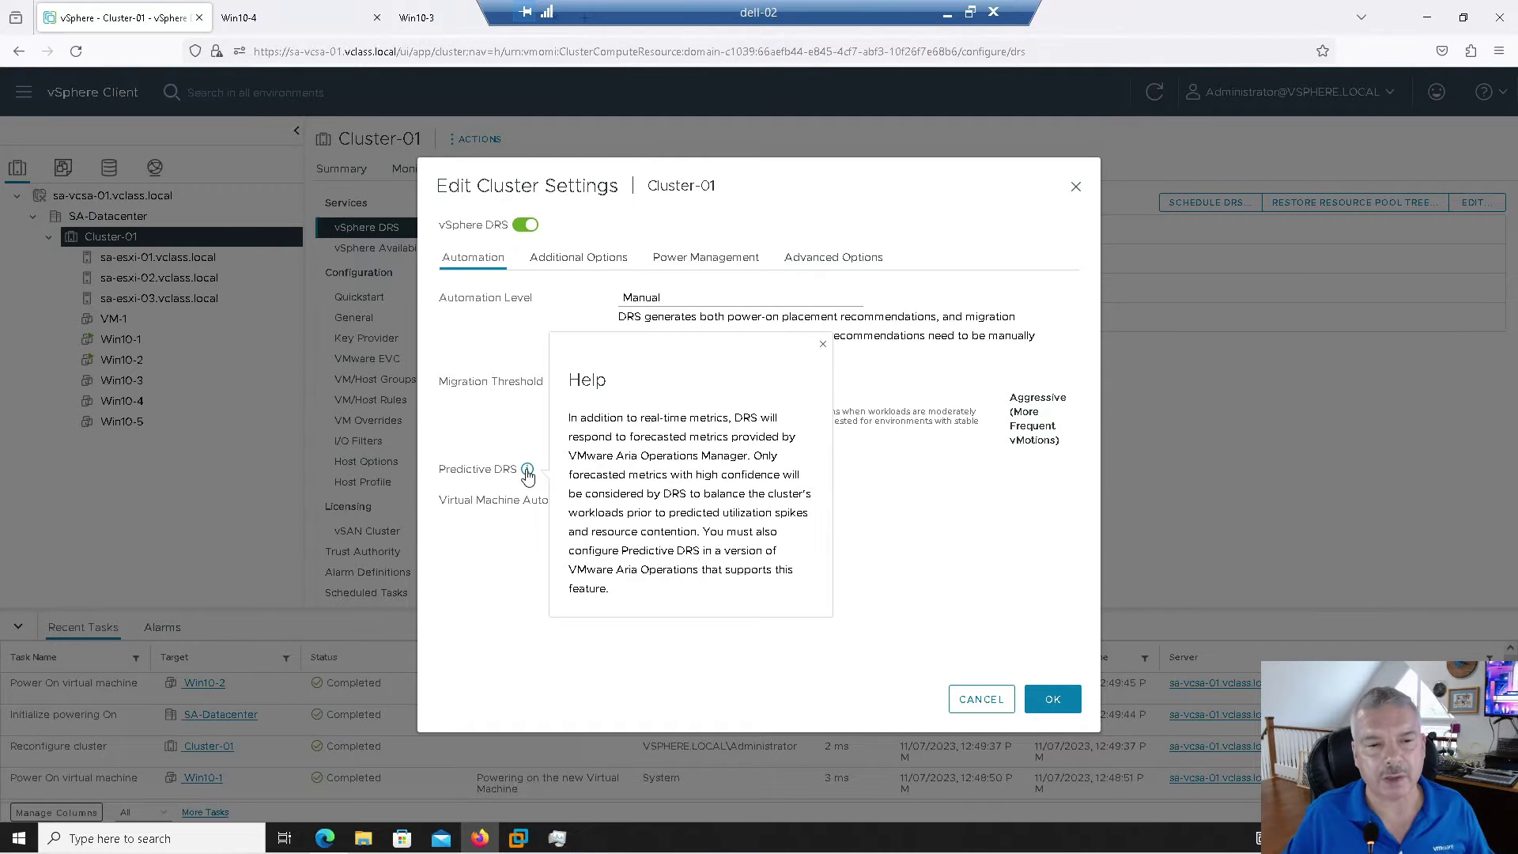
pyautogui.moveTo(573, 457); pyautogui.dragTo(738, 463)
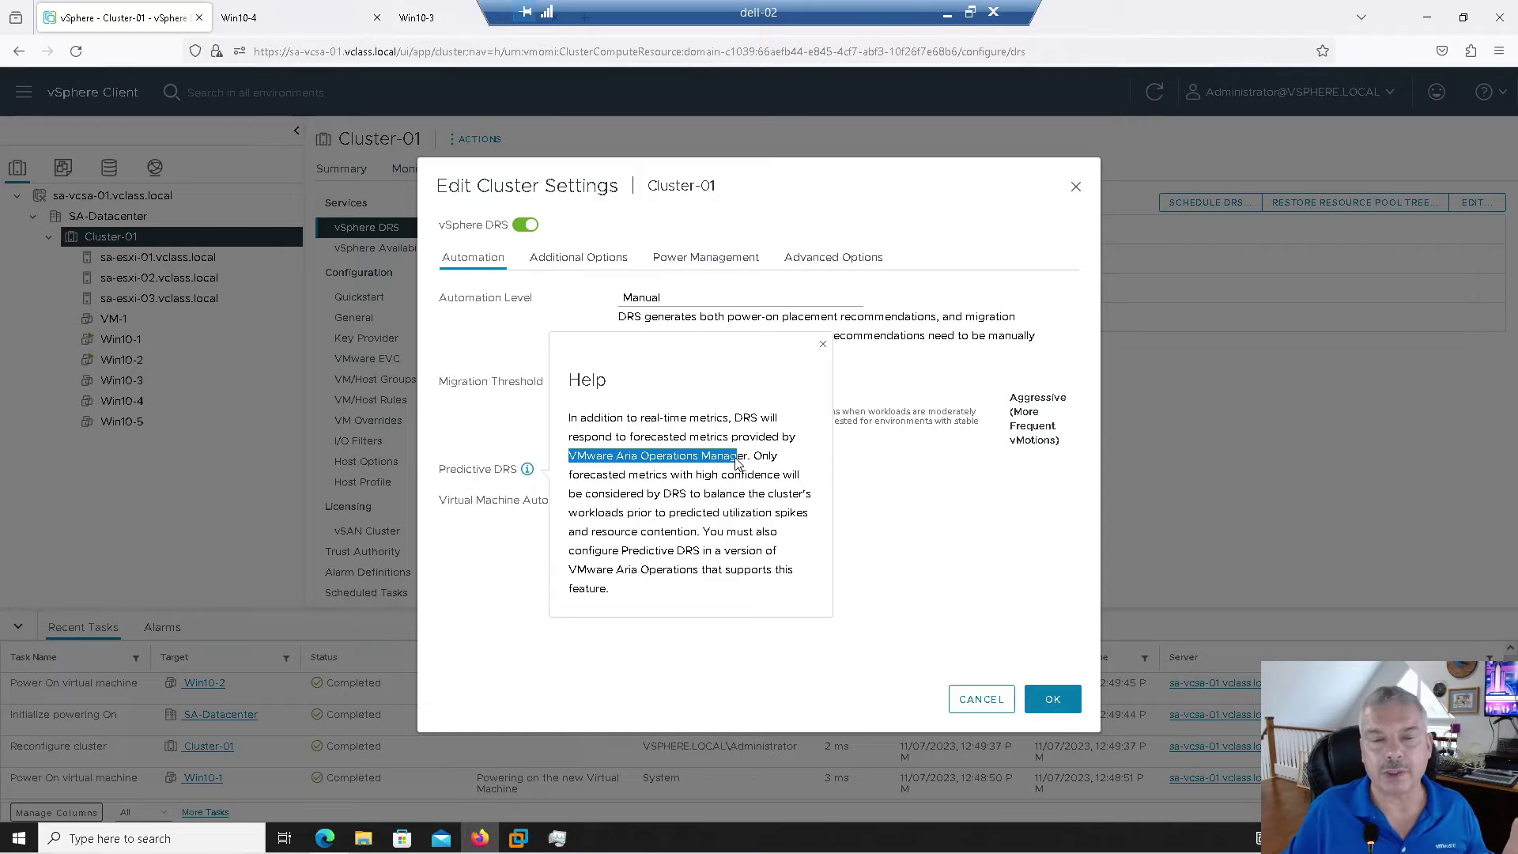
pyautogui.click(981, 700)
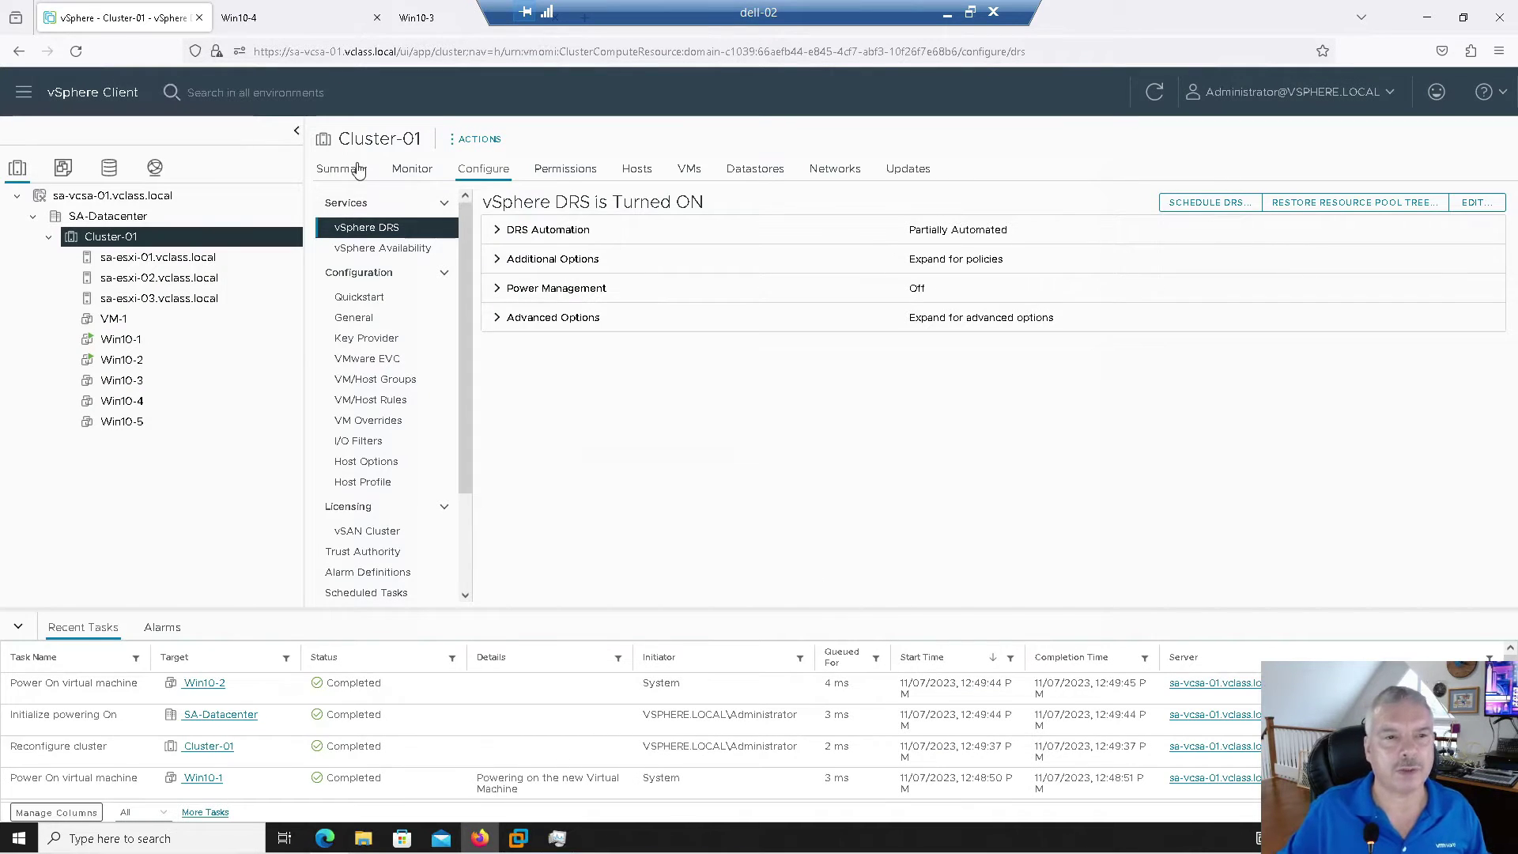
# Edit Cluster-01's DRS settings and set the automation level to Manual.
pyautogui.click(1475, 203)
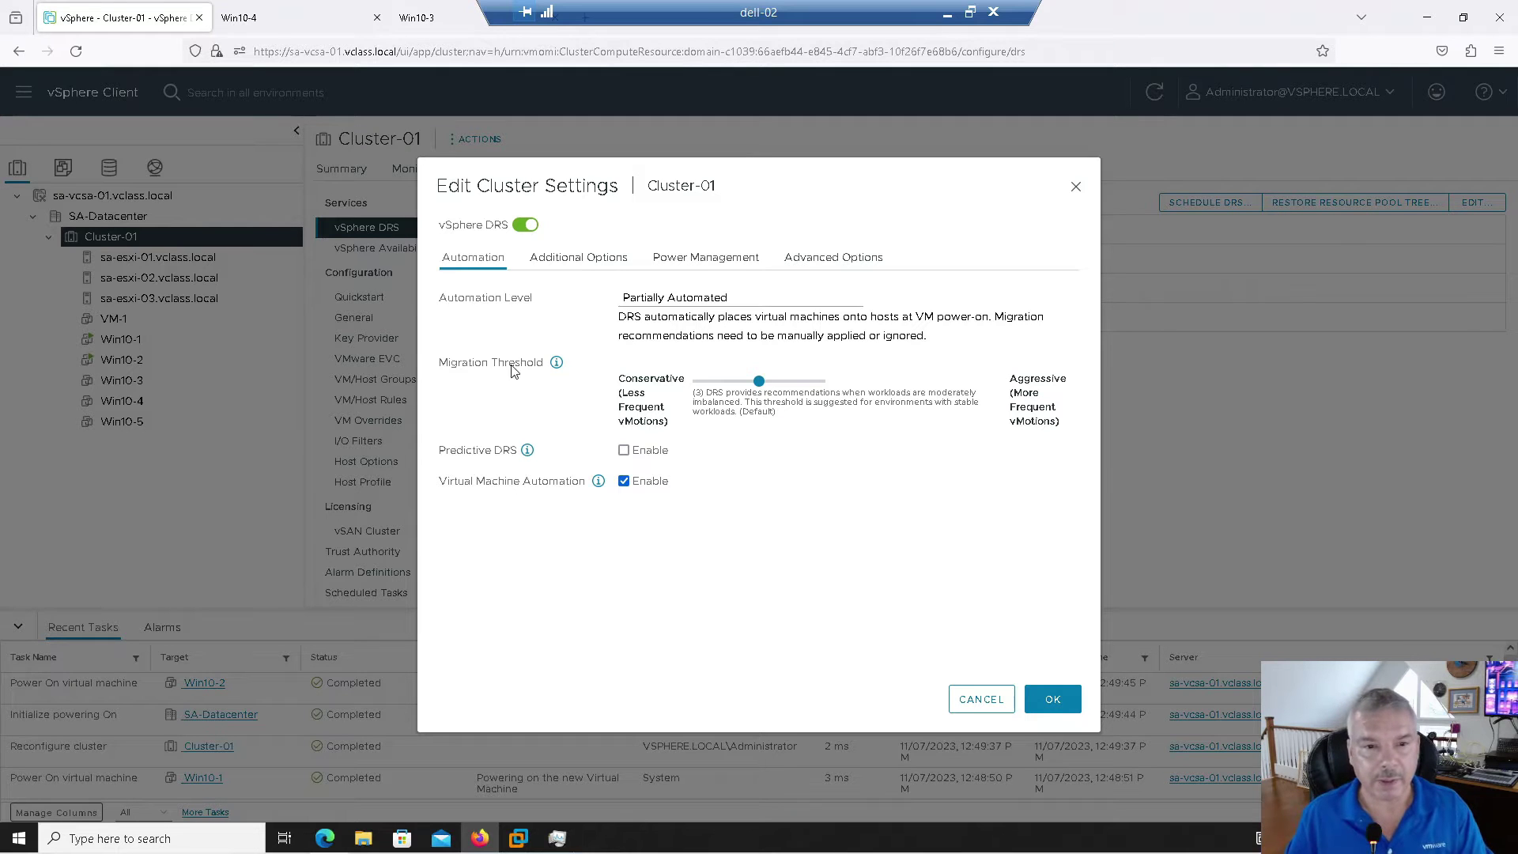
pyautogui.click(648, 305)
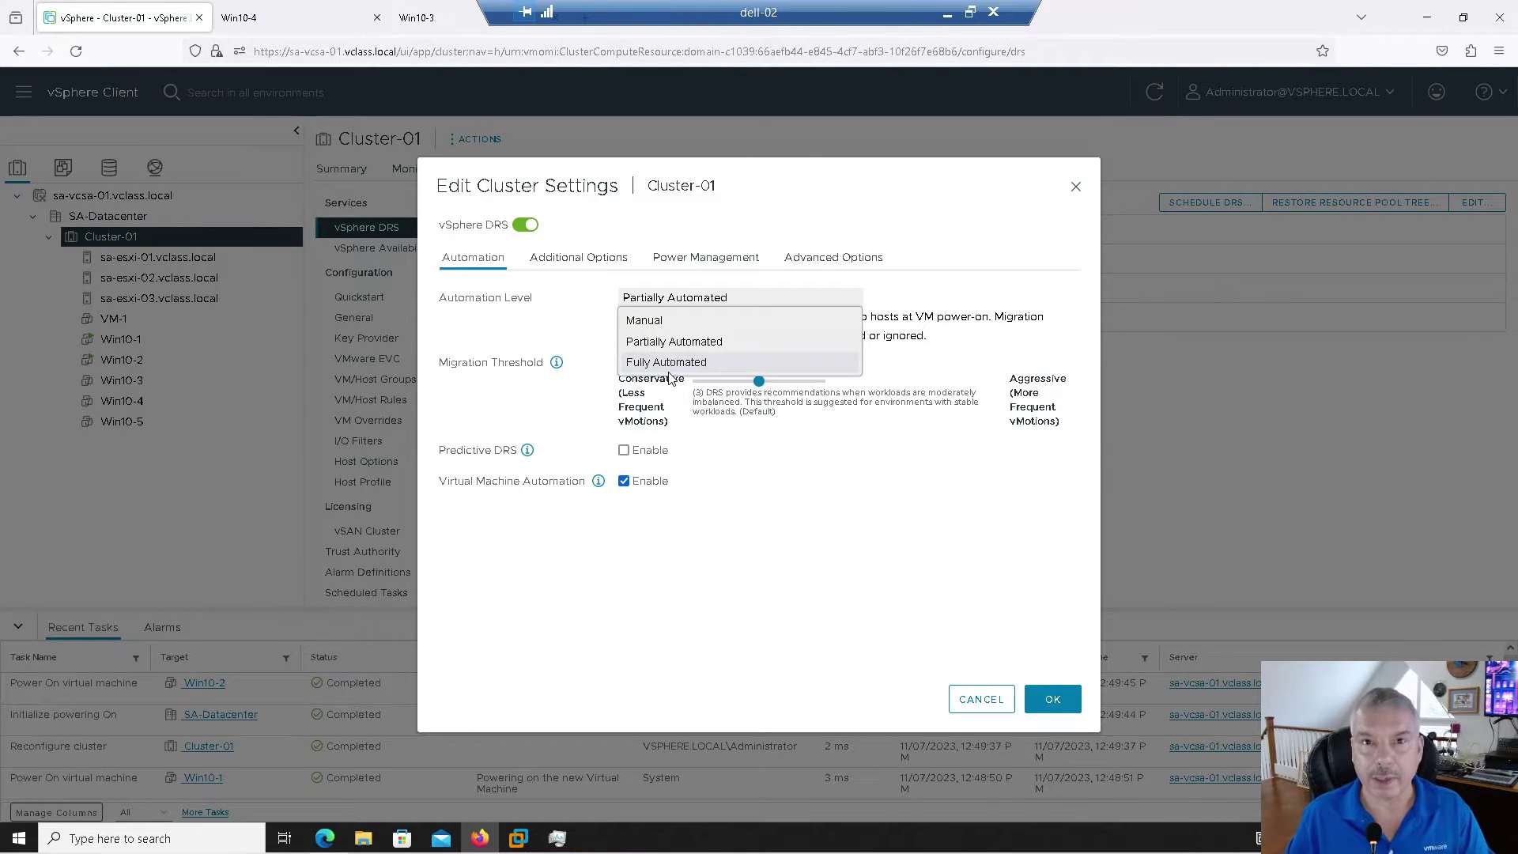
pyautogui.click(804, 484)
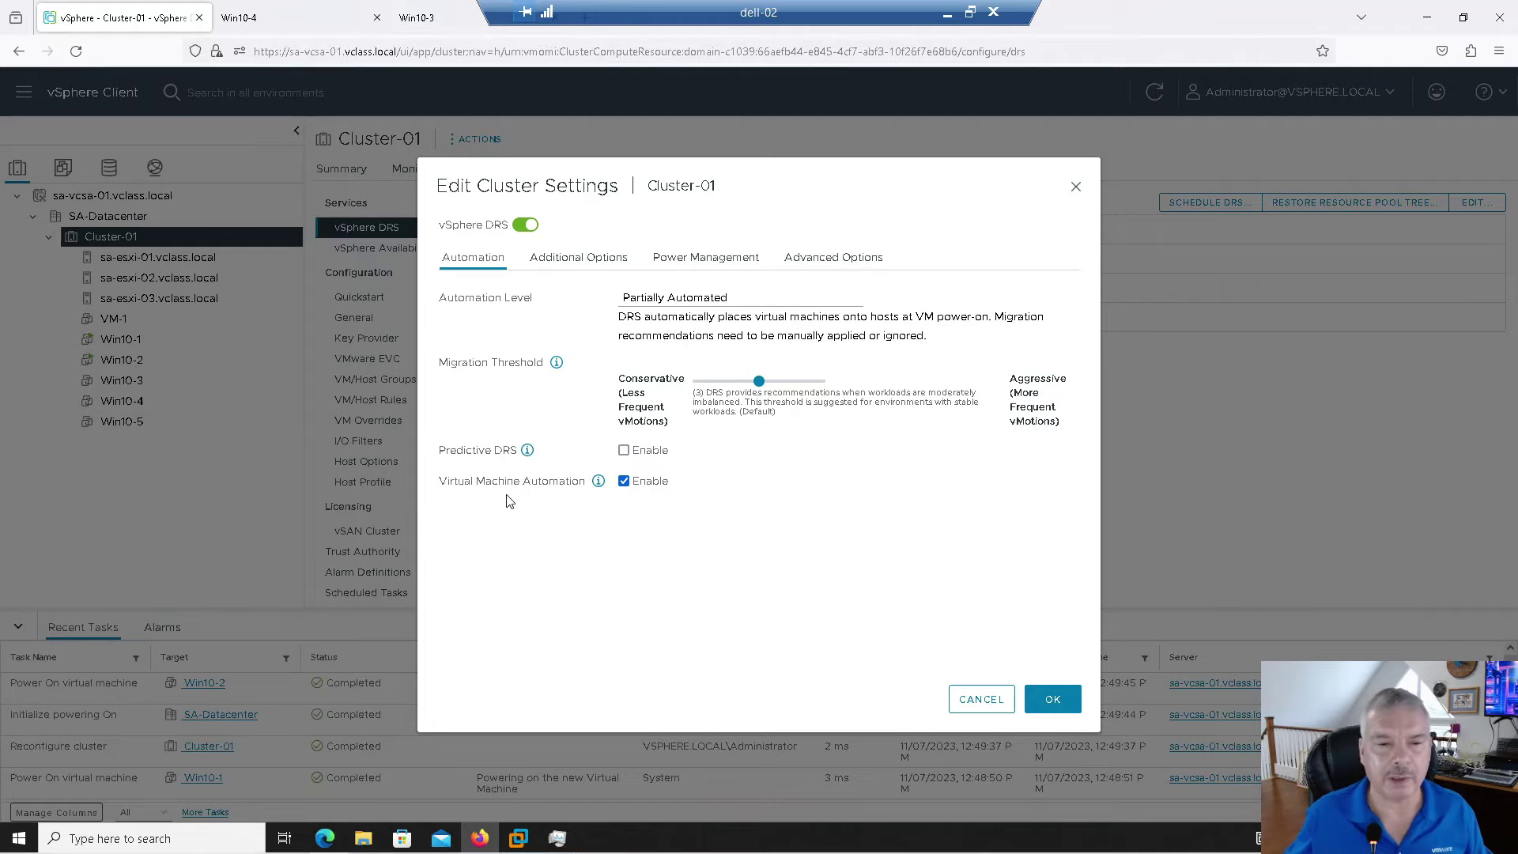
pyautogui.click(661, 304)
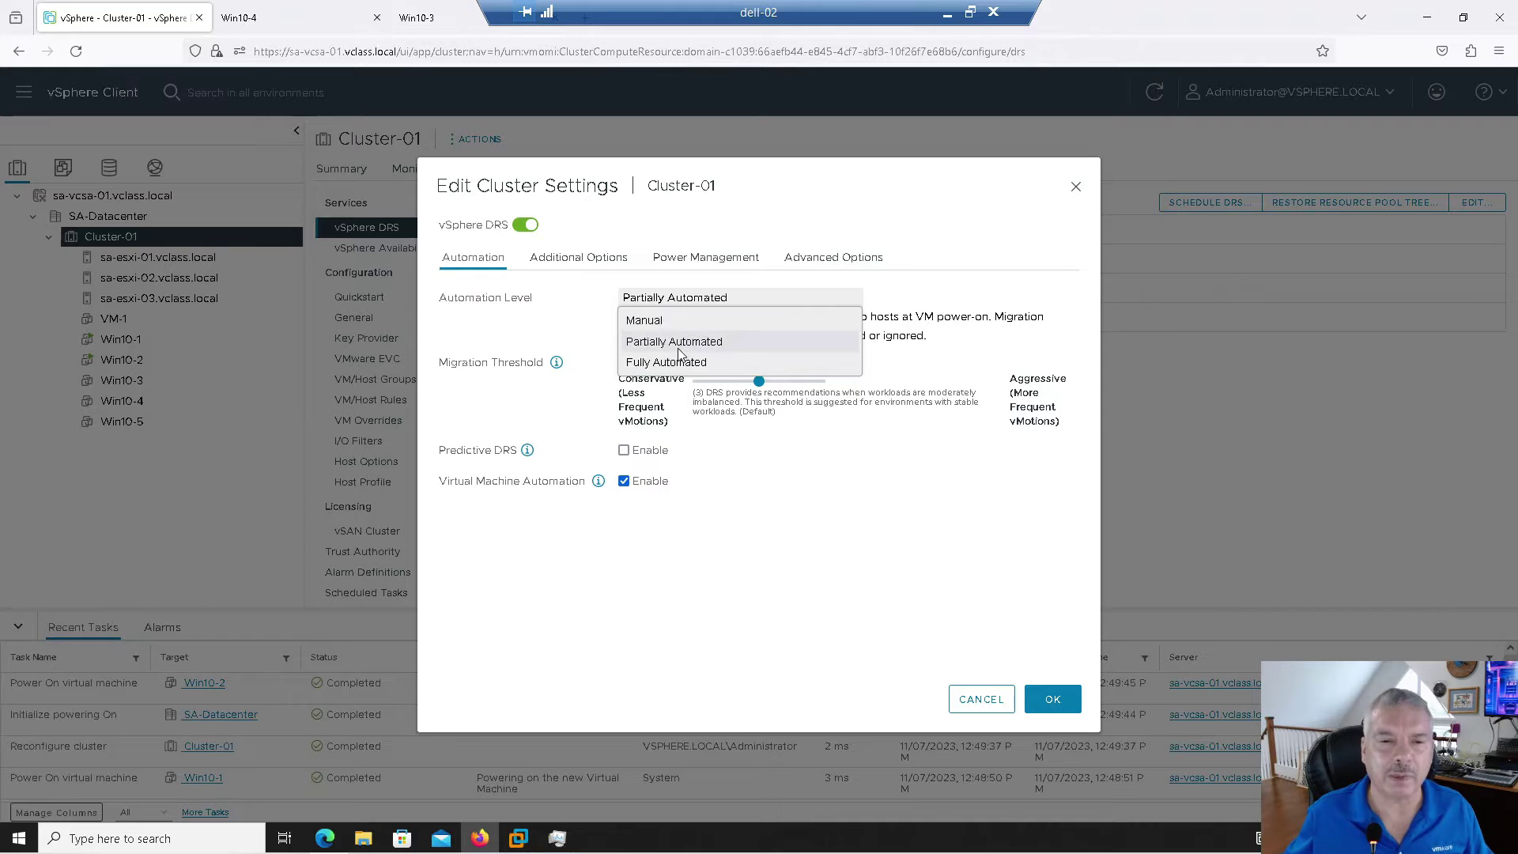
pyautogui.click(671, 324)
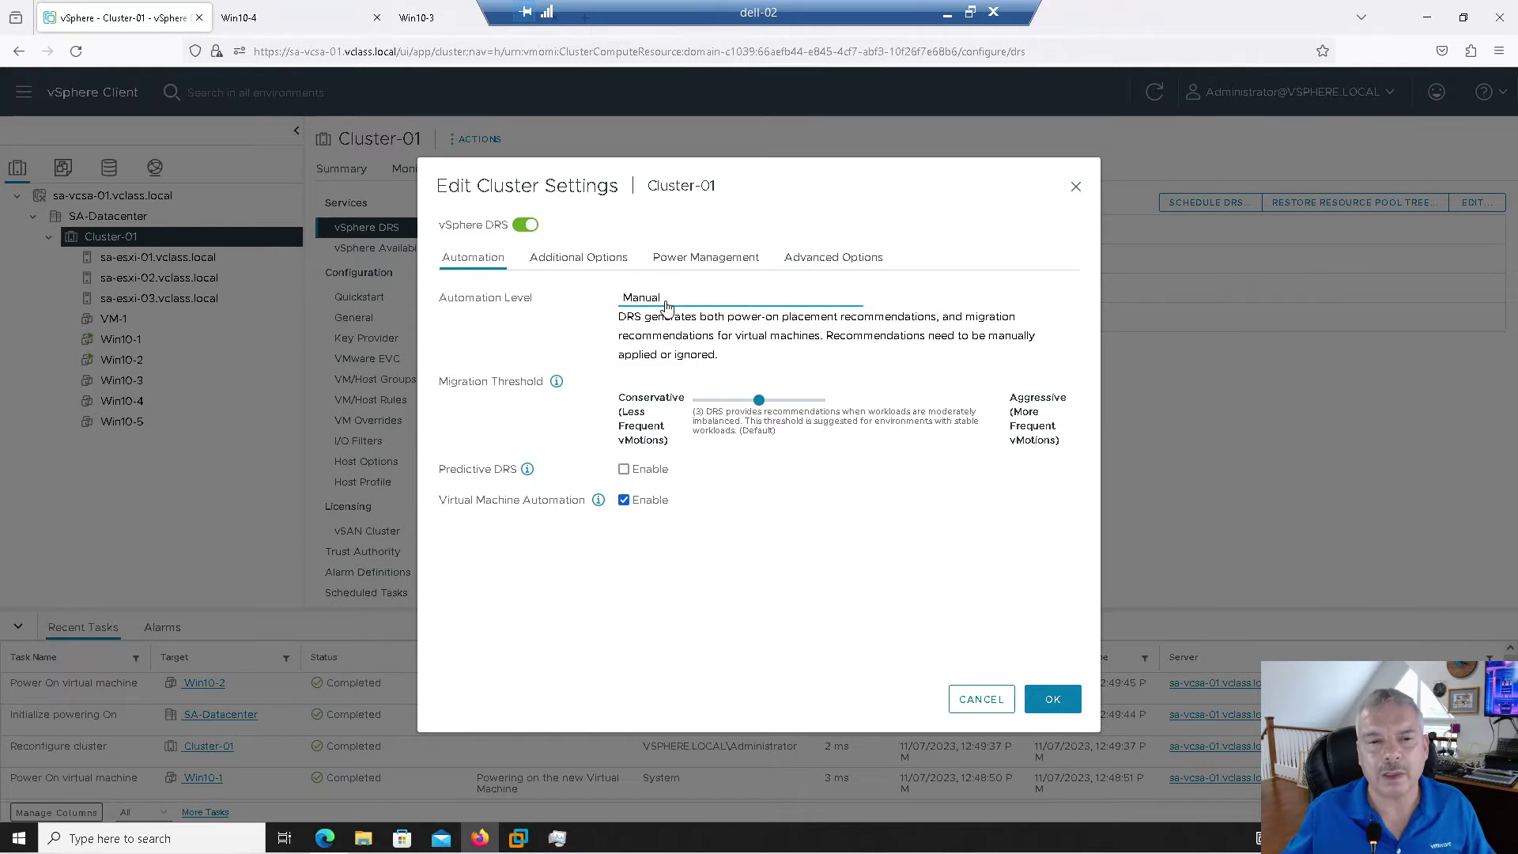
# Try the Fully Automated DRS level for the cluster and return the automation level to Manual.
pyautogui.click(668, 299)
pyautogui.click(667, 363)
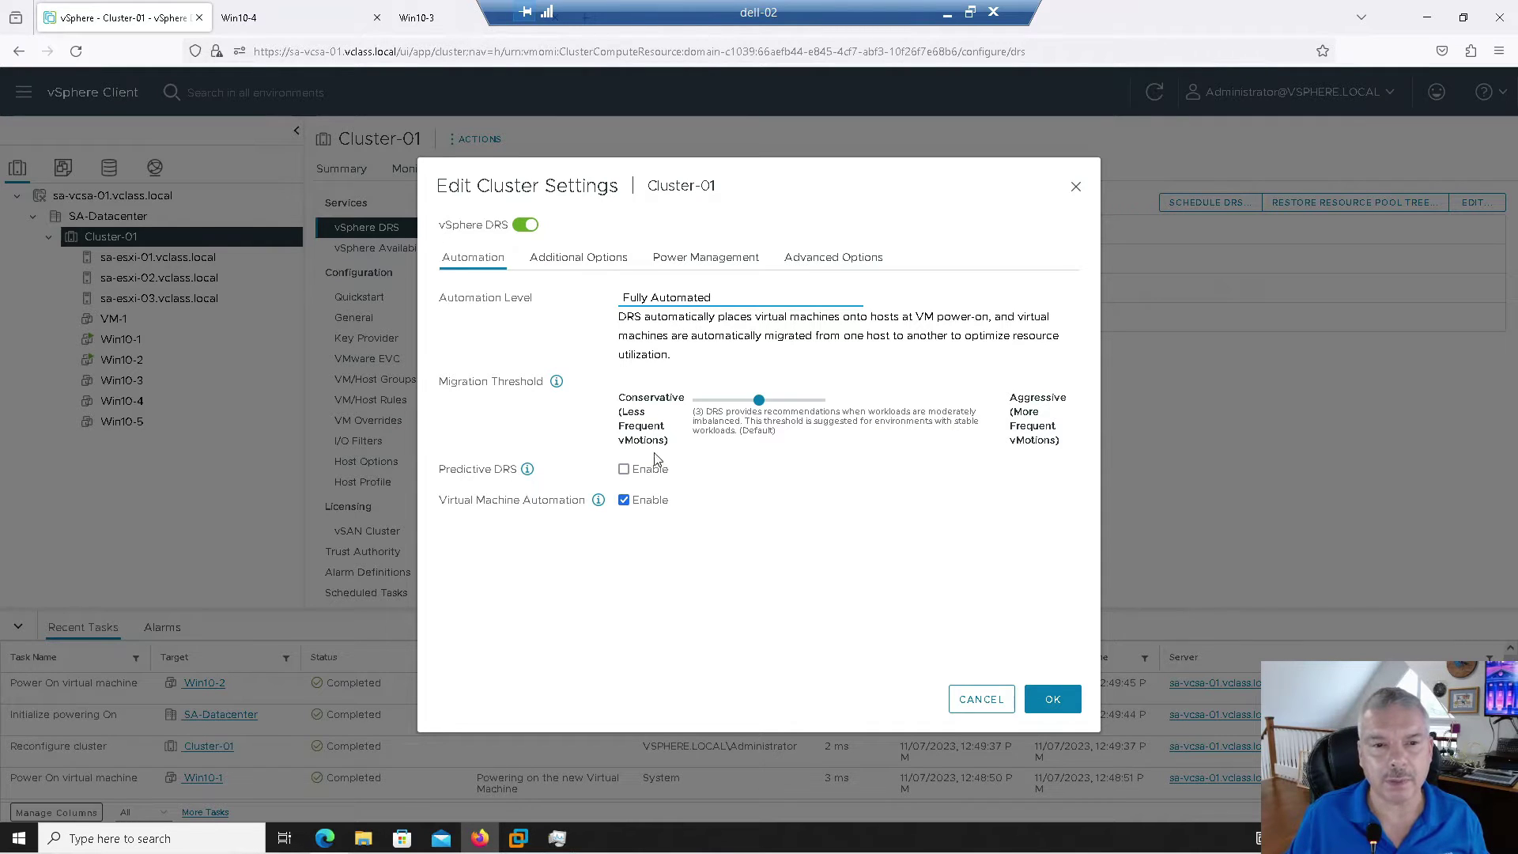
pyautogui.click(700, 307)
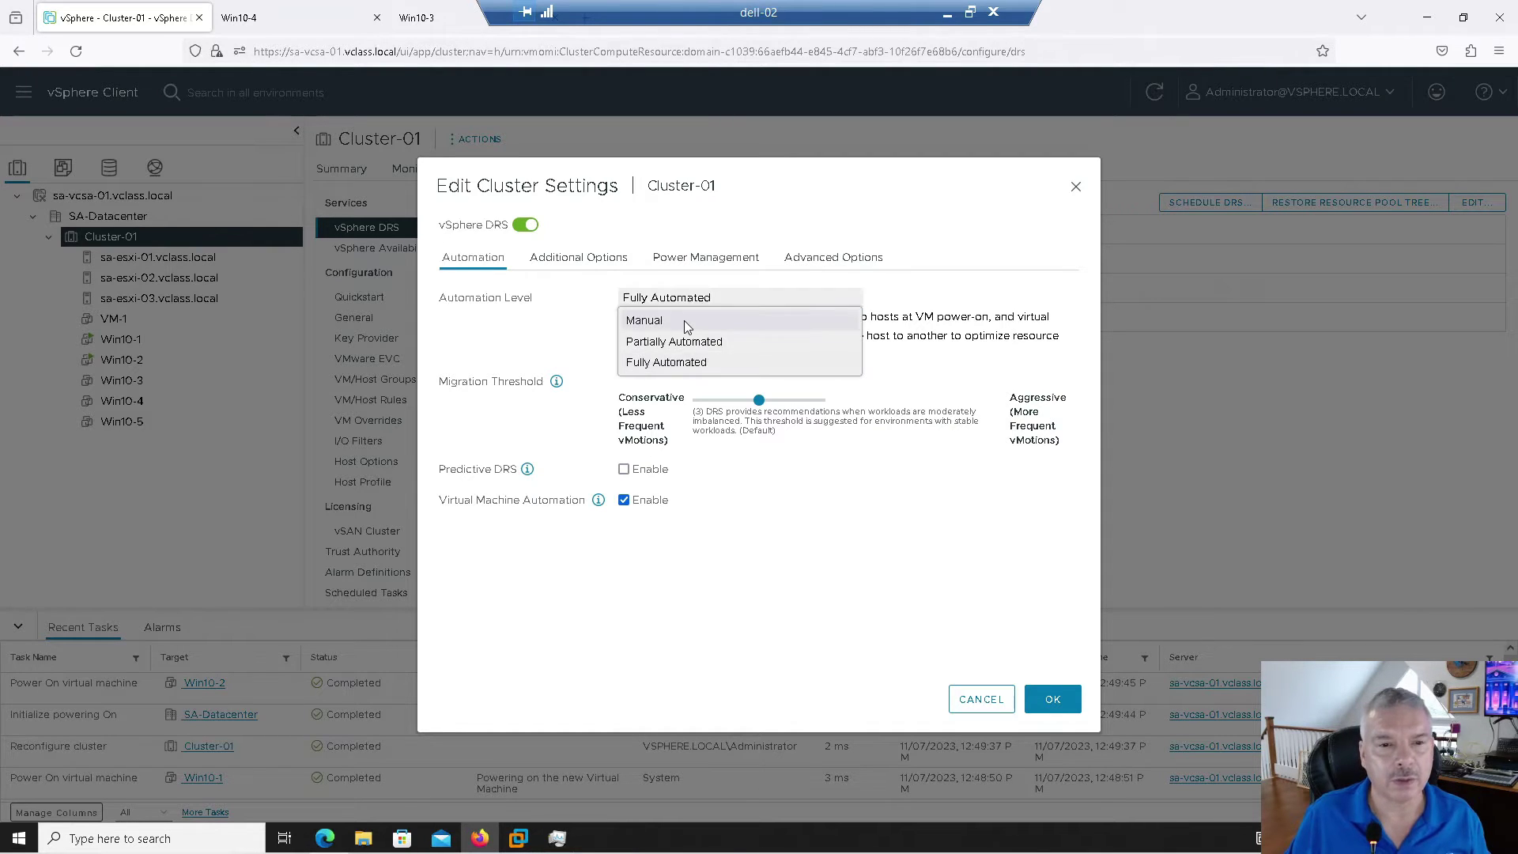
pyautogui.click(685, 320)
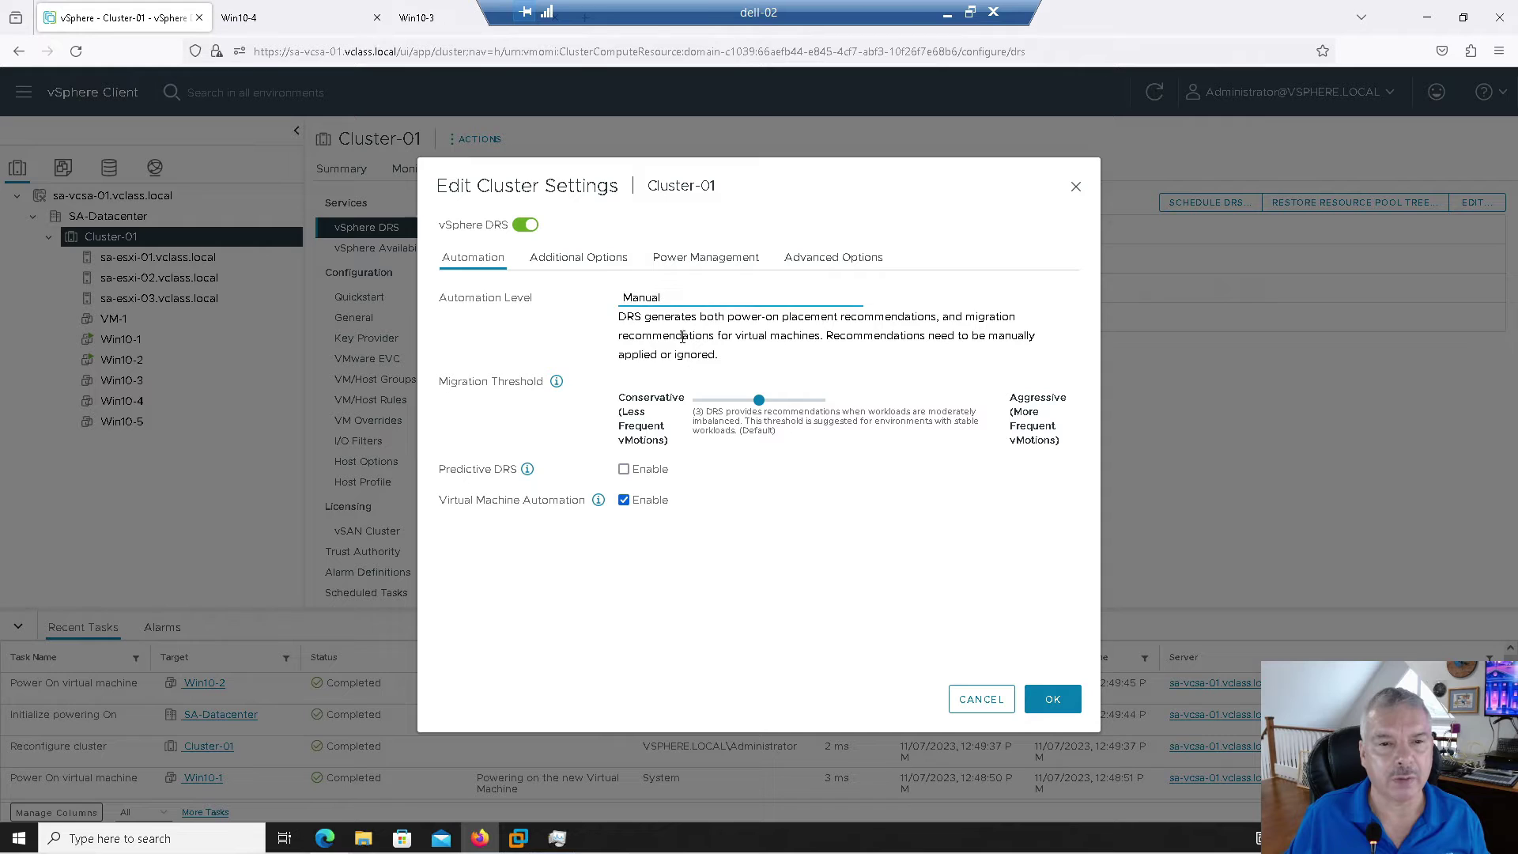
# Highlight the DRS degradation note under VM Distribution, and enable CPU Over-Commitment briefly before disabling it again.
pyautogui.click(579, 260)
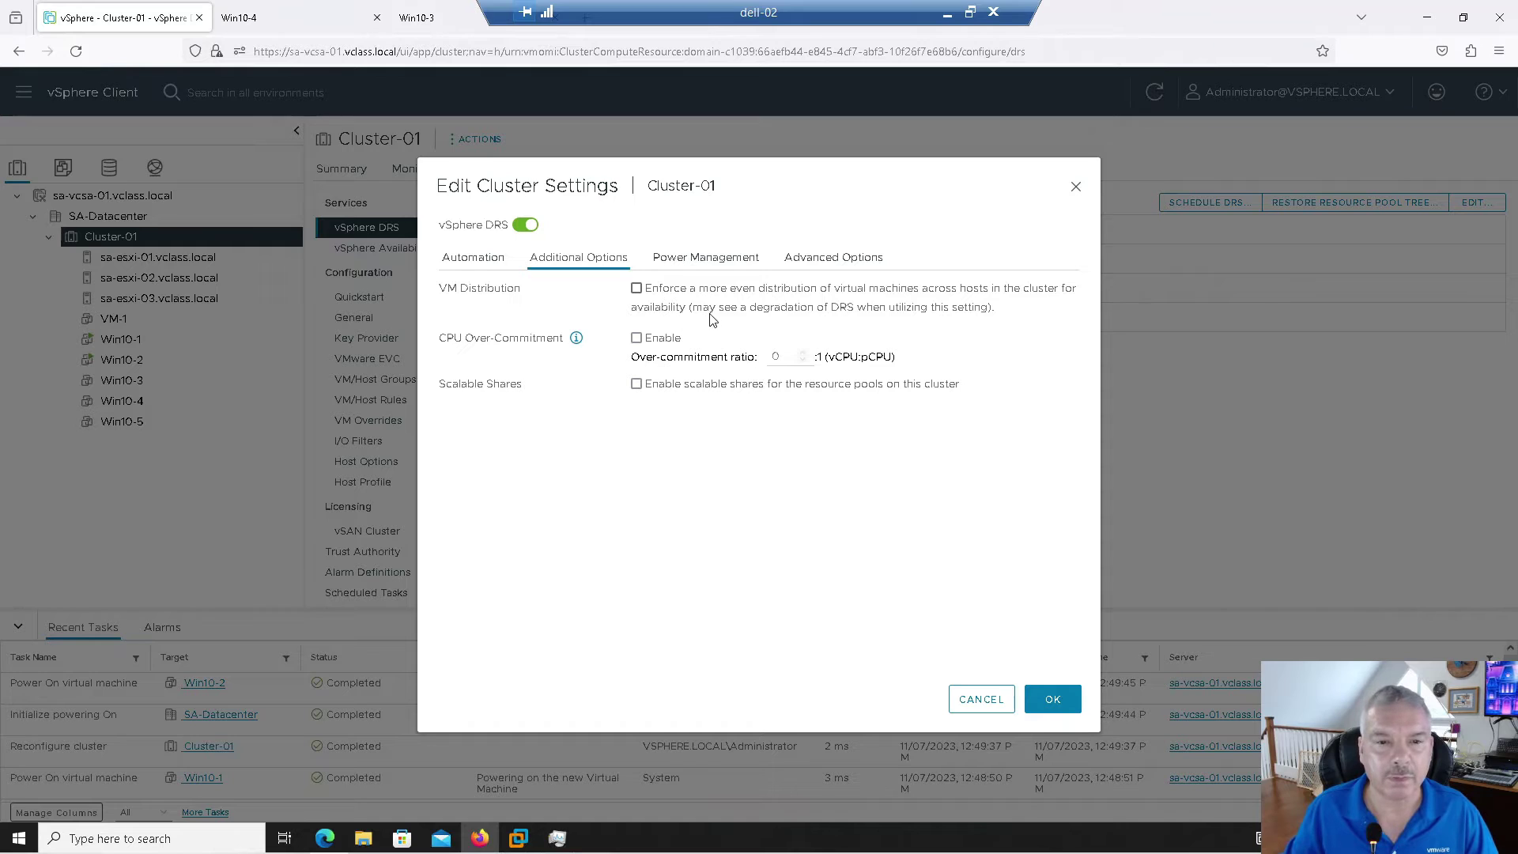
pyautogui.moveTo(702, 309); pyautogui.dragTo(988, 318)
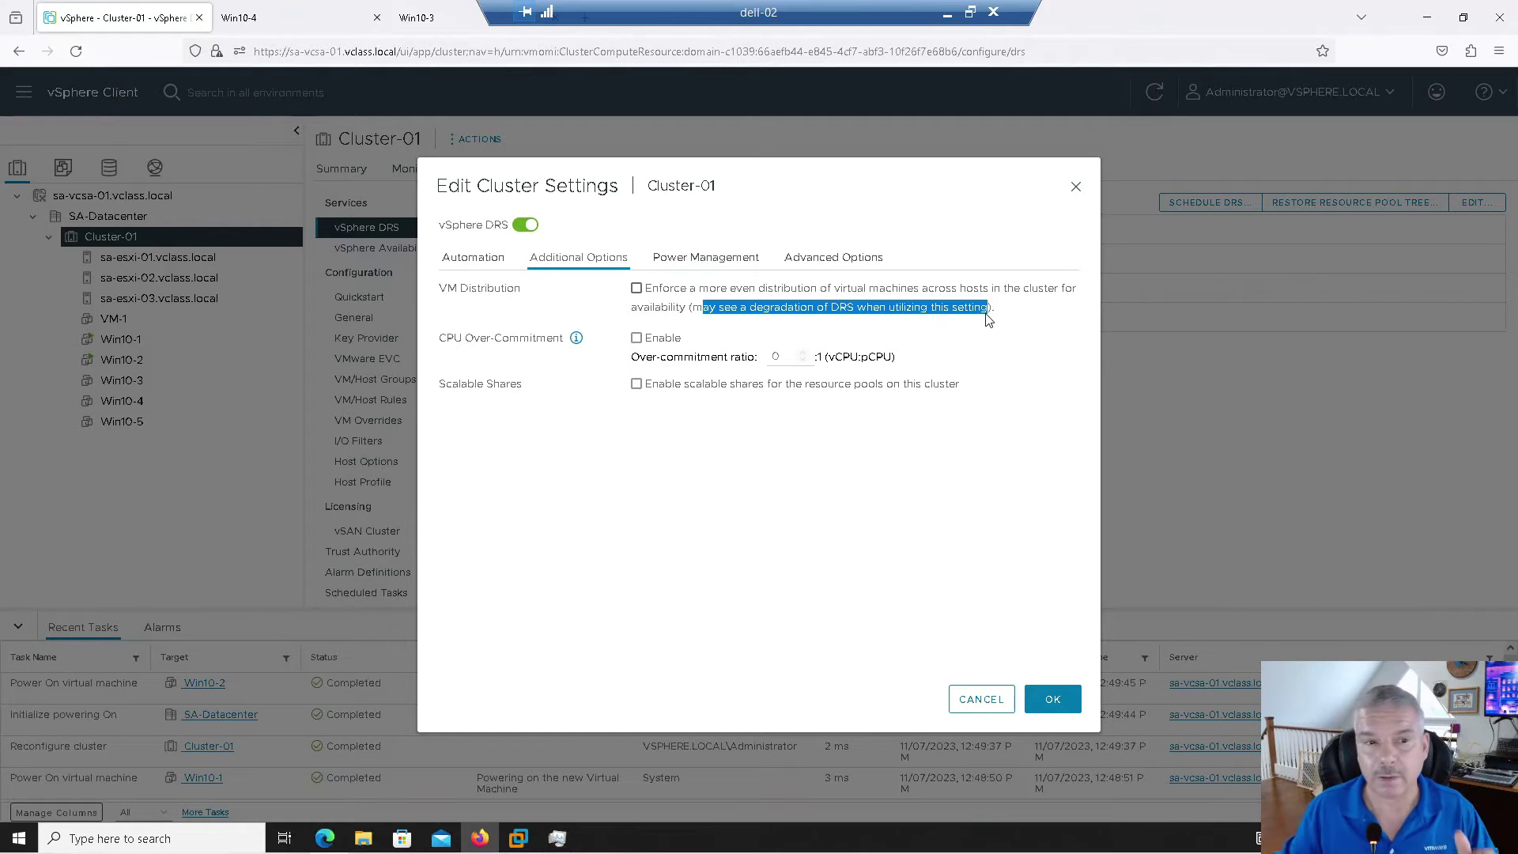
pyautogui.click(636, 340)
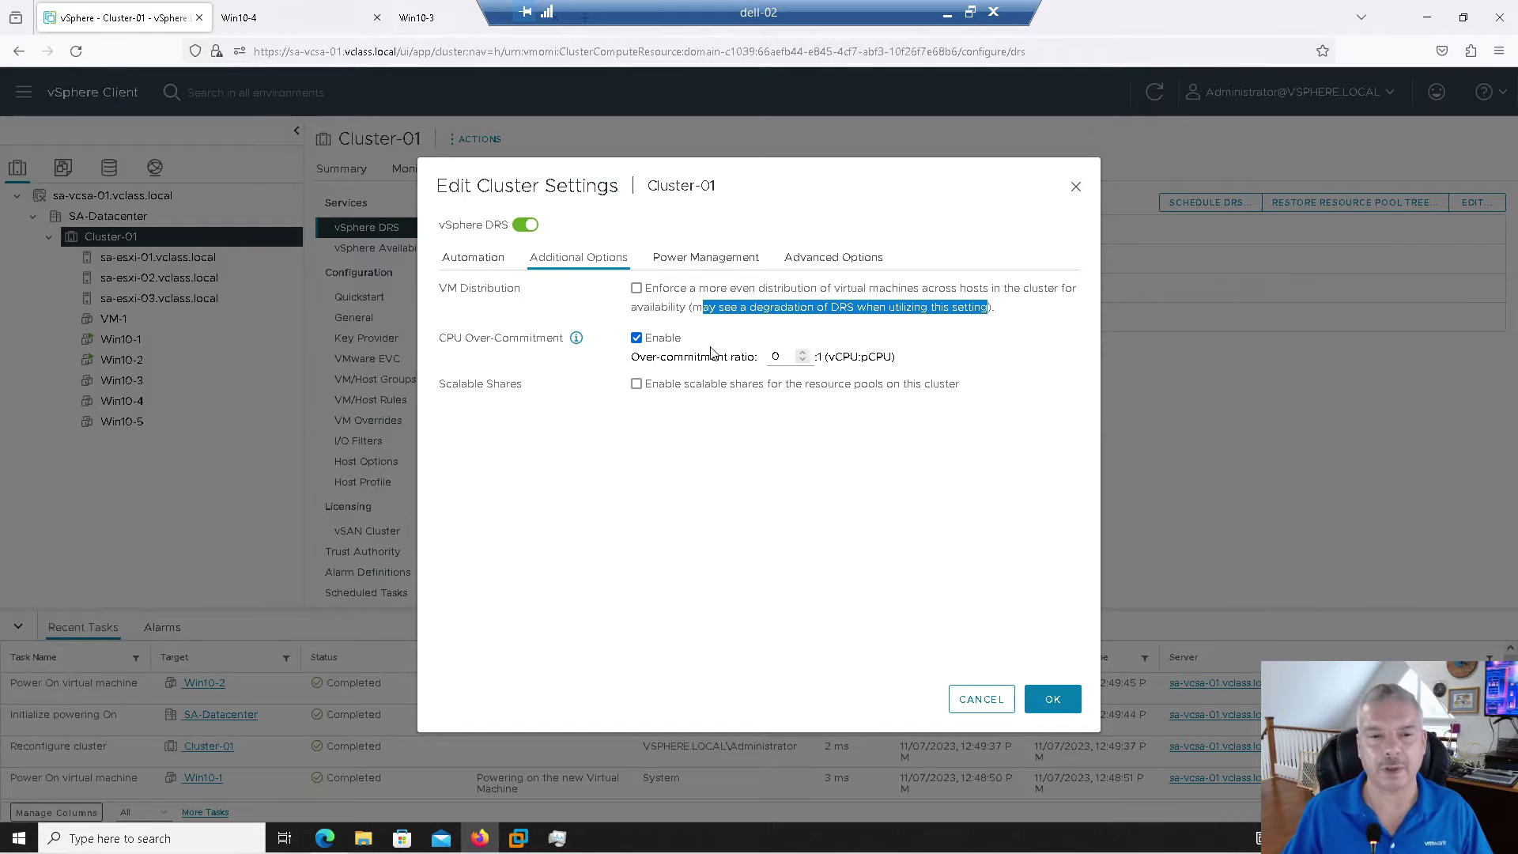
pyautogui.click(637, 339)
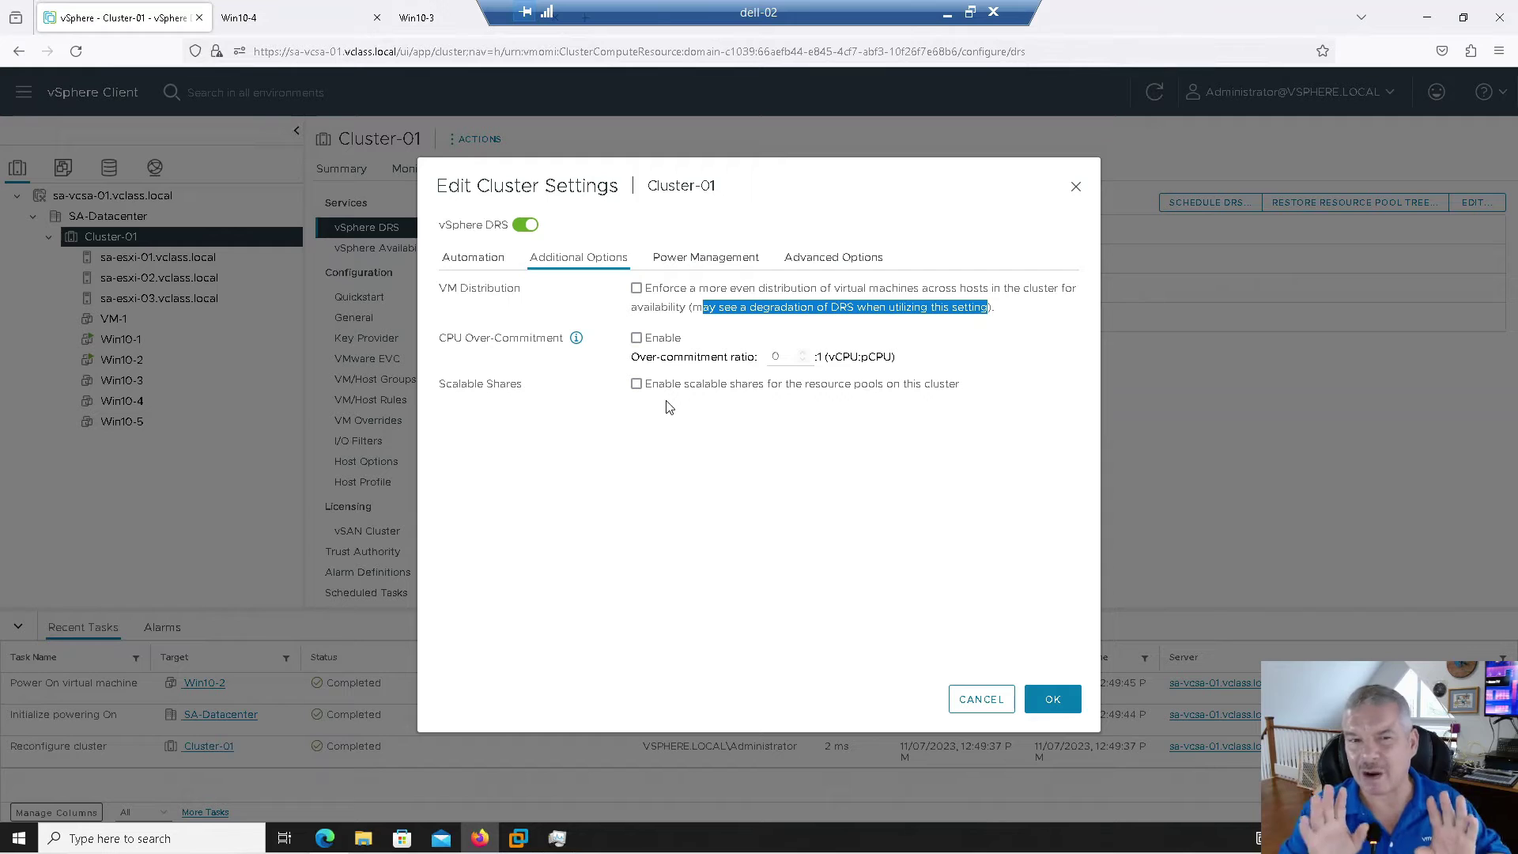
# Review the cluster's power management and advanced options, and save the DRS settings with the Manual automation level.
pyautogui.click(696, 261)
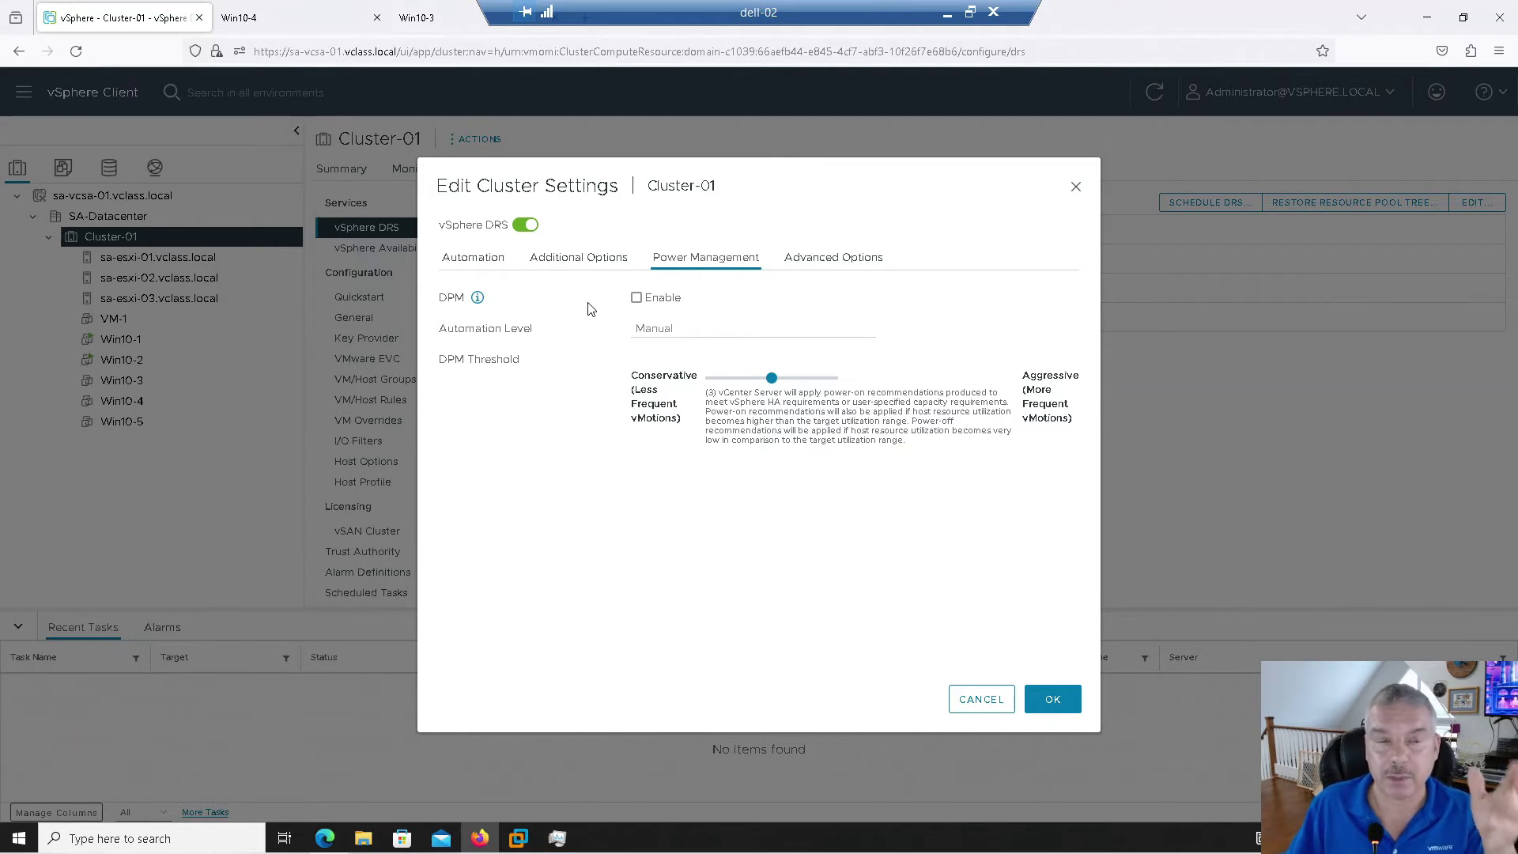
pyautogui.click(828, 261)
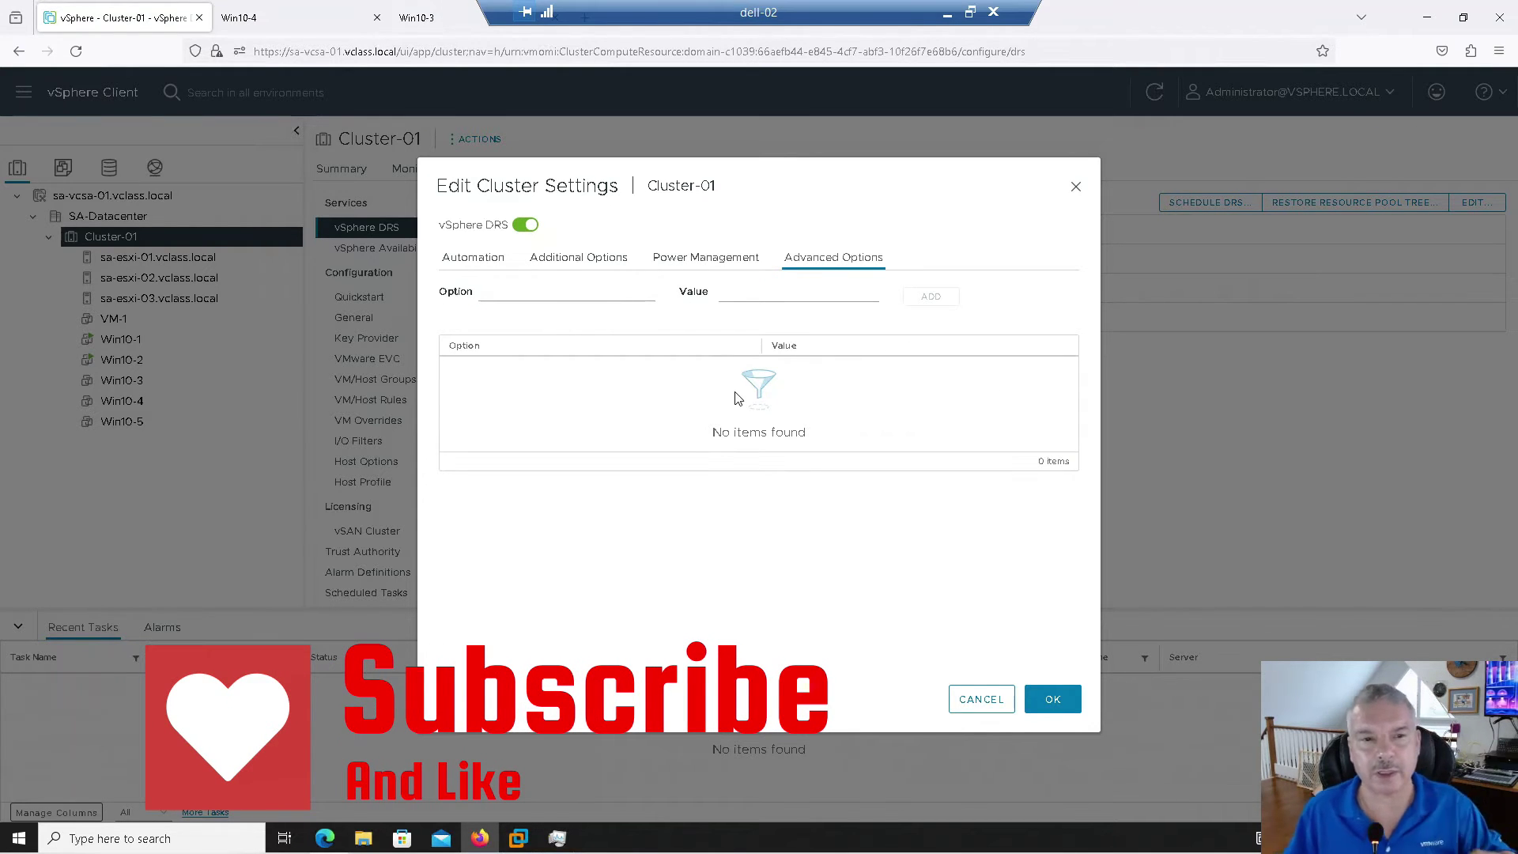
pyautogui.click(472, 258)
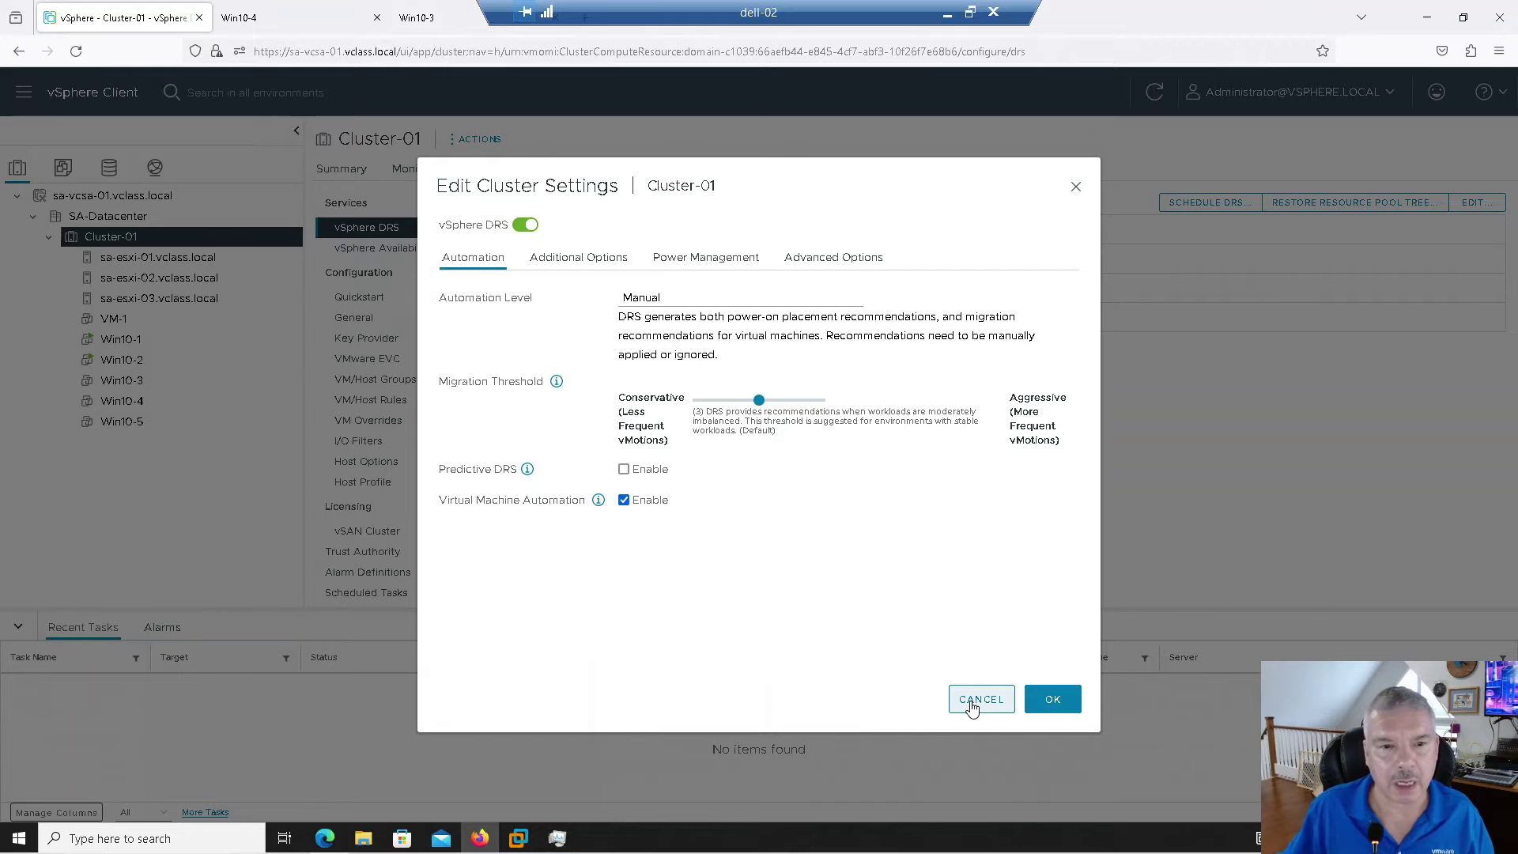
pyautogui.click(1050, 702)
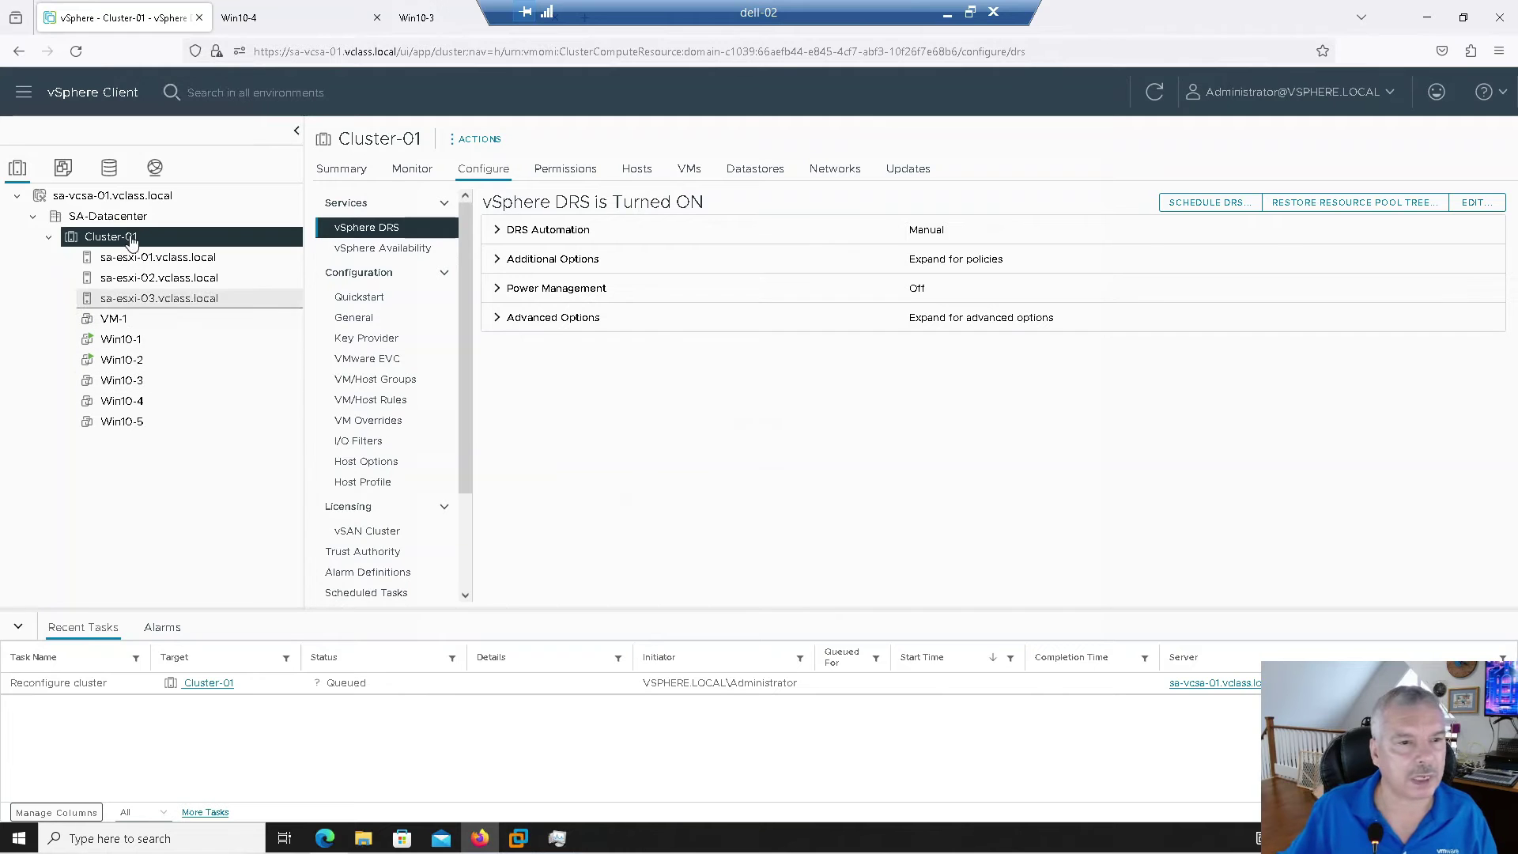
# Check the DRS scores in Cluster-01's summary and look up which hosts run Win10-1 and Win10-2.
pyautogui.click(340, 166)
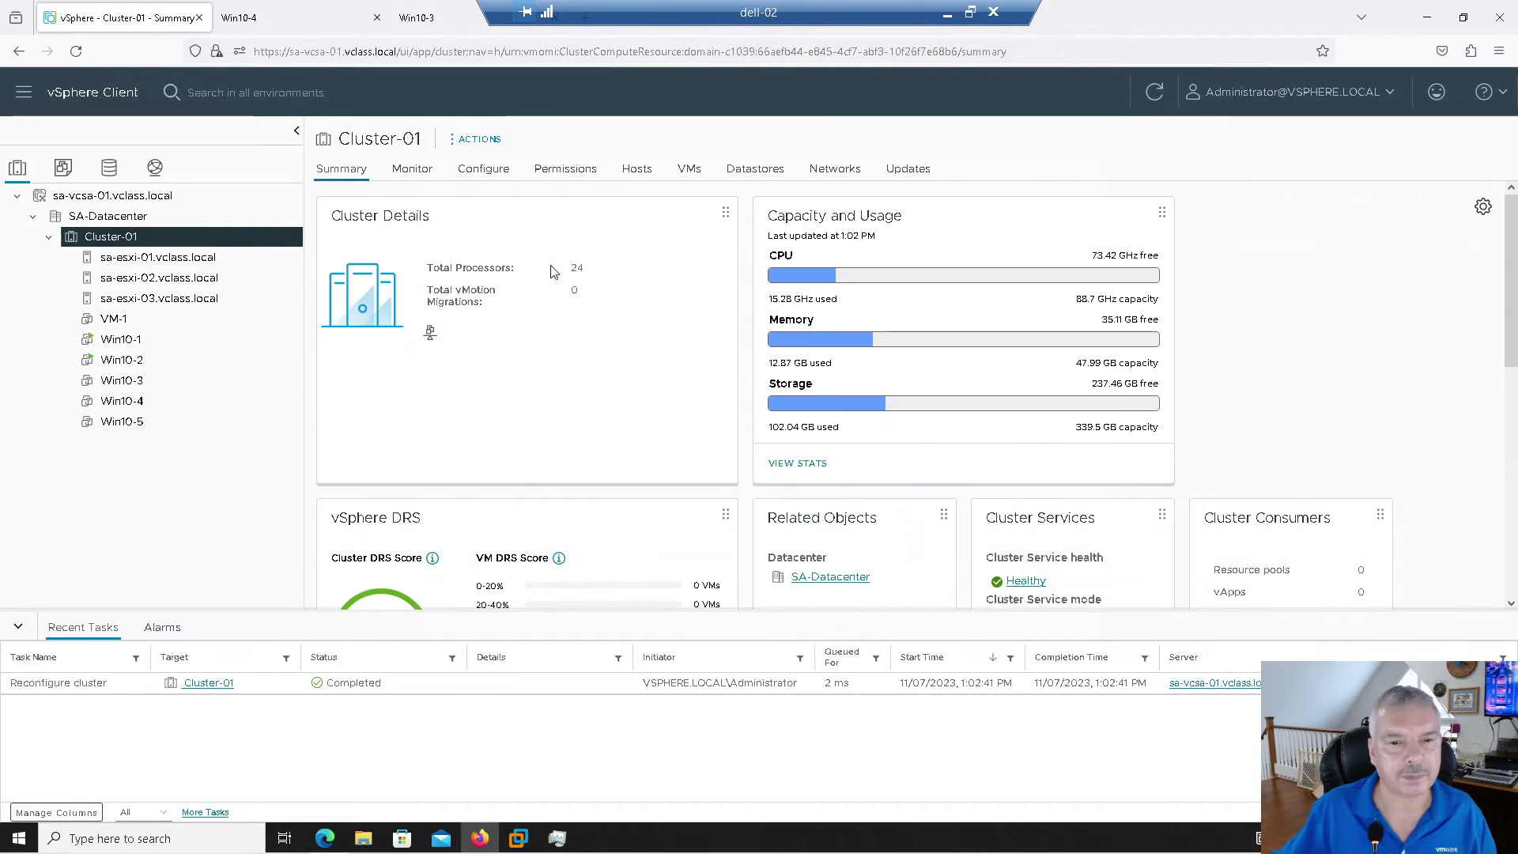
pyautogui.scroll(-2, 580, 306)
pyautogui.scroll(-2, 579, 306)
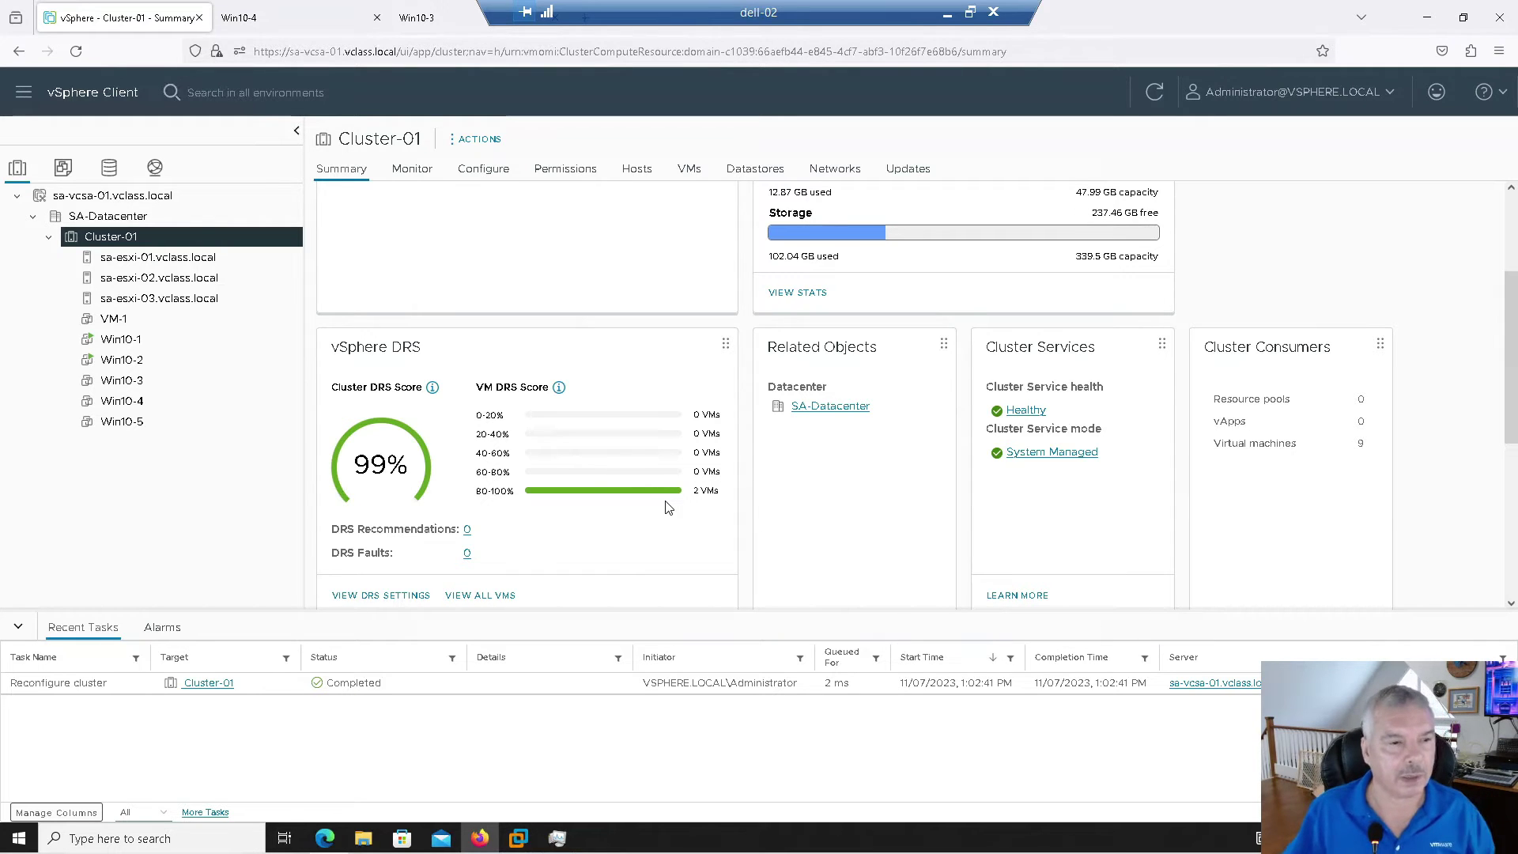
pyautogui.click(134, 343)
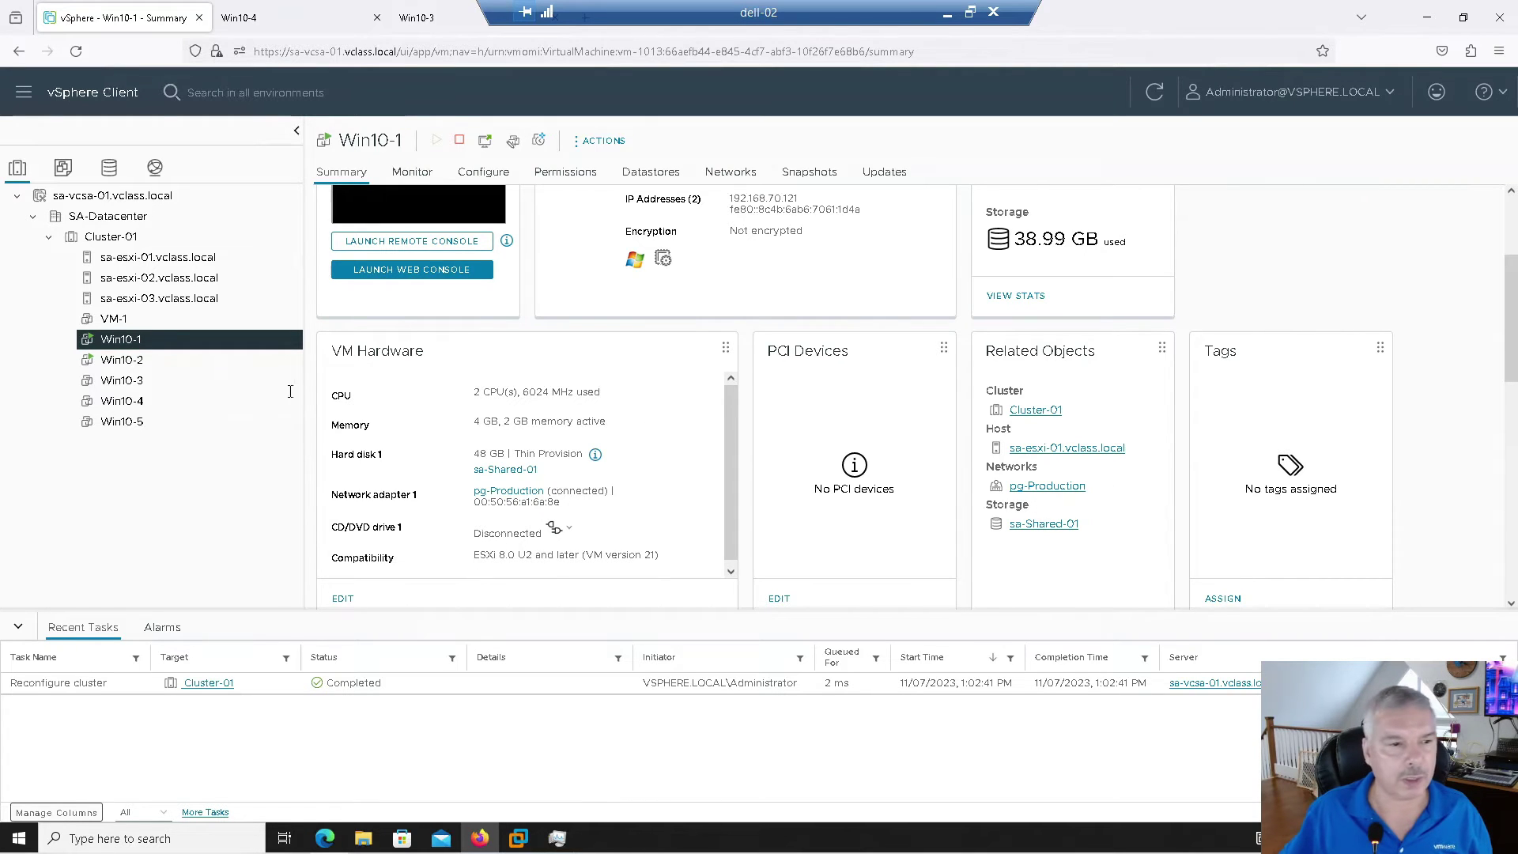
pyautogui.click(134, 360)
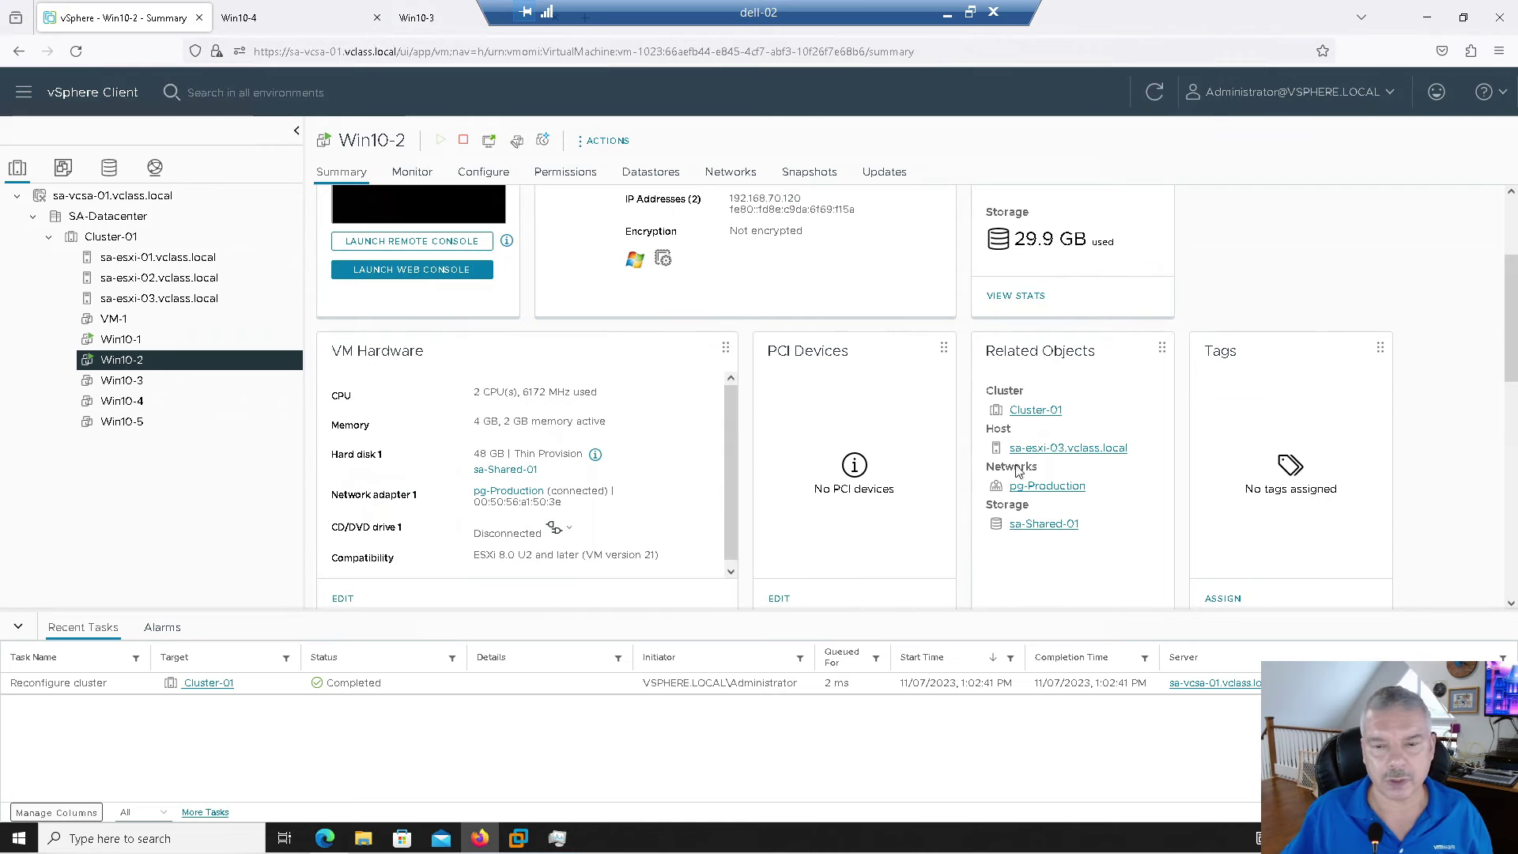
# Migrate Win10-2 to host sa-esxi-01.vclass.local, changing the compute resource only and scheduling vMotion with high priority.
pyautogui.moveTo(111, 364); pyautogui.dragTo(115, 262)
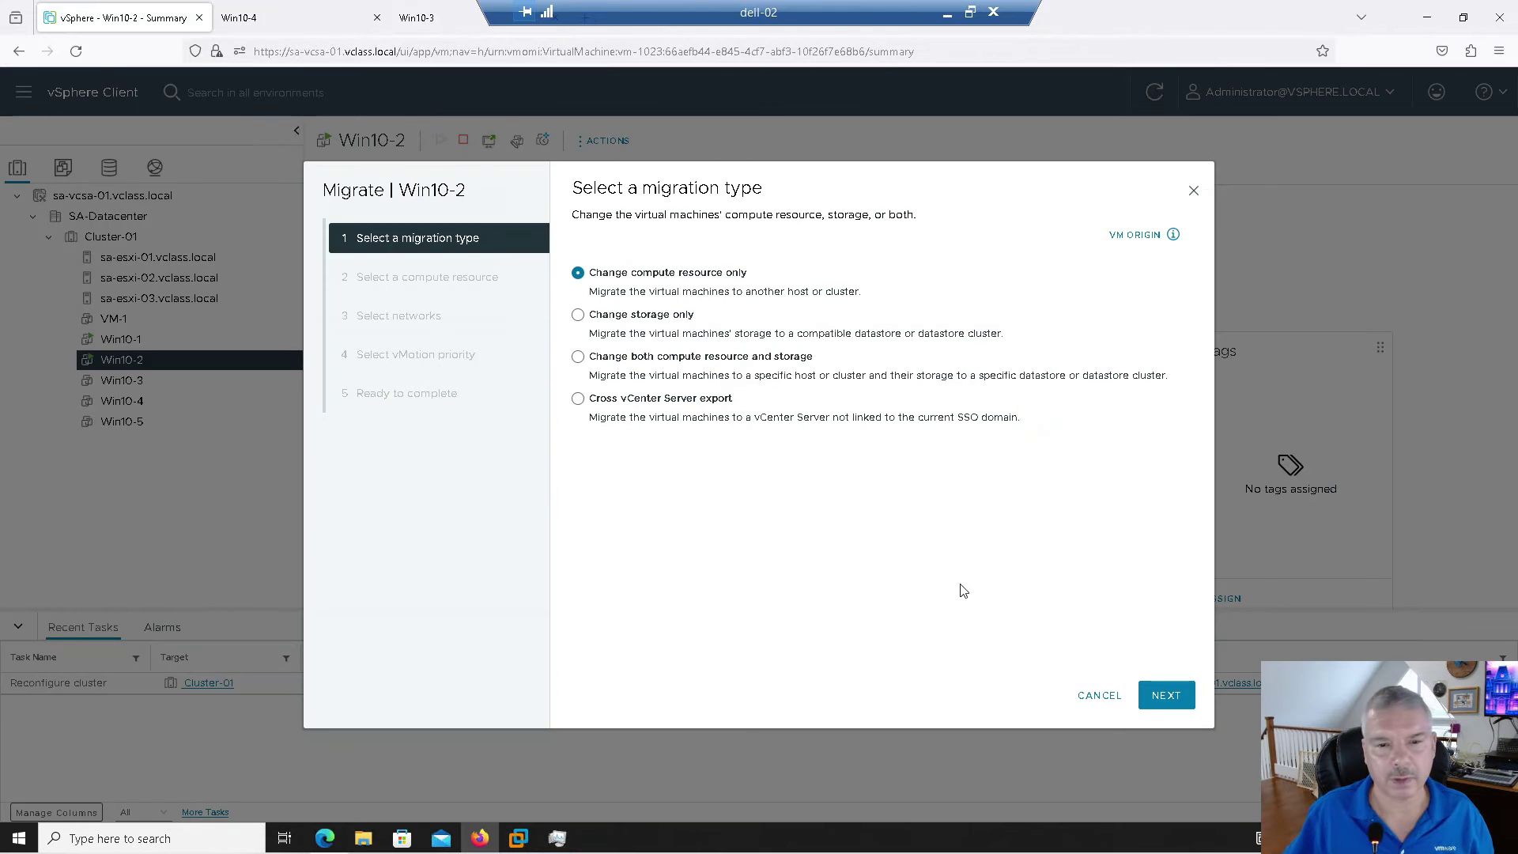
pyautogui.click(1164, 696)
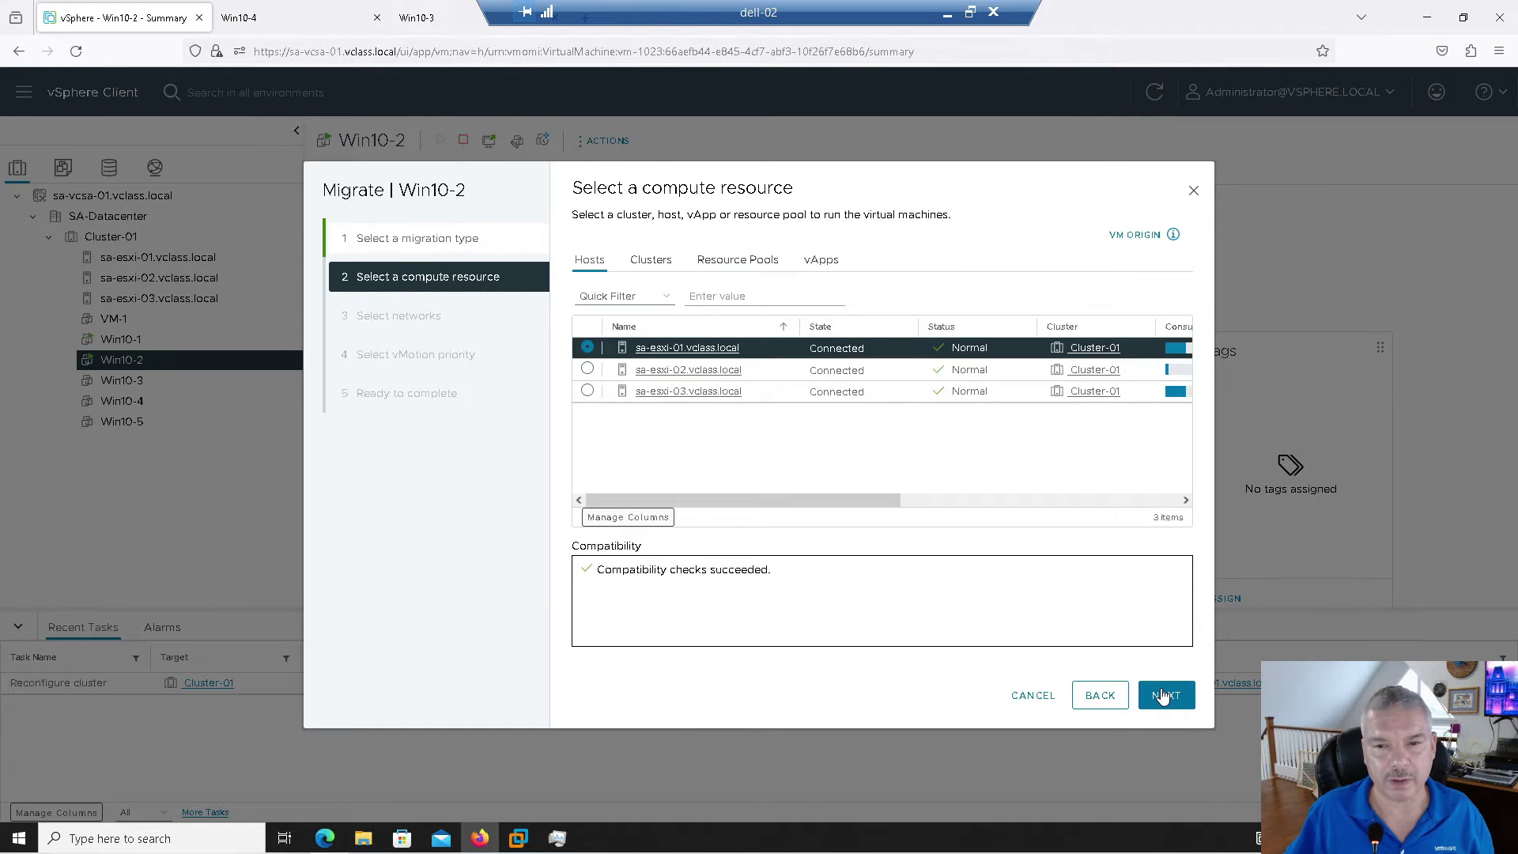
pyautogui.click(1164, 695)
pyautogui.click(1163, 696)
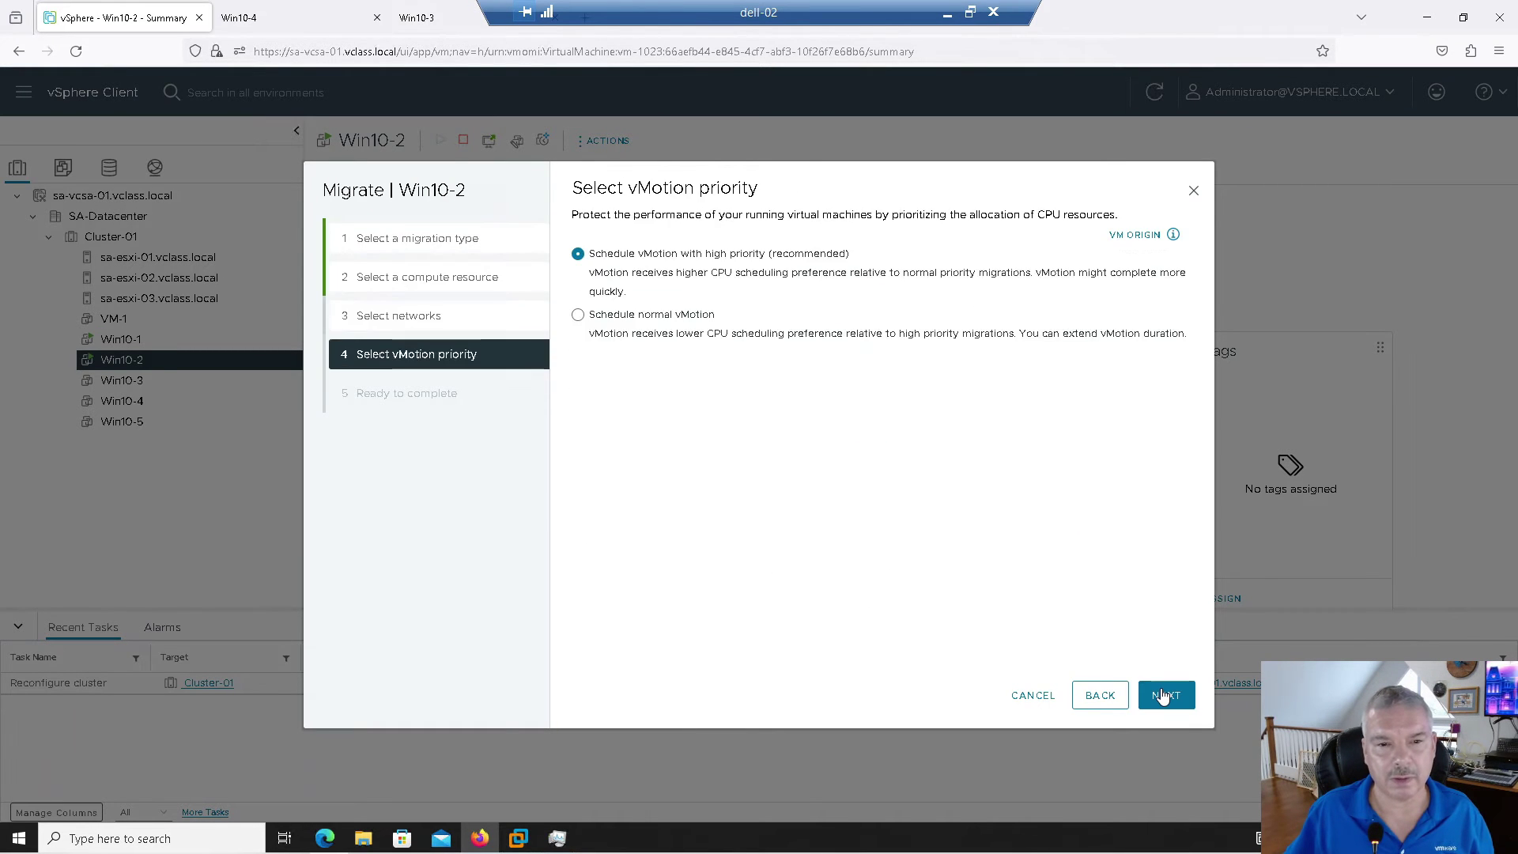
pyautogui.click(1164, 695)
pyautogui.click(1164, 696)
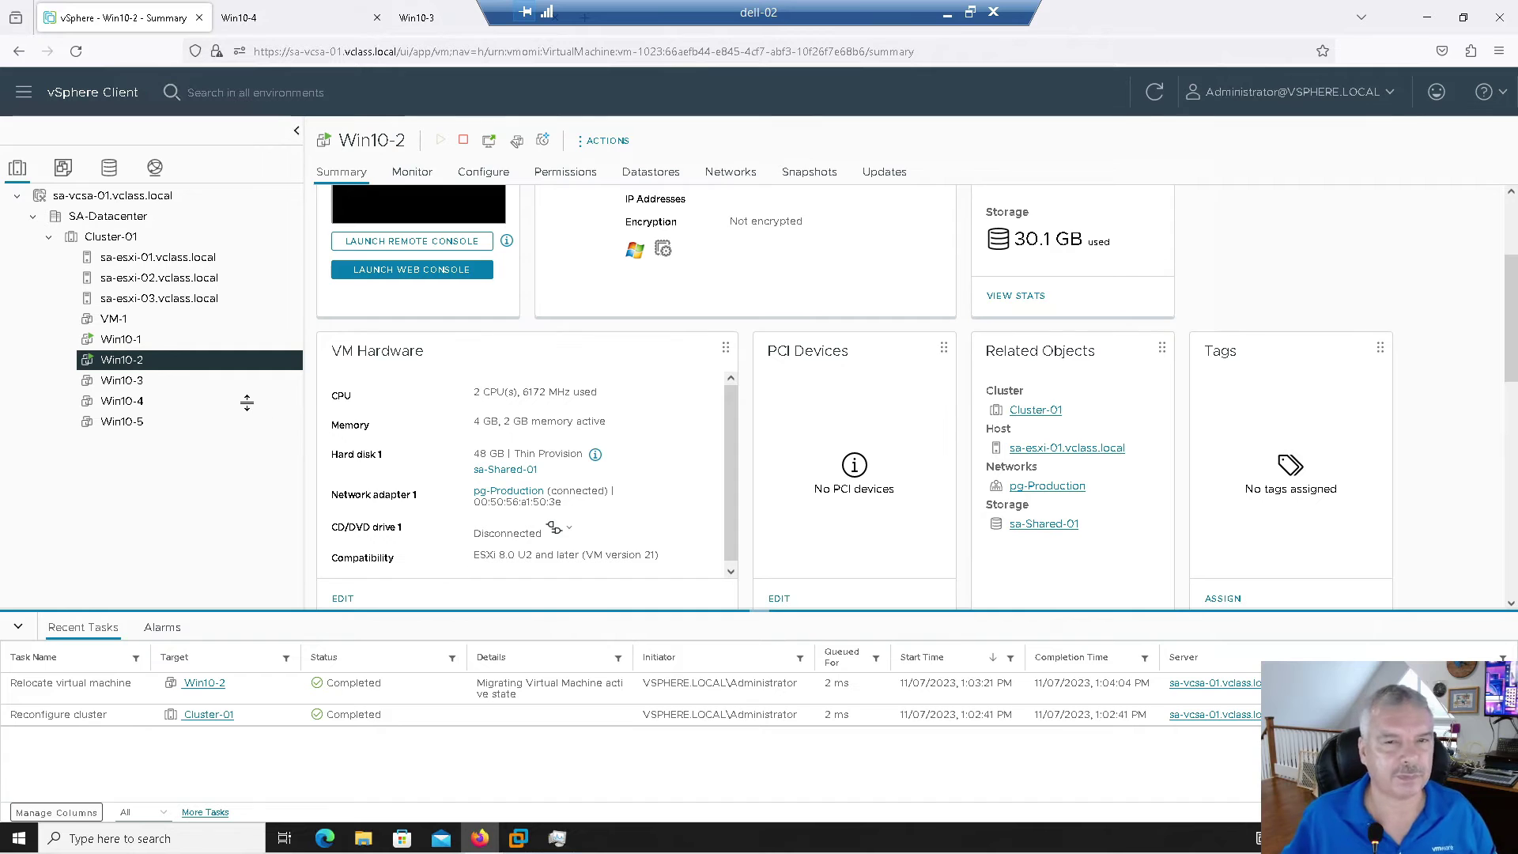
# Power on Win10-3, choosing the recommendation that places it on host sa-esxi-01.vclass.local.
pyautogui.rightClick(121, 382)
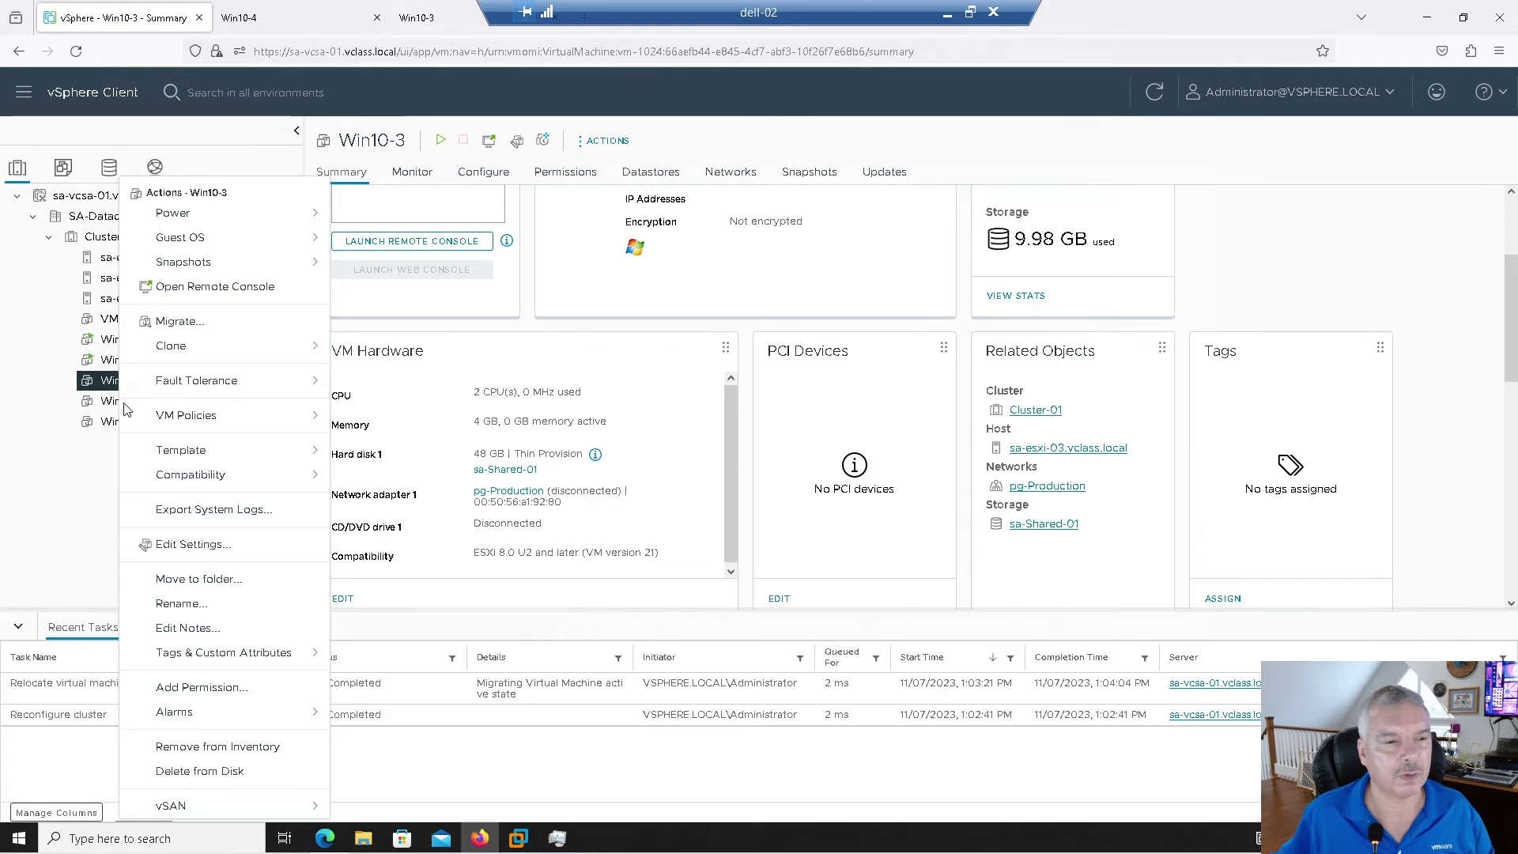
pyautogui.moveTo(174, 214)
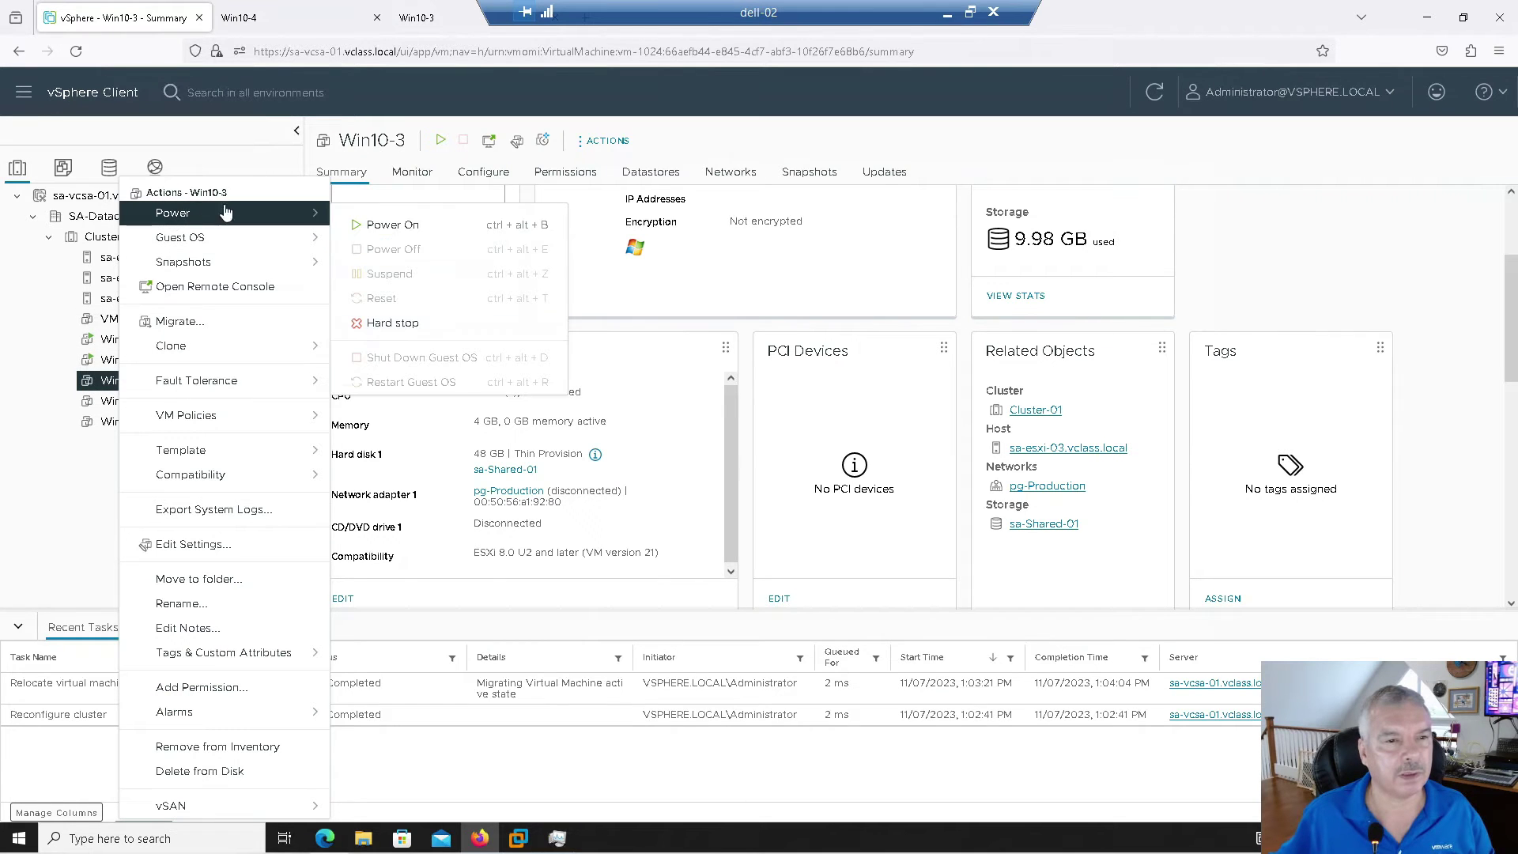
pyautogui.click(393, 225)
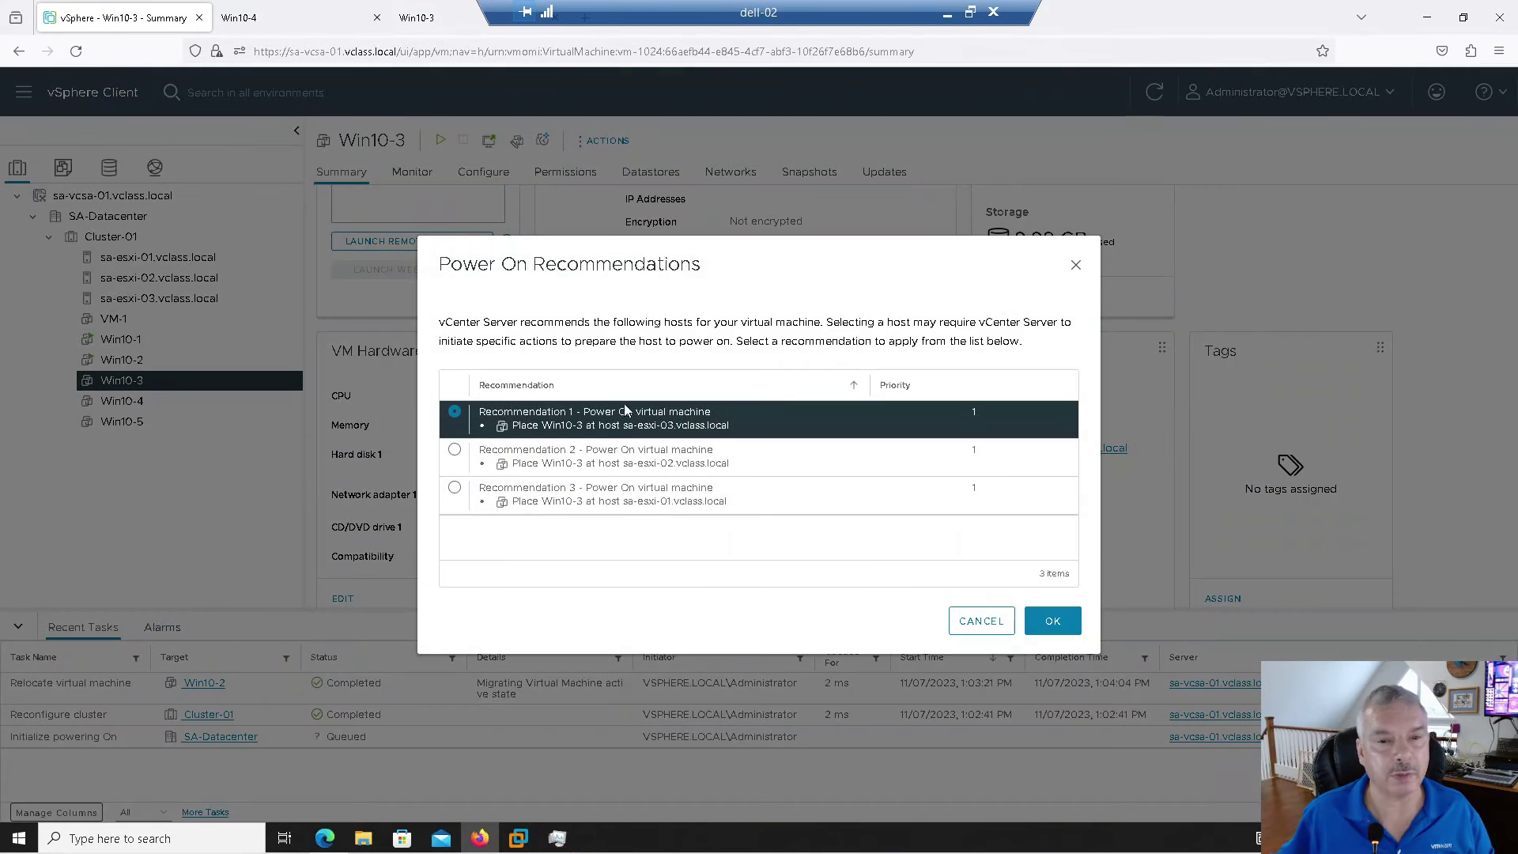
pyautogui.click(455, 488)
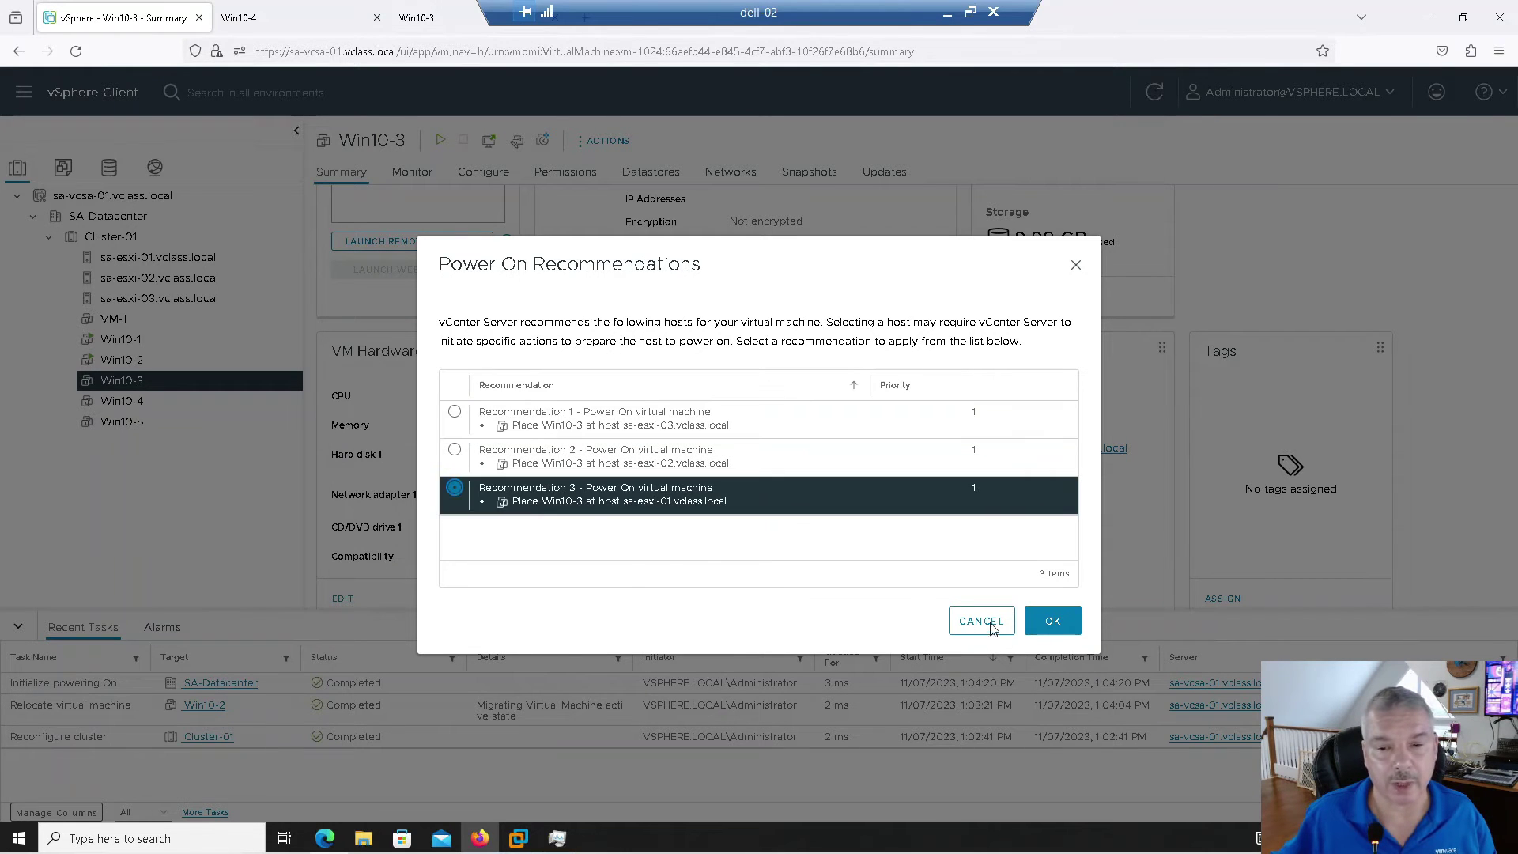
pyautogui.click(1052, 621)
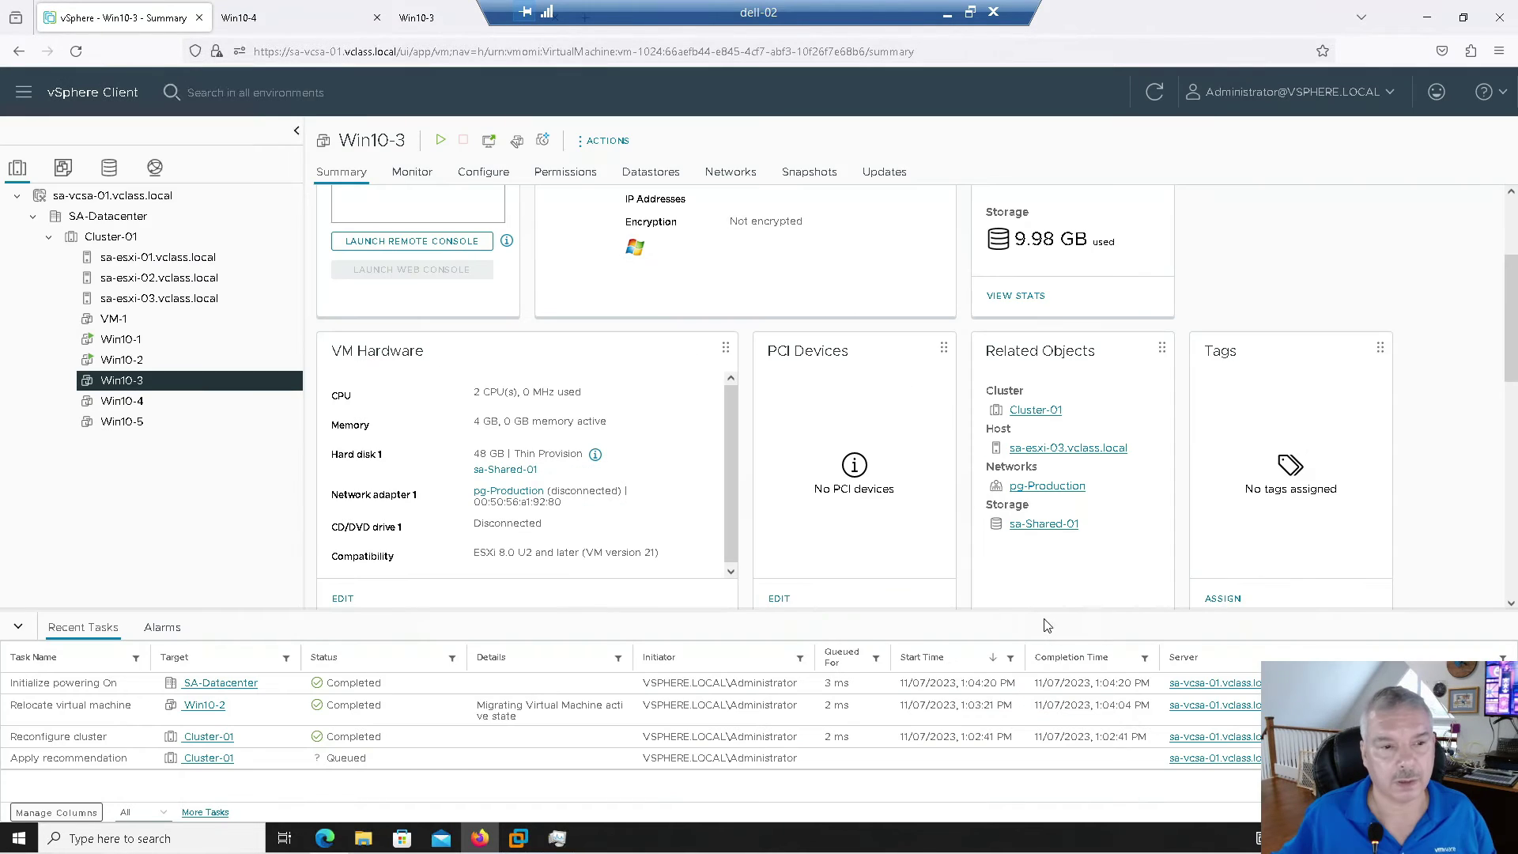
# Power on Win10-4 with the recommendation that places it on host sa-esxi-01.vclass.local.
pyautogui.rightClick(127, 402)
pyautogui.moveTo(339, 222)
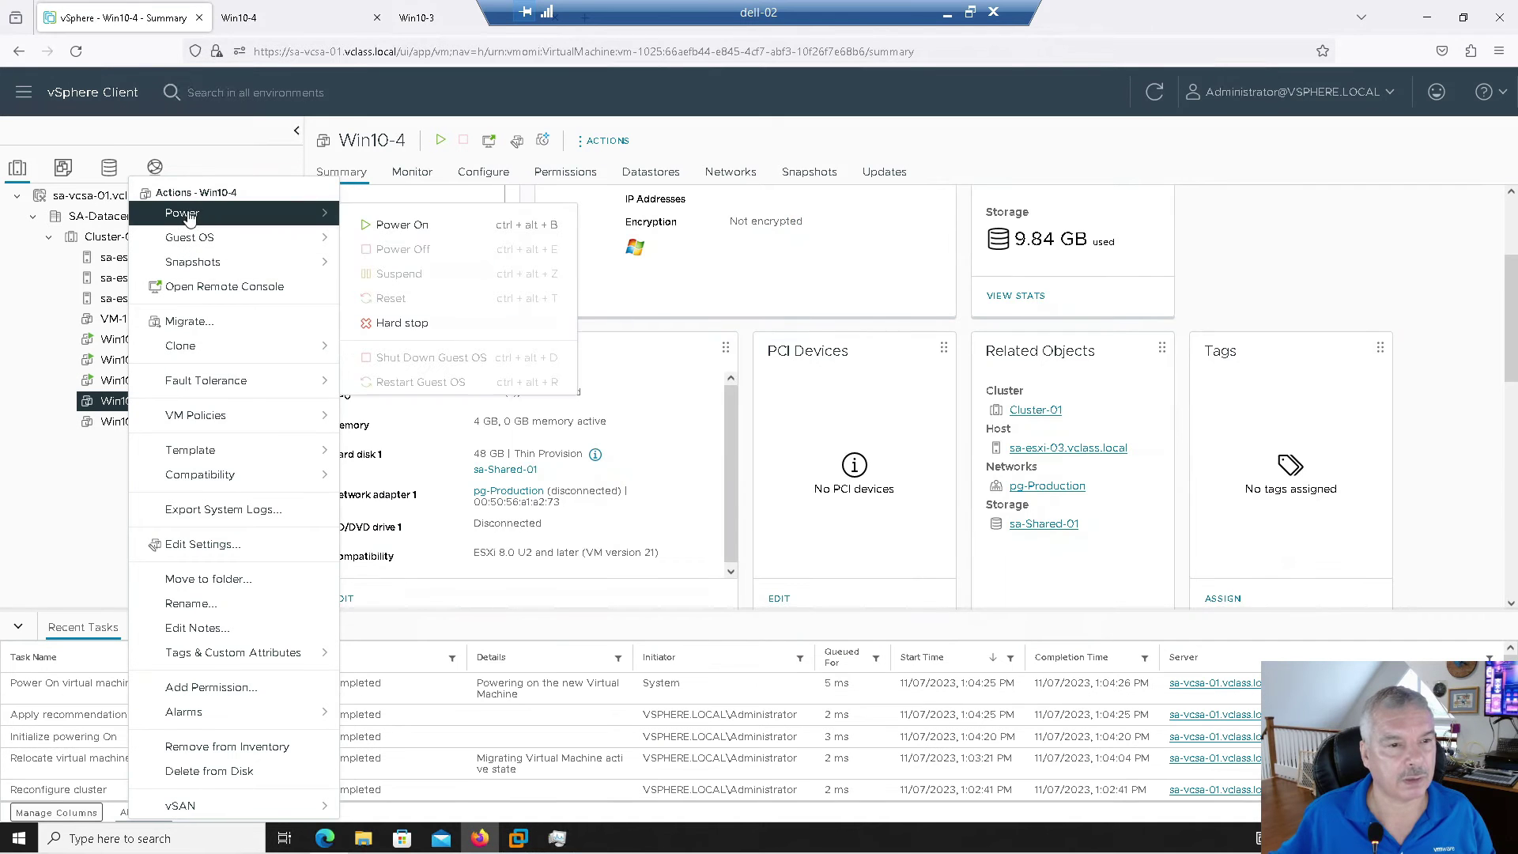
pyautogui.click(376, 226)
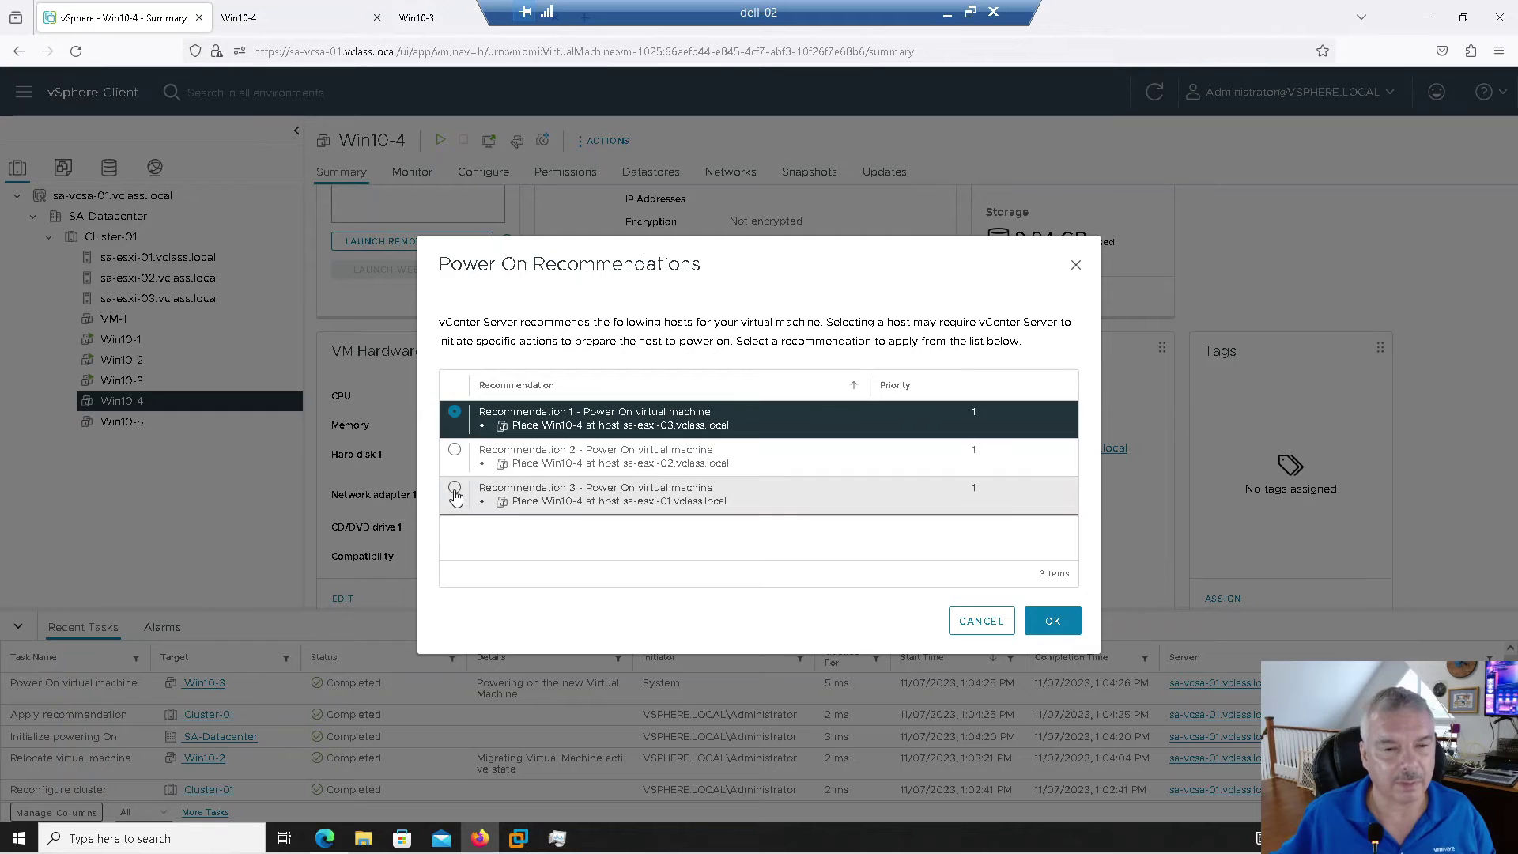
pyautogui.click(455, 493)
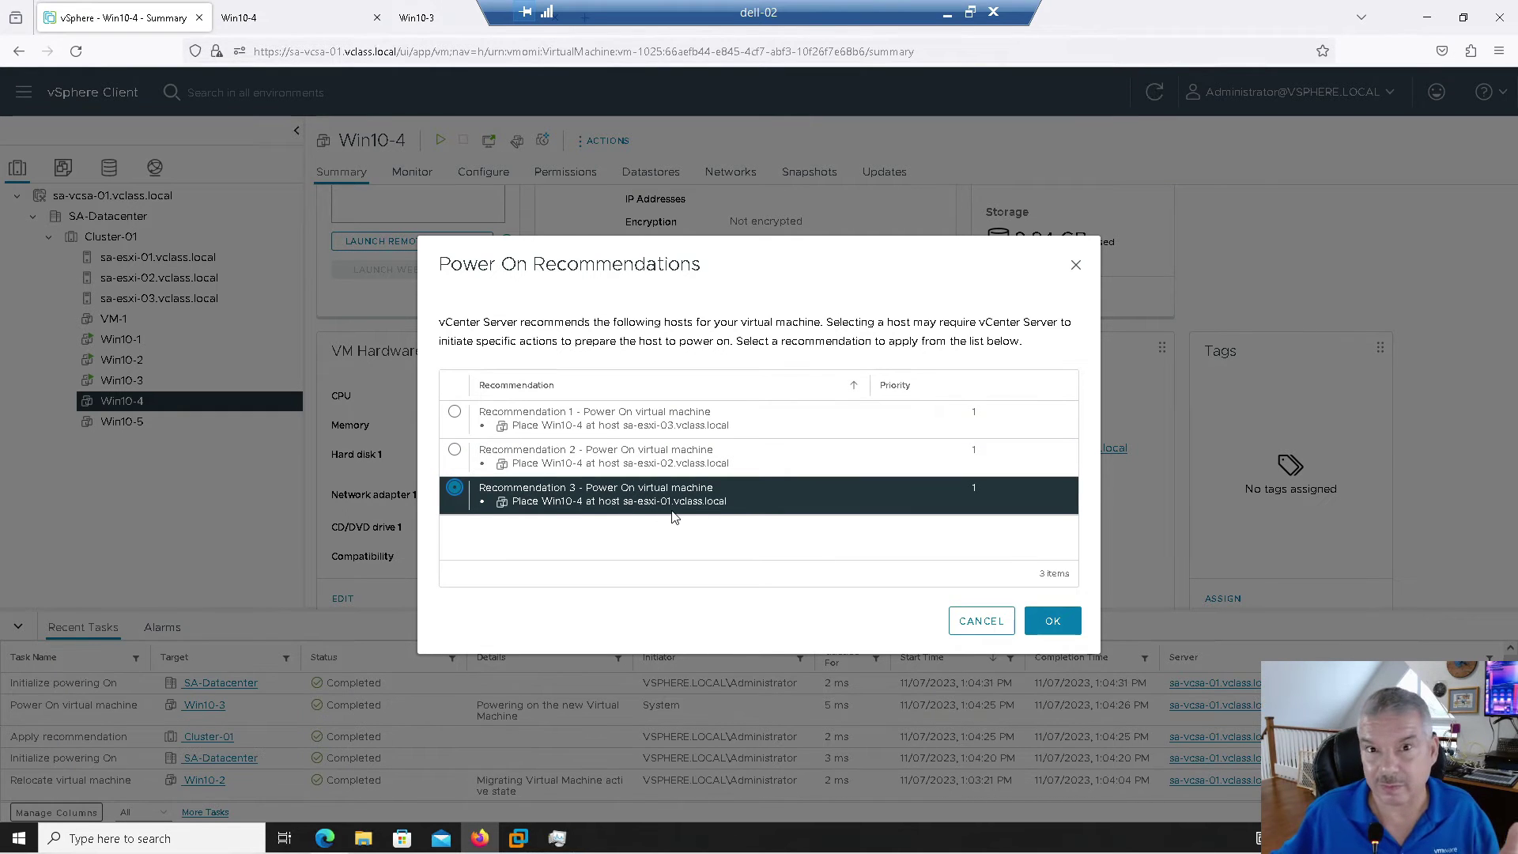
pyautogui.click(1054, 623)
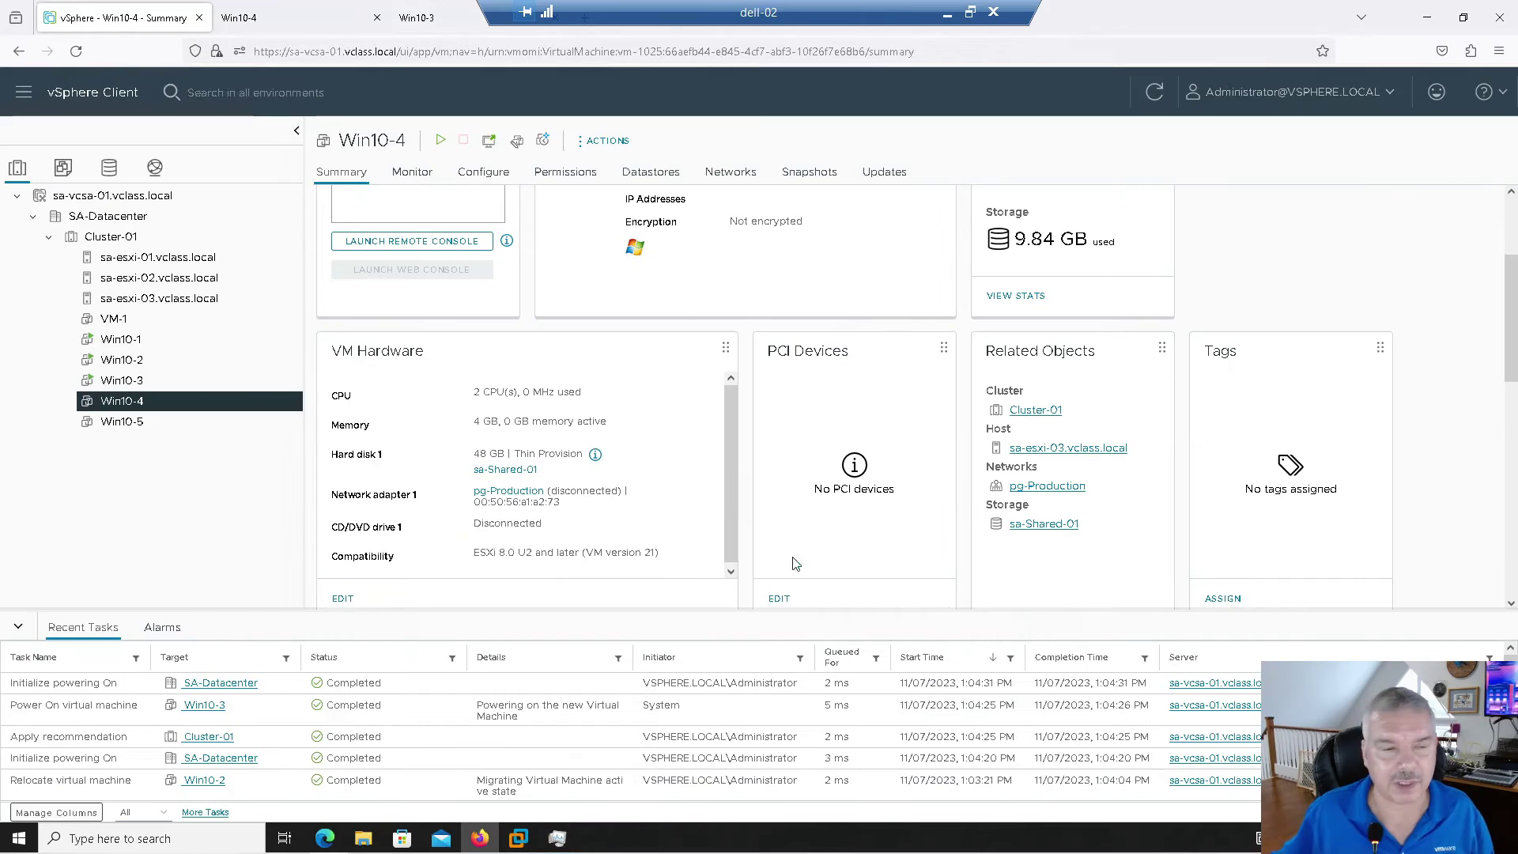
# Power on Win10-5, also accepting the recommendation for placement on host sa-esxi-01.vclass.local.
pyautogui.rightClick(95, 424)
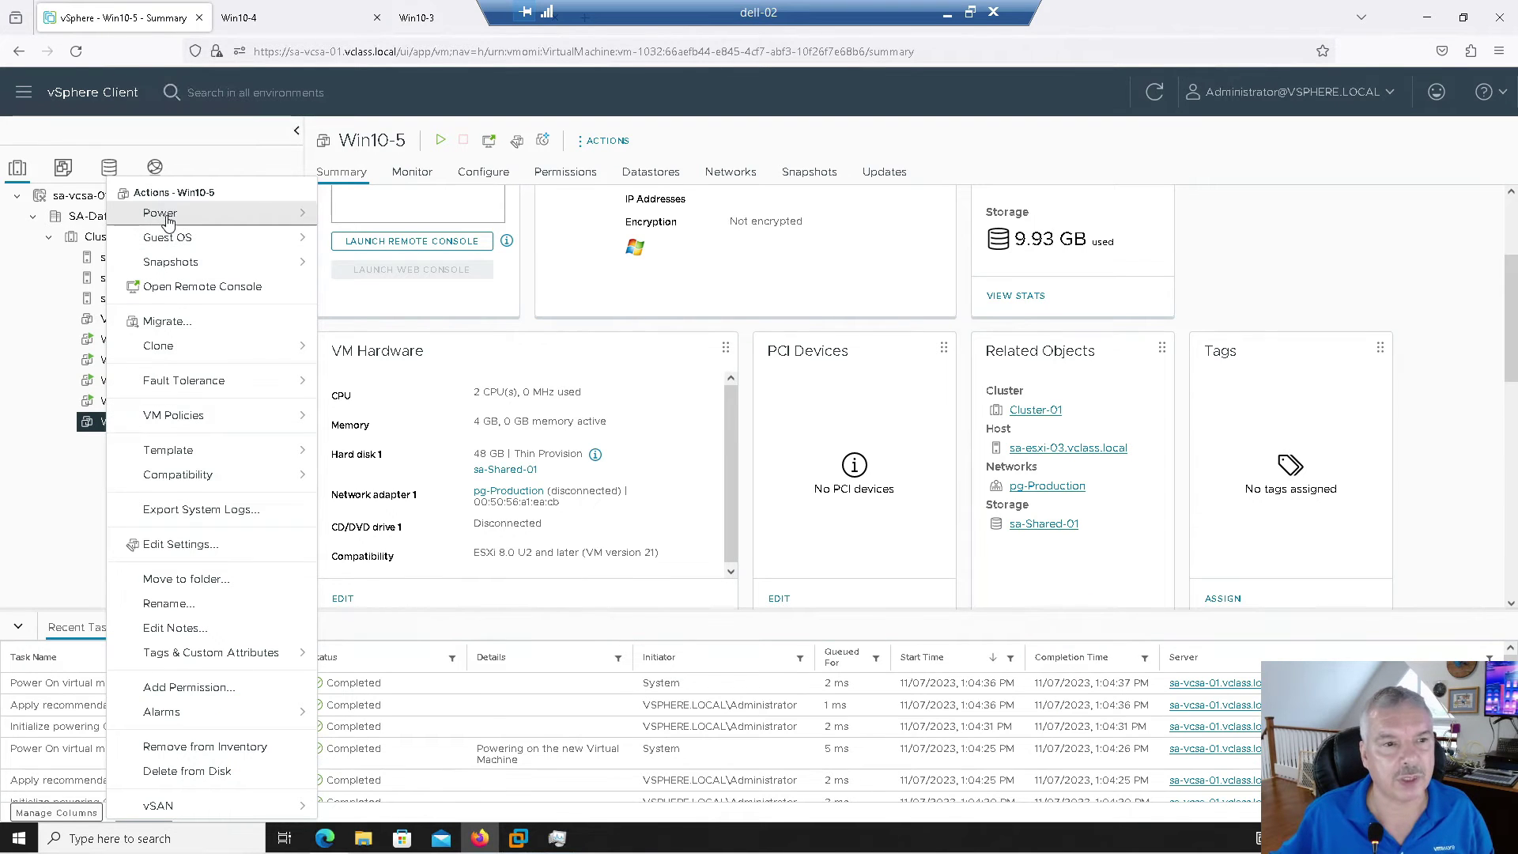
pyautogui.moveTo(200, 219)
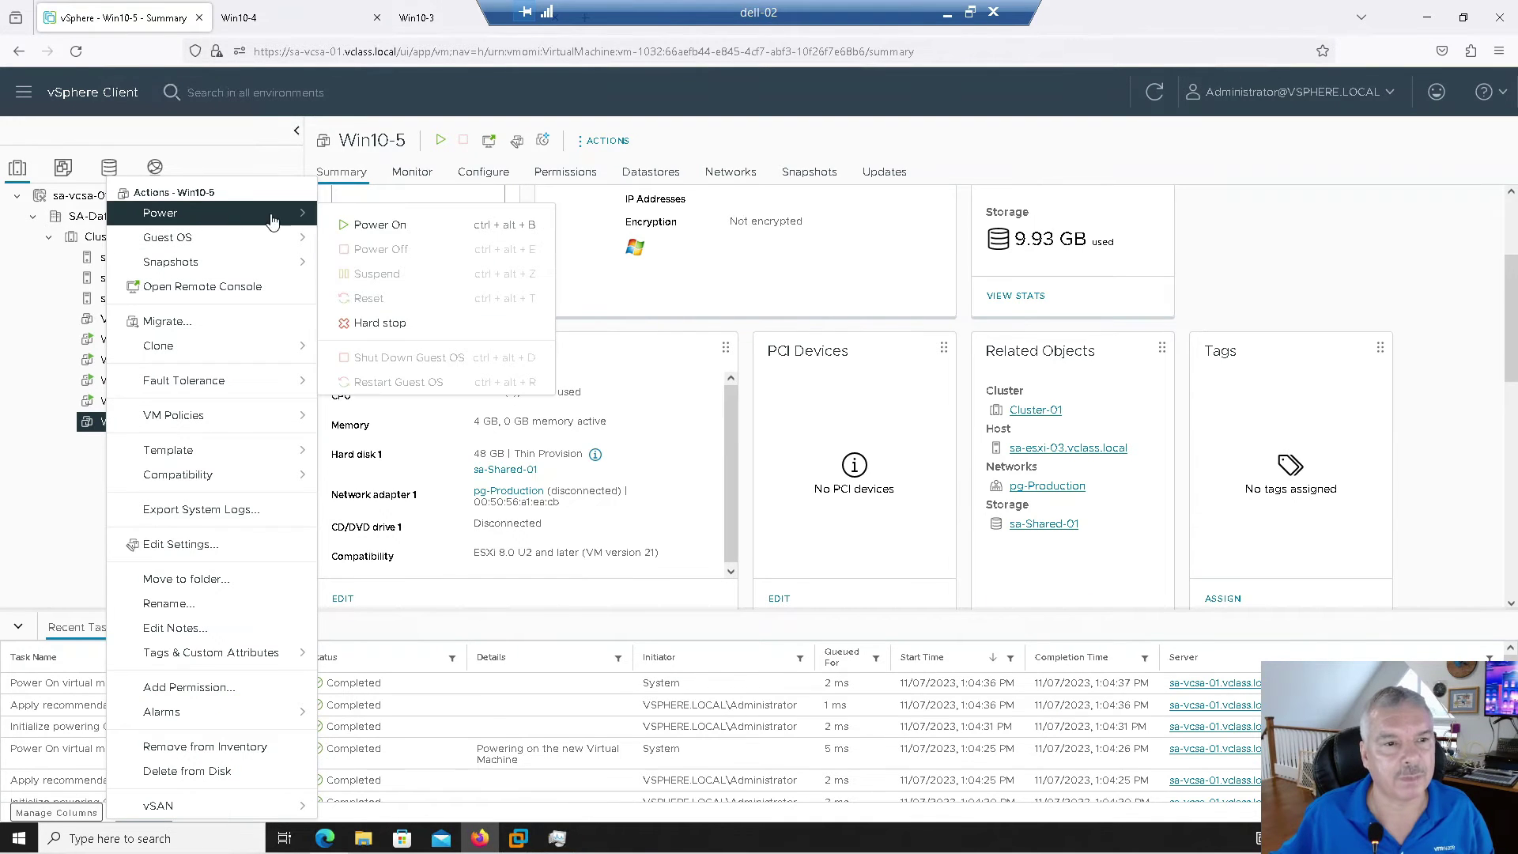
pyautogui.click(403, 229)
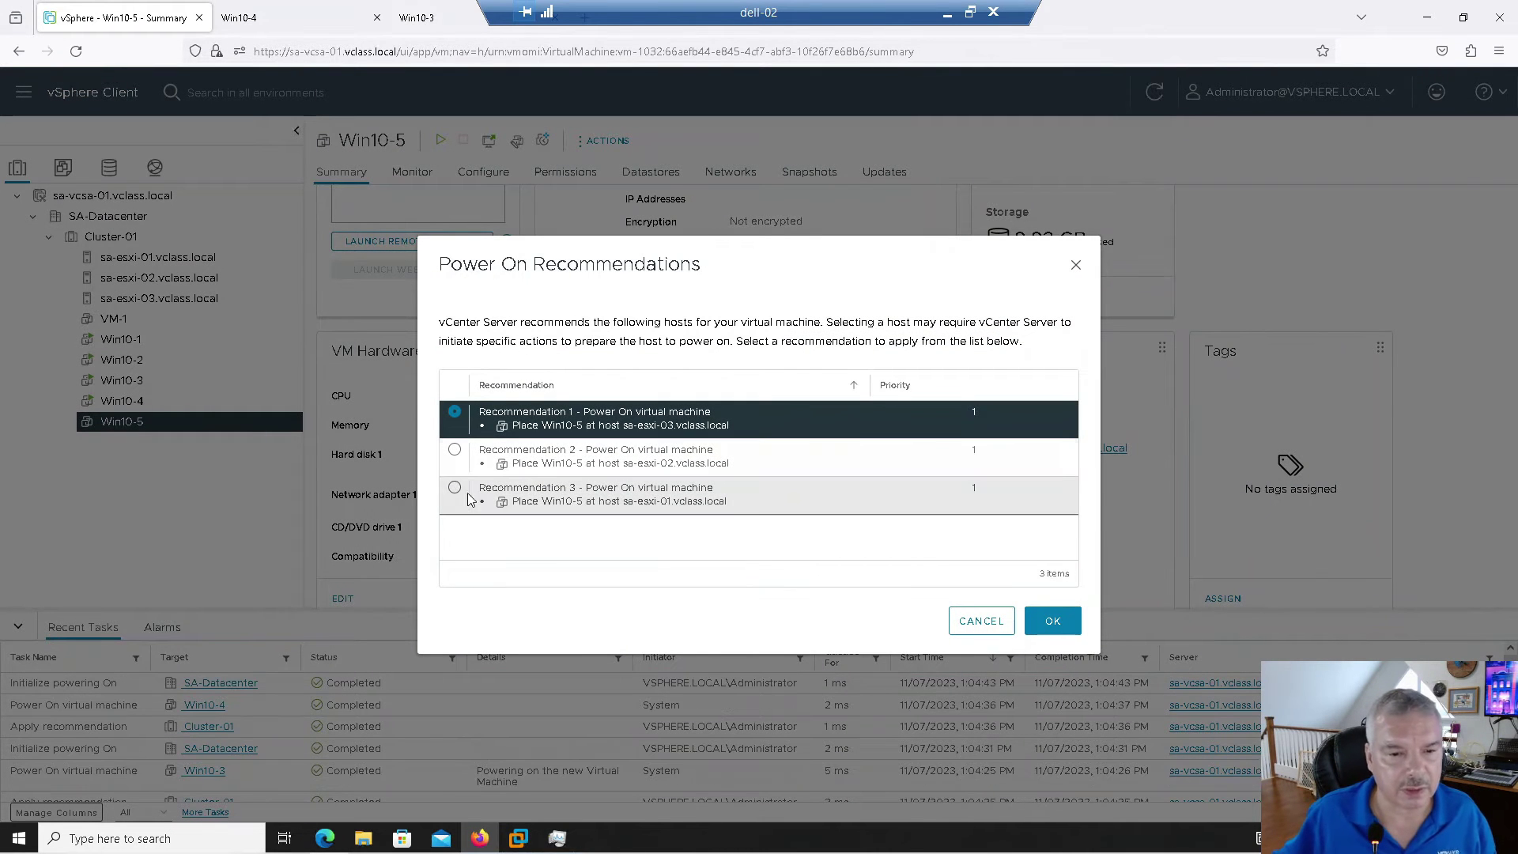
pyautogui.click(499, 496)
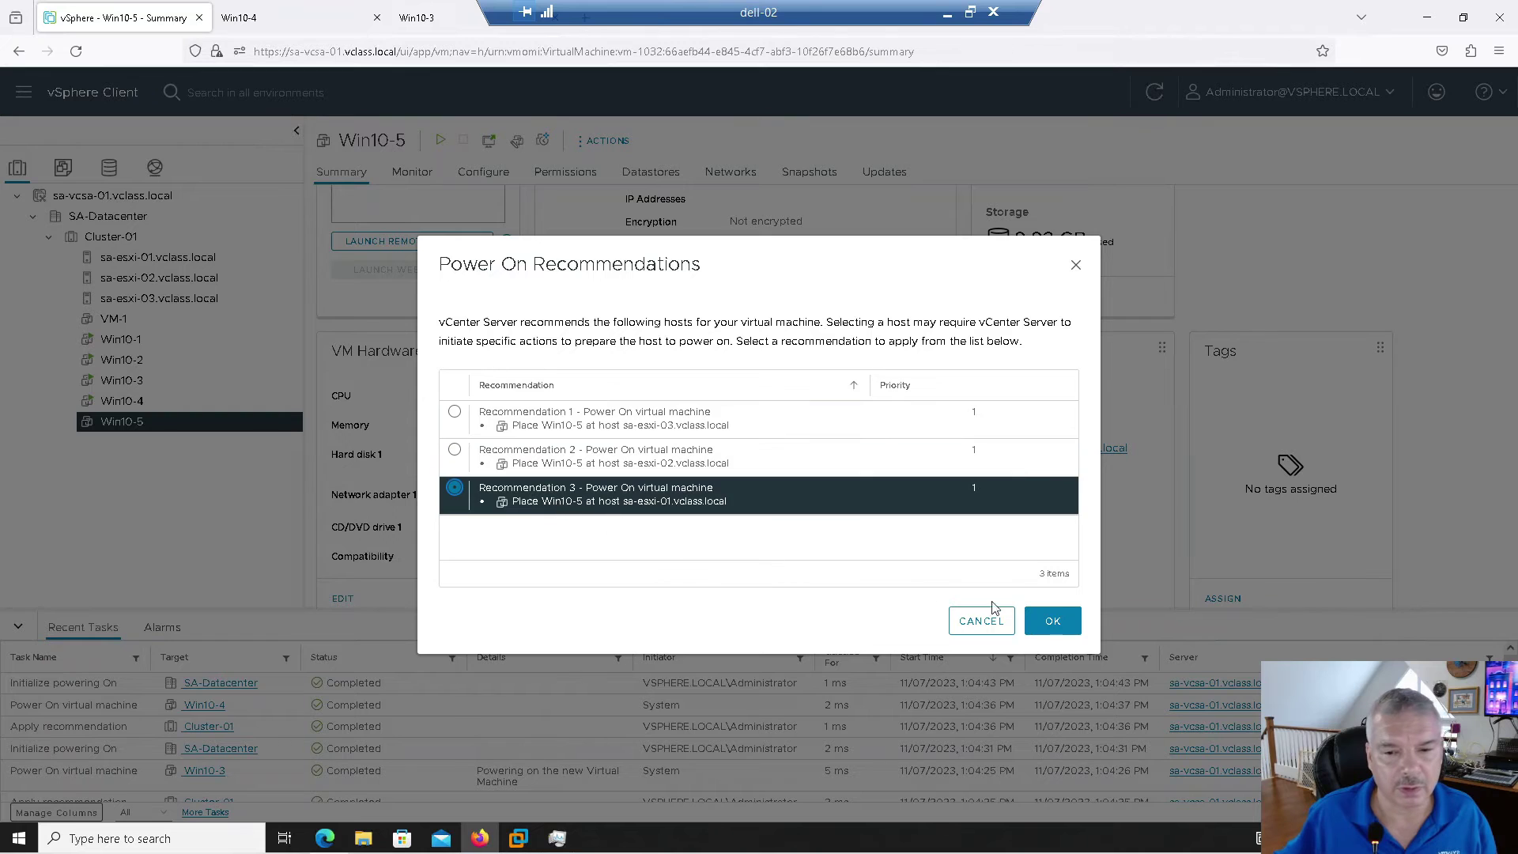
pyautogui.click(1052, 622)
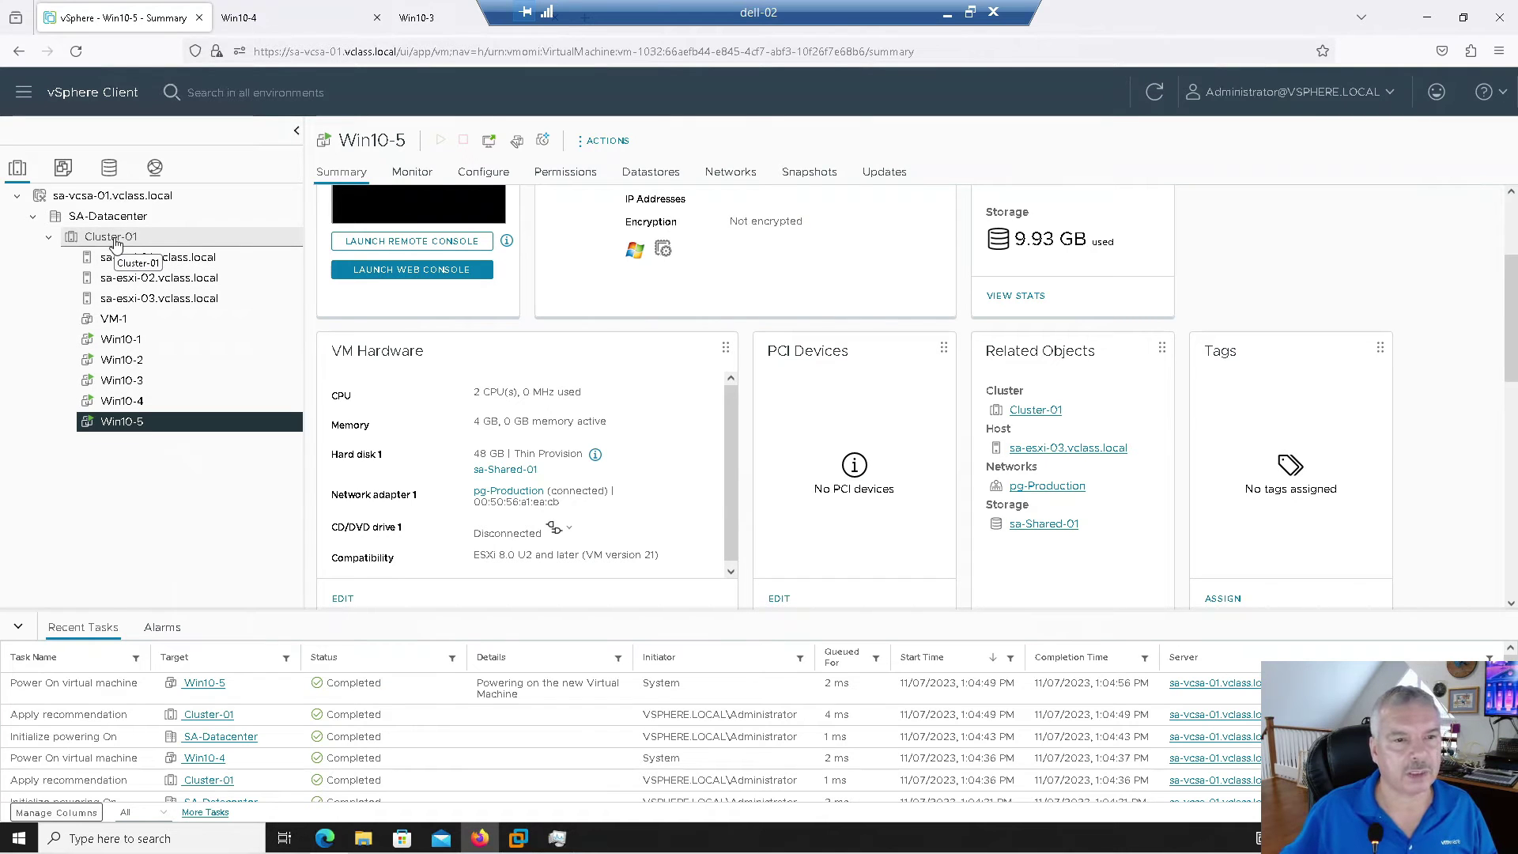
# Check Cluster-01's DRS score in its summary and view the DRS scores of all its virtual machines.
pyautogui.click(162, 239)
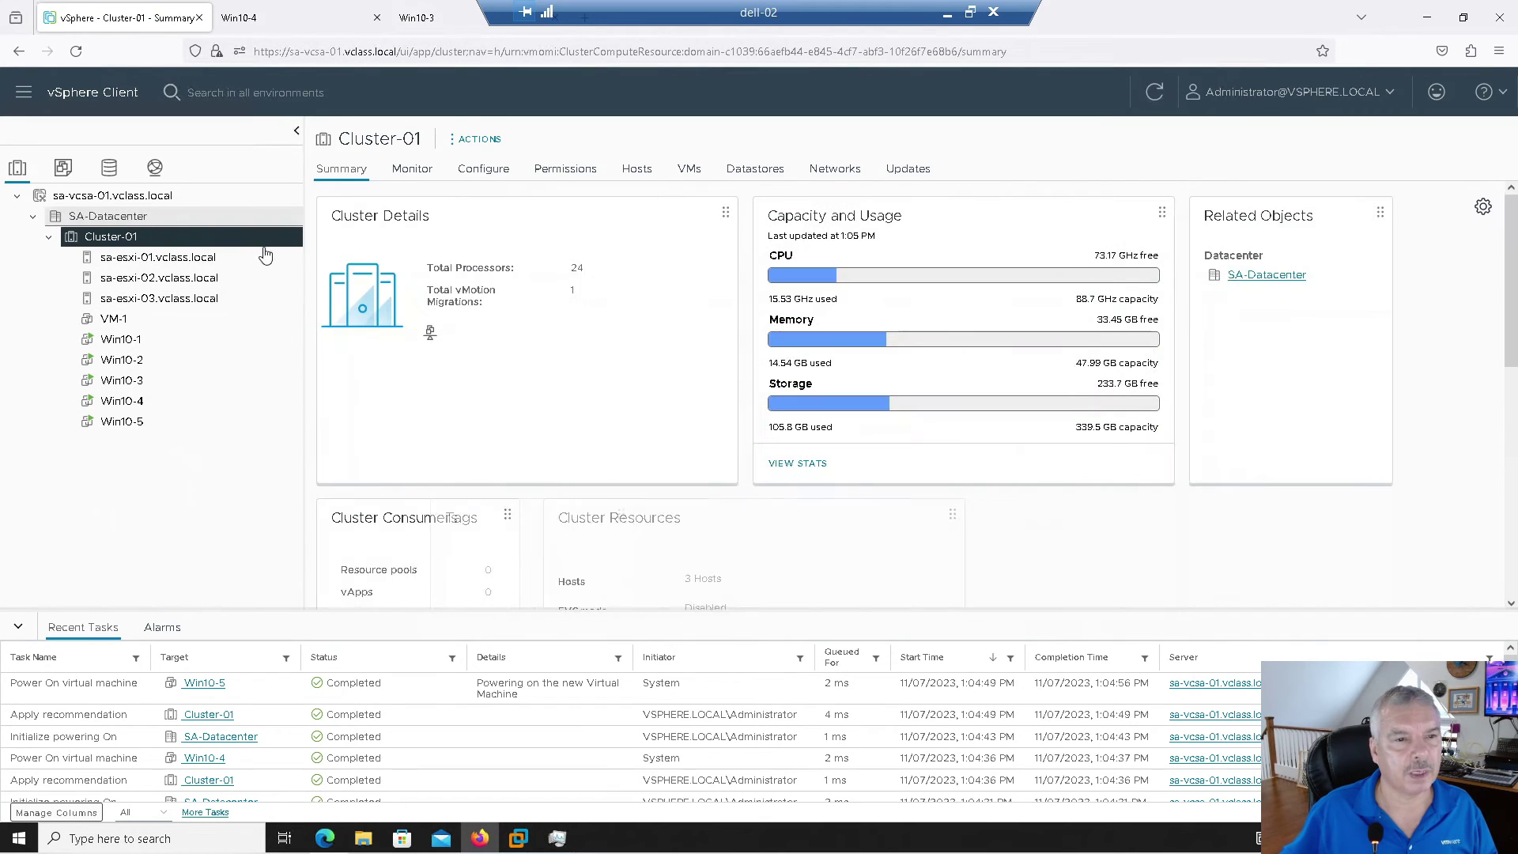
pyautogui.scroll(-3, 633, 324)
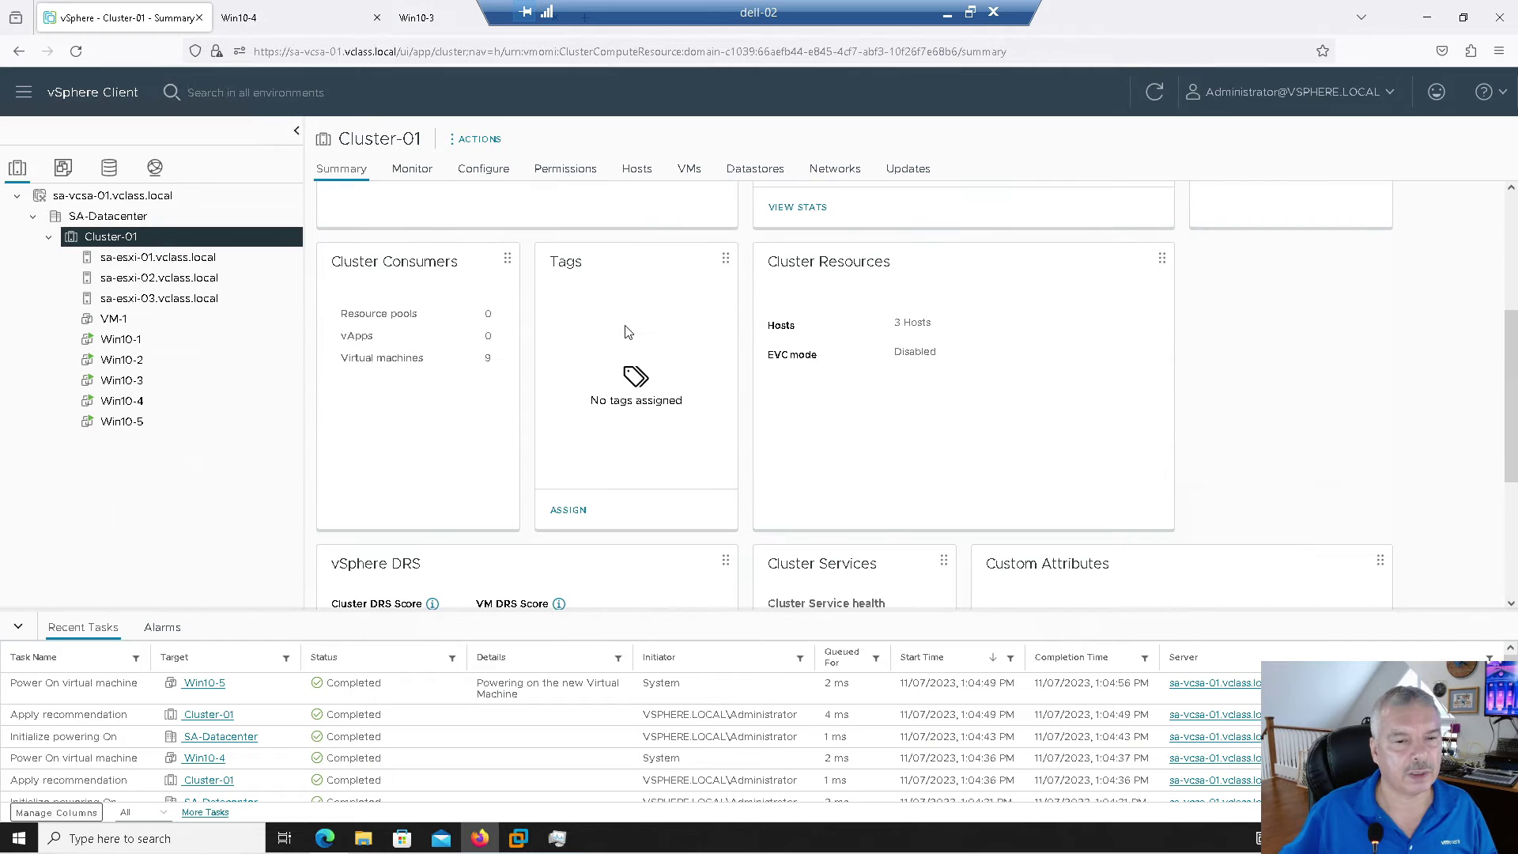
pyautogui.scroll(-3, 628, 332)
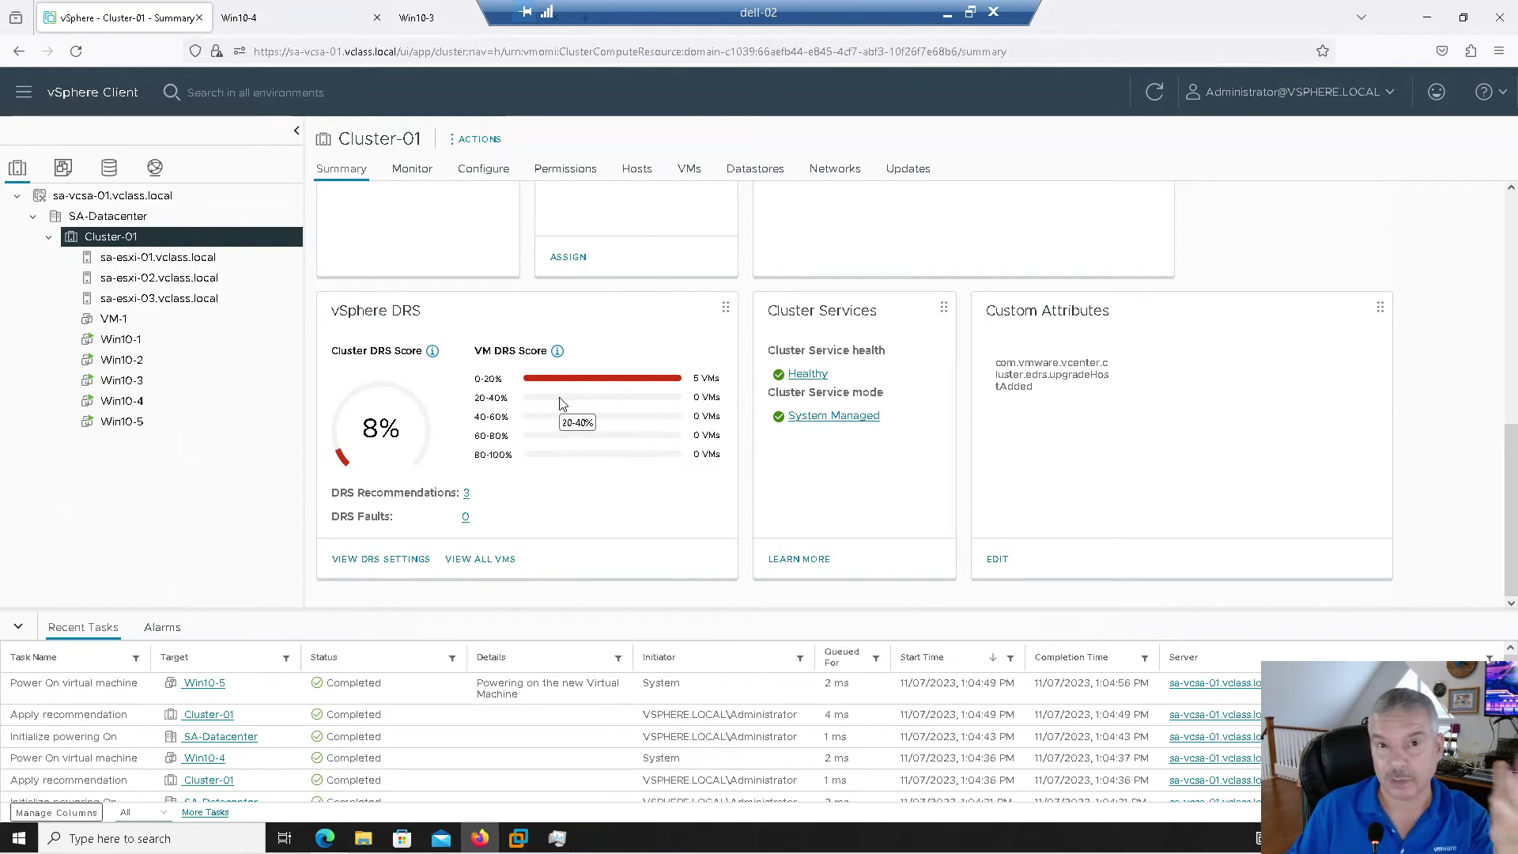
pyautogui.click(480, 562)
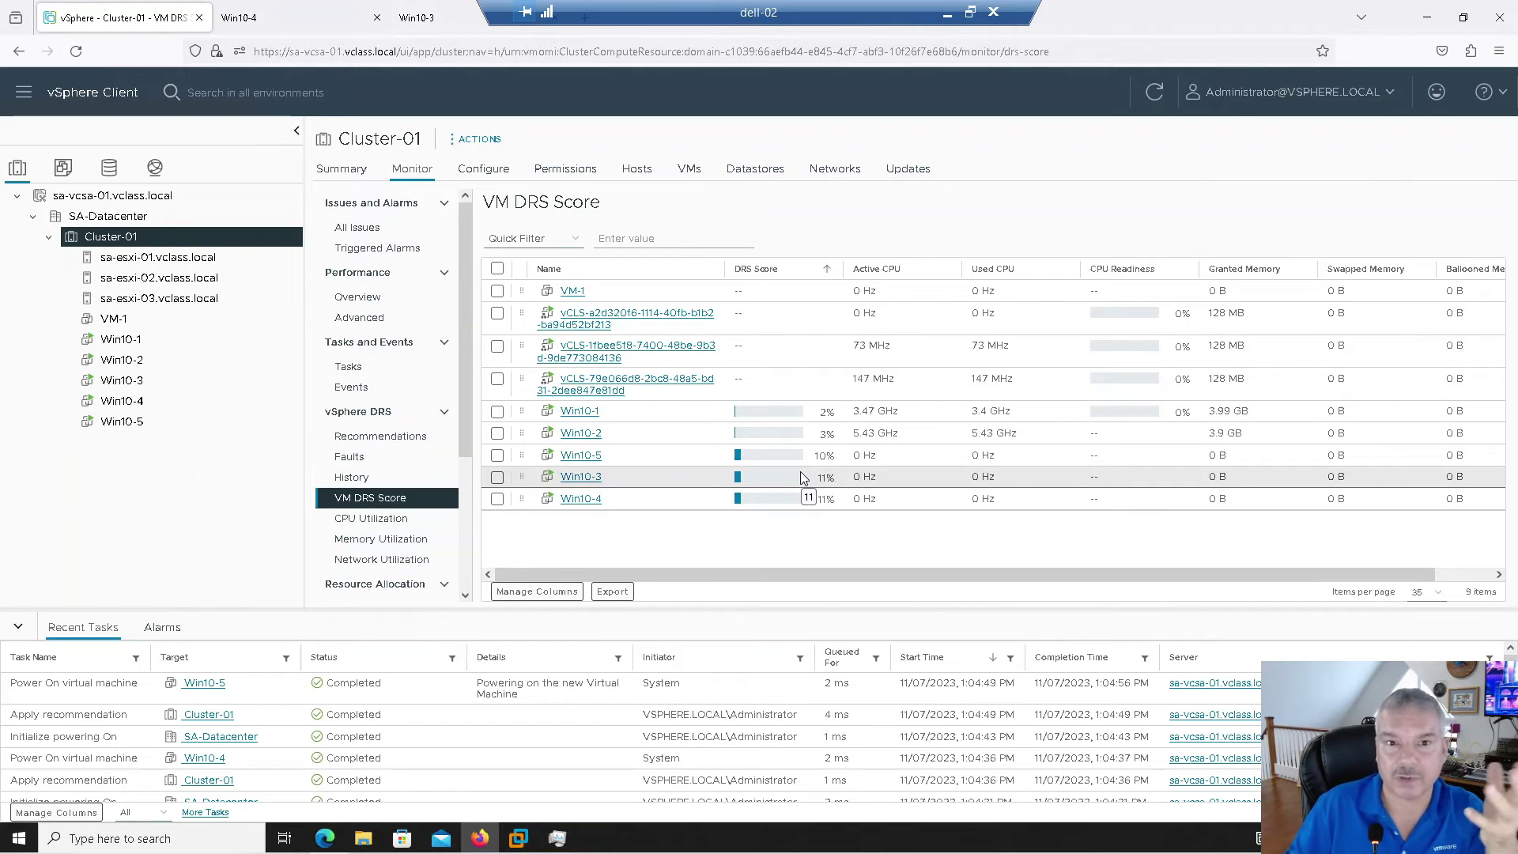
# Apply only the DRS recommendation to migrate Win10-1 from sa-esxi-01.vclass.local to sa-esxi-02.vclass.local.
pyautogui.click(398, 435)
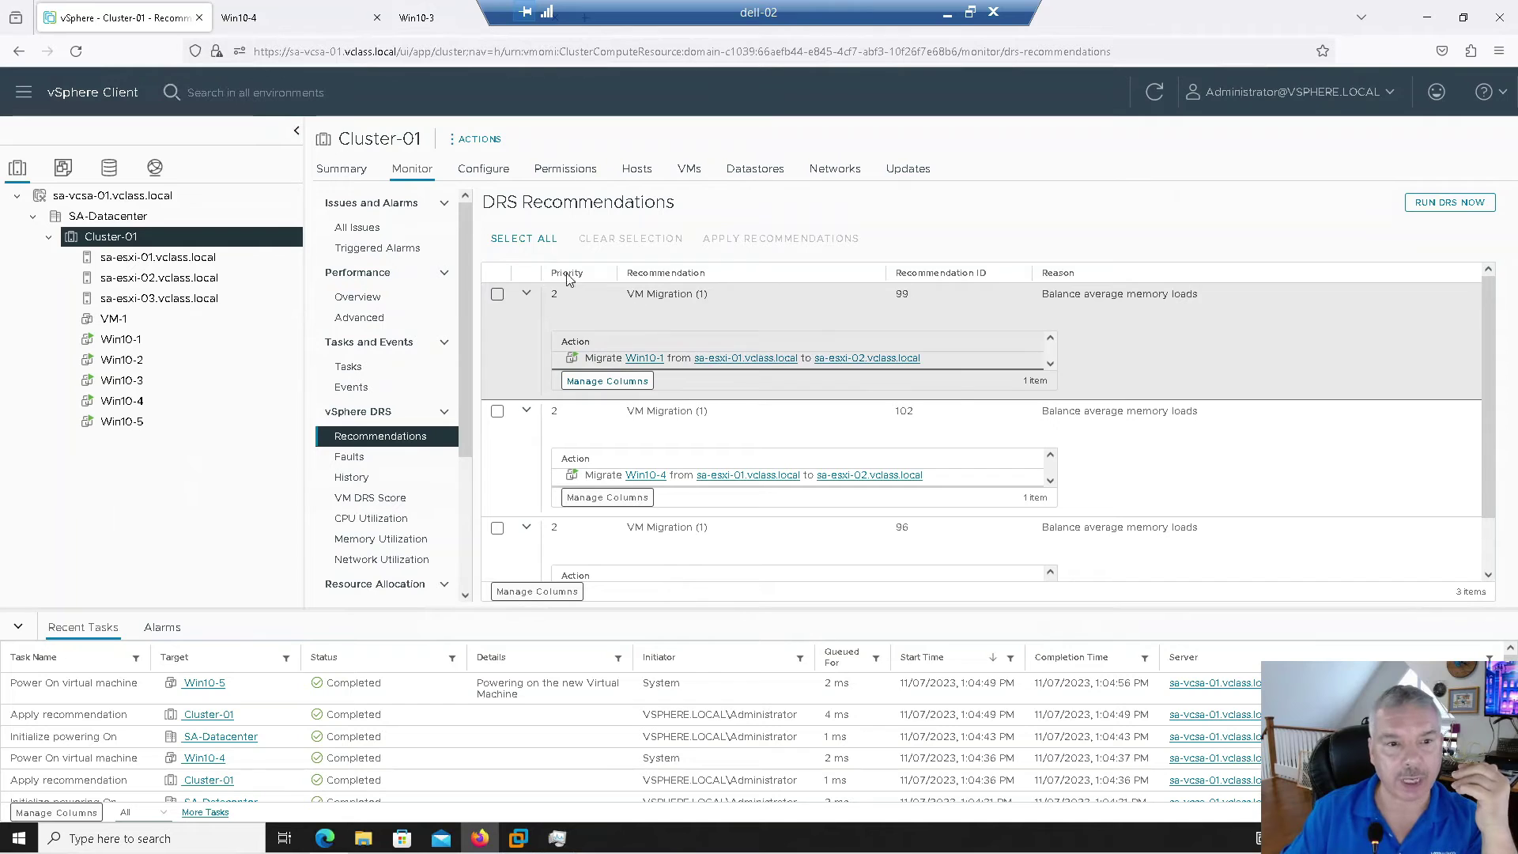
pyautogui.click(497, 294)
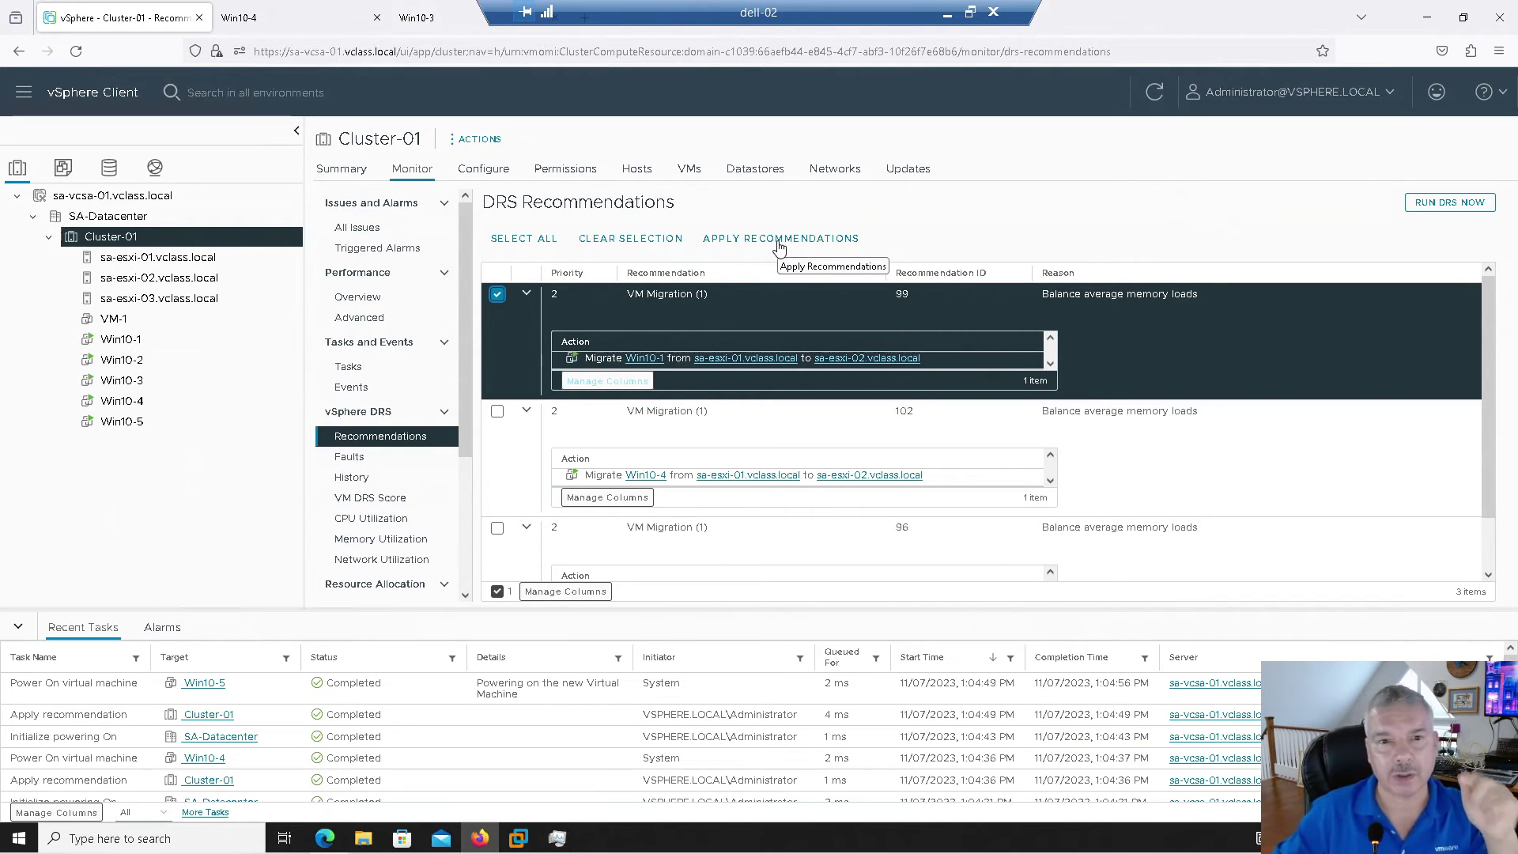
pyautogui.click(779, 240)
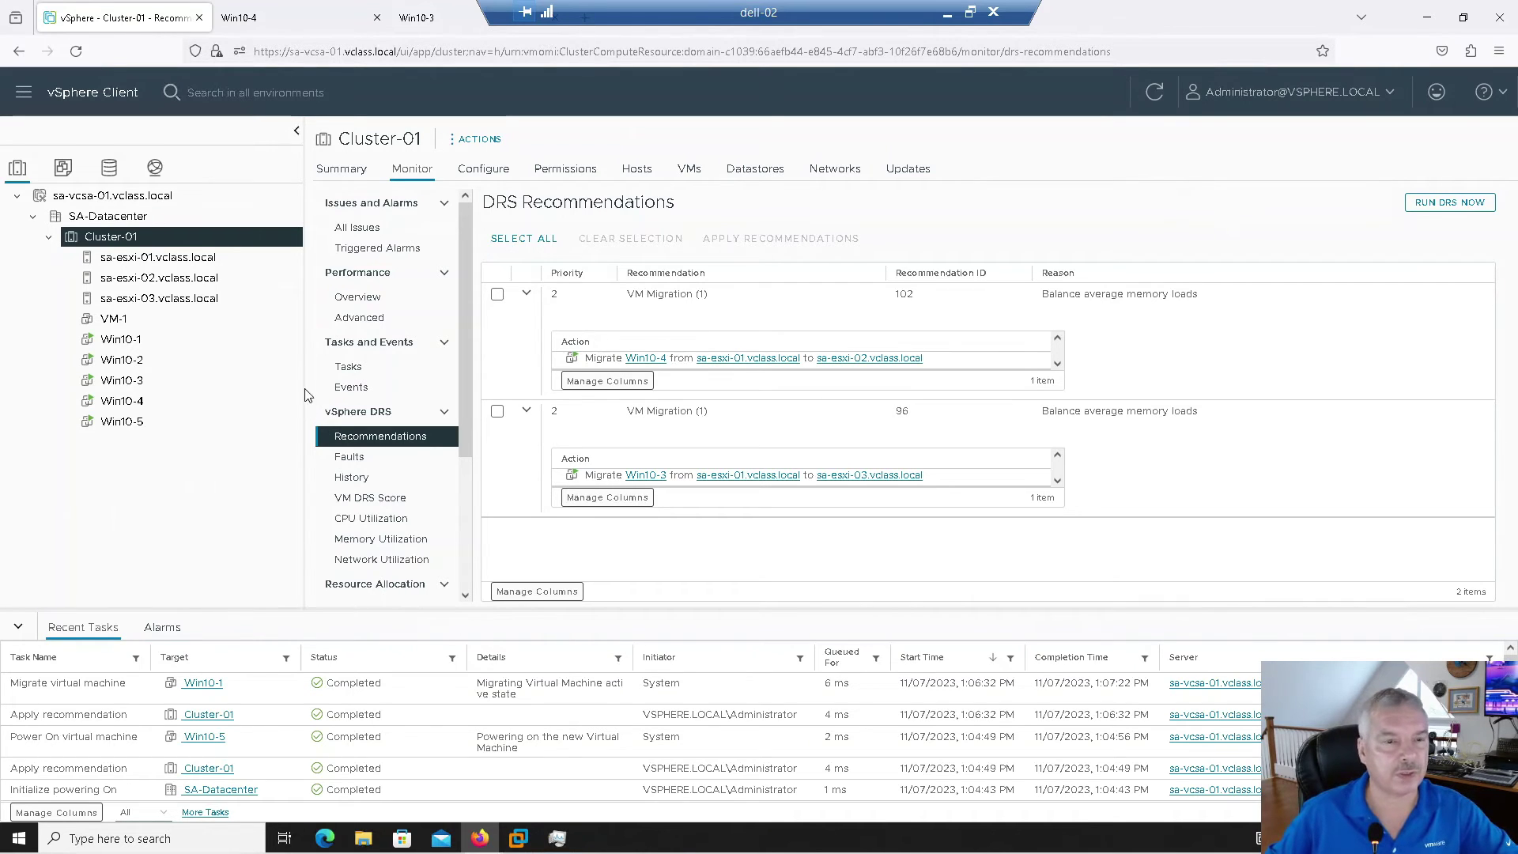
# Recheck the DRS score in Cluster-01's summary and compare the individual VM DRS scores after the Win10-1 migration.
pyautogui.click(343, 172)
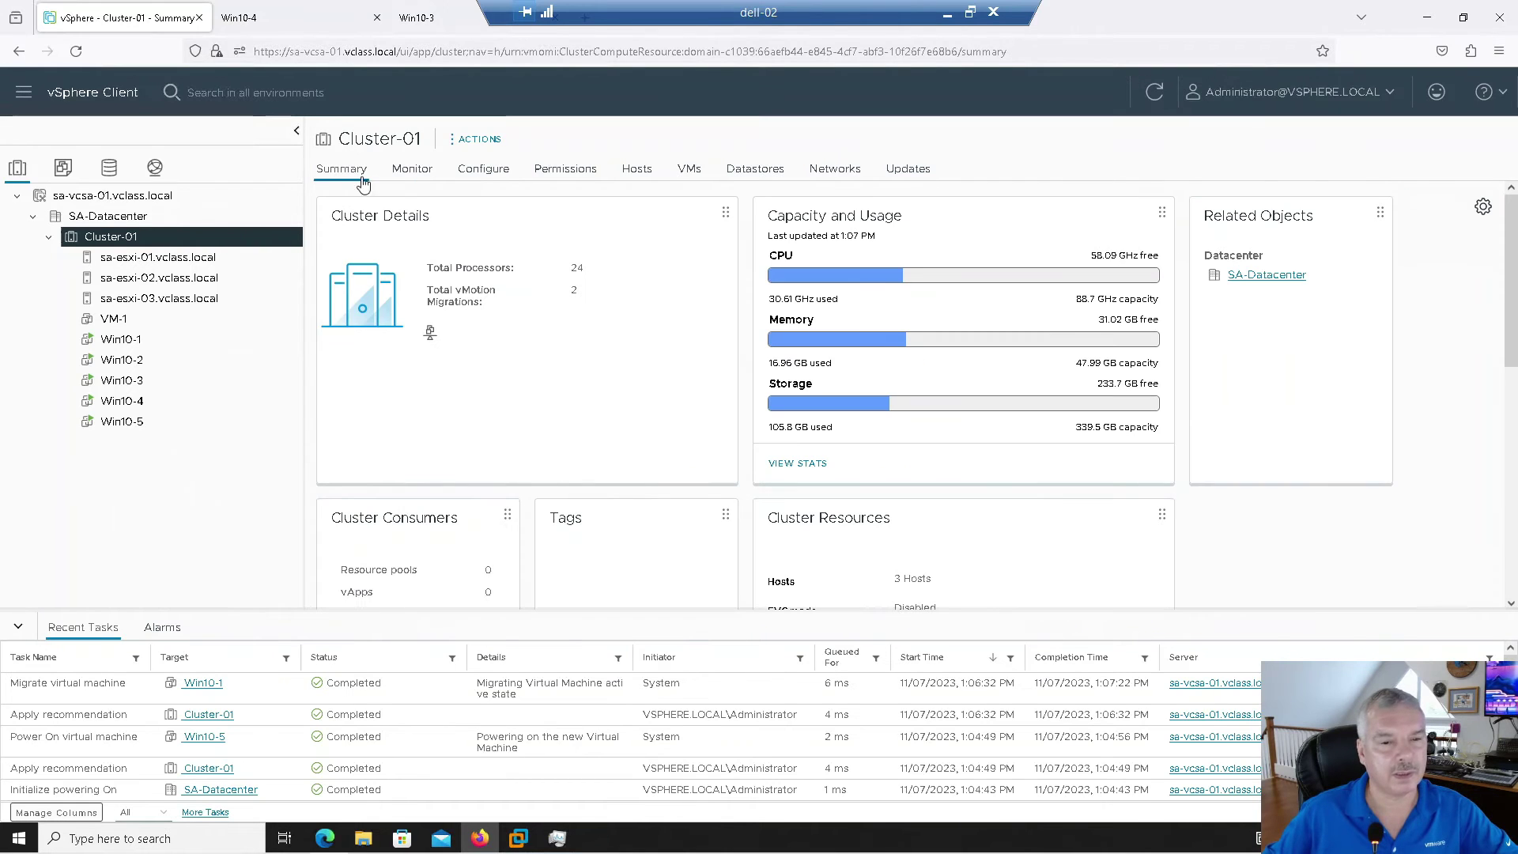
pyautogui.scroll(-5, 518, 289)
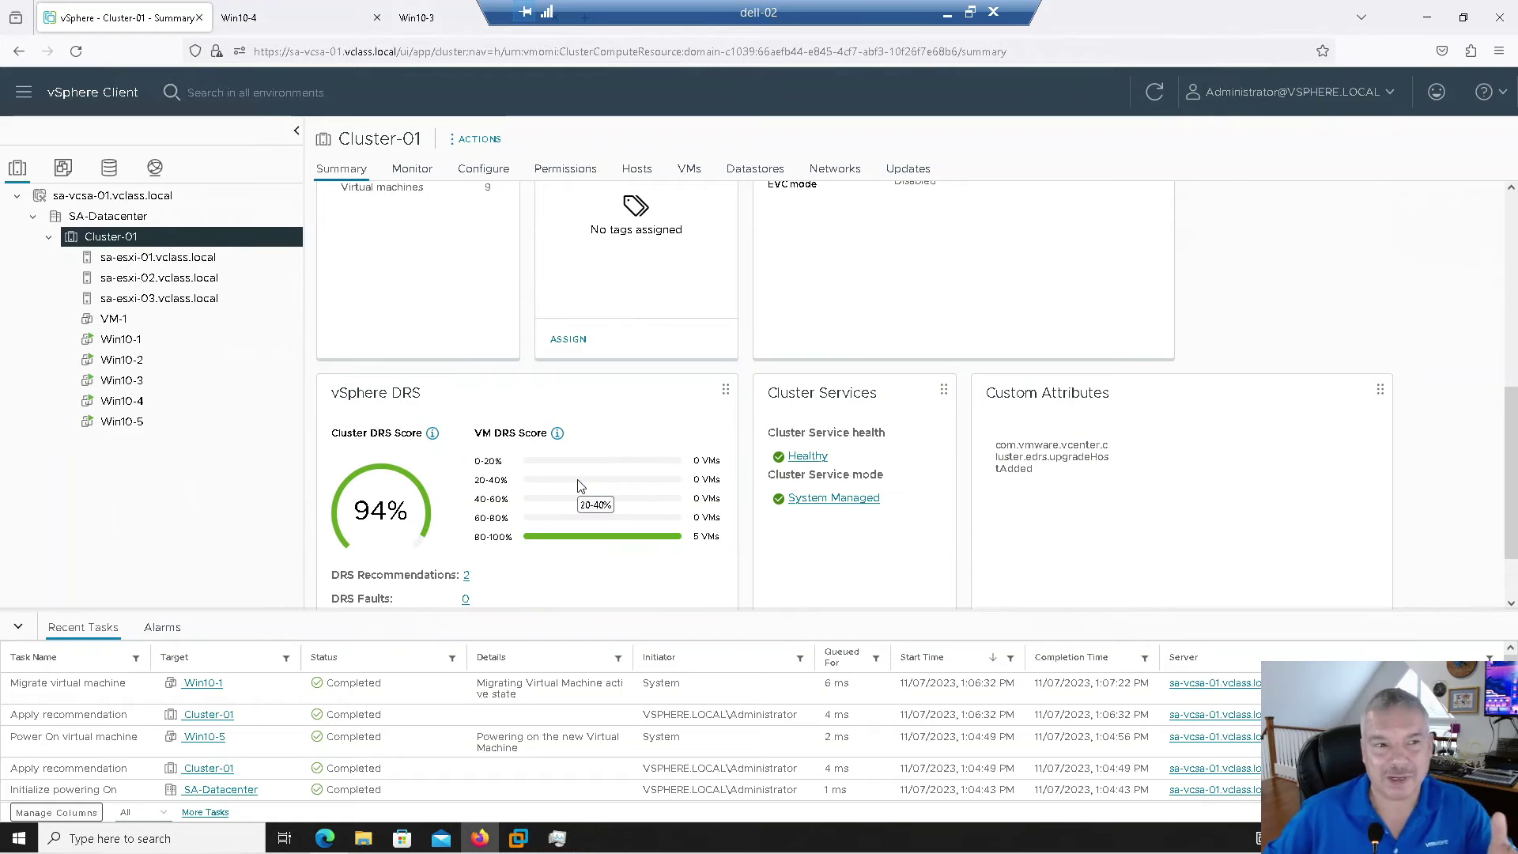
pyautogui.scroll(3, 578, 485)
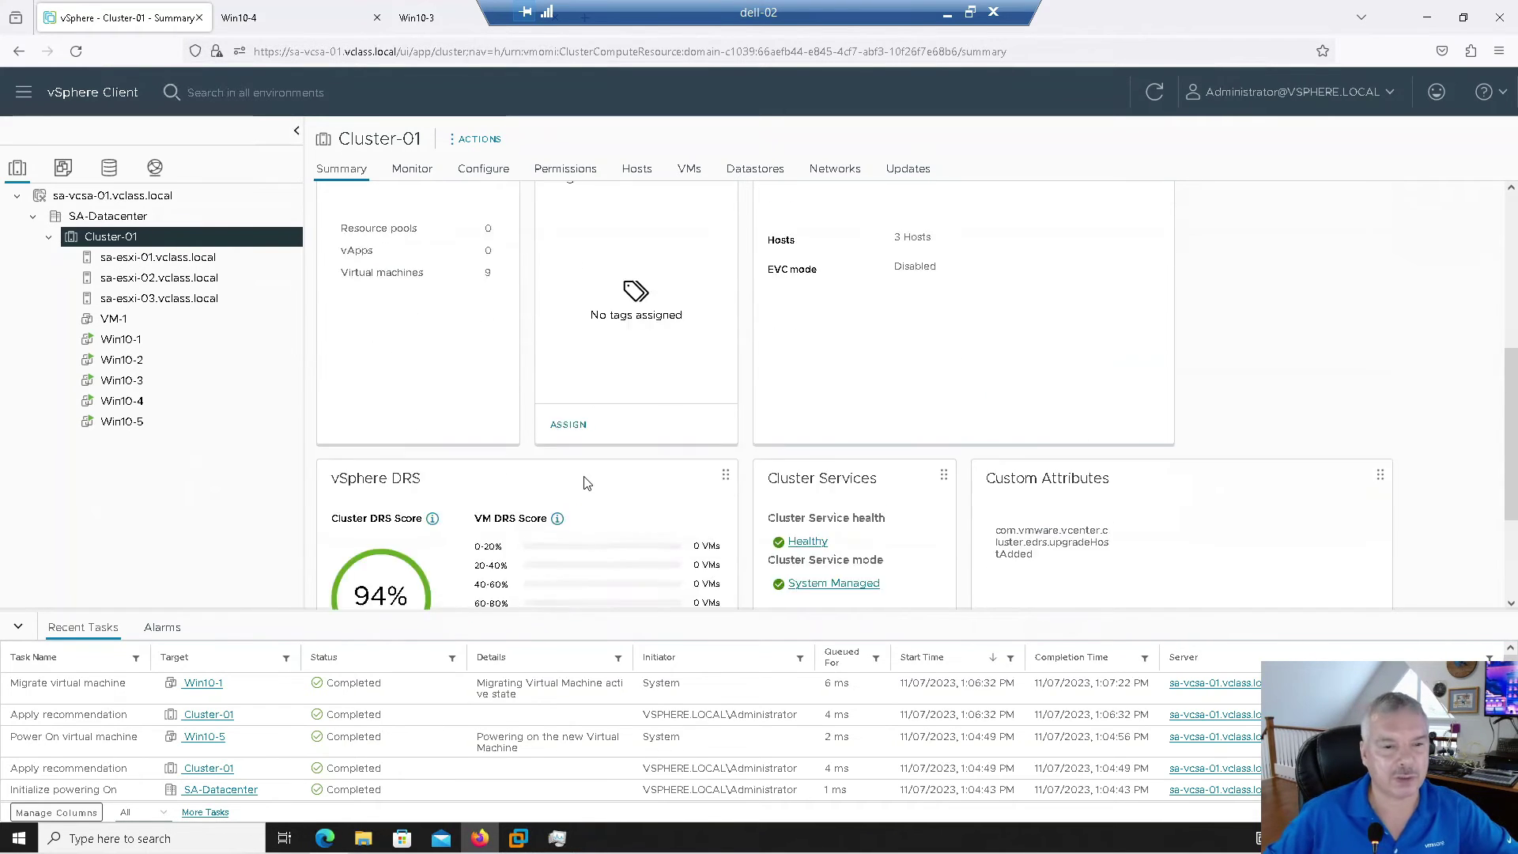
pyautogui.scroll(-4, 580, 484)
pyautogui.click(485, 561)
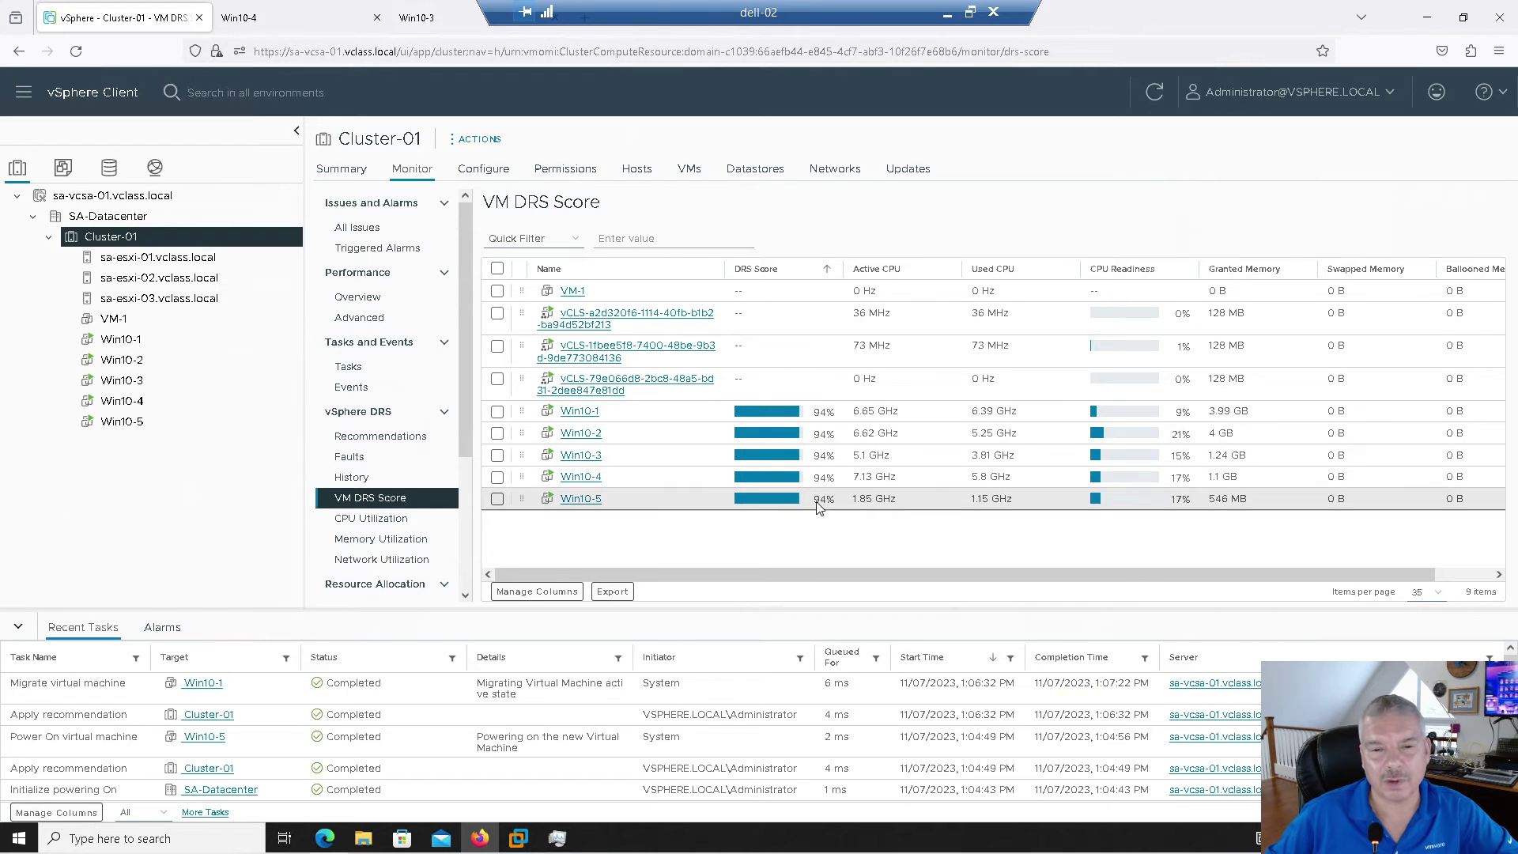
pyautogui.moveTo(819, 507)
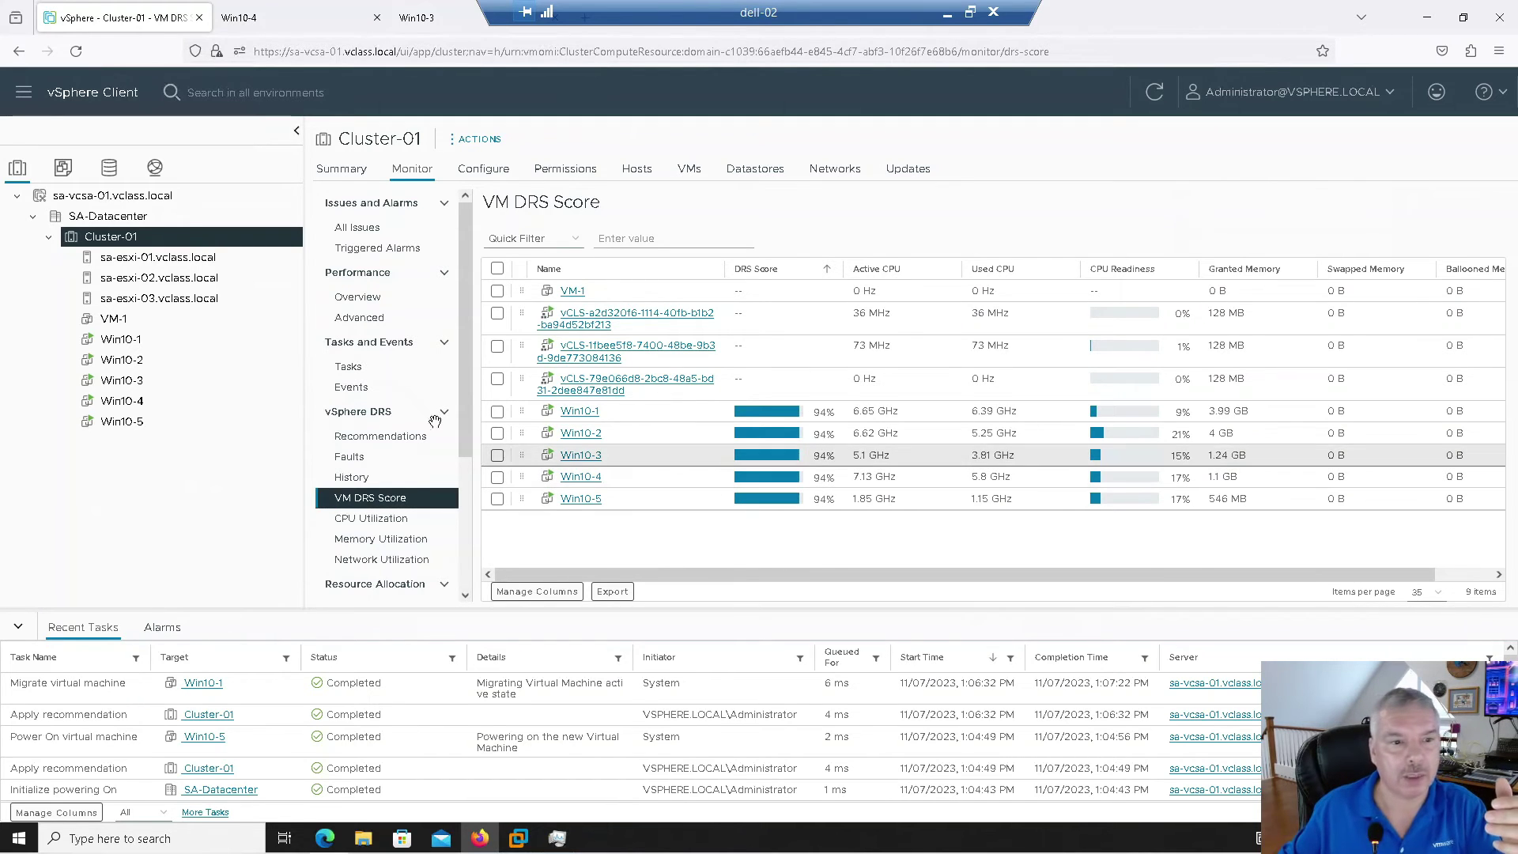
# Run DRS on Cluster-01 to refresh its recommendations, and select all the recommended migrations.
pyautogui.click(433, 441)
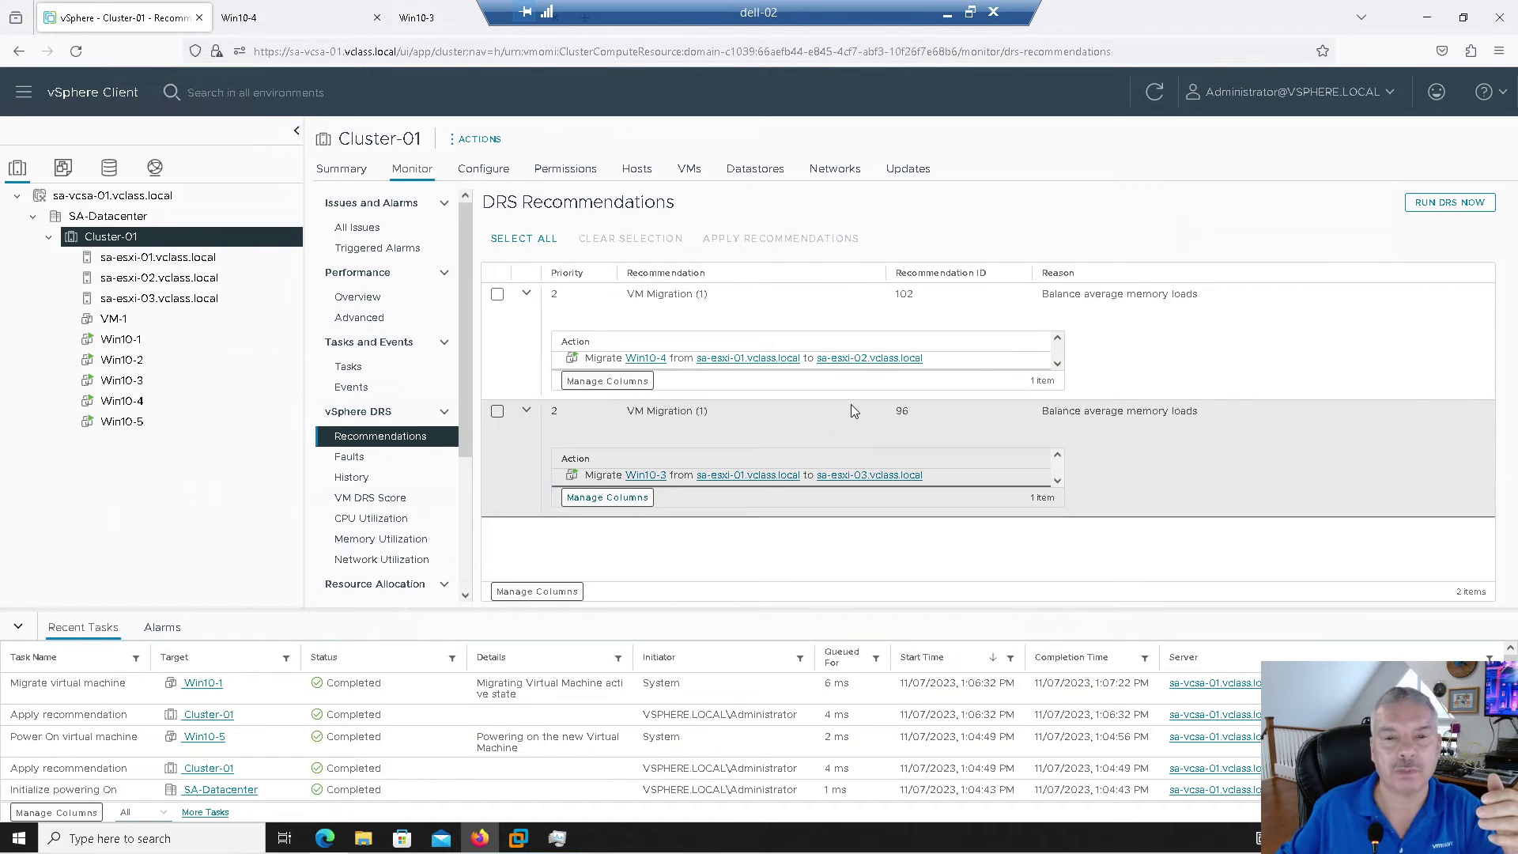
pyautogui.click(1450, 202)
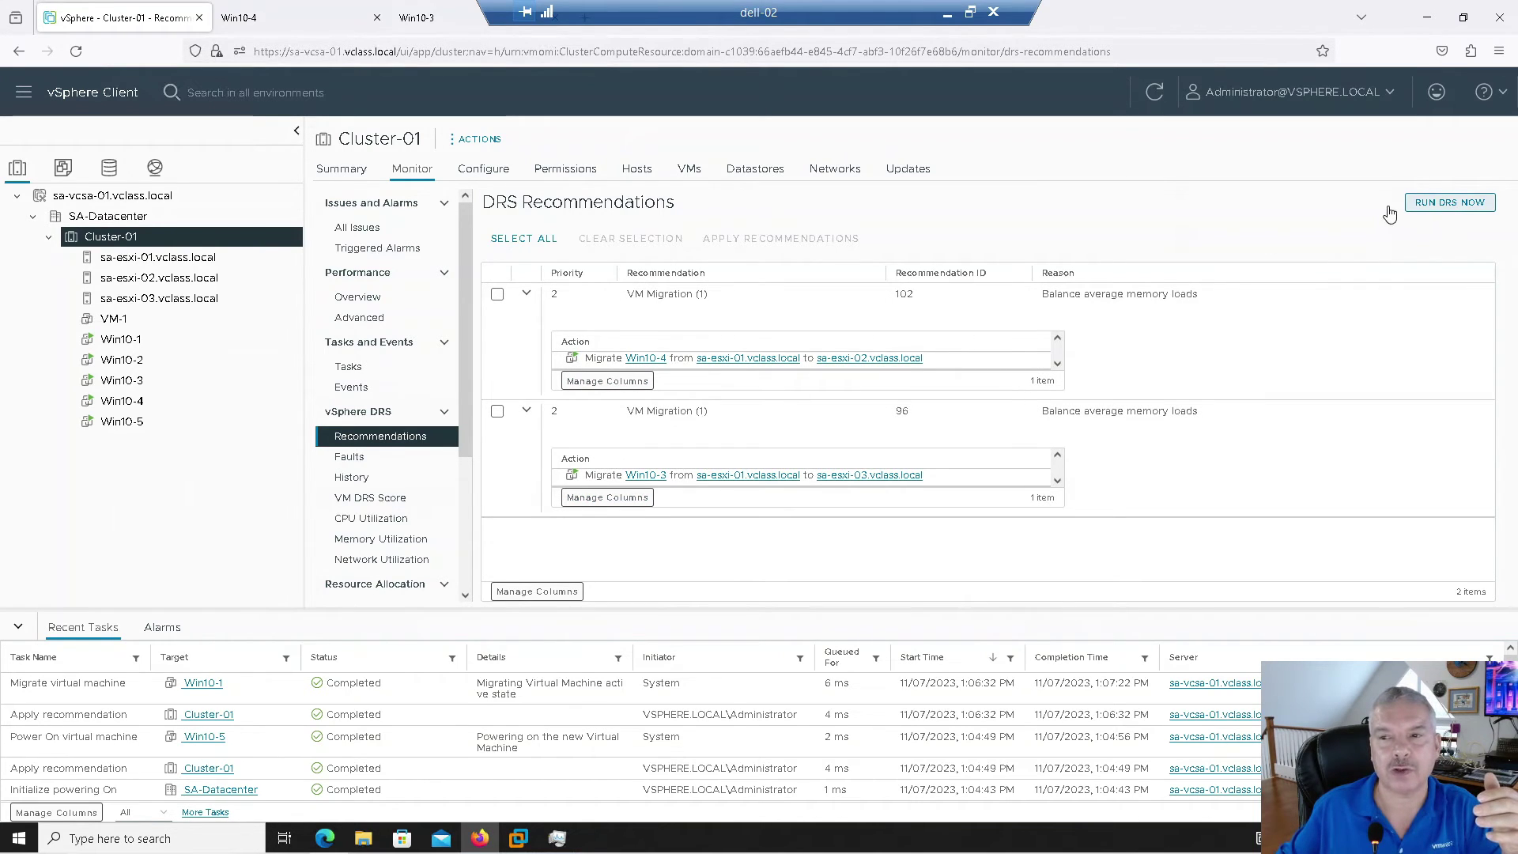
pyautogui.click(1431, 204)
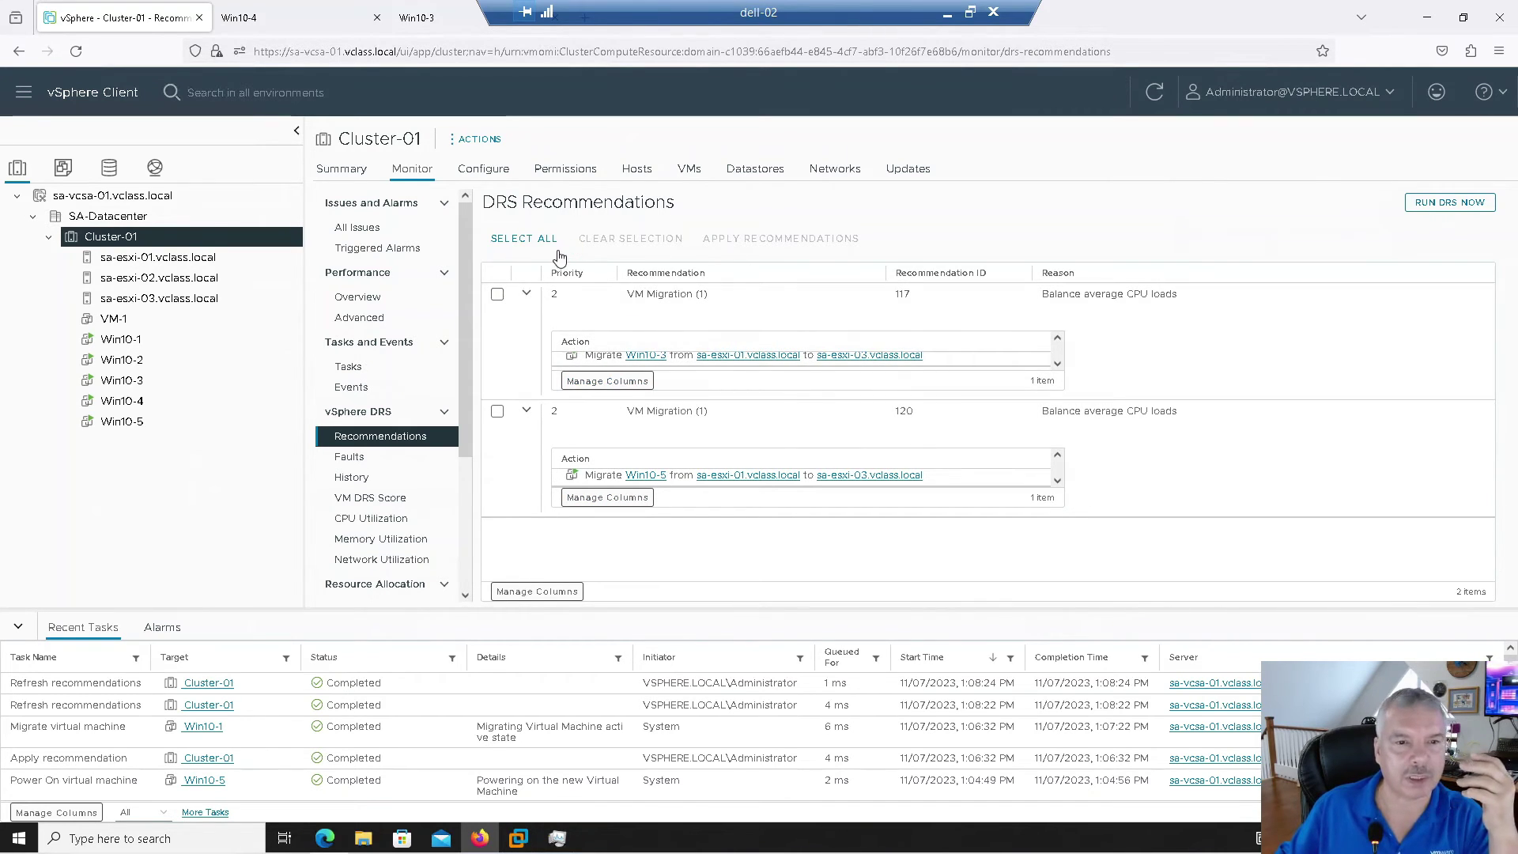
pyautogui.click(522, 238)
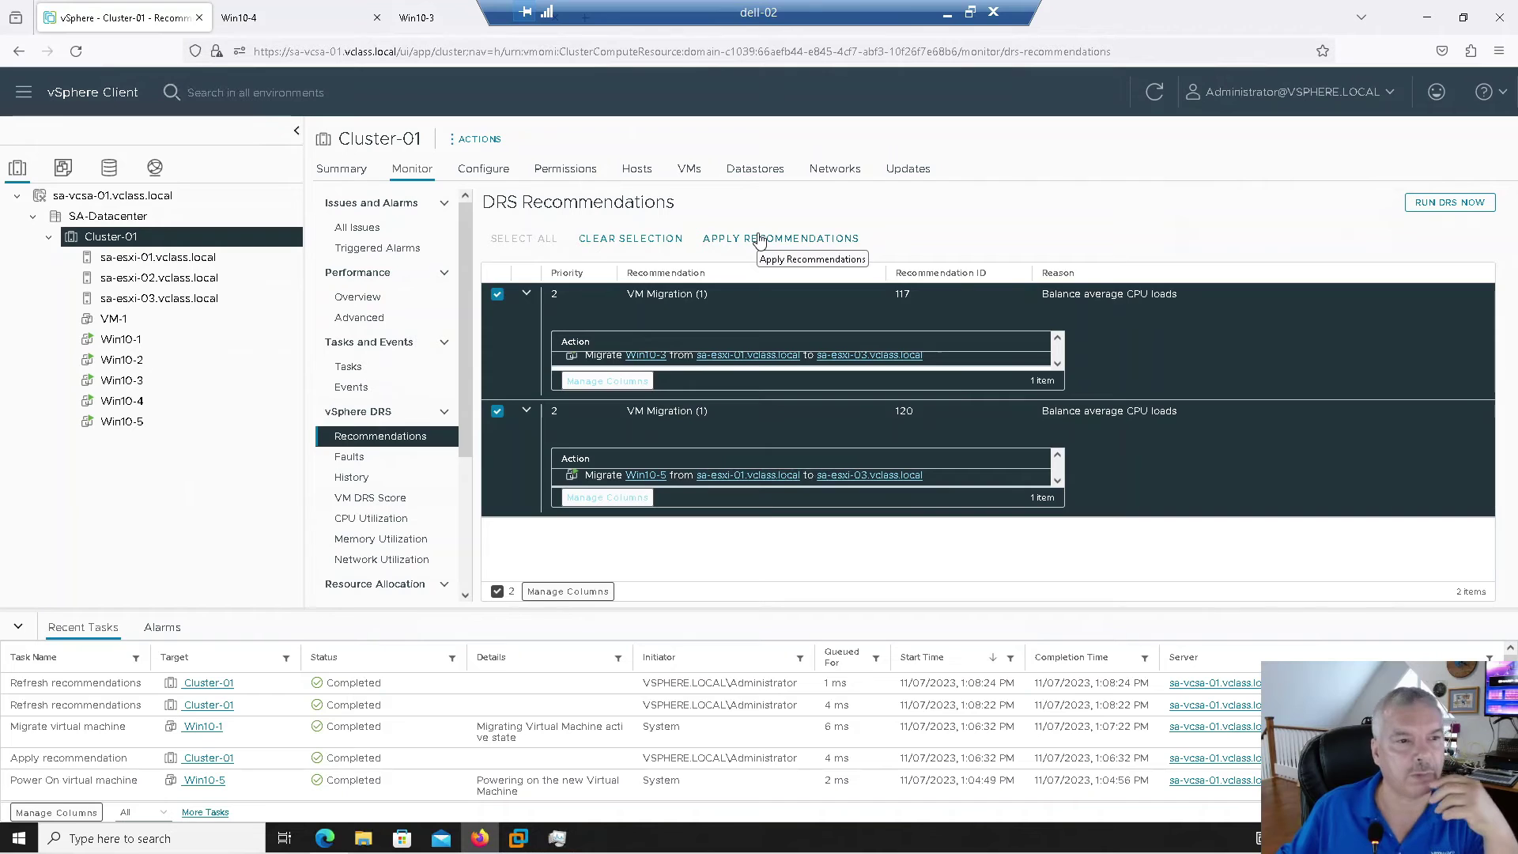
# Review the VMs on sa-esxi-01.vclass.local and the hosts running Win10-1 and Win10-2, and return to Cluster-01's DRS recommendations.
pyautogui.click(179, 261)
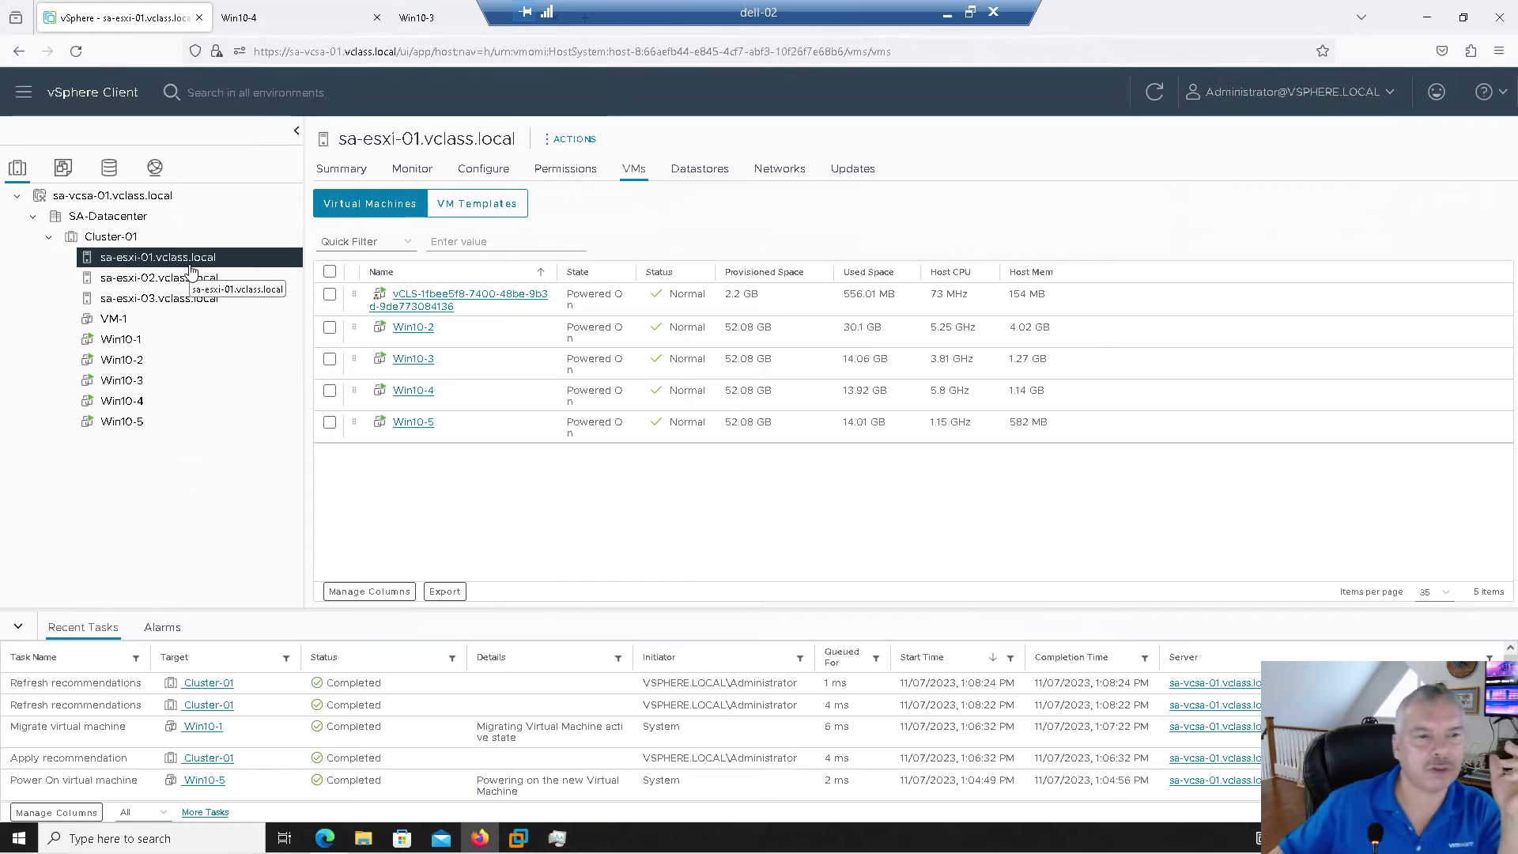
pyautogui.click(115, 339)
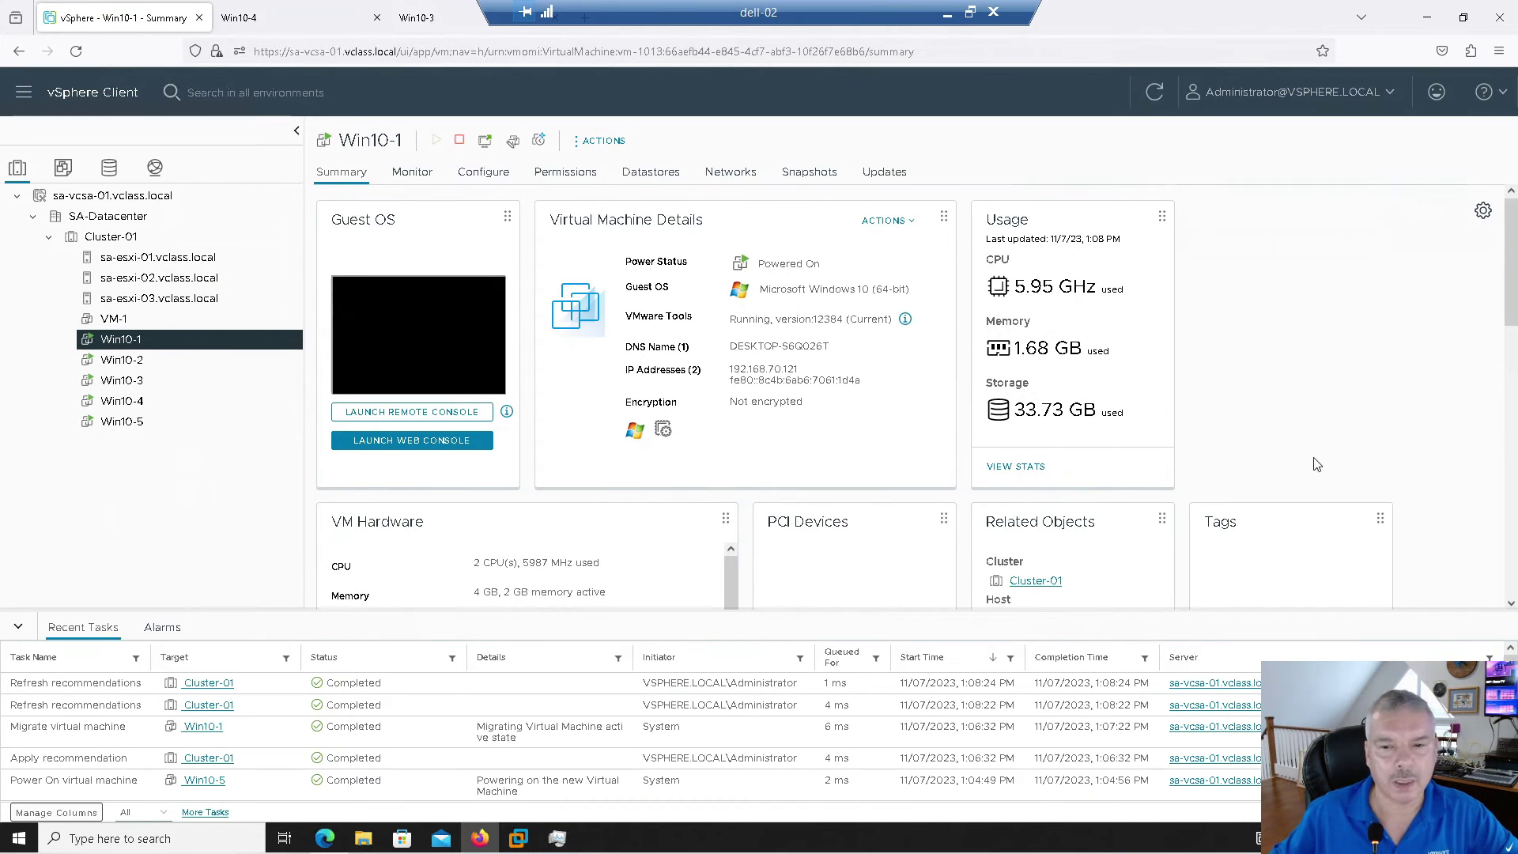
pyautogui.scroll(-1, 1385, 421)
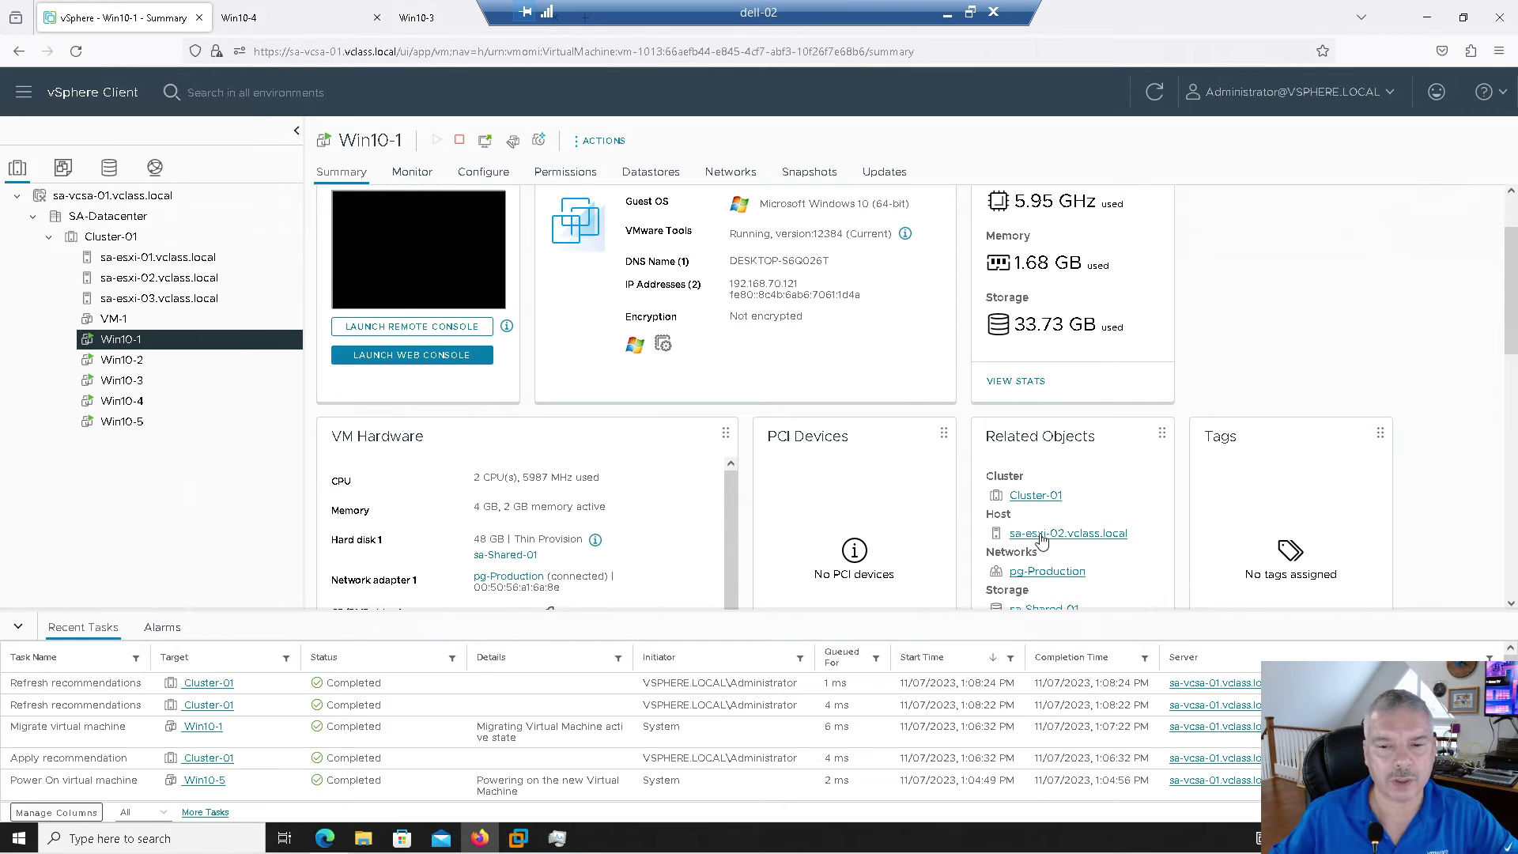
pyautogui.click(105, 361)
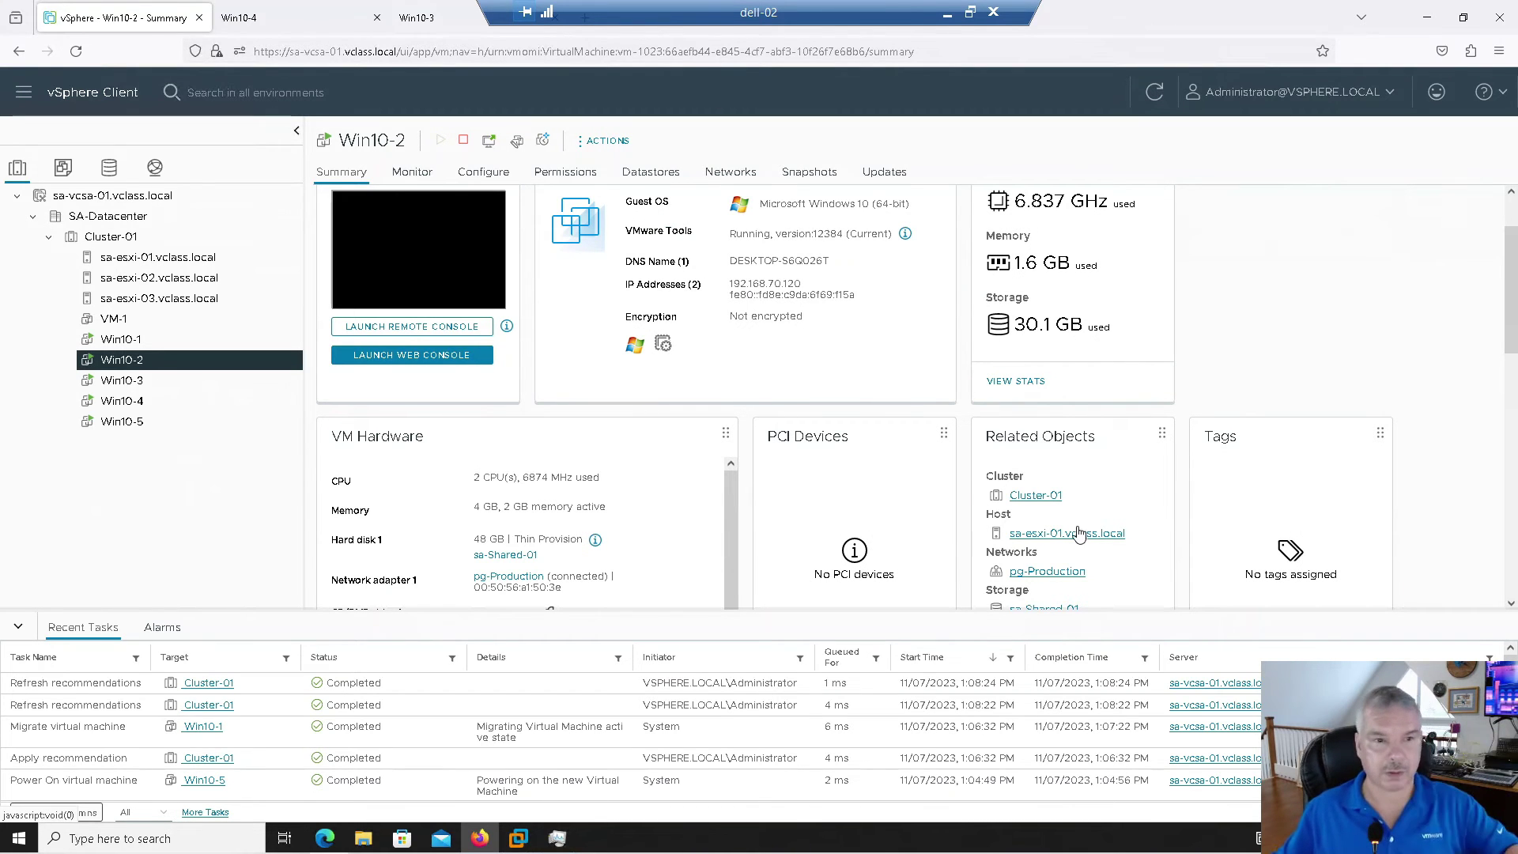
pyautogui.click(111, 238)
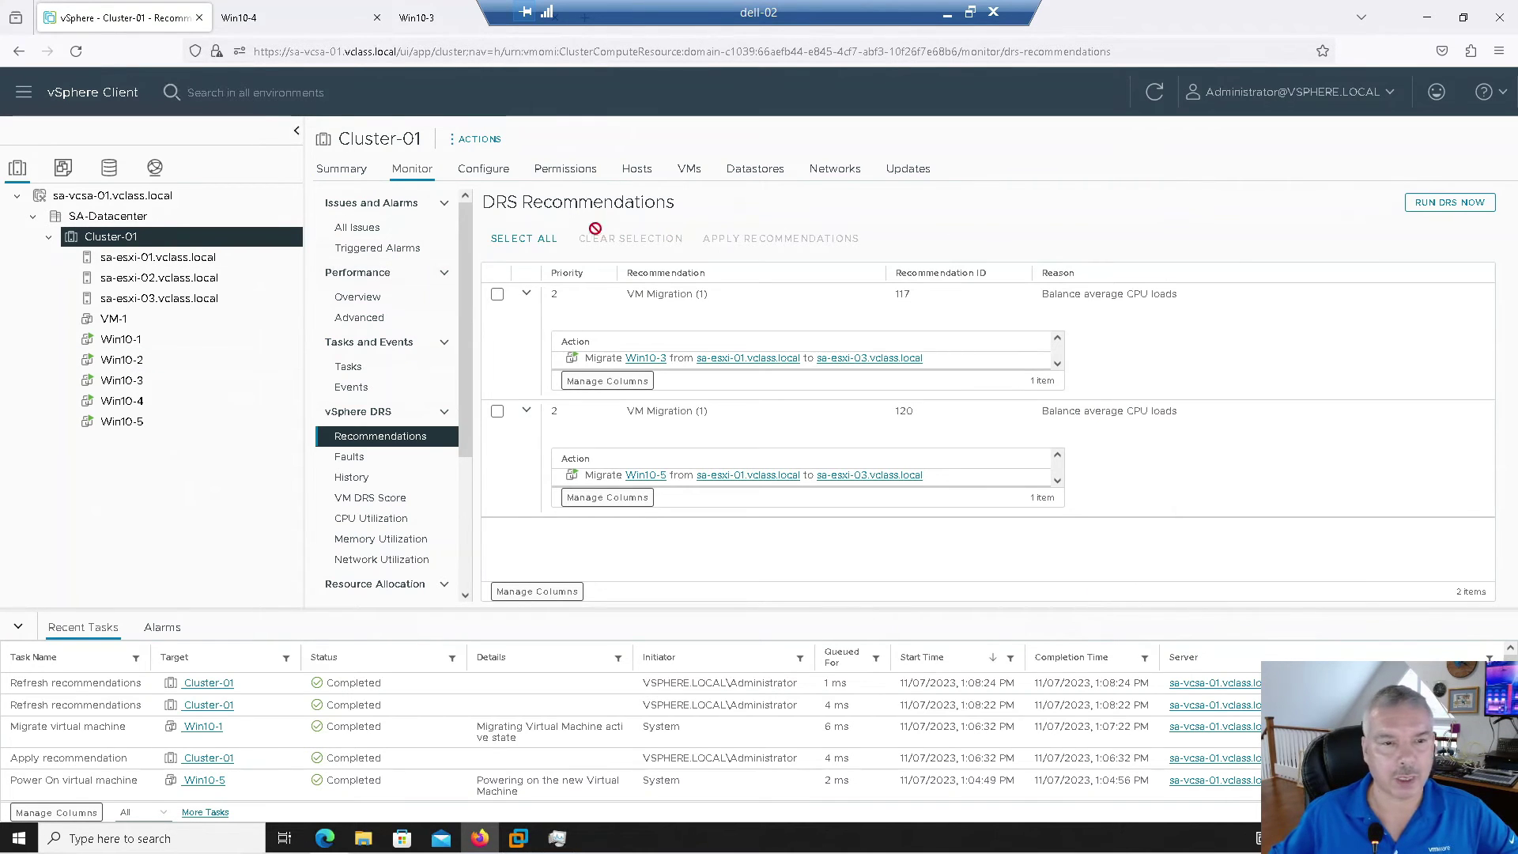
# Review the Automation settings for vSphere DRS on Cluster-01, including Virtual Machine Automation, and close them without changes.
pyautogui.click(475, 172)
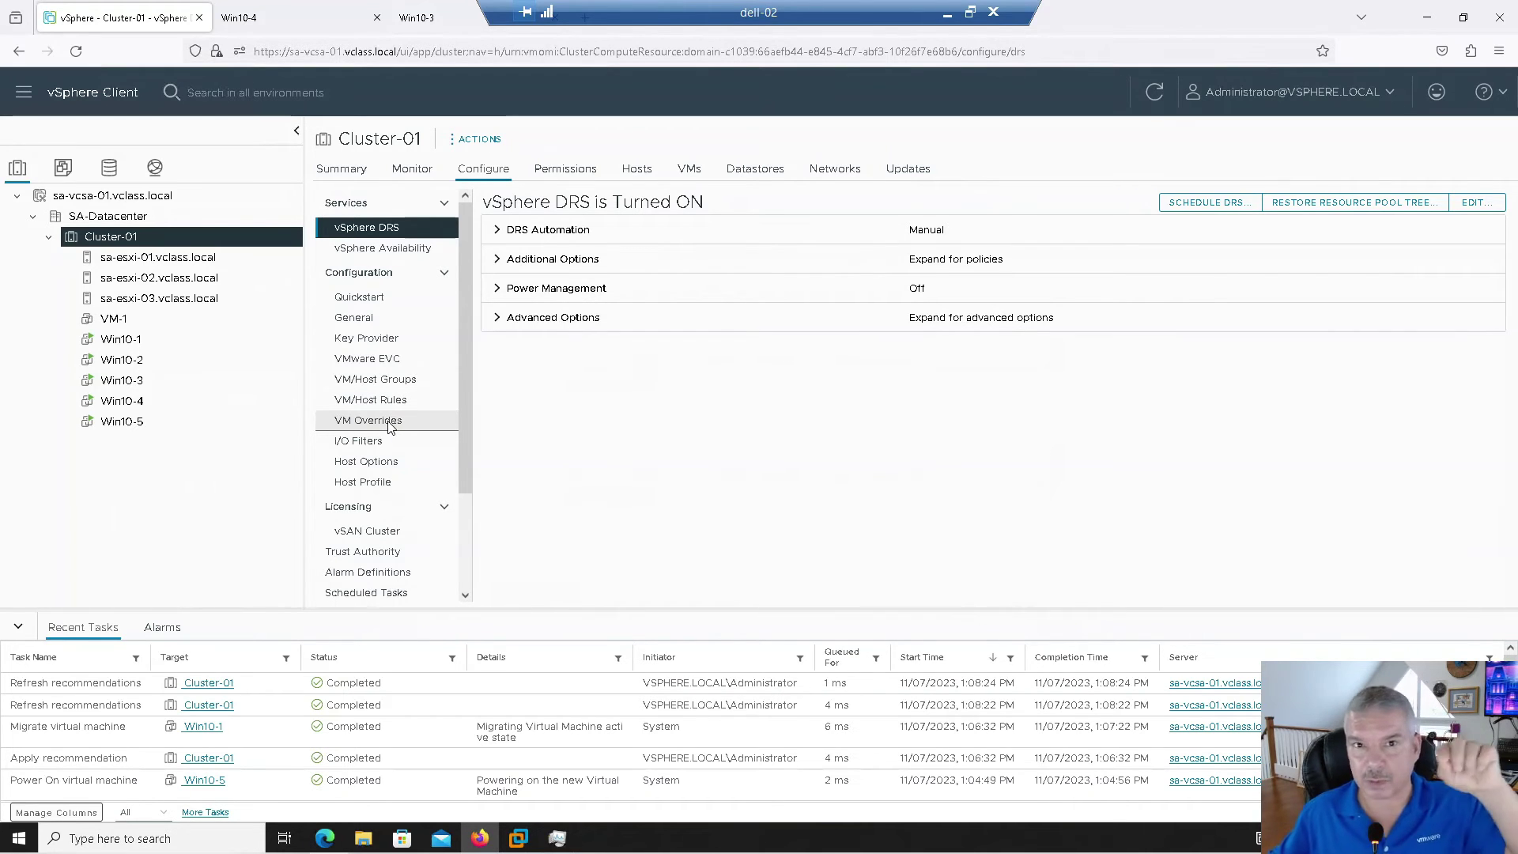
pyautogui.click(1472, 204)
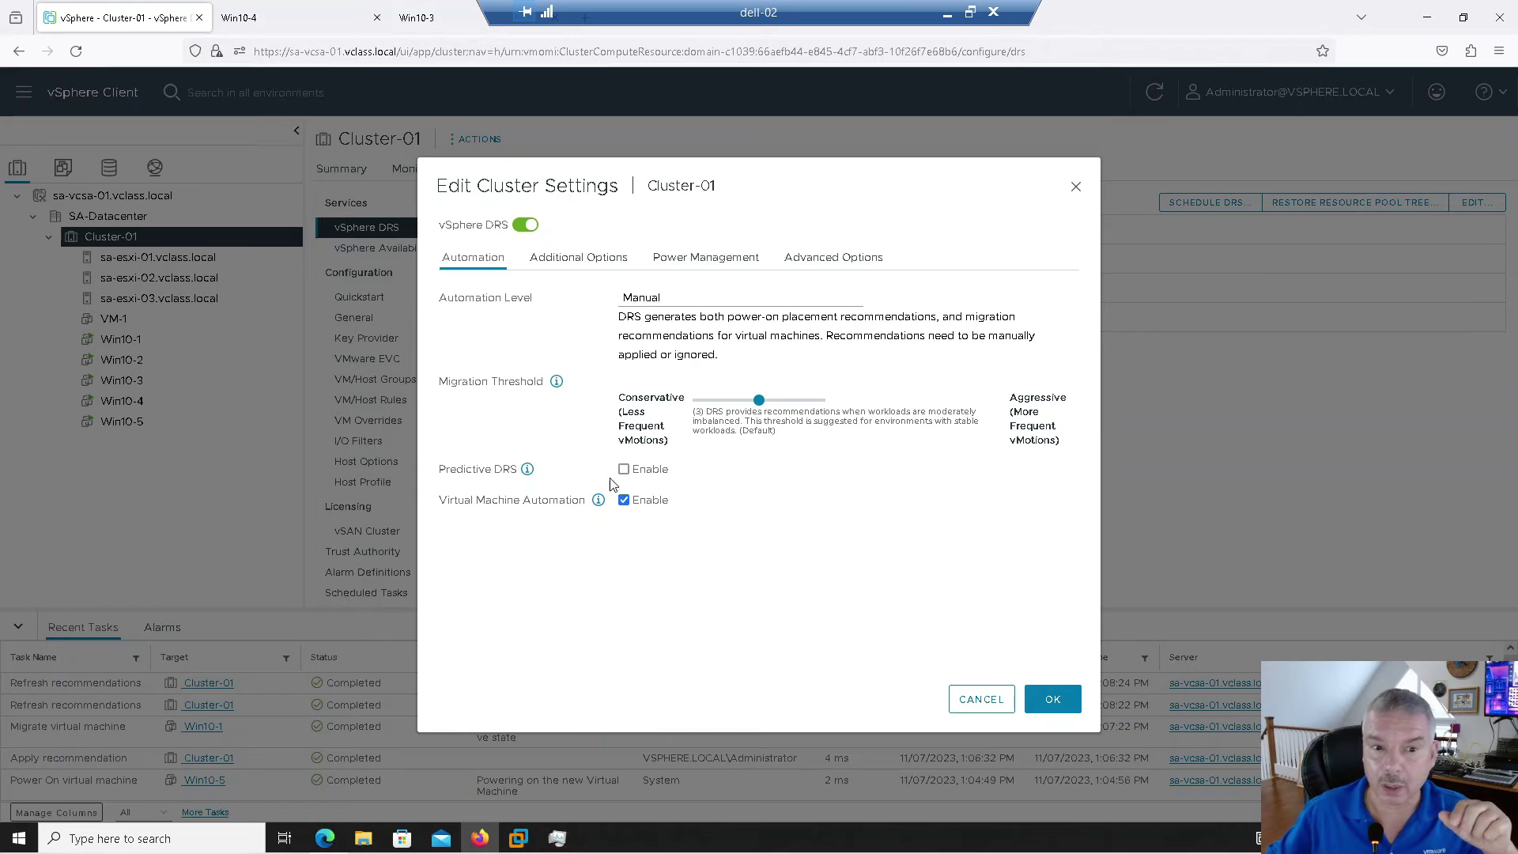
pyautogui.click(979, 701)
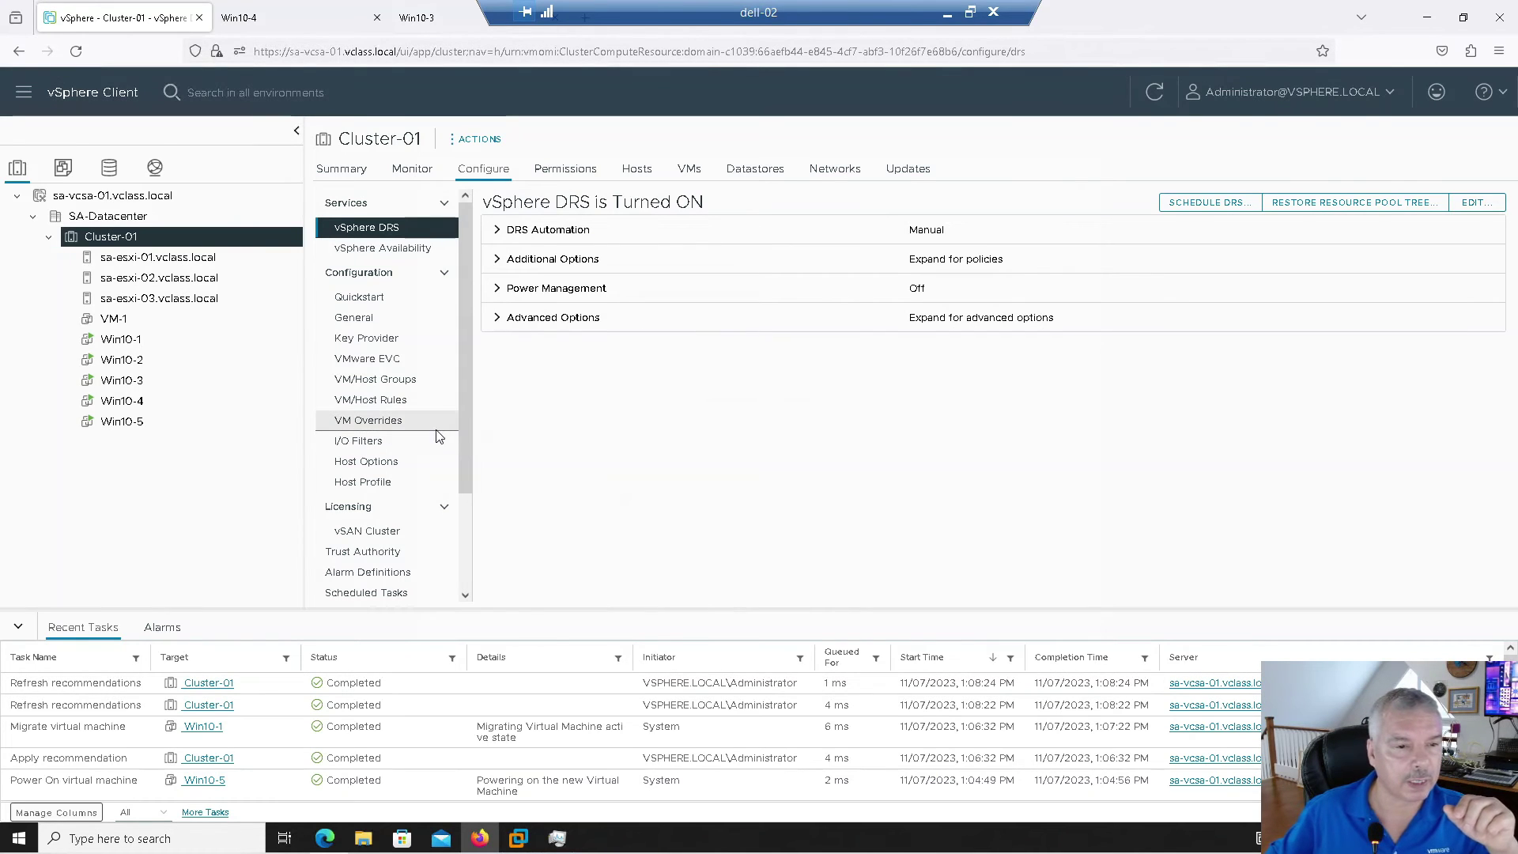
# Start a VM override on Cluster-01 for Win10-4 with the DRS automation level overridden to Manual.
pyautogui.click(401, 424)
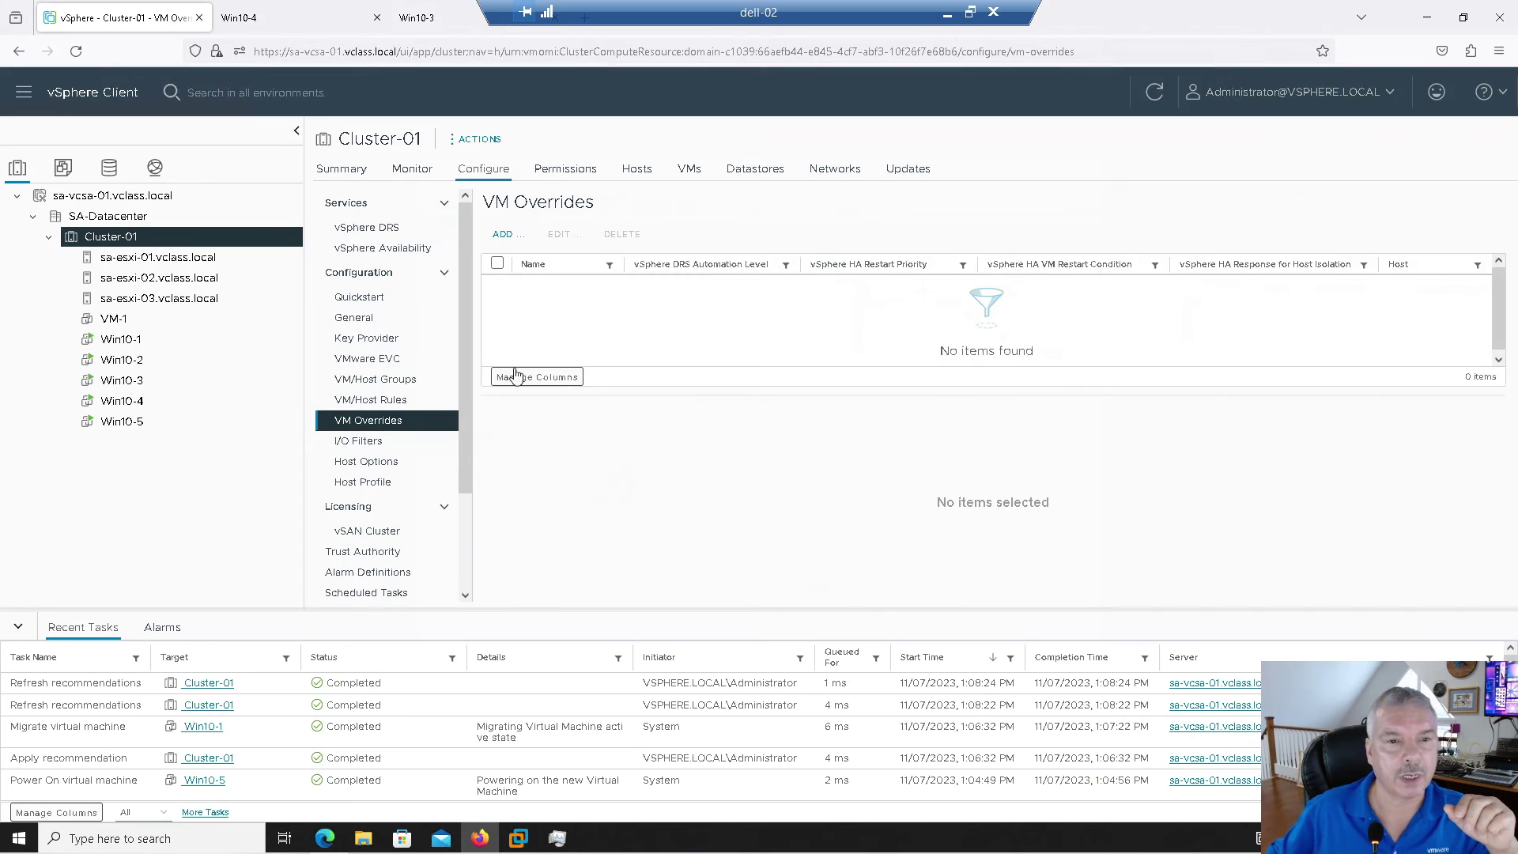
pyautogui.click(501, 236)
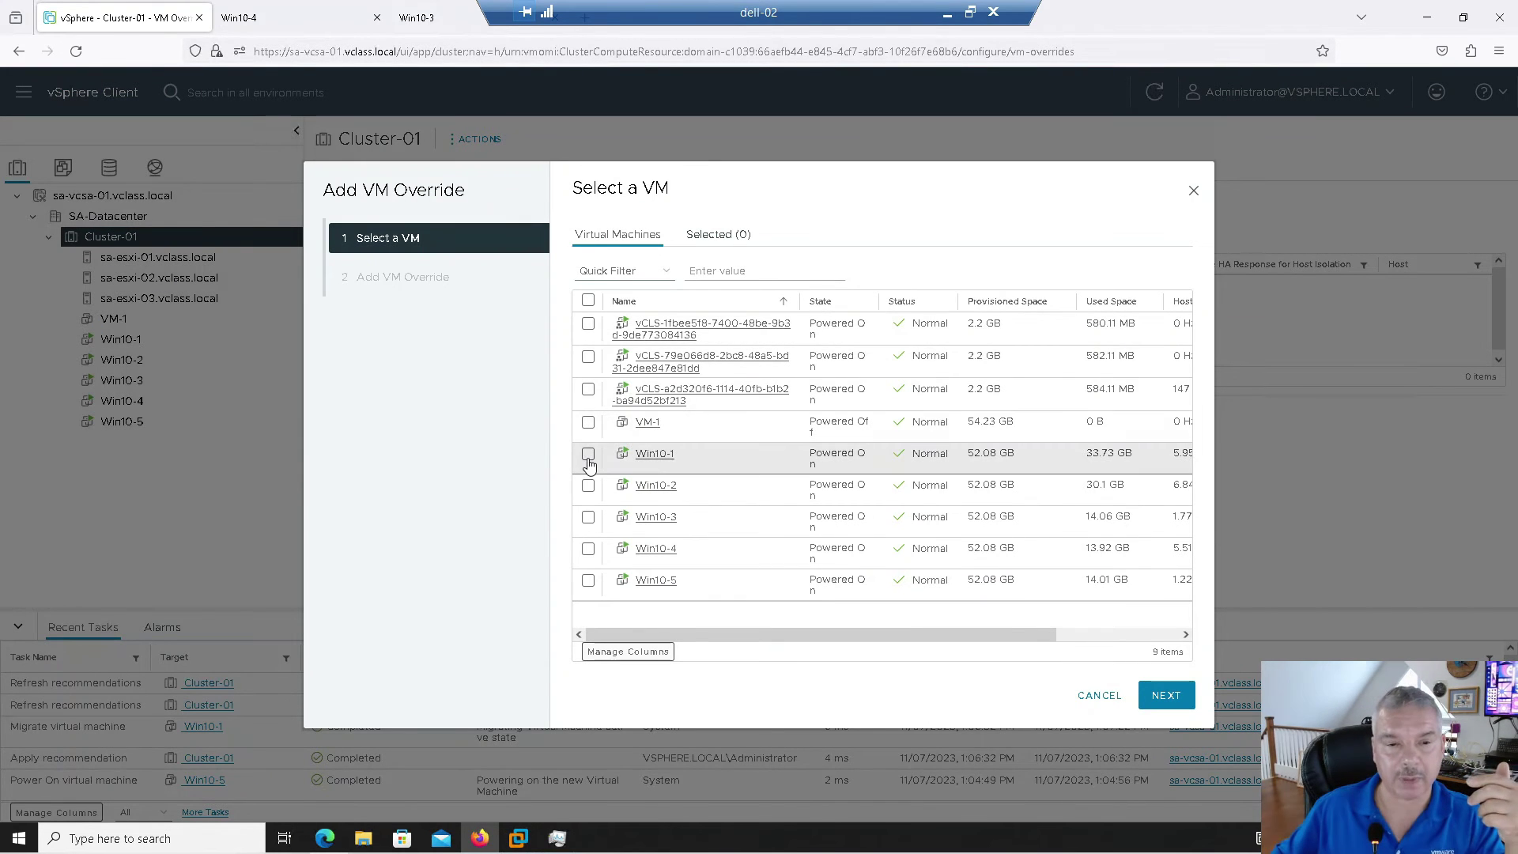
pyautogui.click(589, 549)
pyautogui.click(1176, 702)
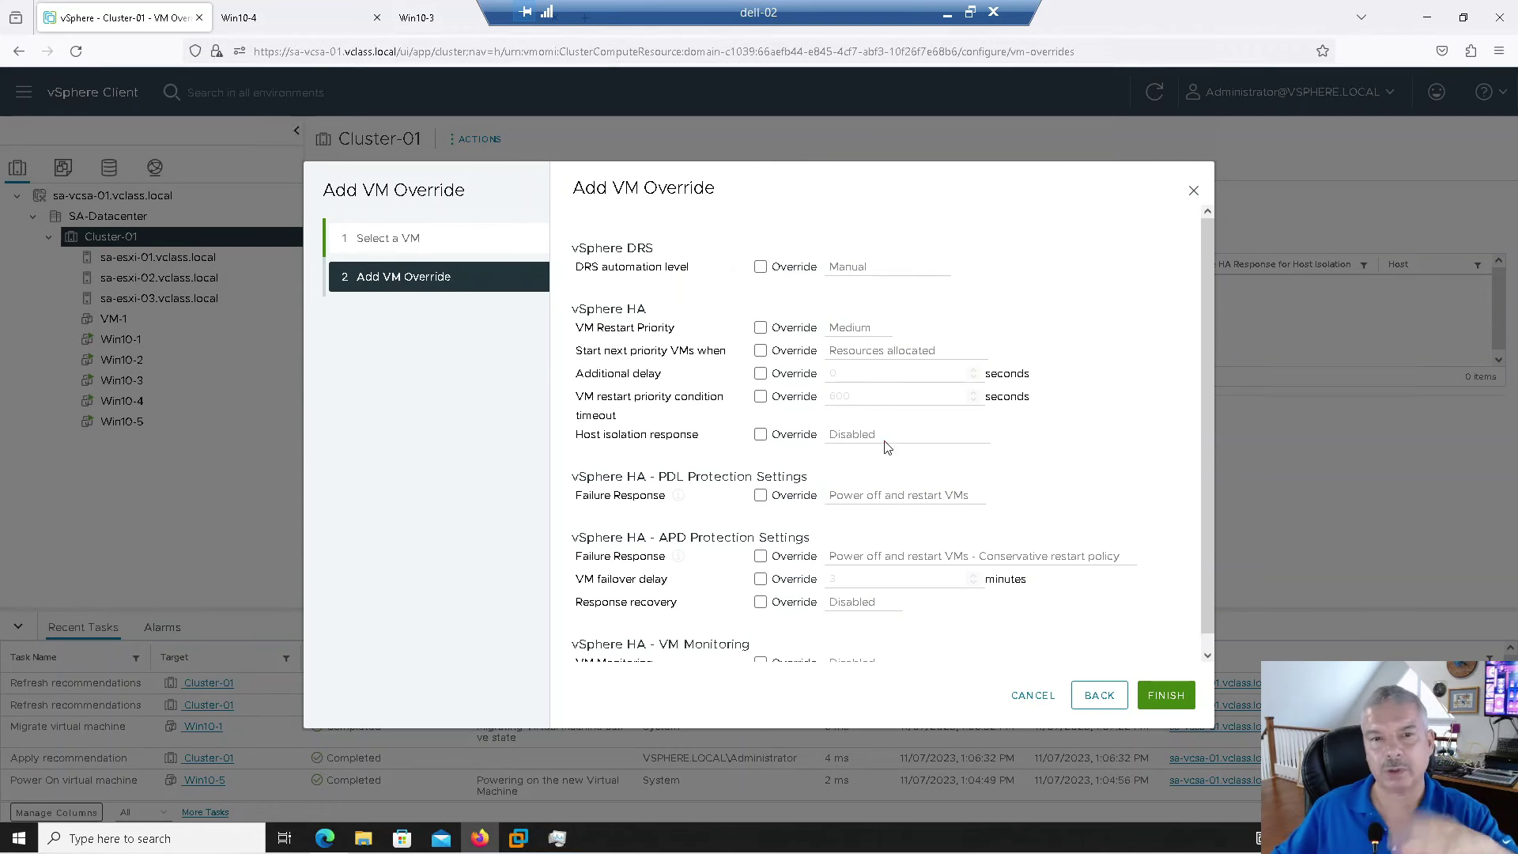
pyautogui.click(760, 269)
pyautogui.click(859, 269)
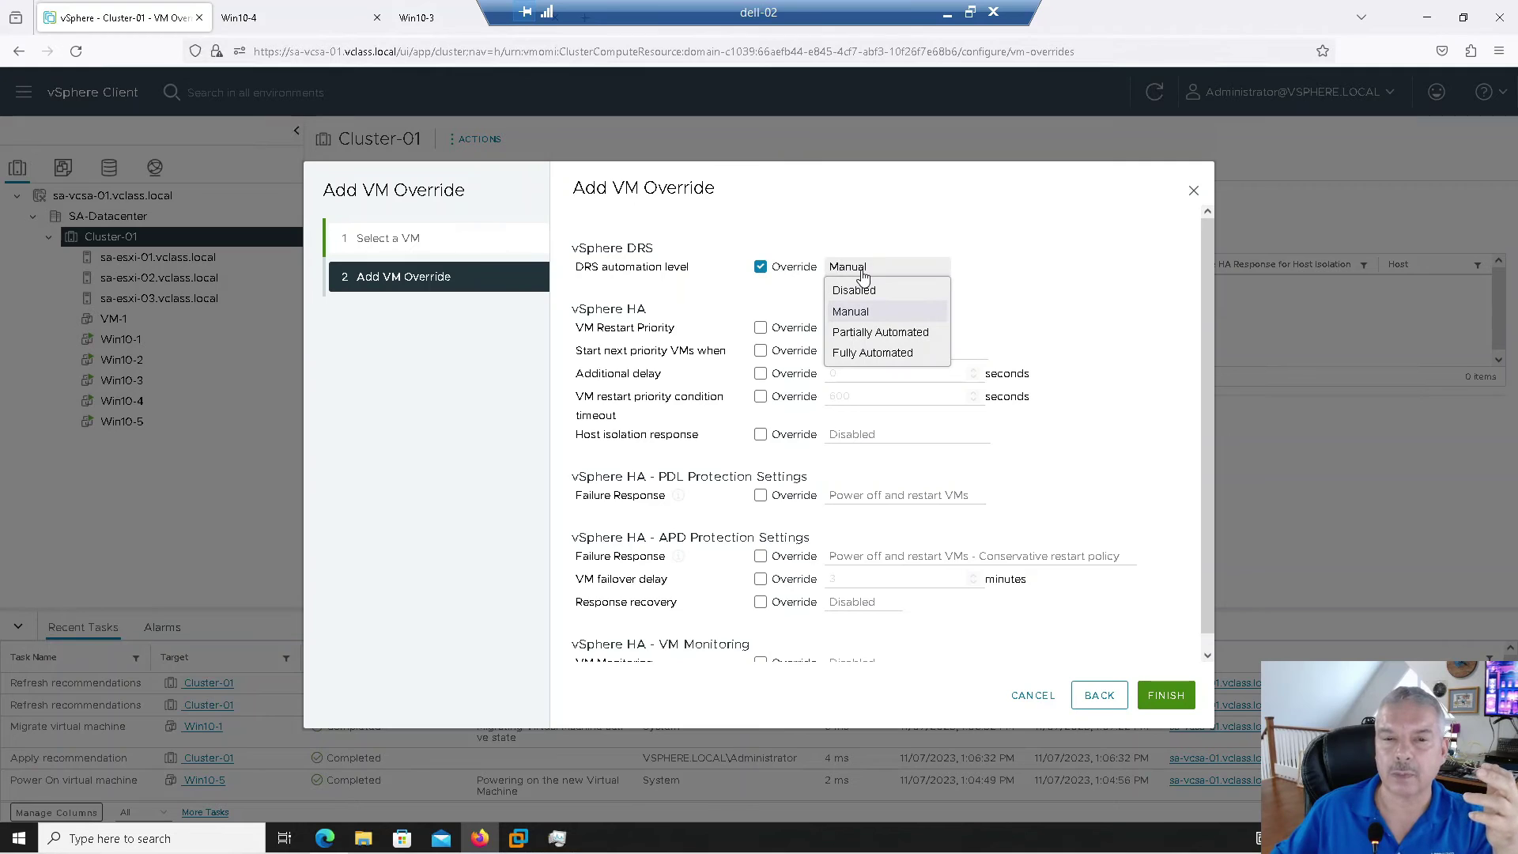
pyautogui.click(865, 313)
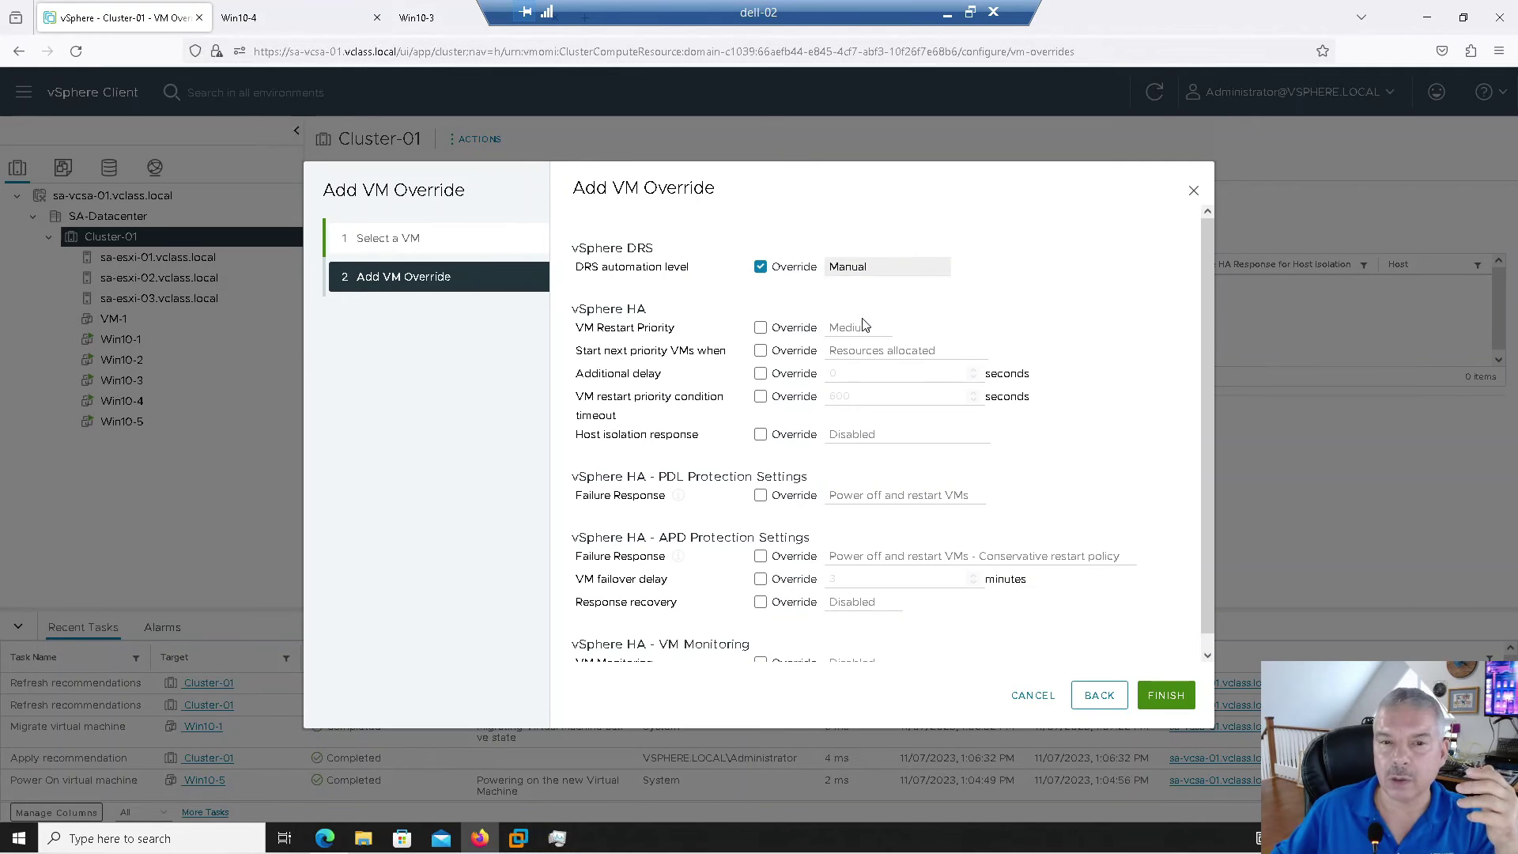
# Try the Disabled DRS automation level for the Win10-4 override, clear the override and cancel adding it.
pyautogui.click(873, 271)
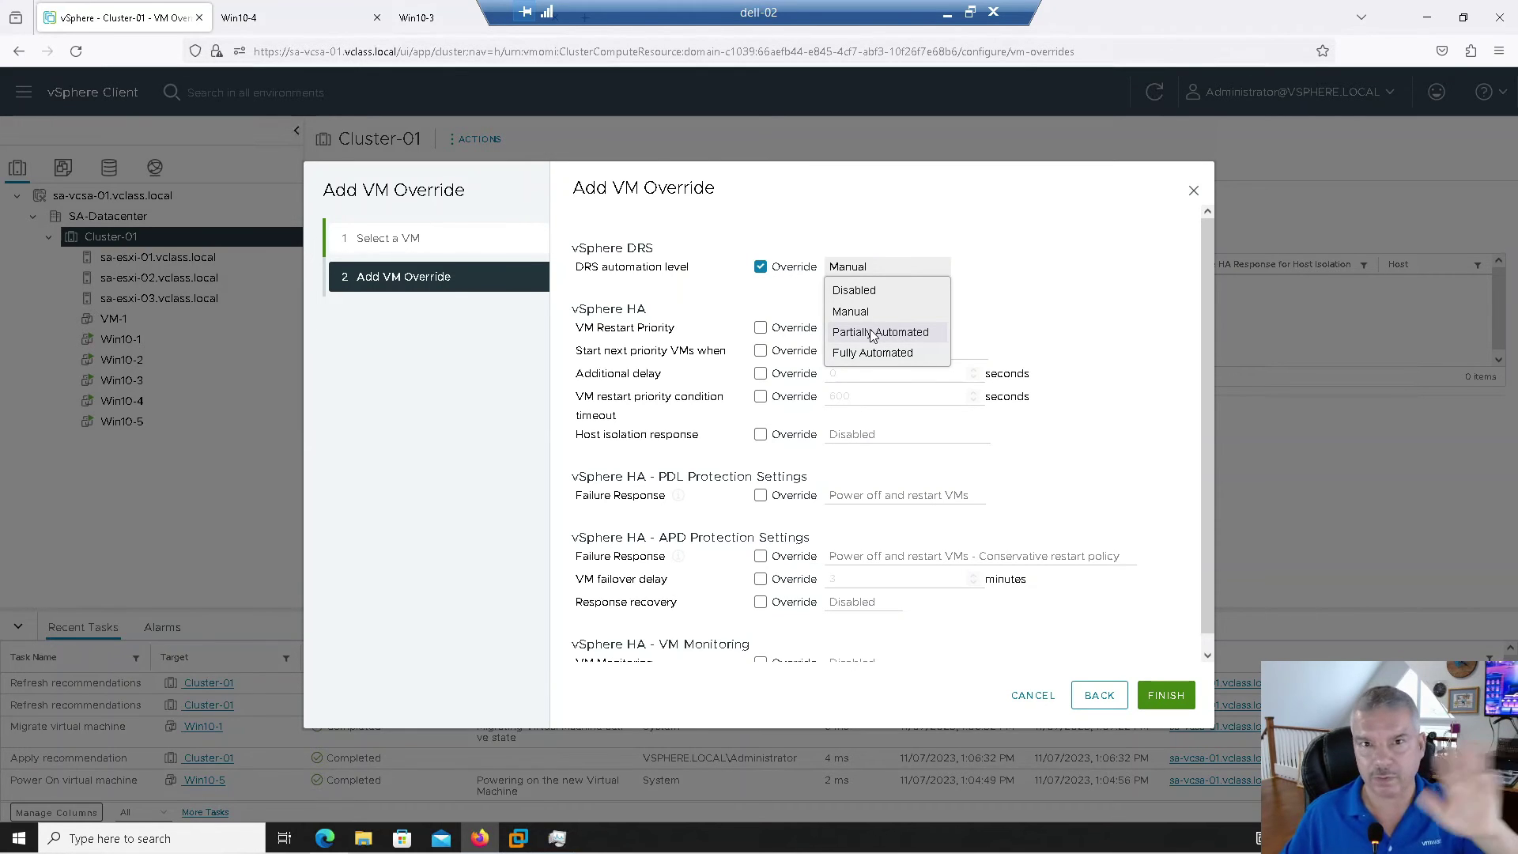
pyautogui.click(841, 293)
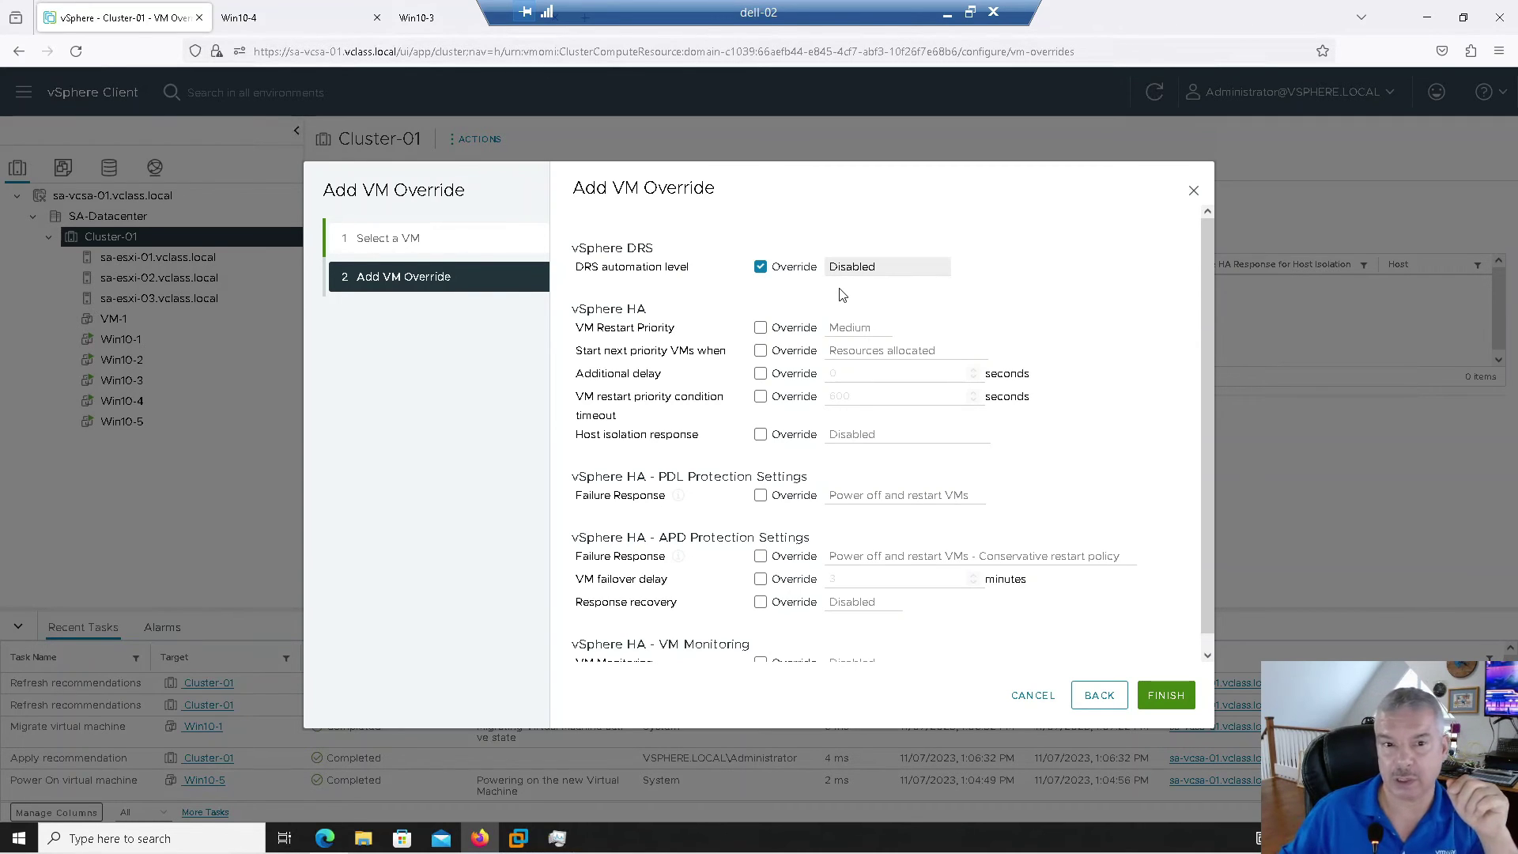
pyautogui.click(760, 268)
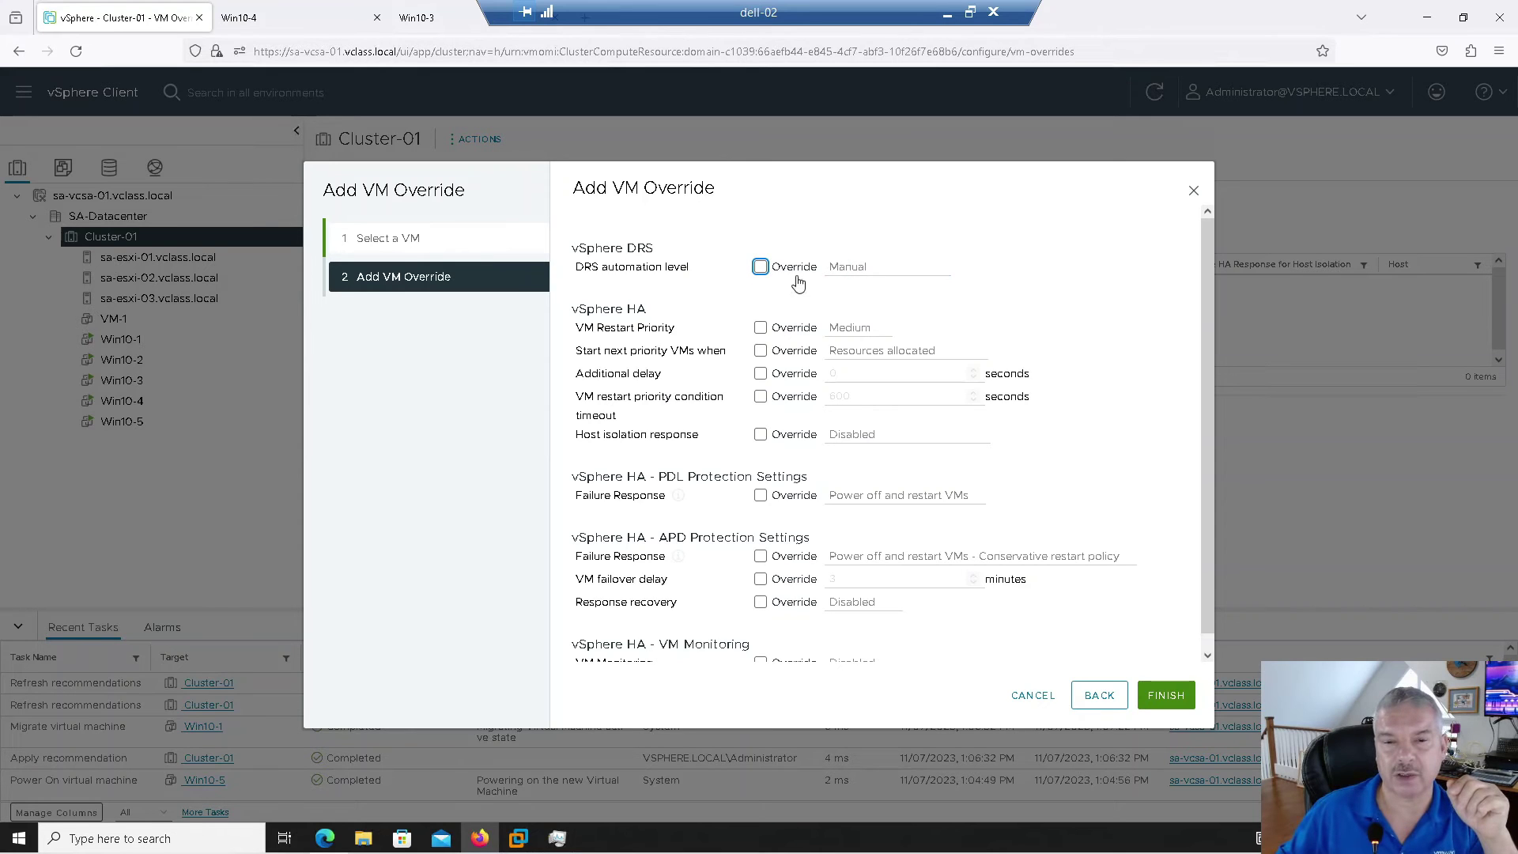
pyautogui.click(1021, 698)
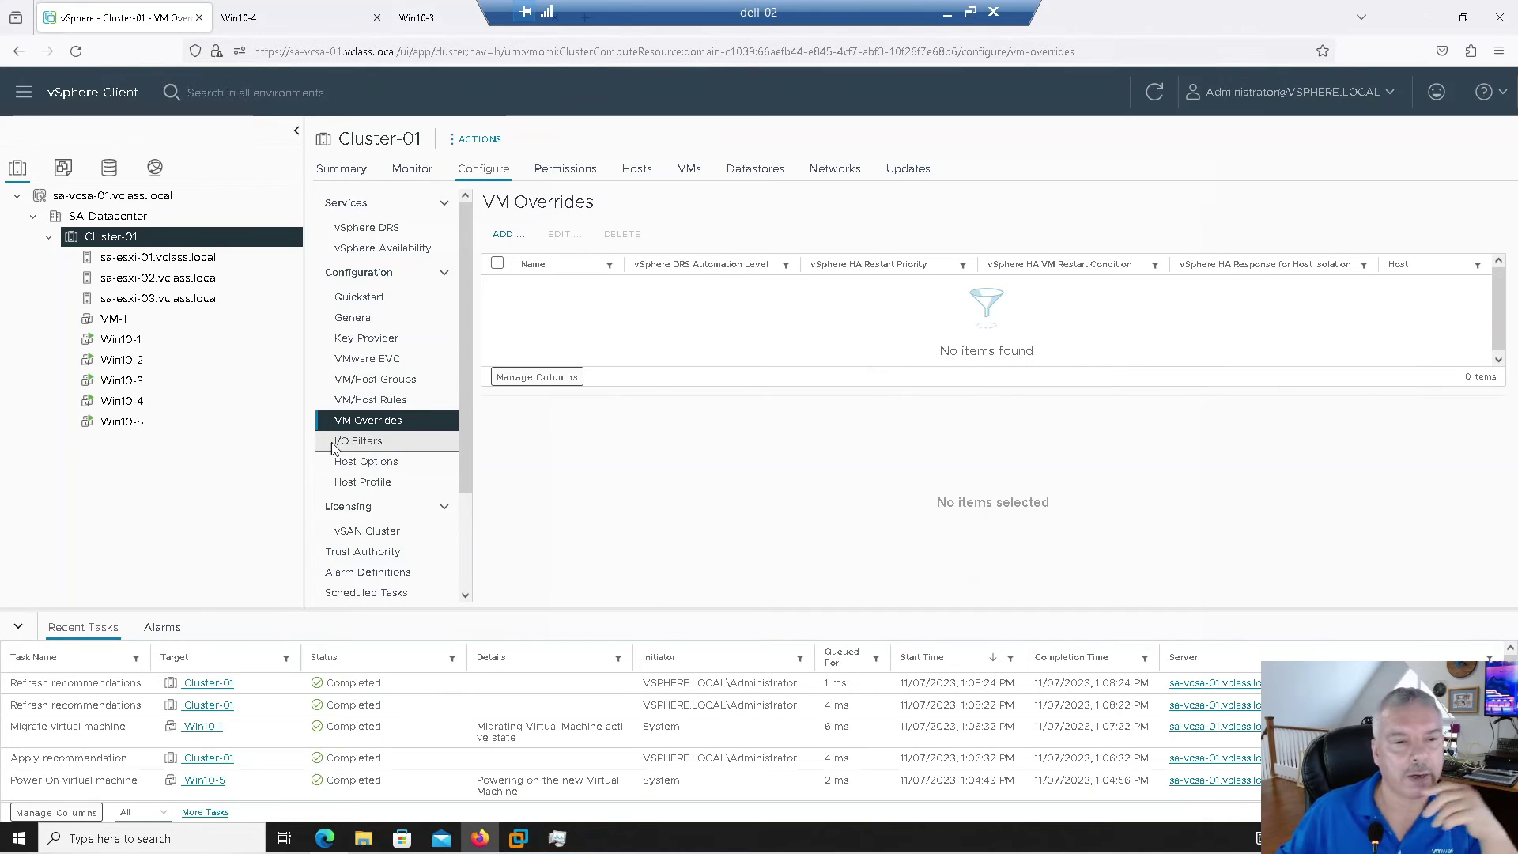
# Start a VM/Host rule on Cluster-01 named "Keep Win1and2 on same host" with the type Keep Virtual Machines Together.
pyautogui.click(366, 401)
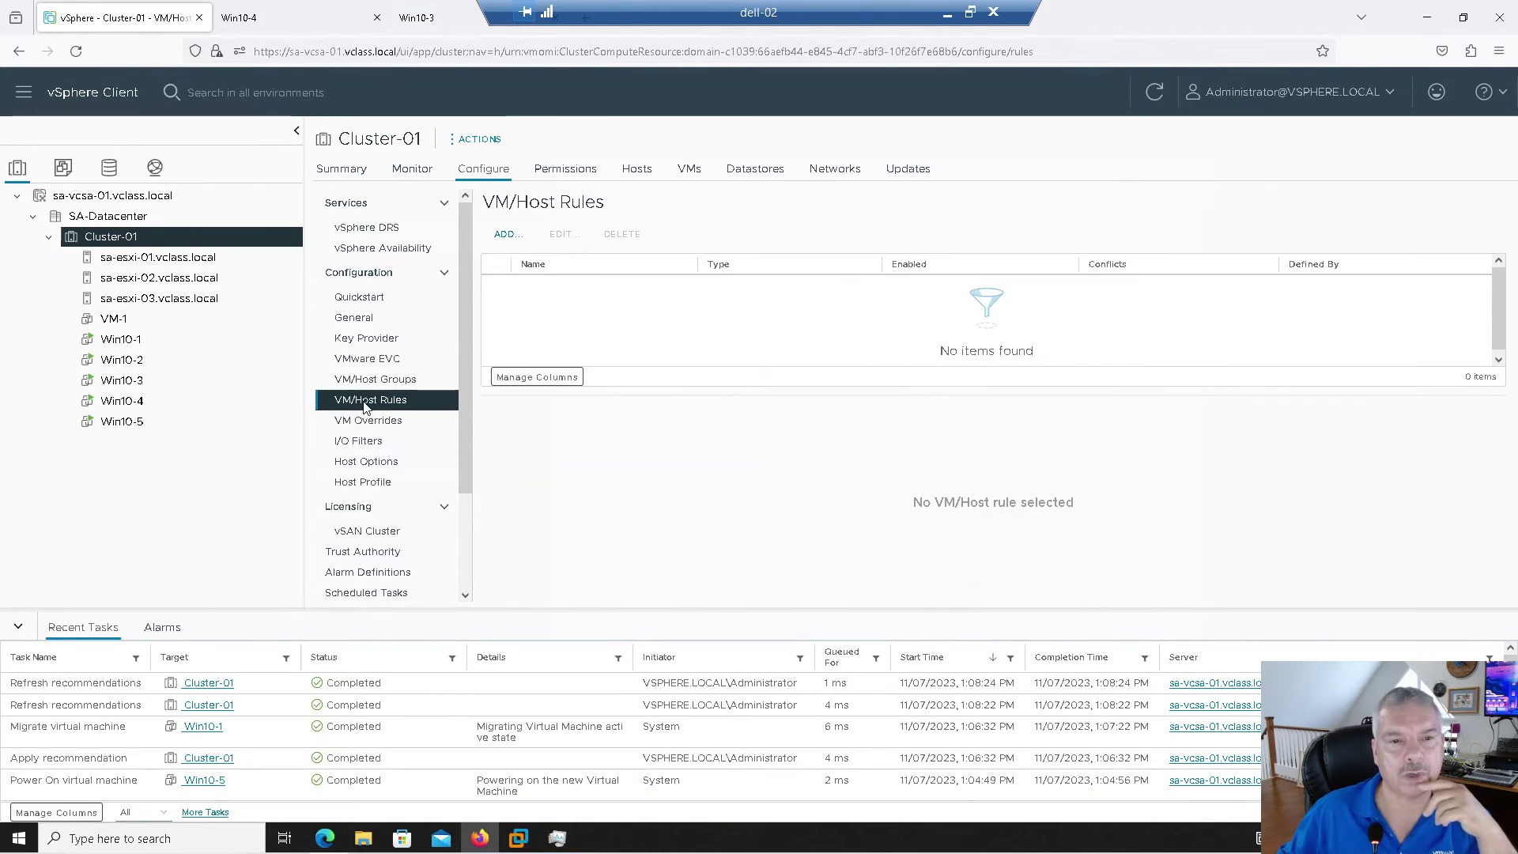
pyautogui.click(498, 236)
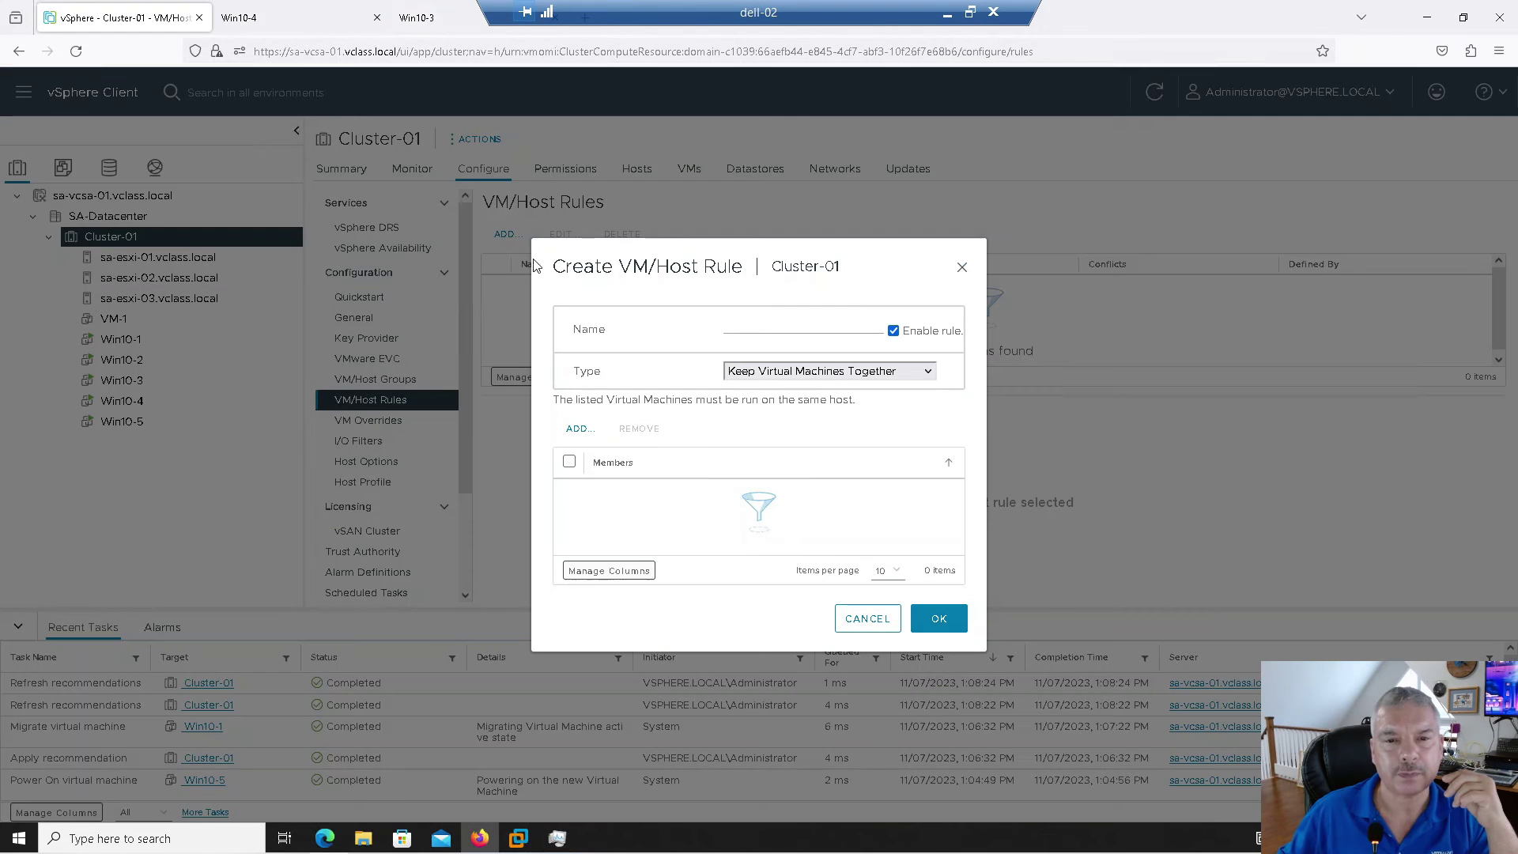
pyautogui.click(742, 331)
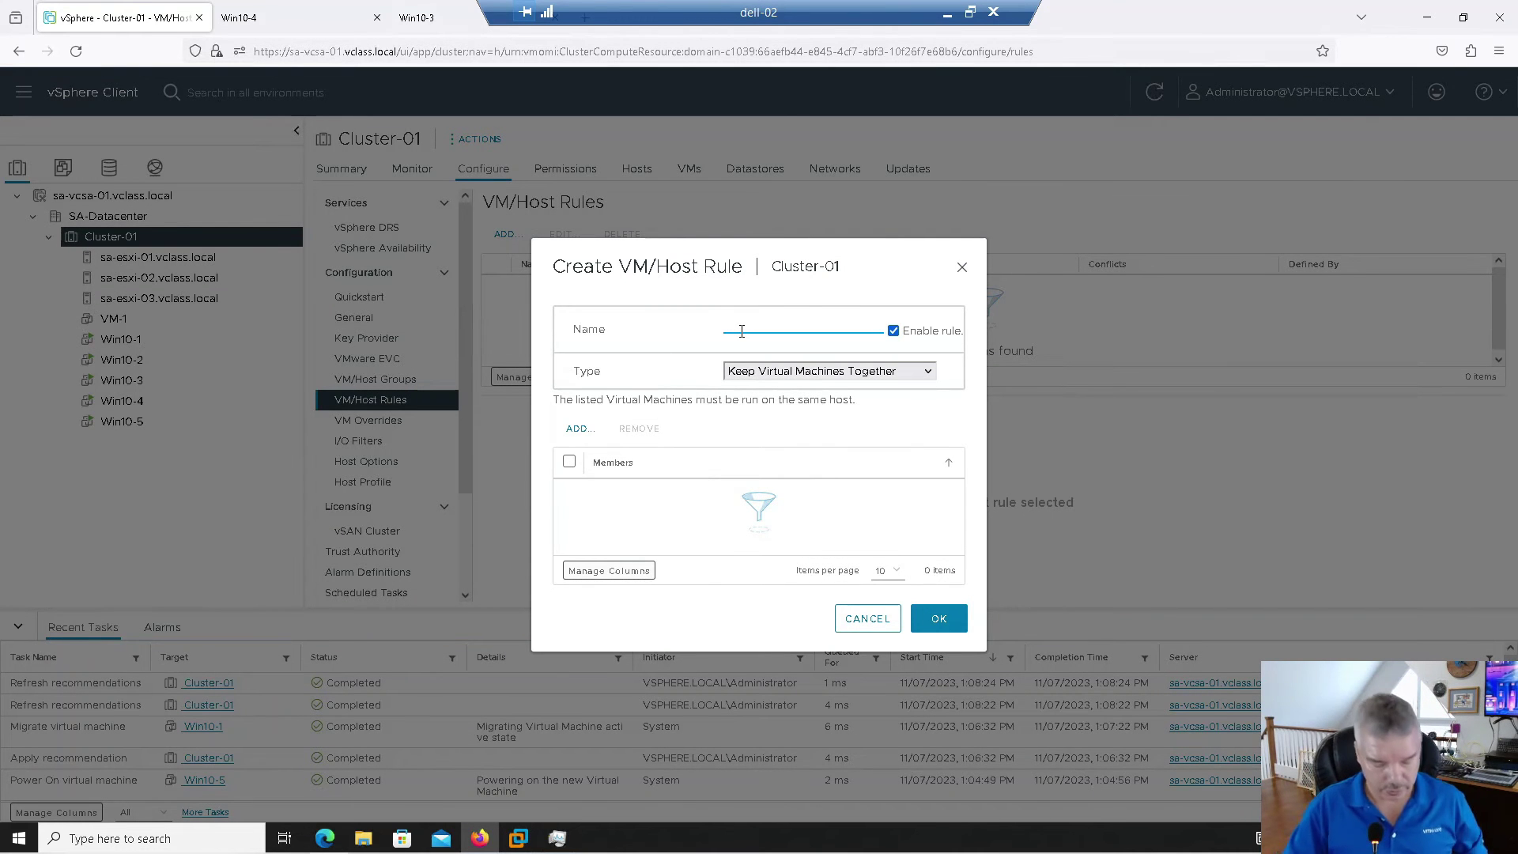
pyautogui.write('Keep')
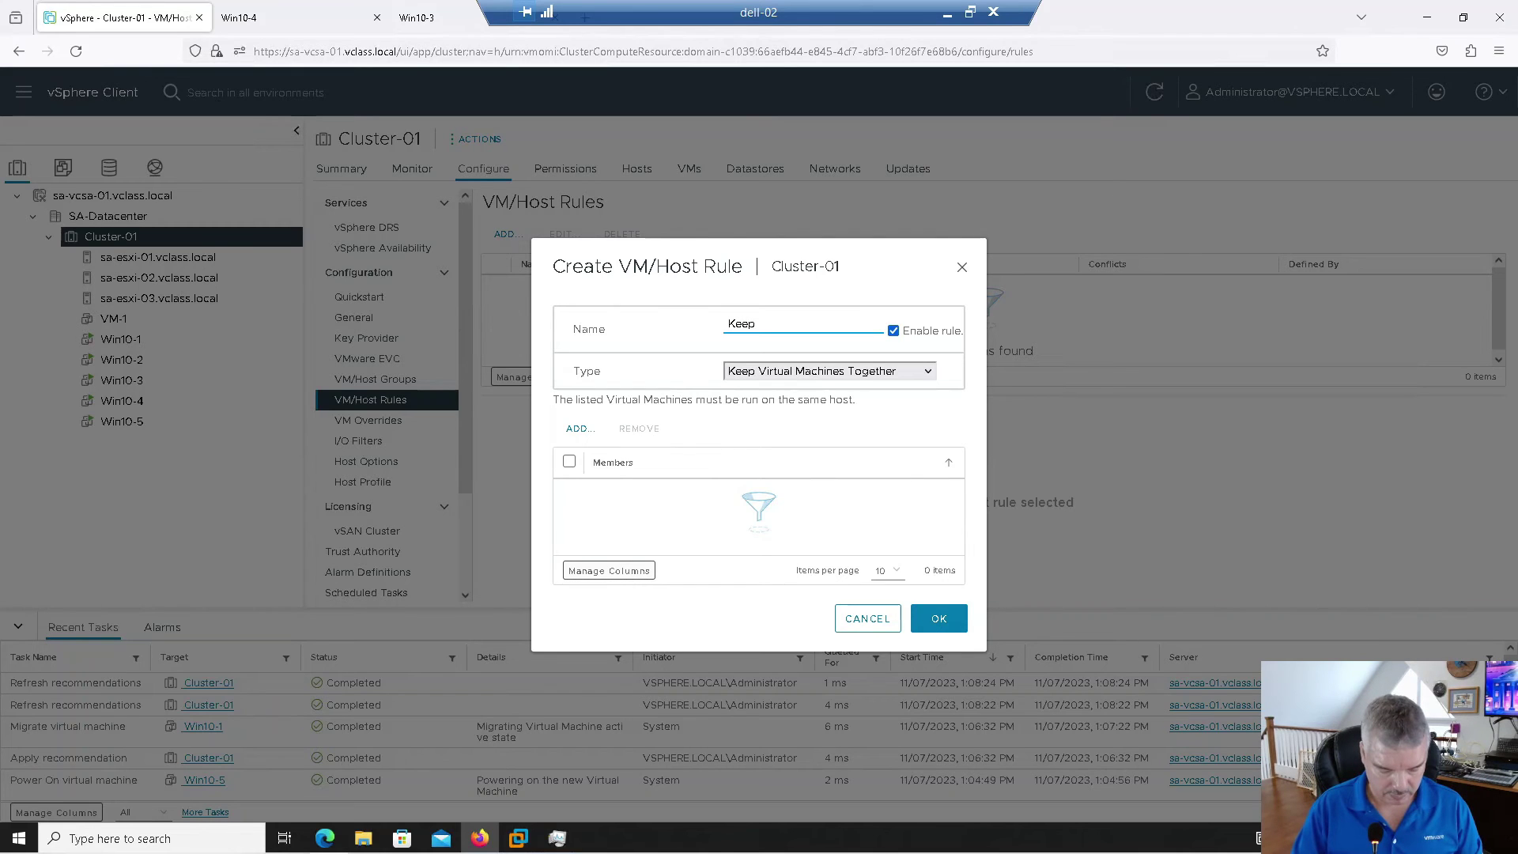
pyautogui.write(' Win')
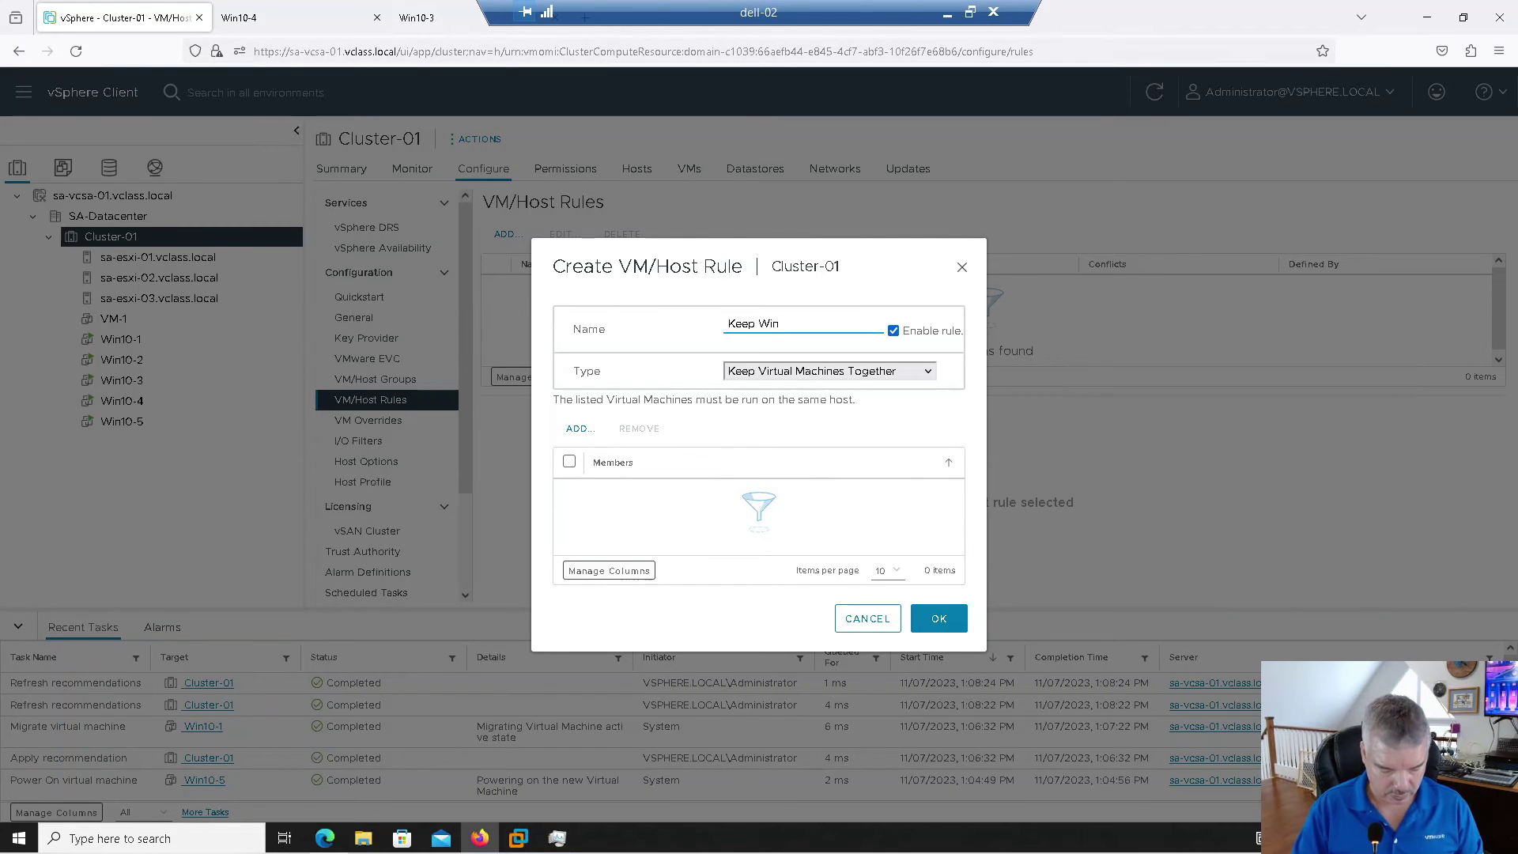
pyautogui.write('1and2')
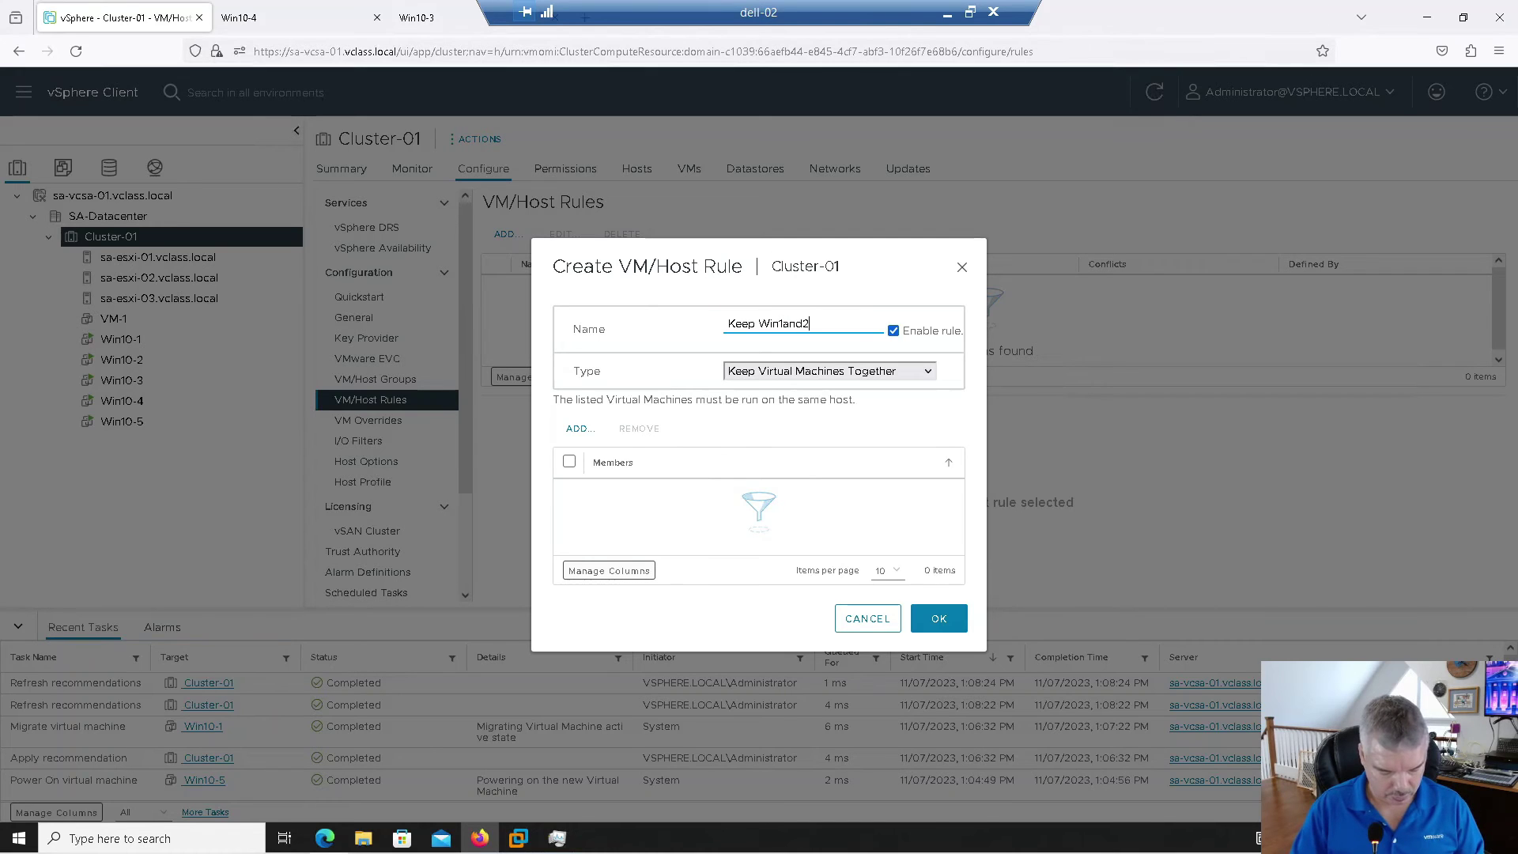
pyautogui.write(' ap')
pyautogui.press('BackSpace')
pyautogui.press('BackSpace')
pyautogui.press('BackSpace')
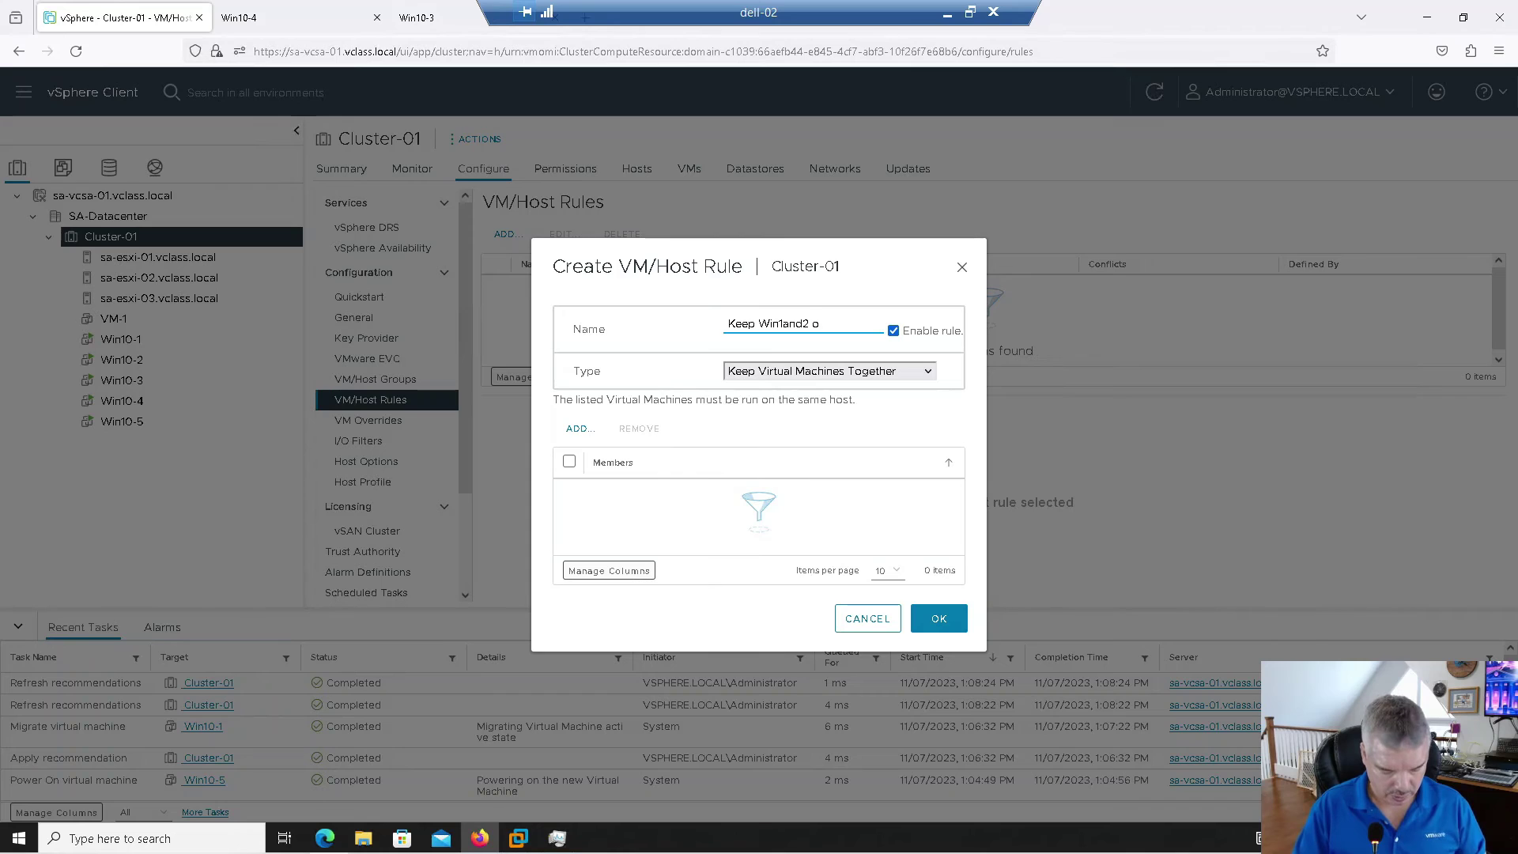
pyautogui.write('on same host')
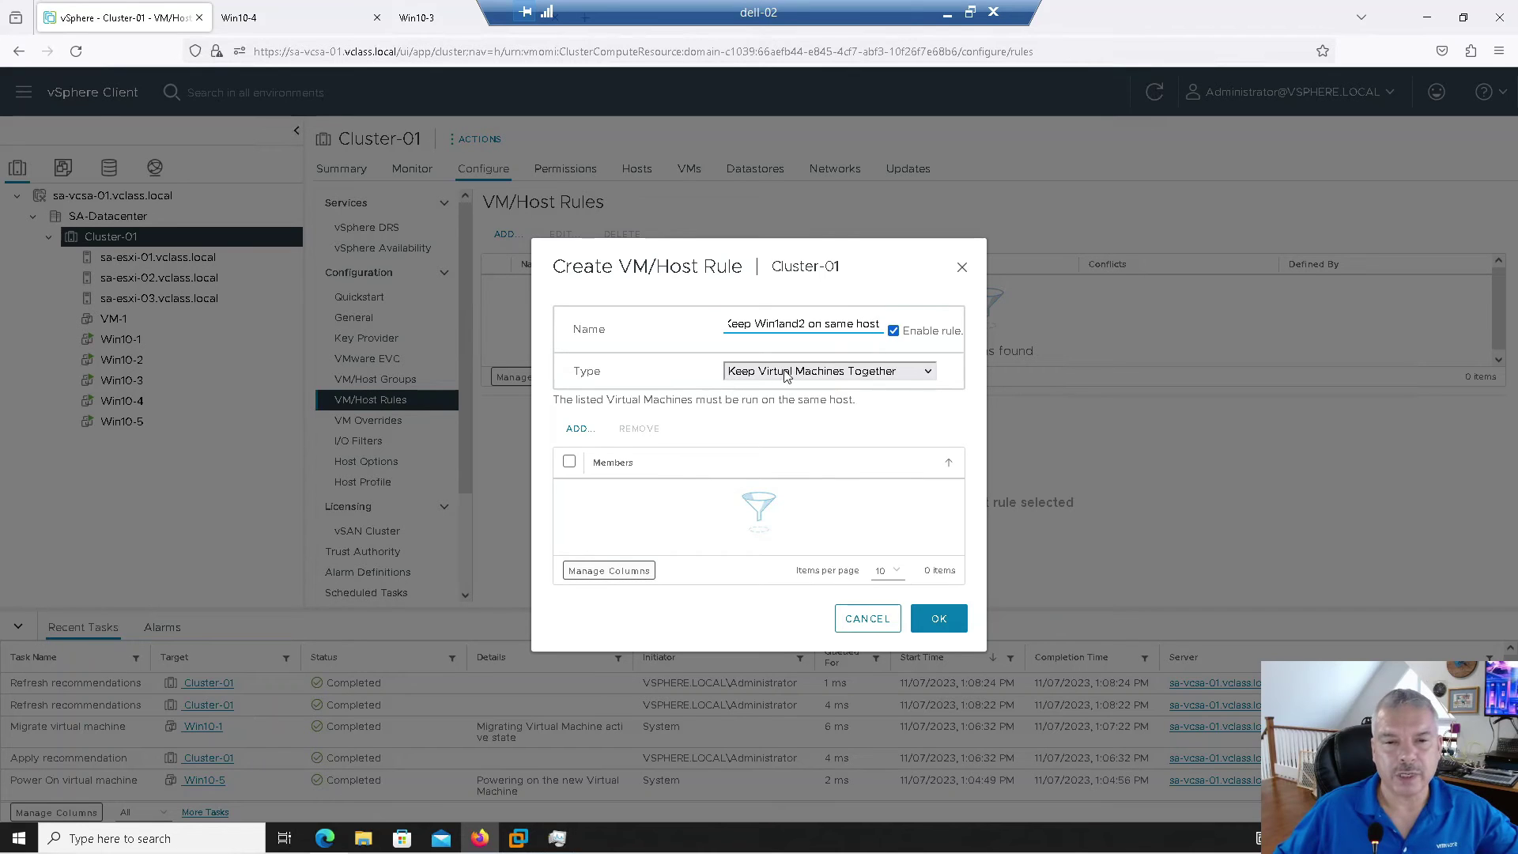
pyautogui.click(759, 383)
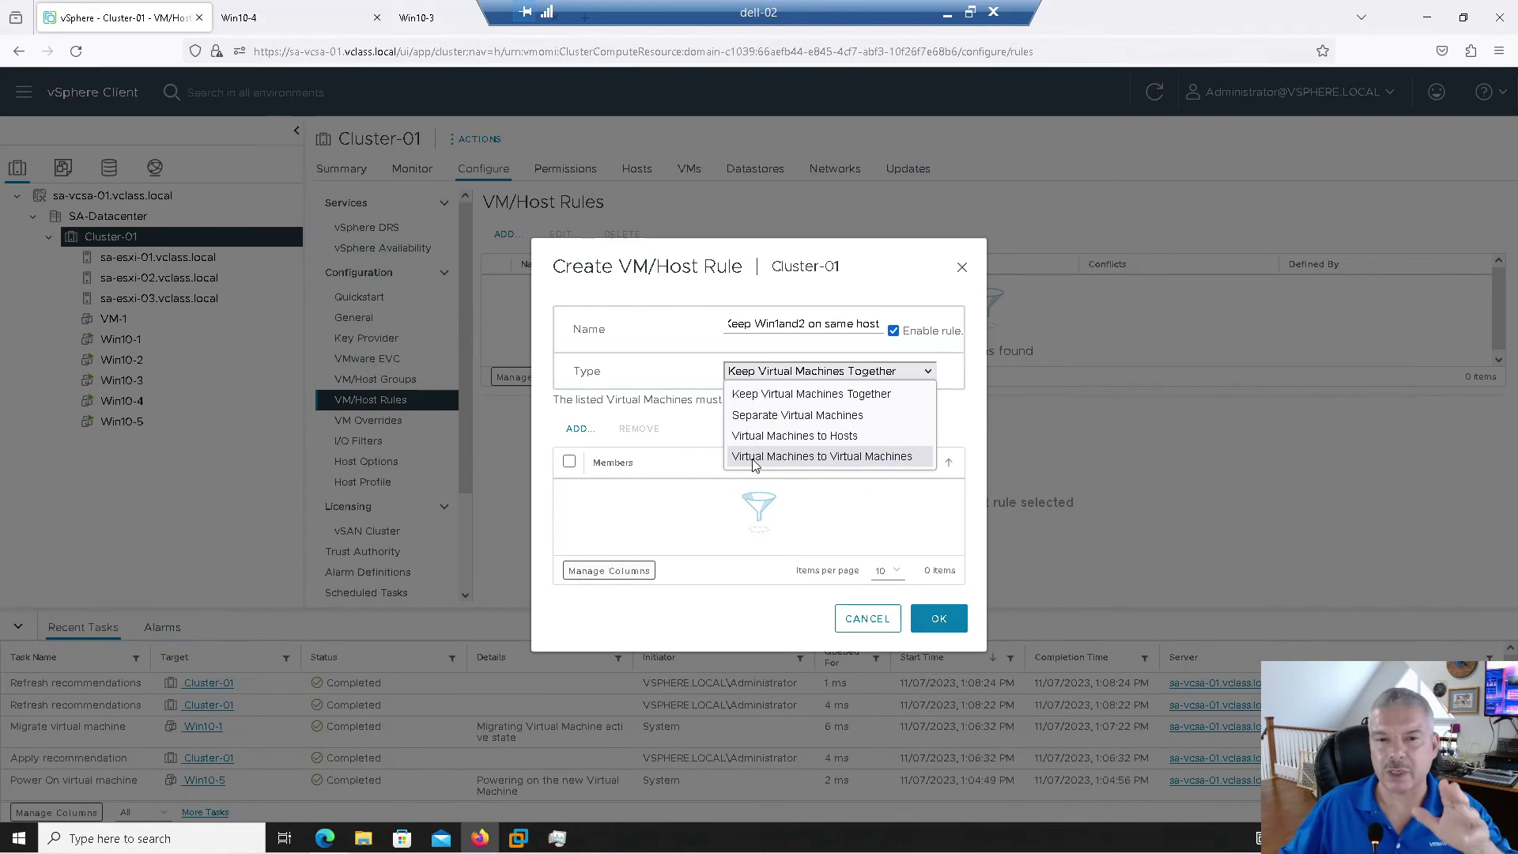
pyautogui.click(763, 395)
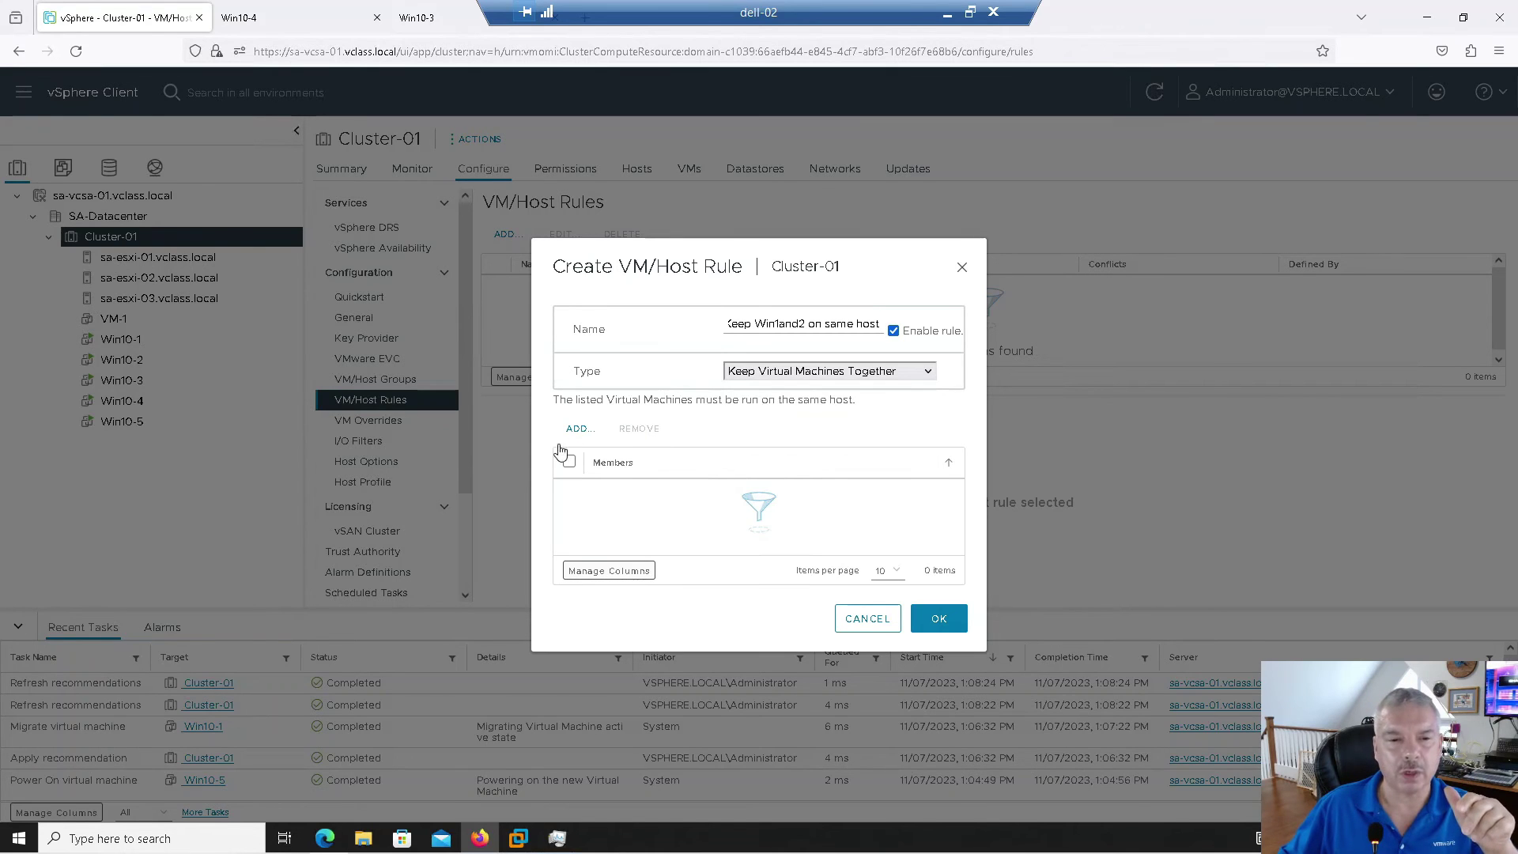
# Add Win10-1 and Win10-2 as members of the rule and create it.
pyautogui.click(579, 431)
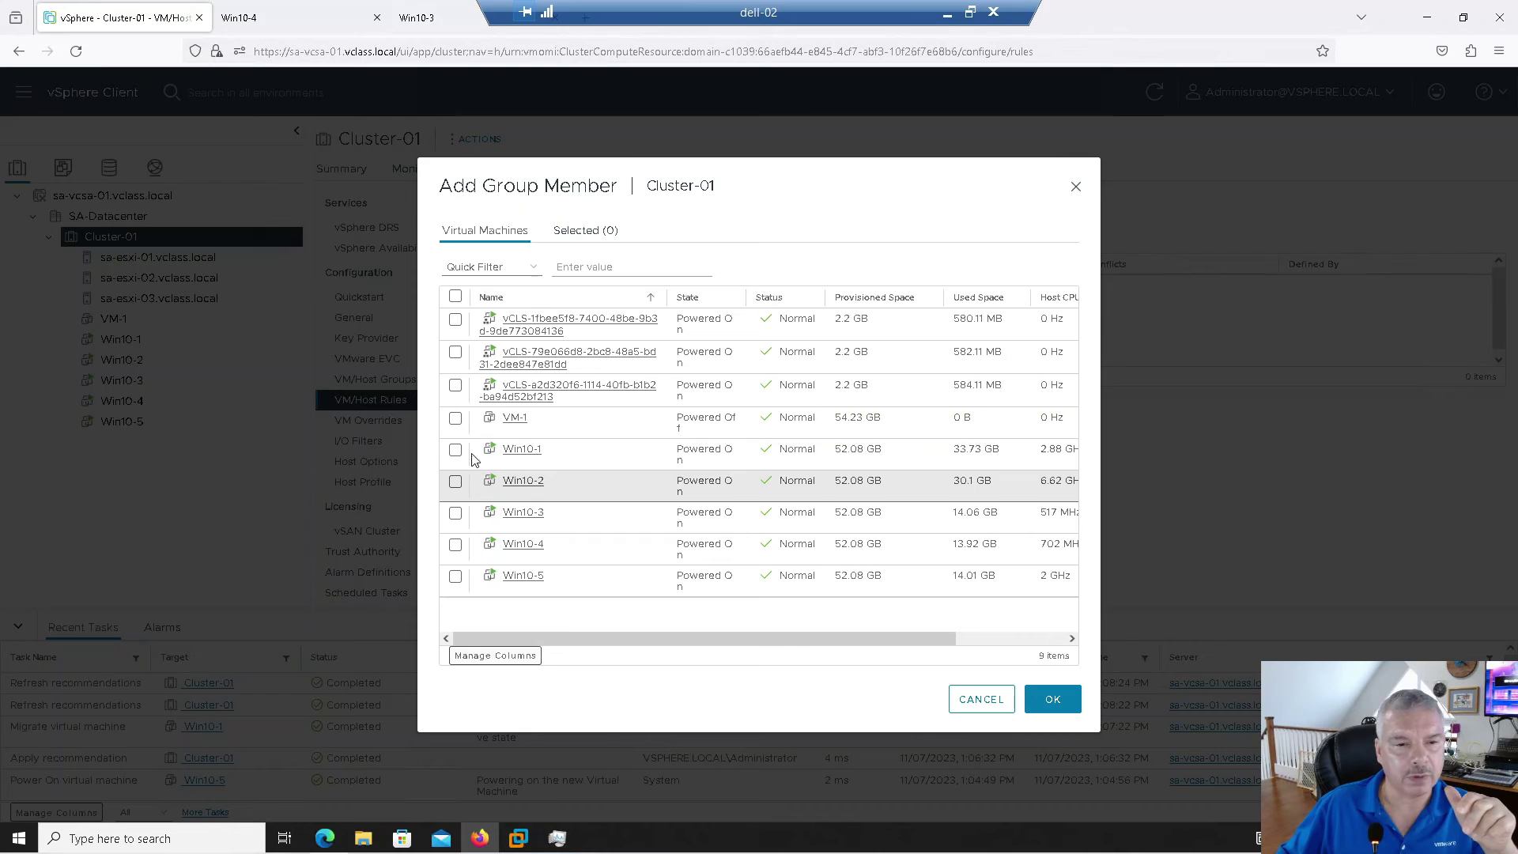
pyautogui.click(456, 450)
pyautogui.click(455, 482)
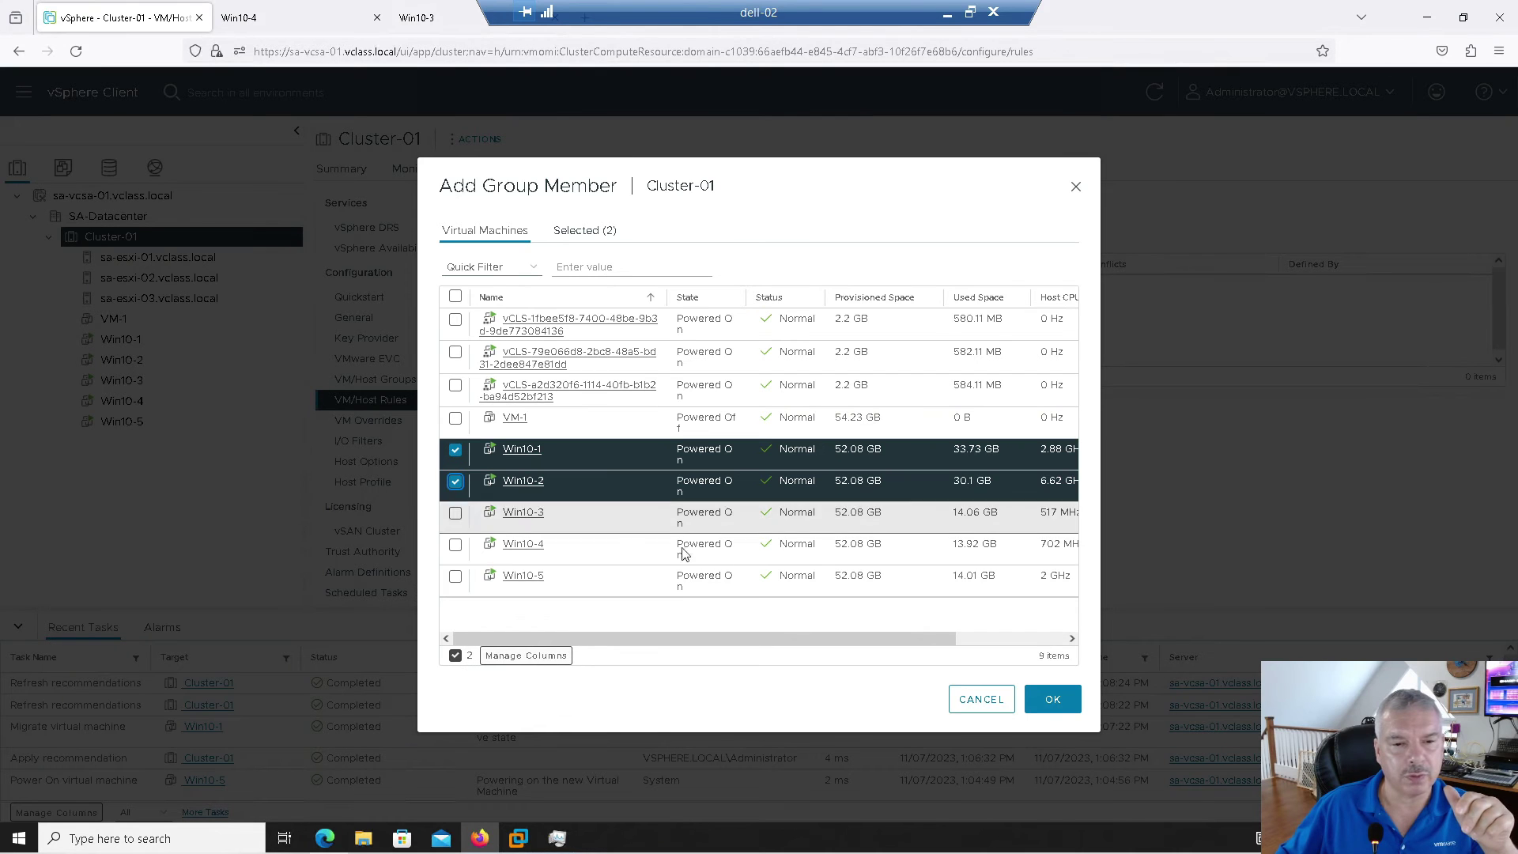
pyautogui.click(1055, 699)
pyautogui.click(939, 608)
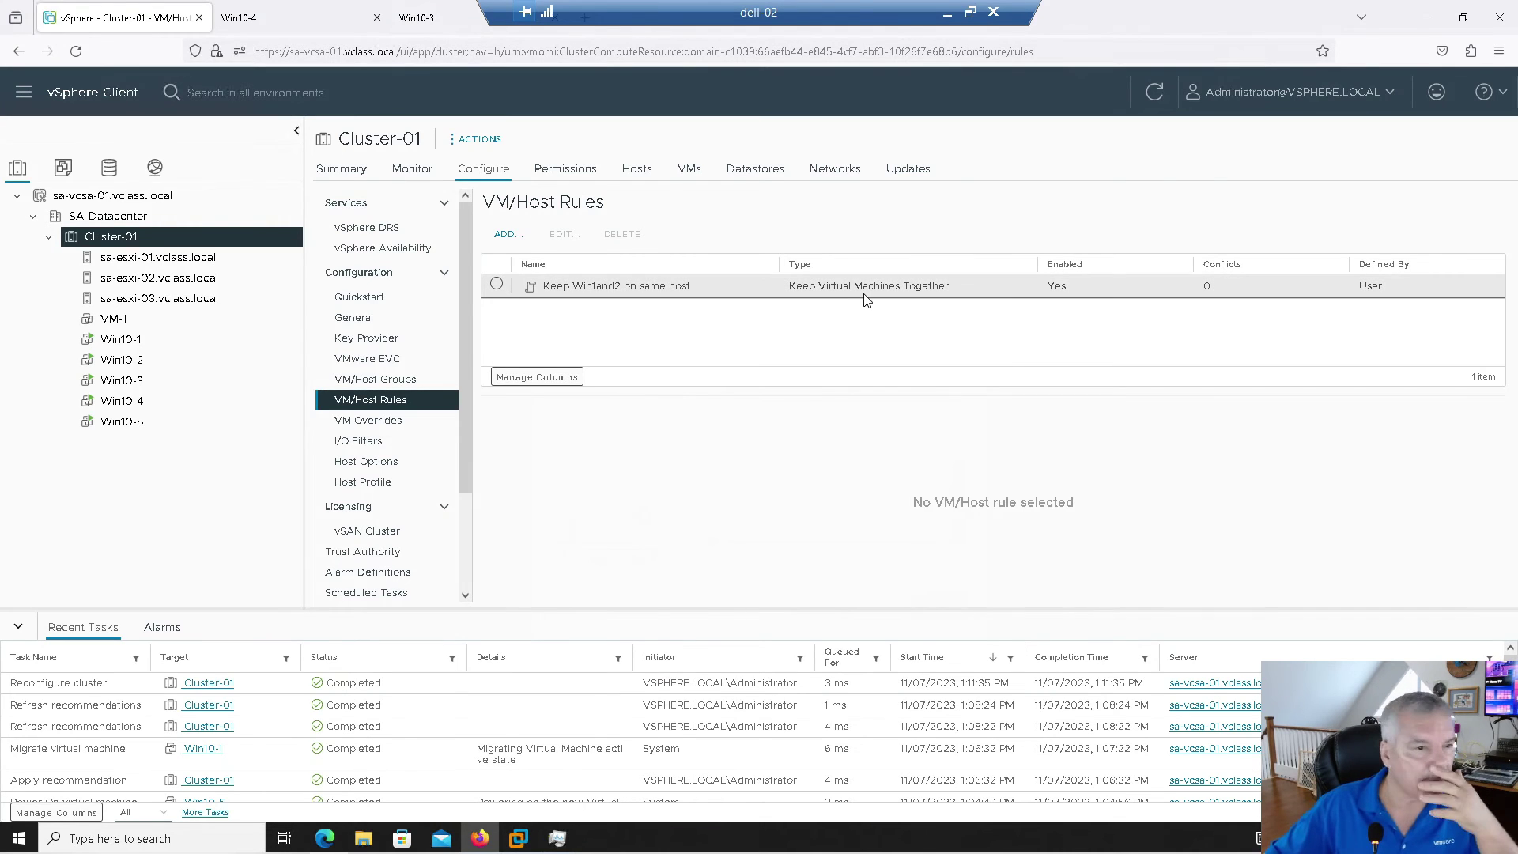
# Check which hosts Win10-1 and Win10-2 are running on in their summaries.
pyautogui.click(123, 340)
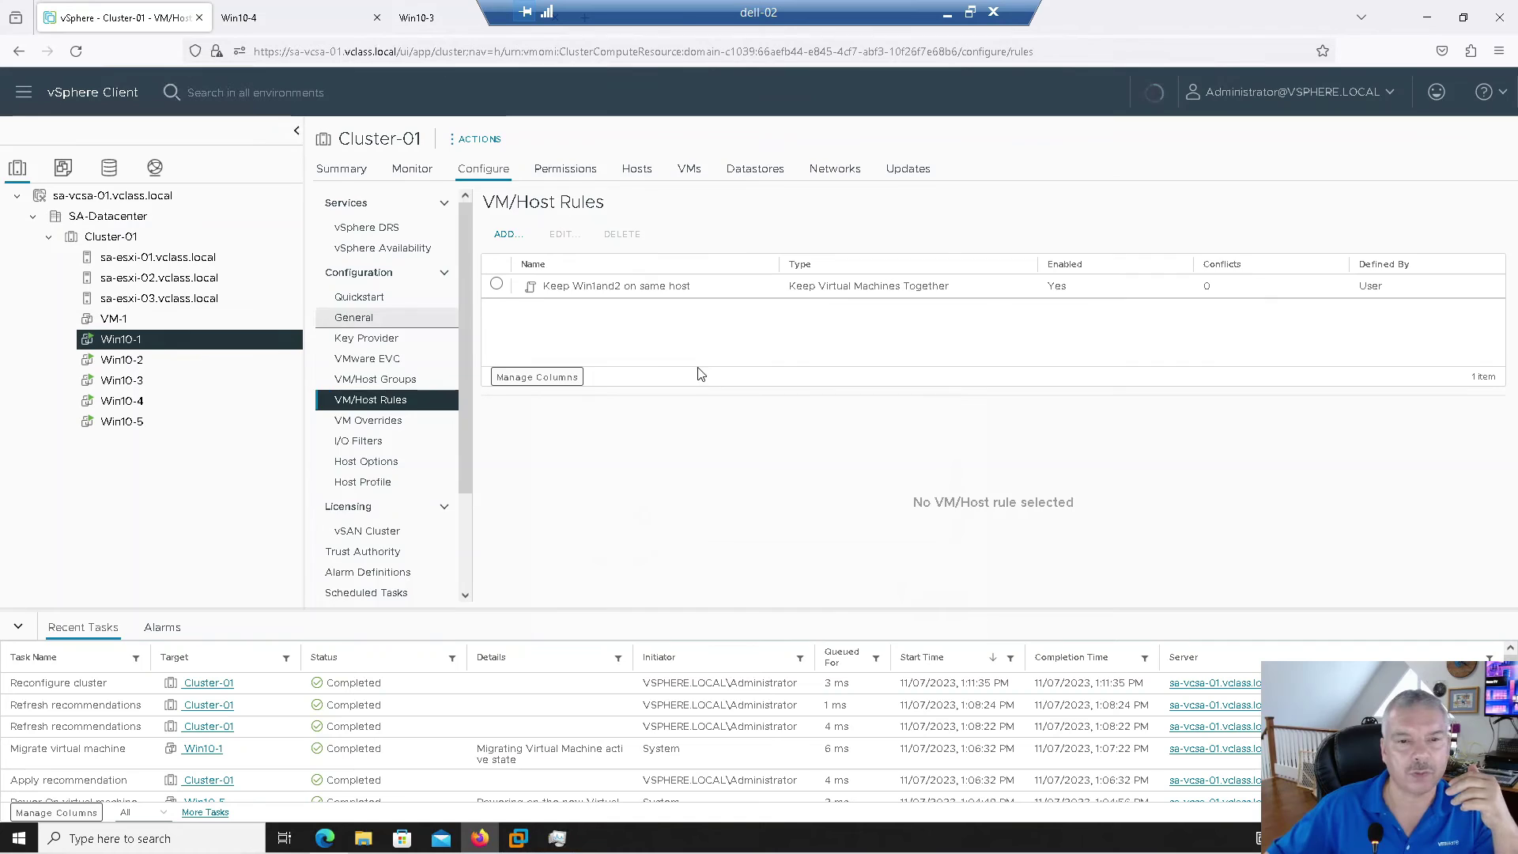
pyautogui.scroll(-2, 964, 451)
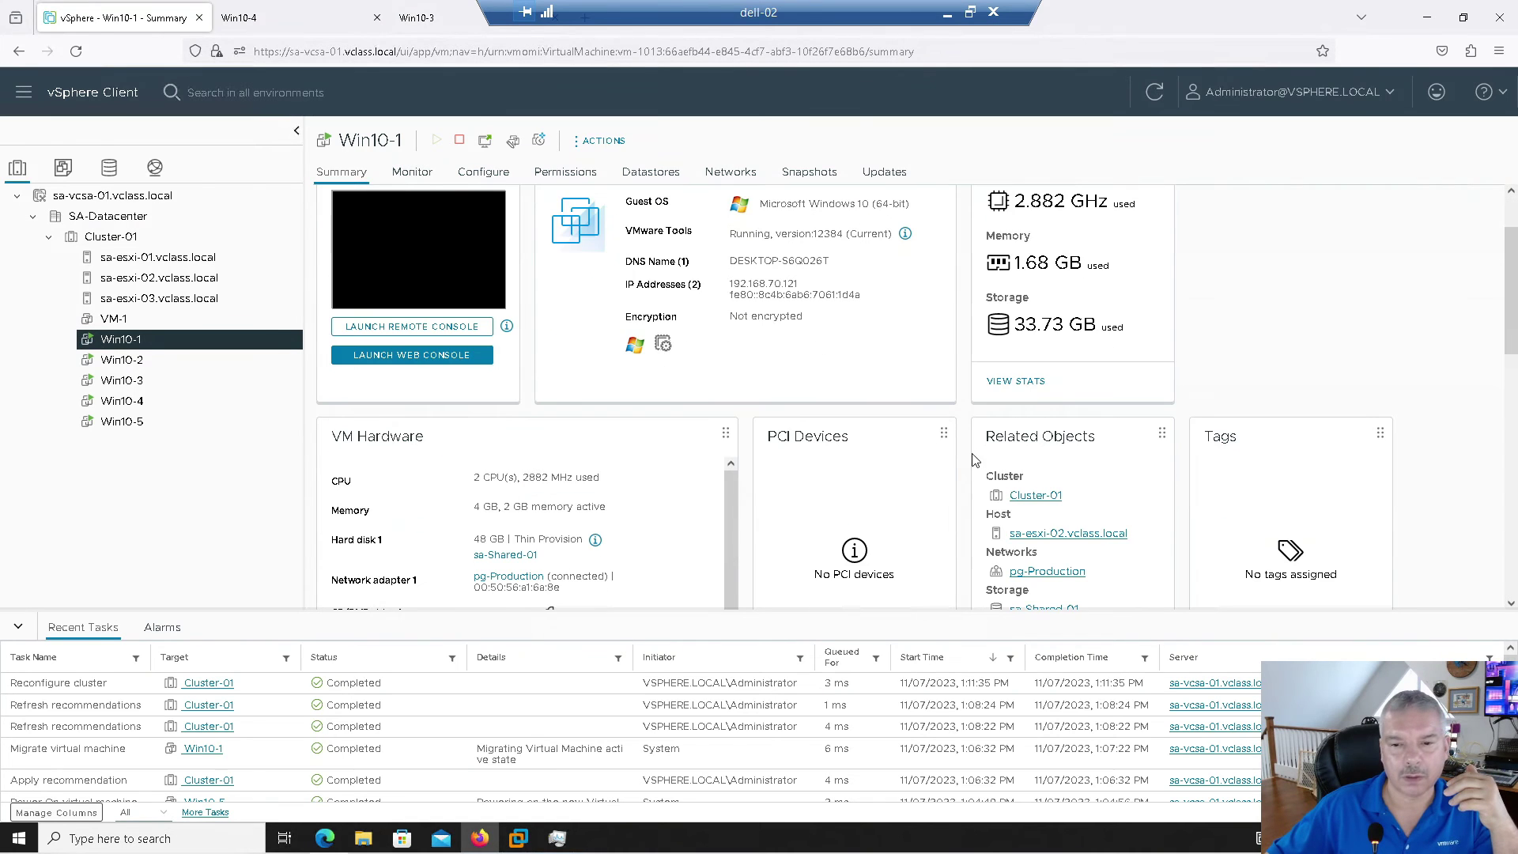
pyautogui.scroll(-1, 1150, 558)
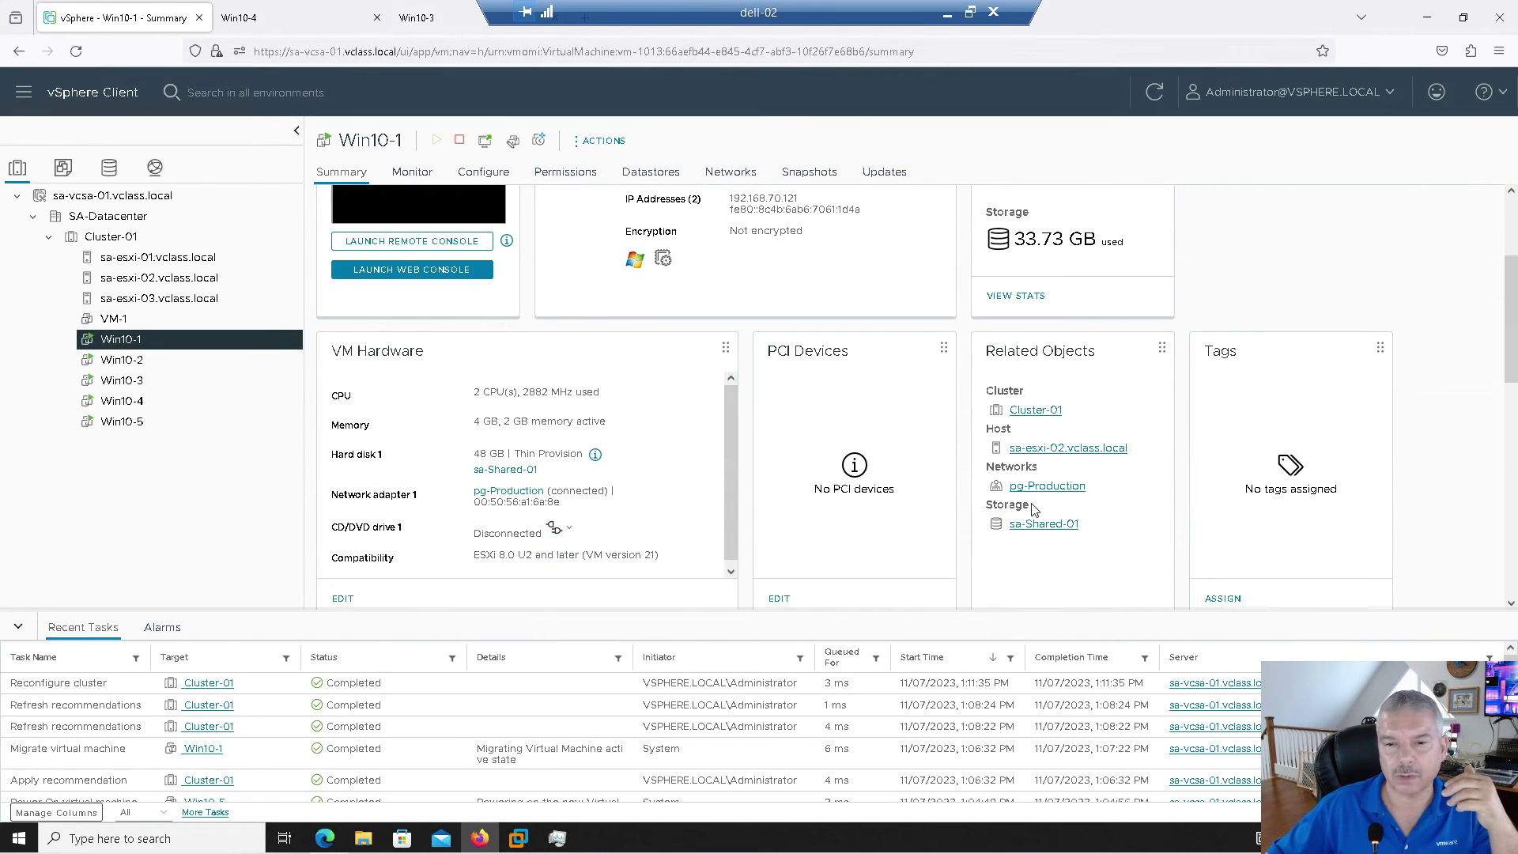
pyautogui.click(156, 364)
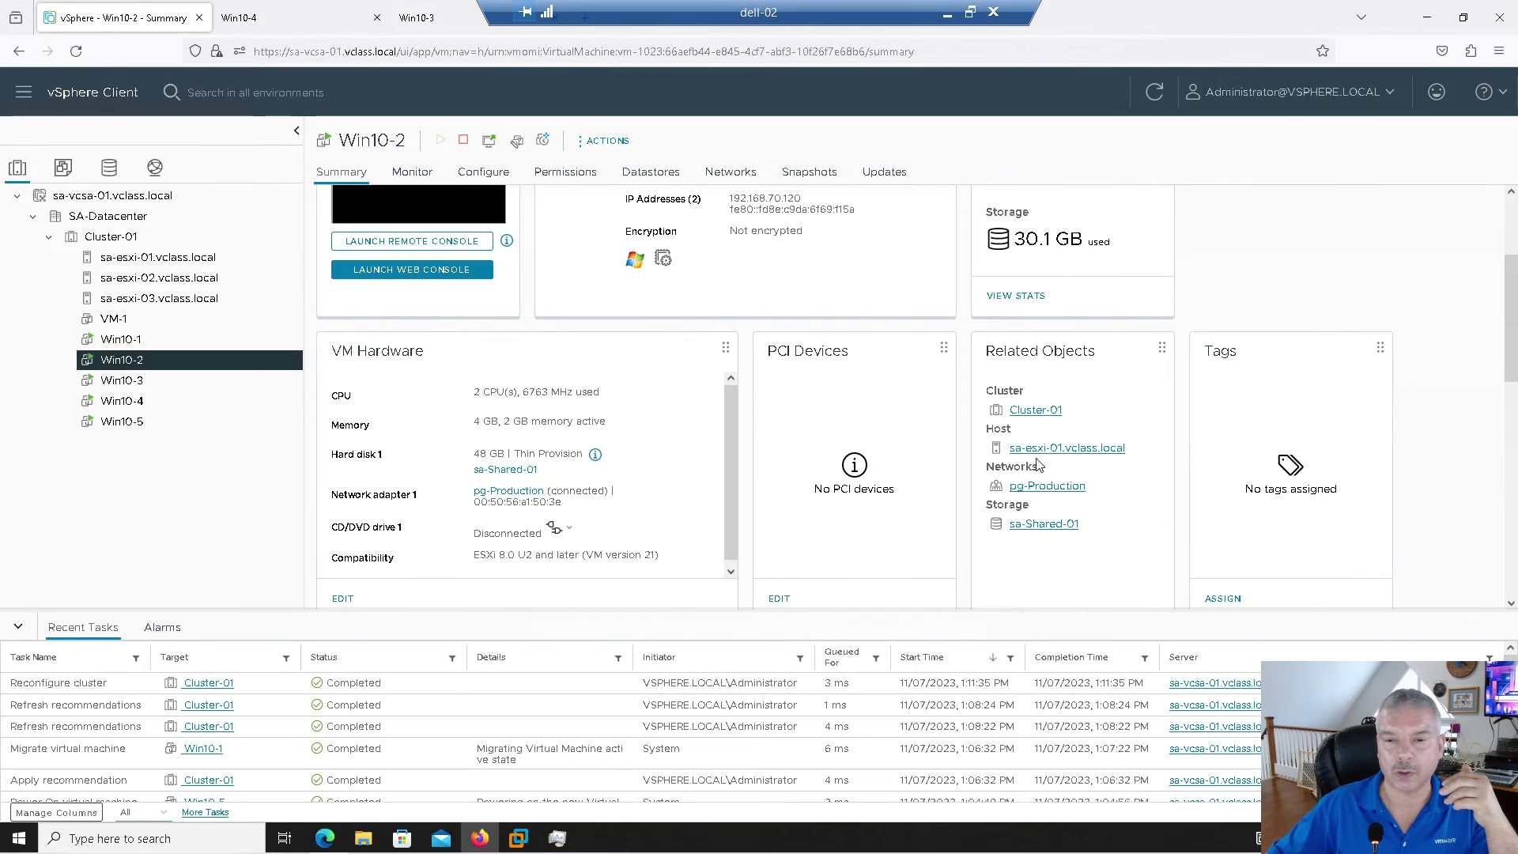
# Run DRS on Cluster-01 and apply only the affinity rule recommendation migrating Win10-2 and Win10-1 to sa-esxi-03.vclass.local.
pyautogui.click(119, 238)
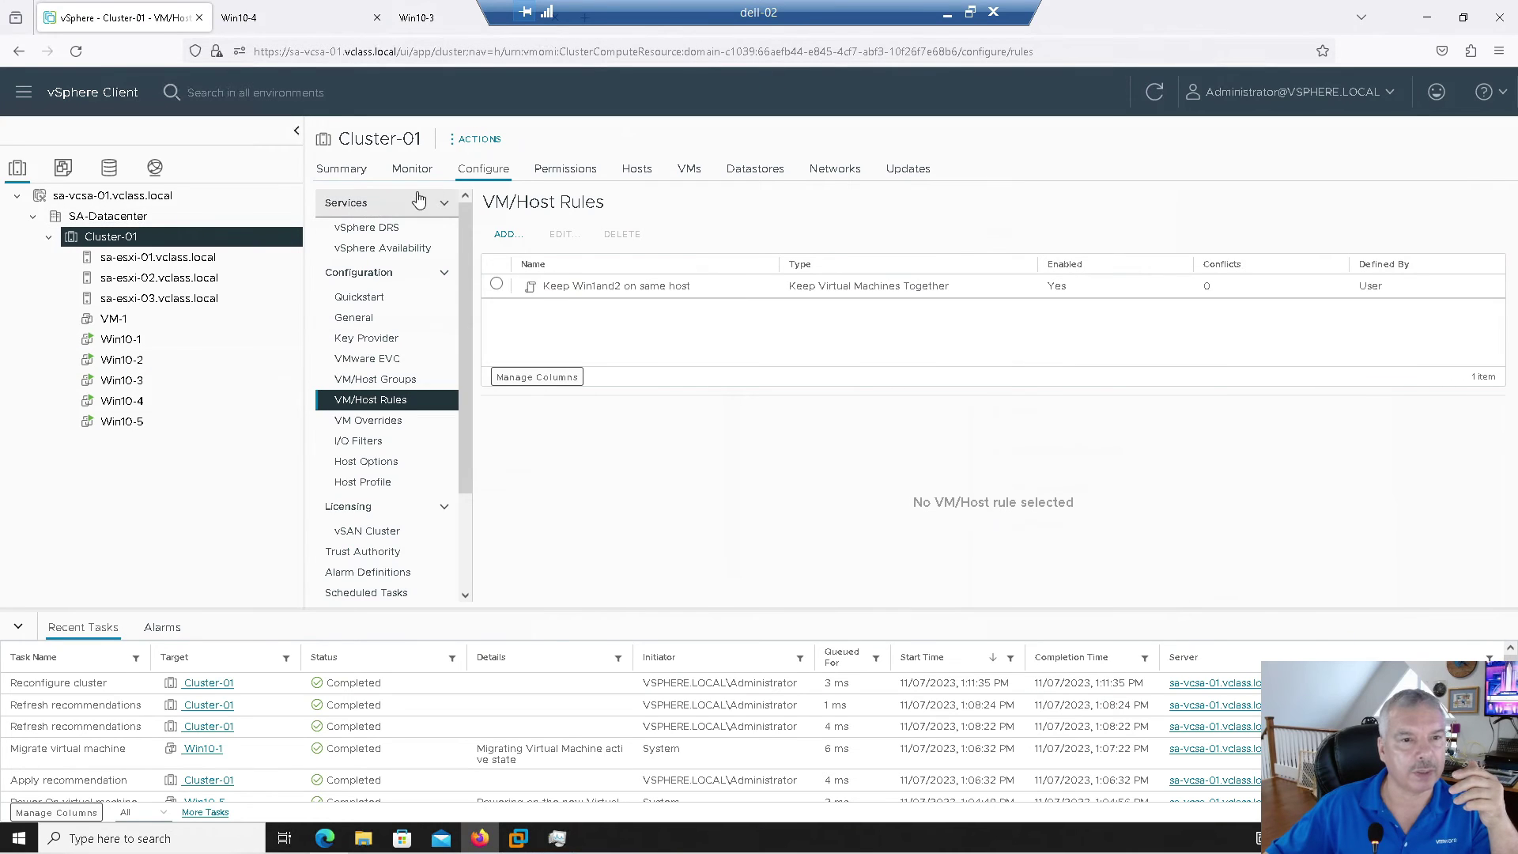
pyautogui.click(405, 170)
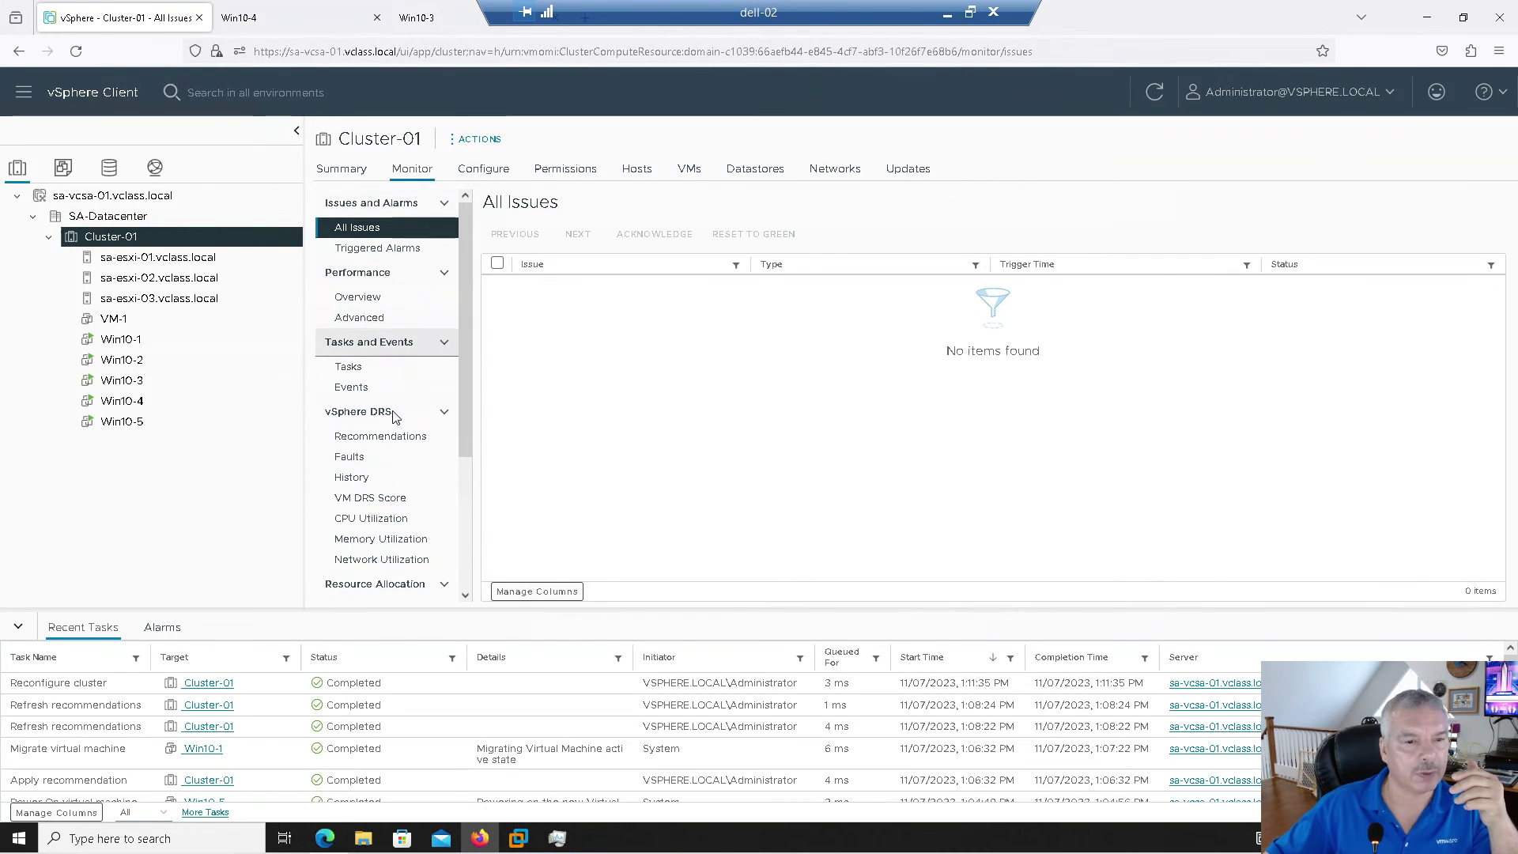
pyautogui.click(393, 440)
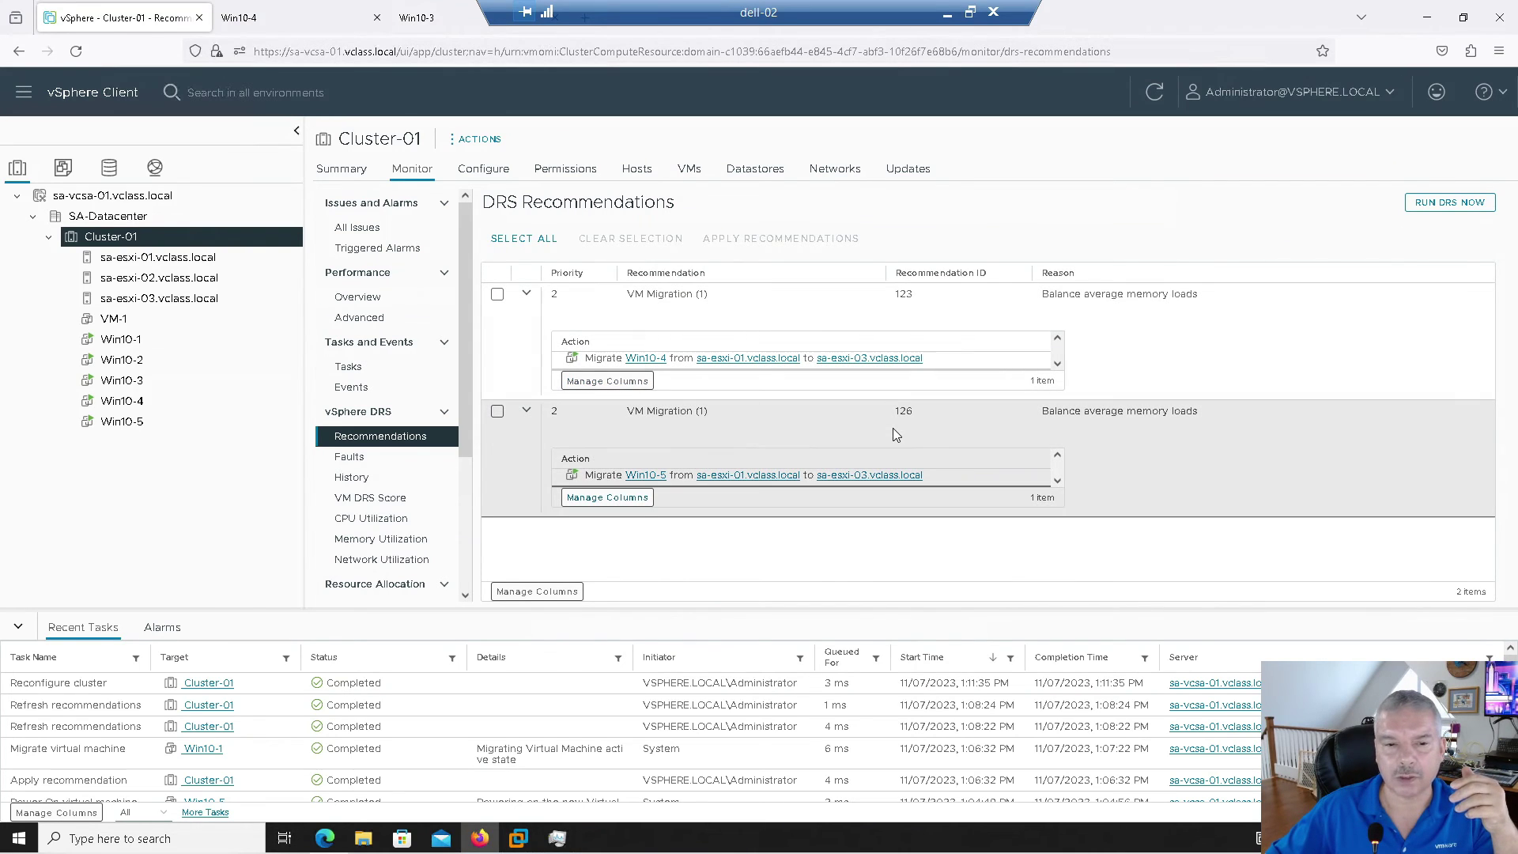
pyautogui.click(1455, 207)
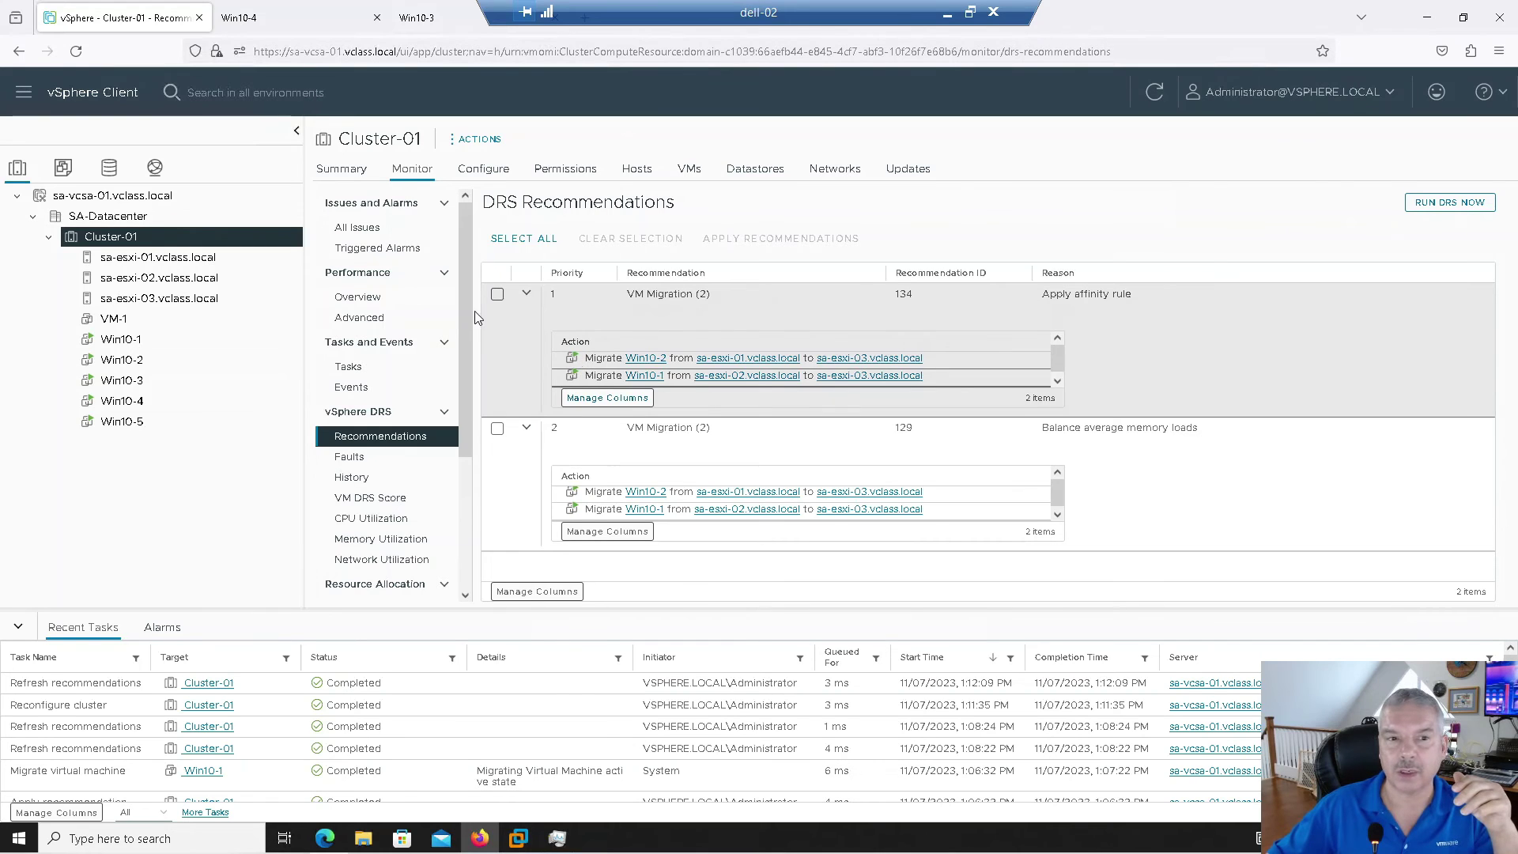
pyautogui.click(497, 294)
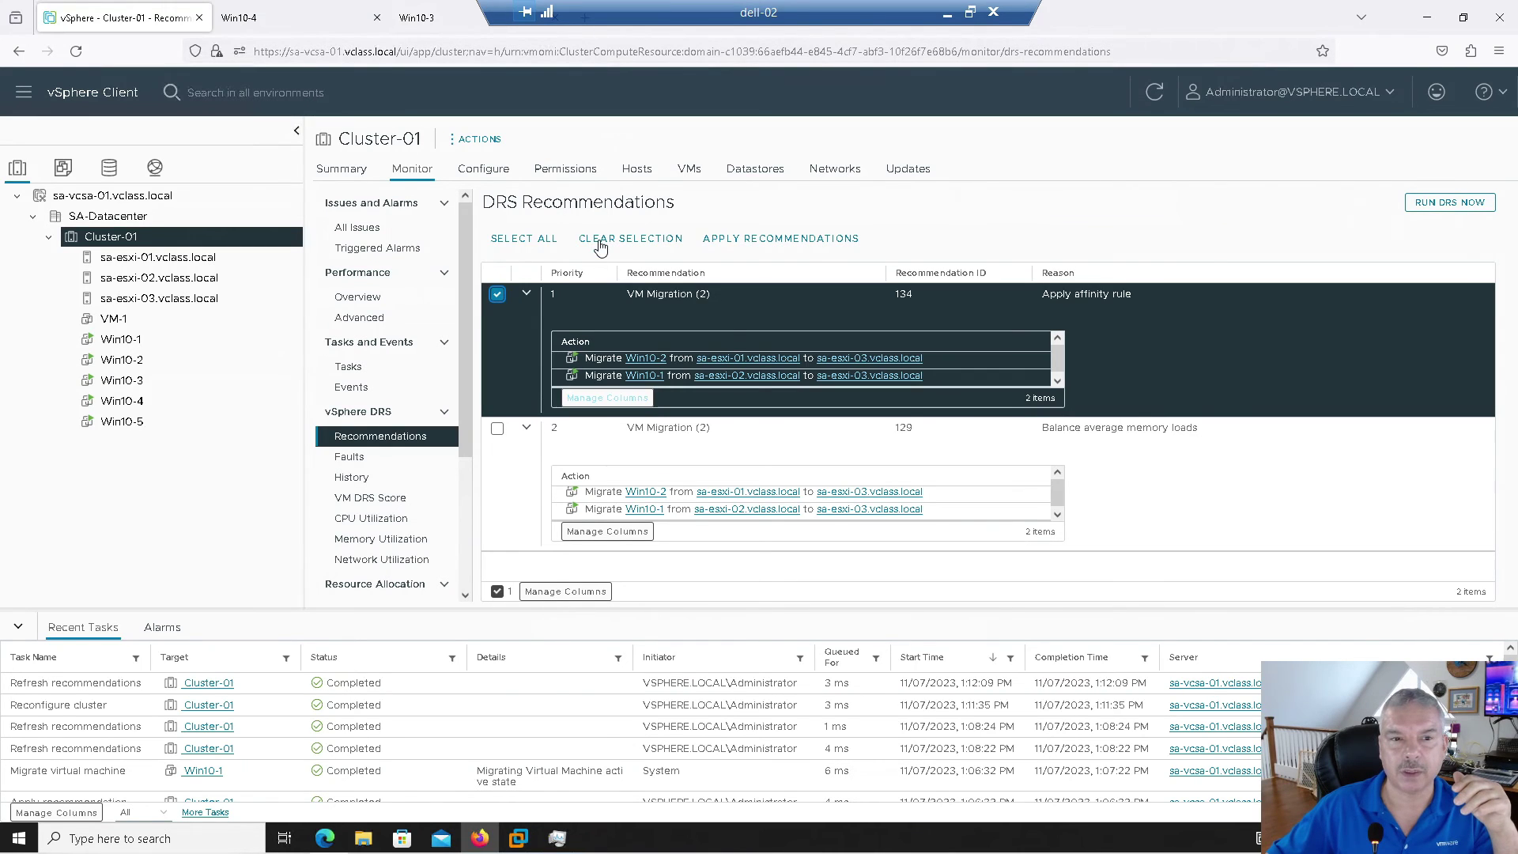
pyautogui.click(731, 241)
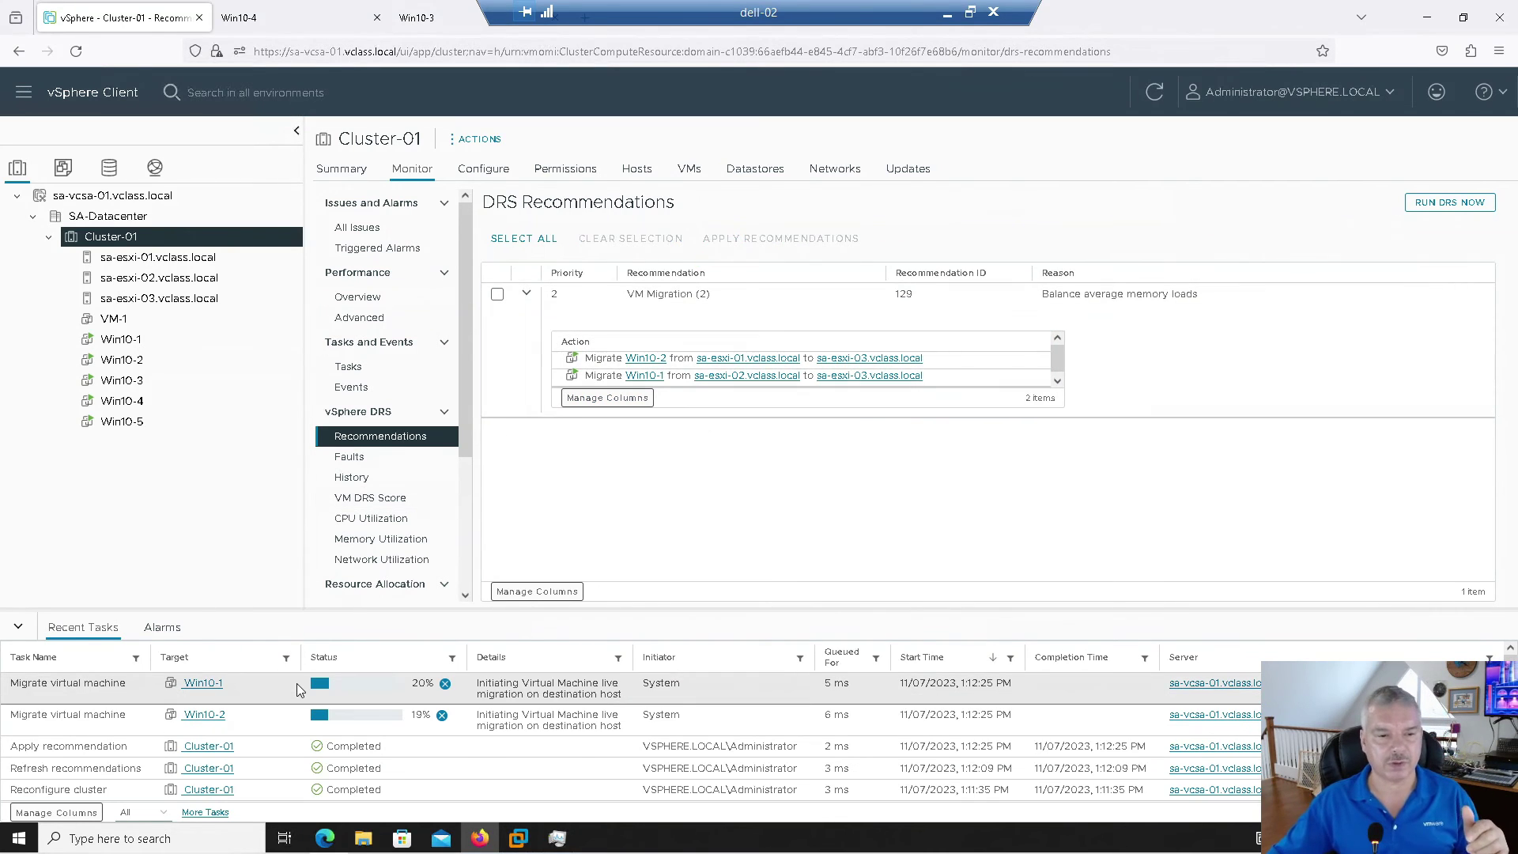
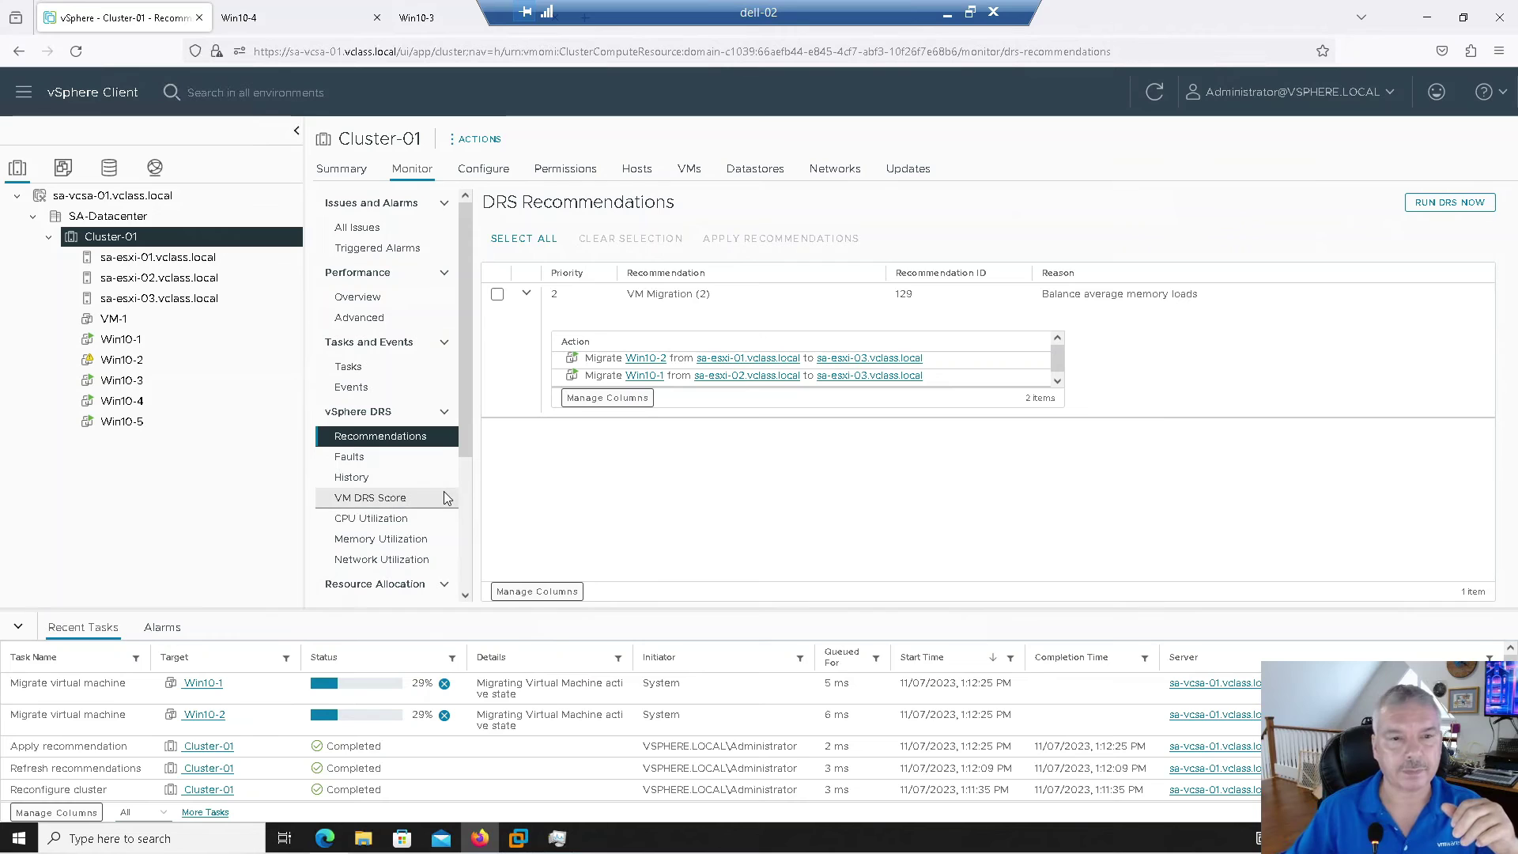
# Examine the DRS score, VM DRS scores and resource usage in the summary of Cluster-01.
pyautogui.click(342, 170)
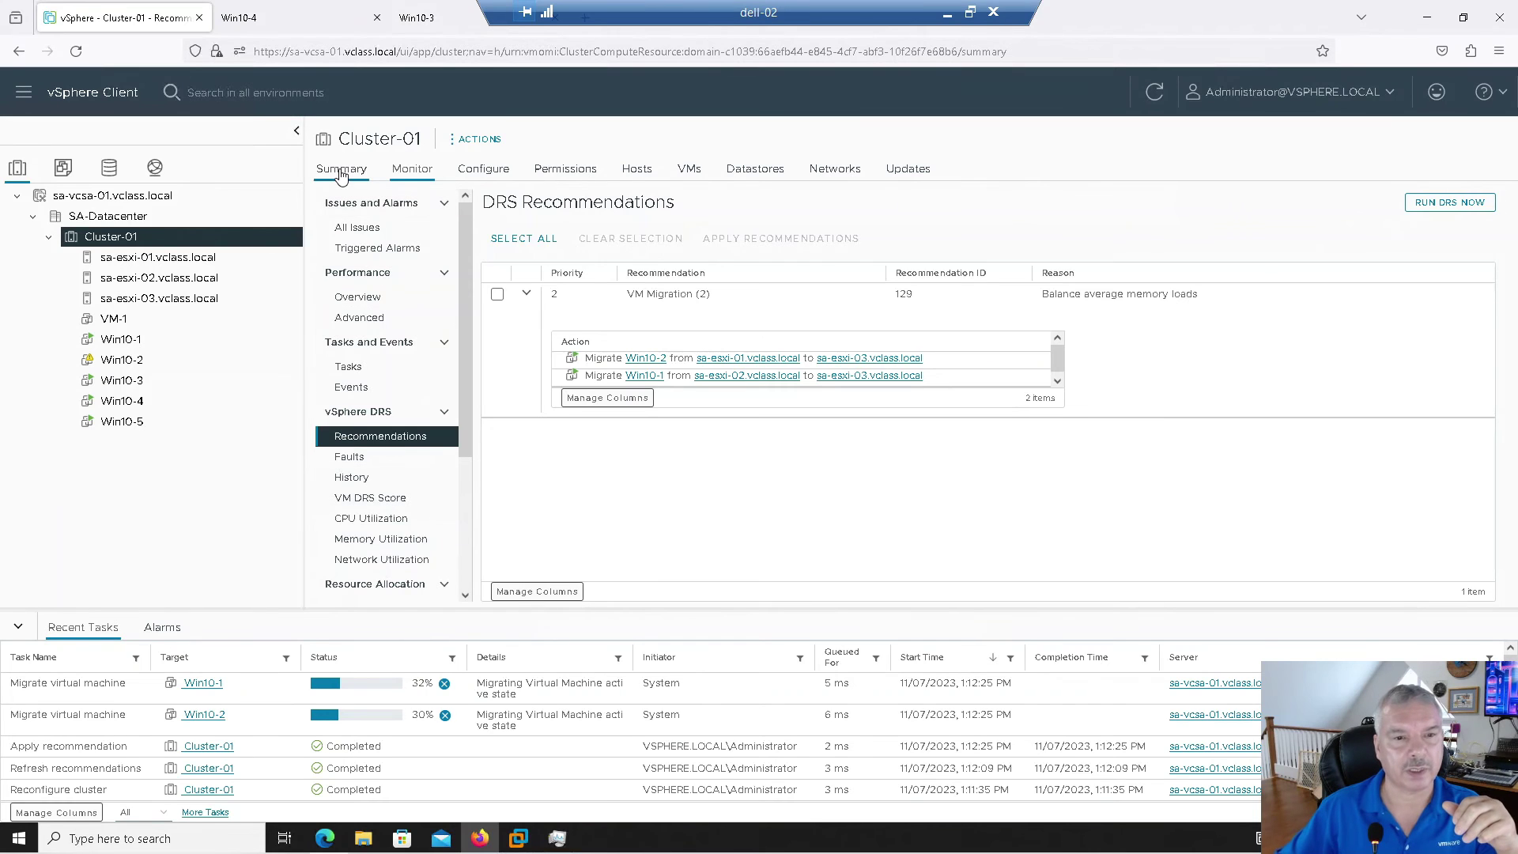
pyautogui.scroll(-5, 633, 389)
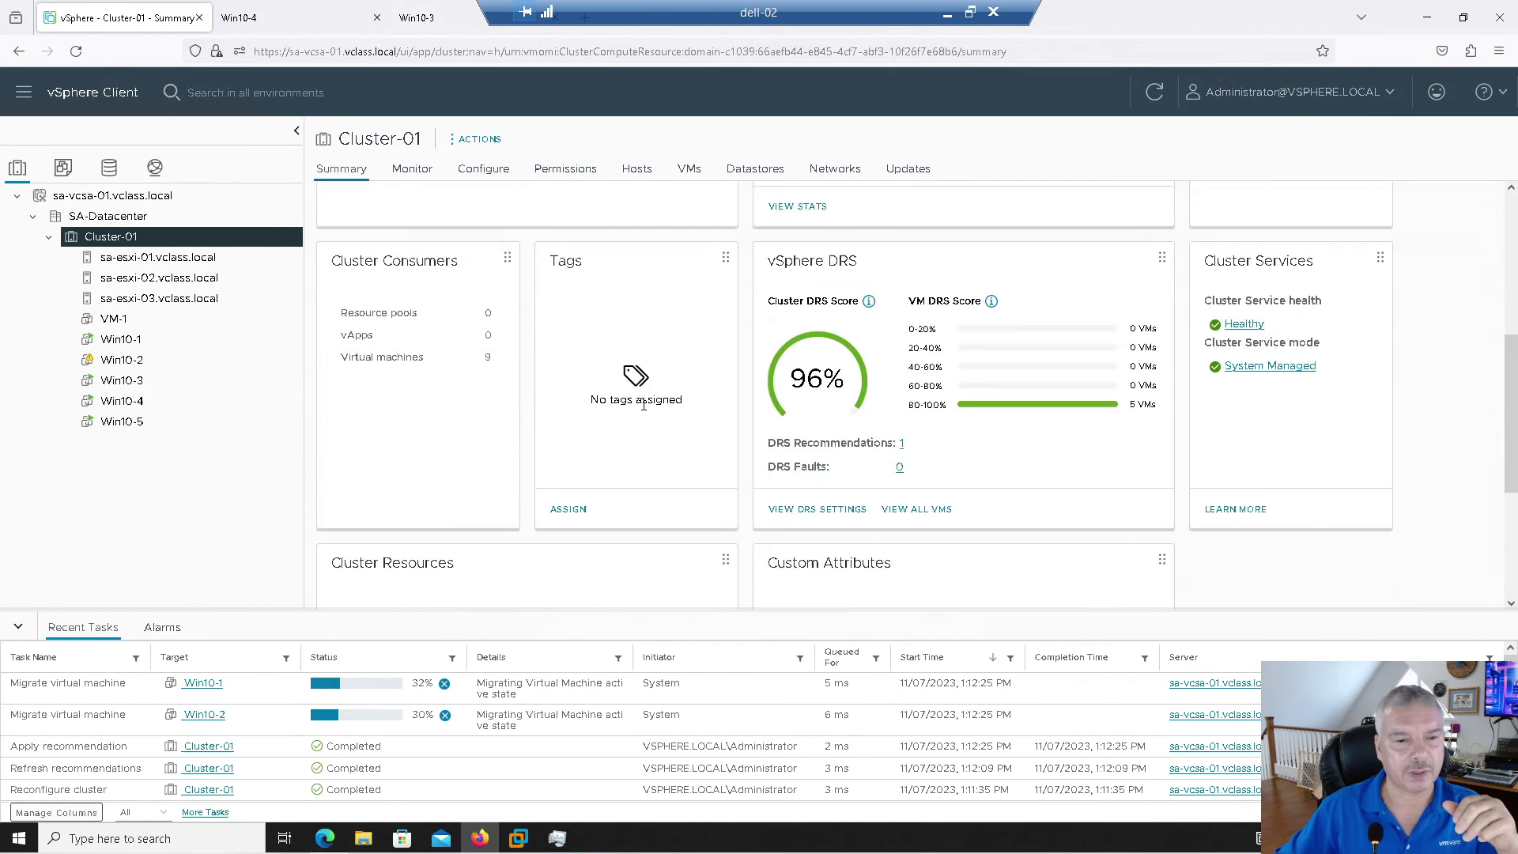
pyautogui.scroll(-2, 791, 343)
pyautogui.scroll(2, 840, 268)
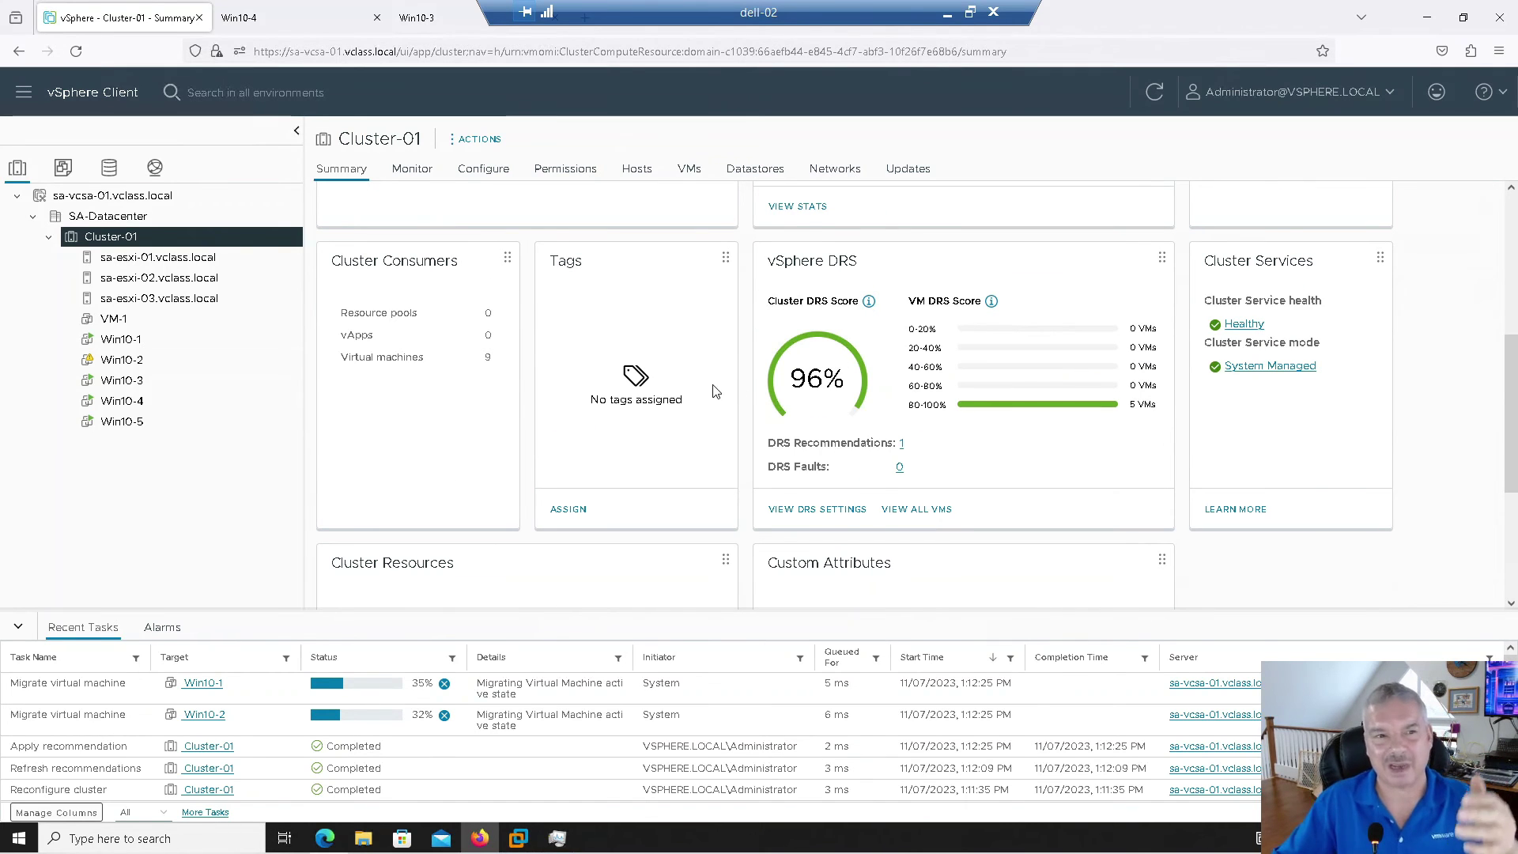
pyautogui.scroll(4, 711, 391)
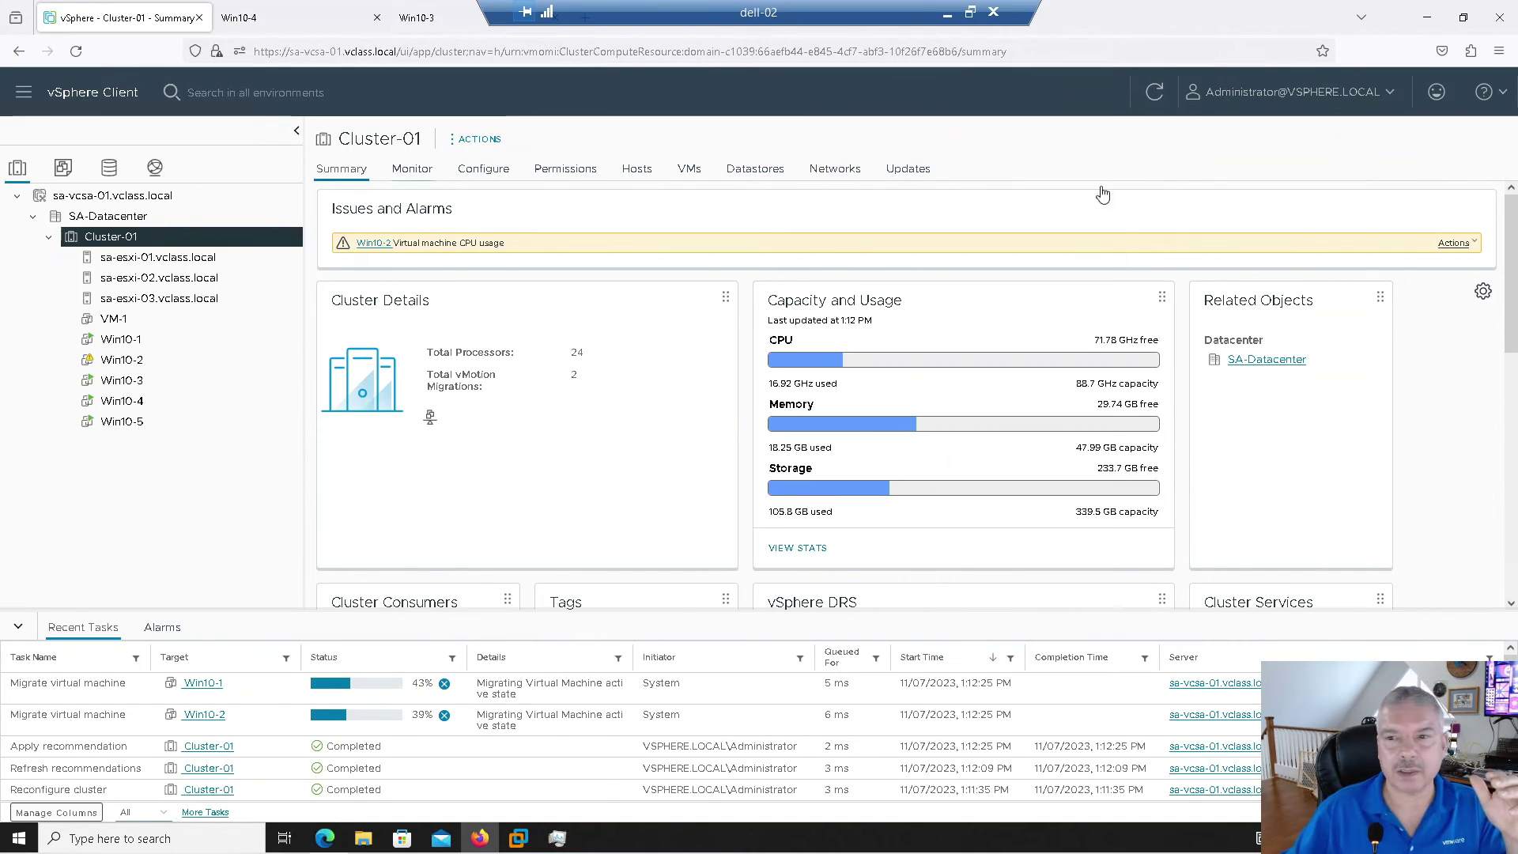
# Review the DRS automation settings and the existing VM/Host rules of Cluster-01 without changing them.
pyautogui.click(477, 171)
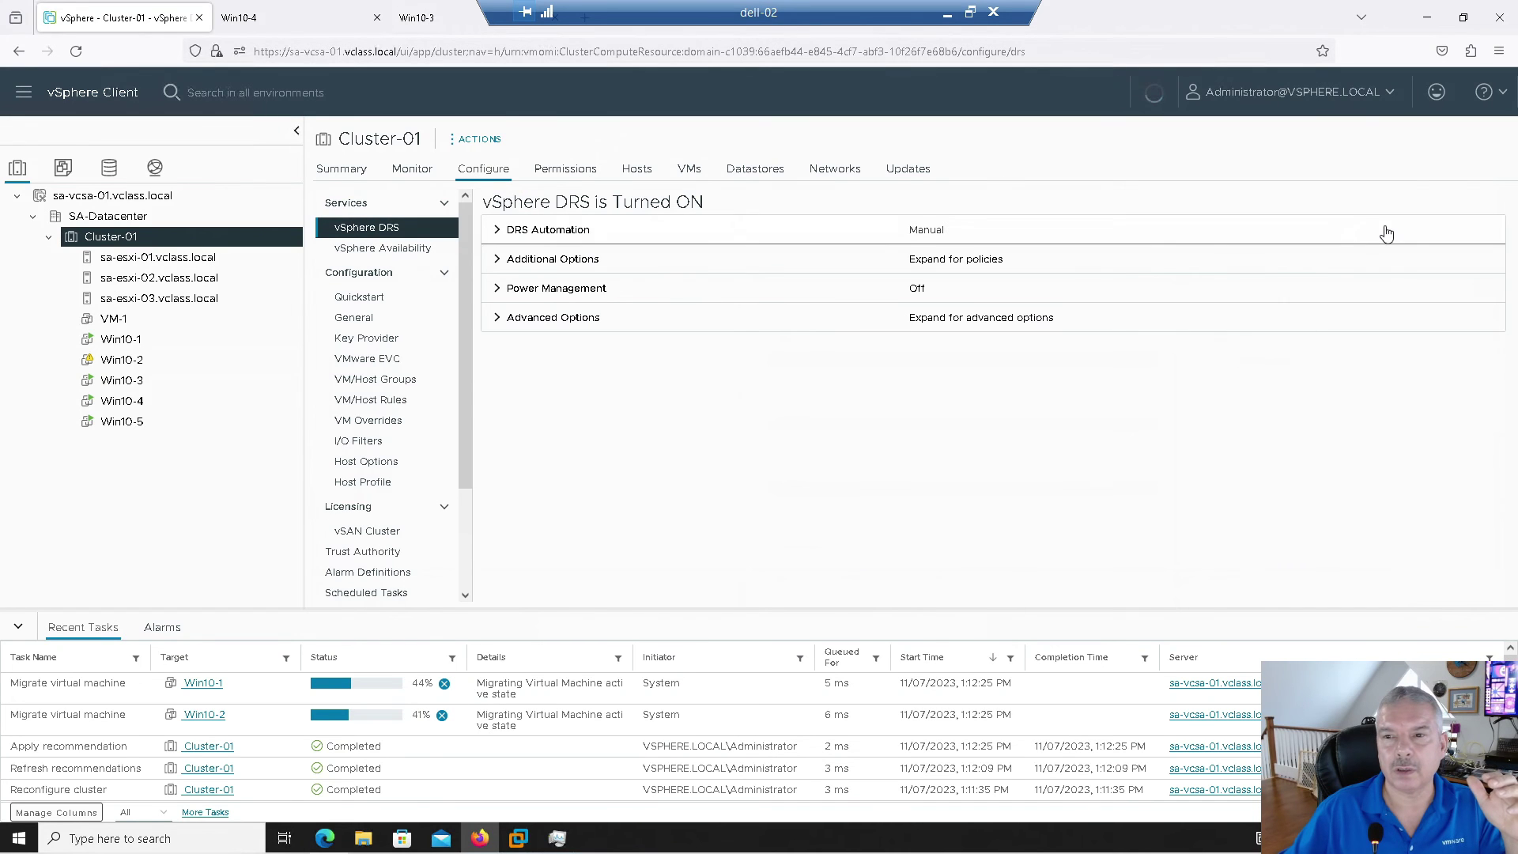
pyautogui.click(1475, 202)
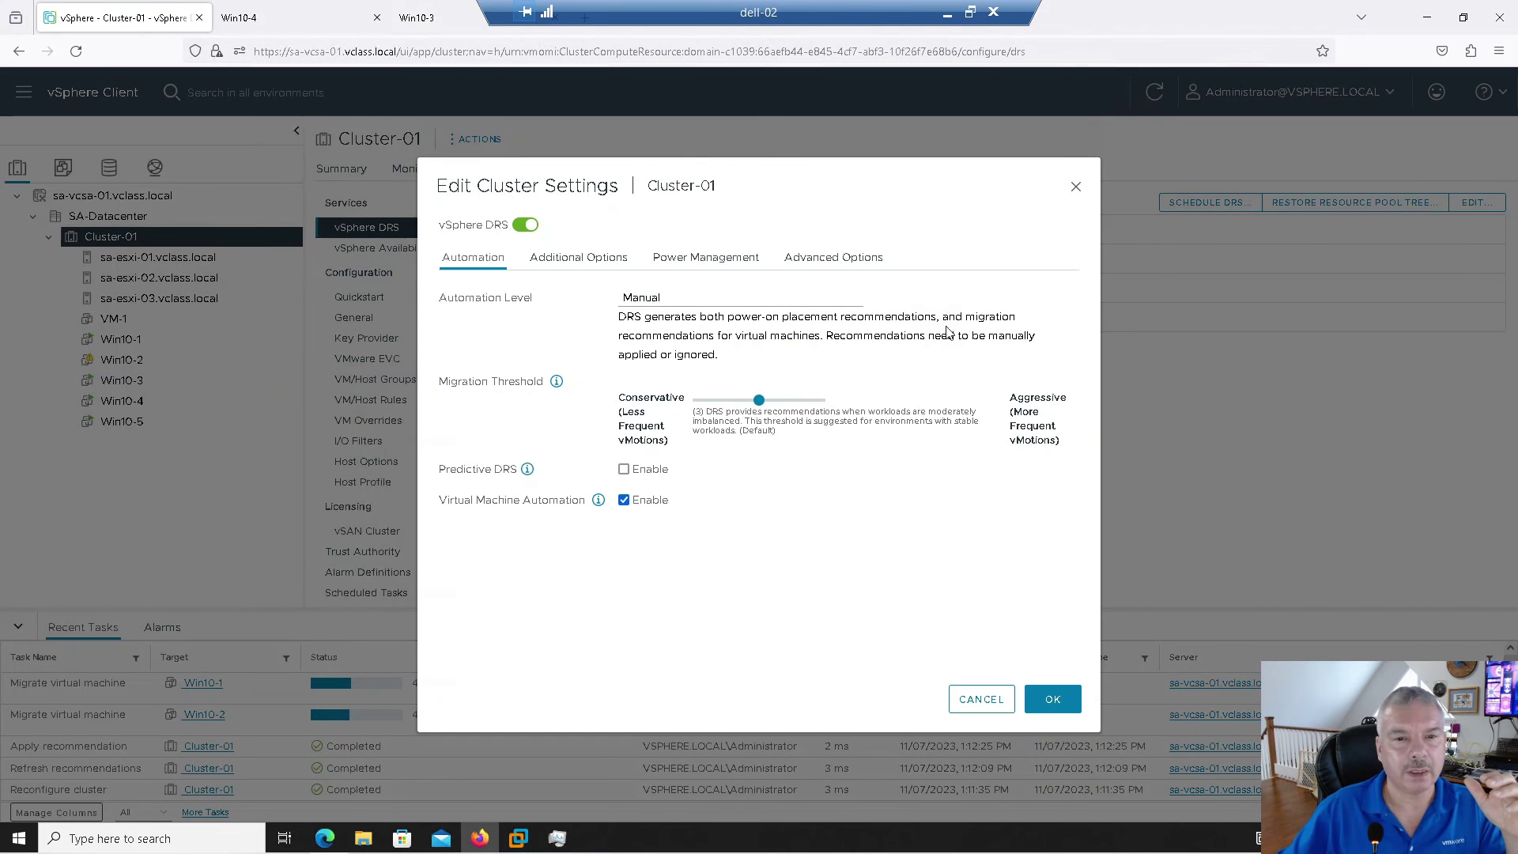
pyautogui.click(959, 705)
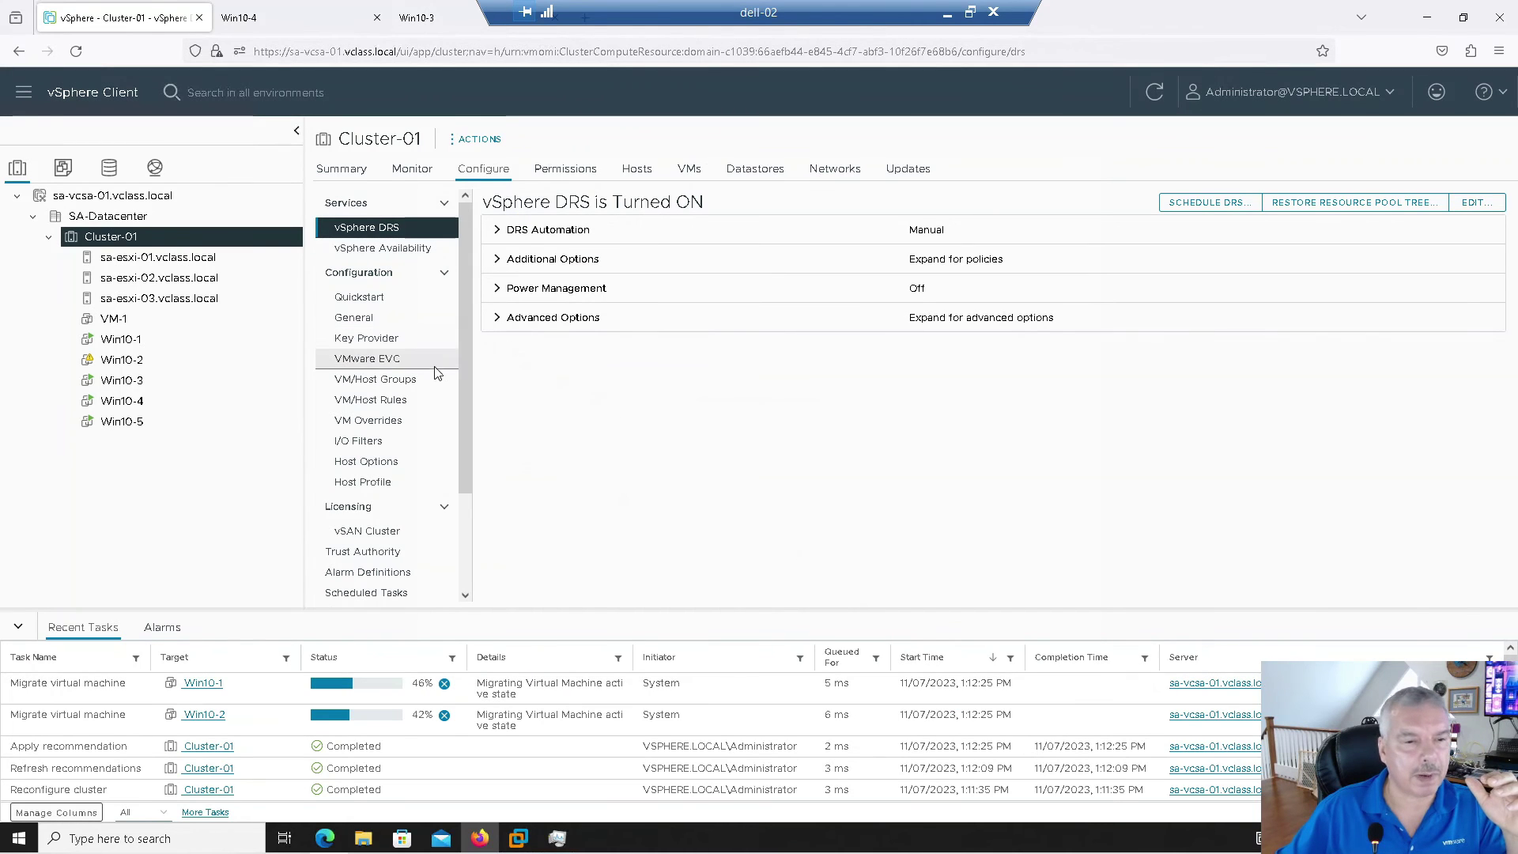
pyautogui.click(393, 399)
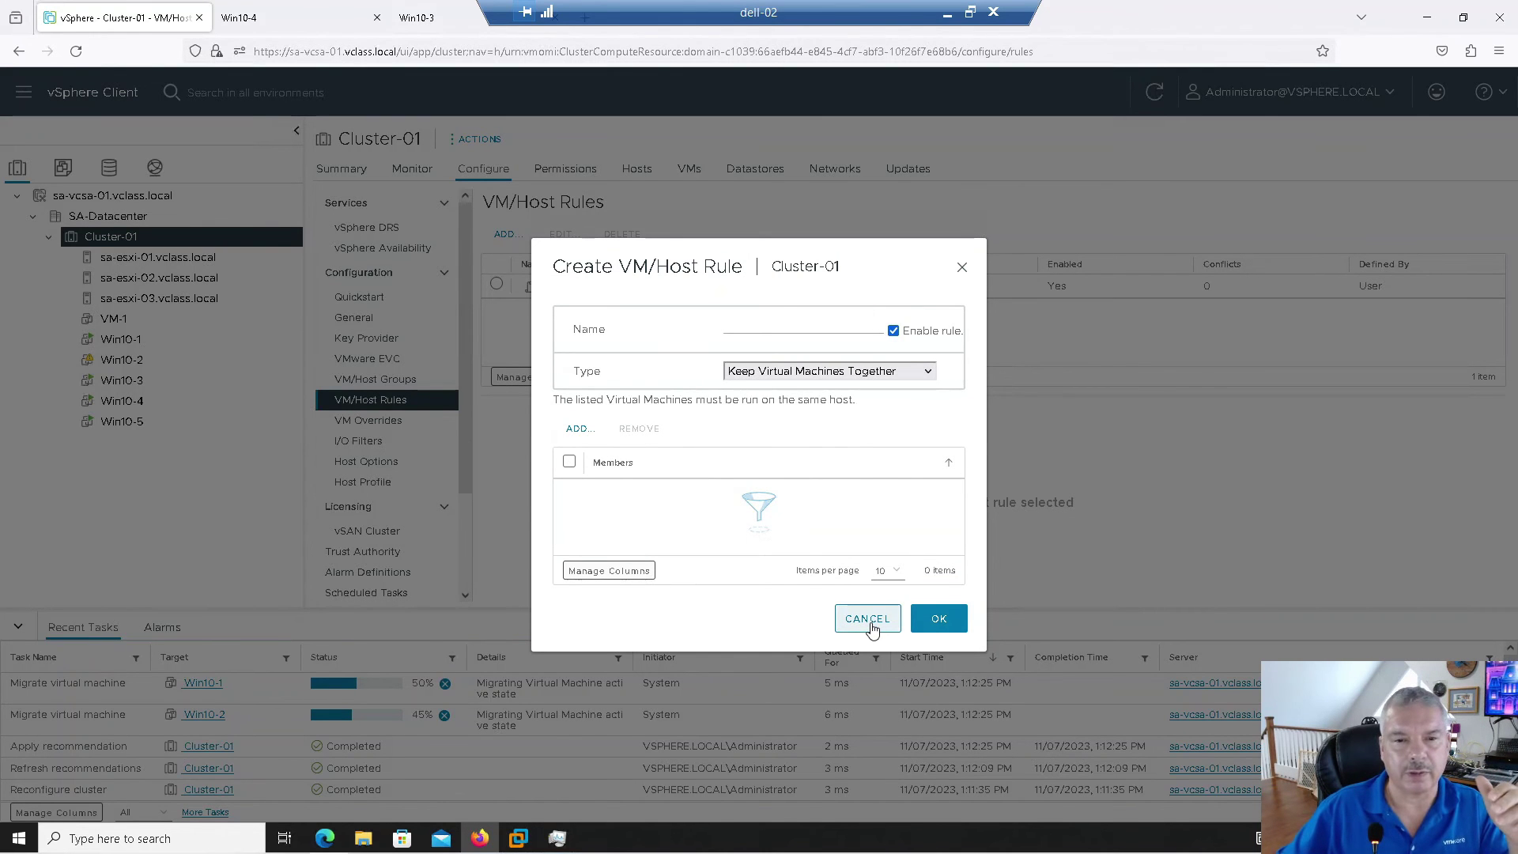
pyautogui.click(869, 625)
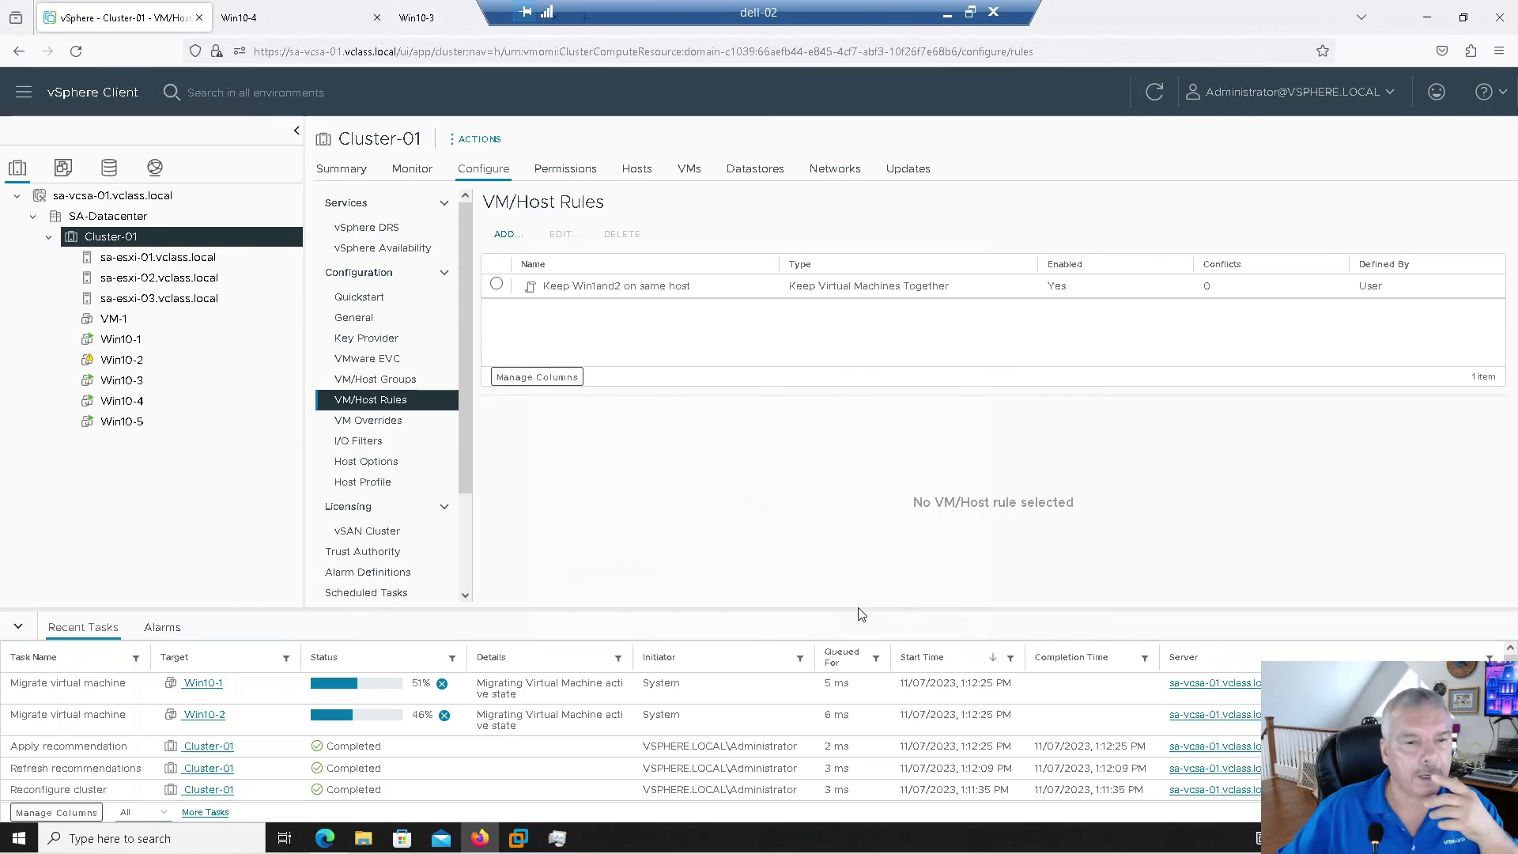
# Create a VM group named App-1 on Cluster-01 with Win10-3 and Win10-4 as members.
pyautogui.click(401, 381)
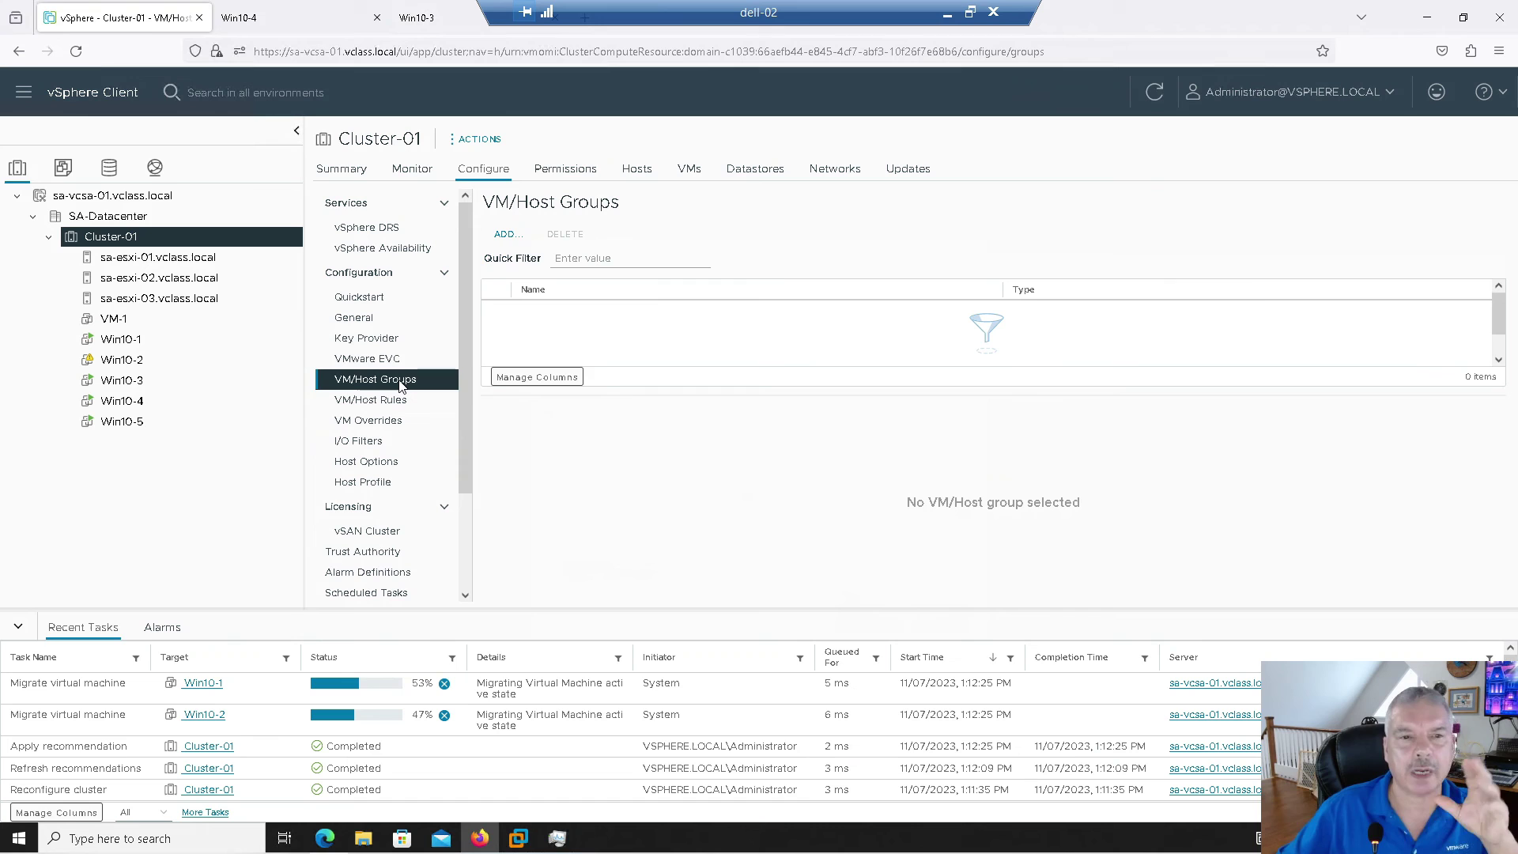
pyautogui.click(501, 235)
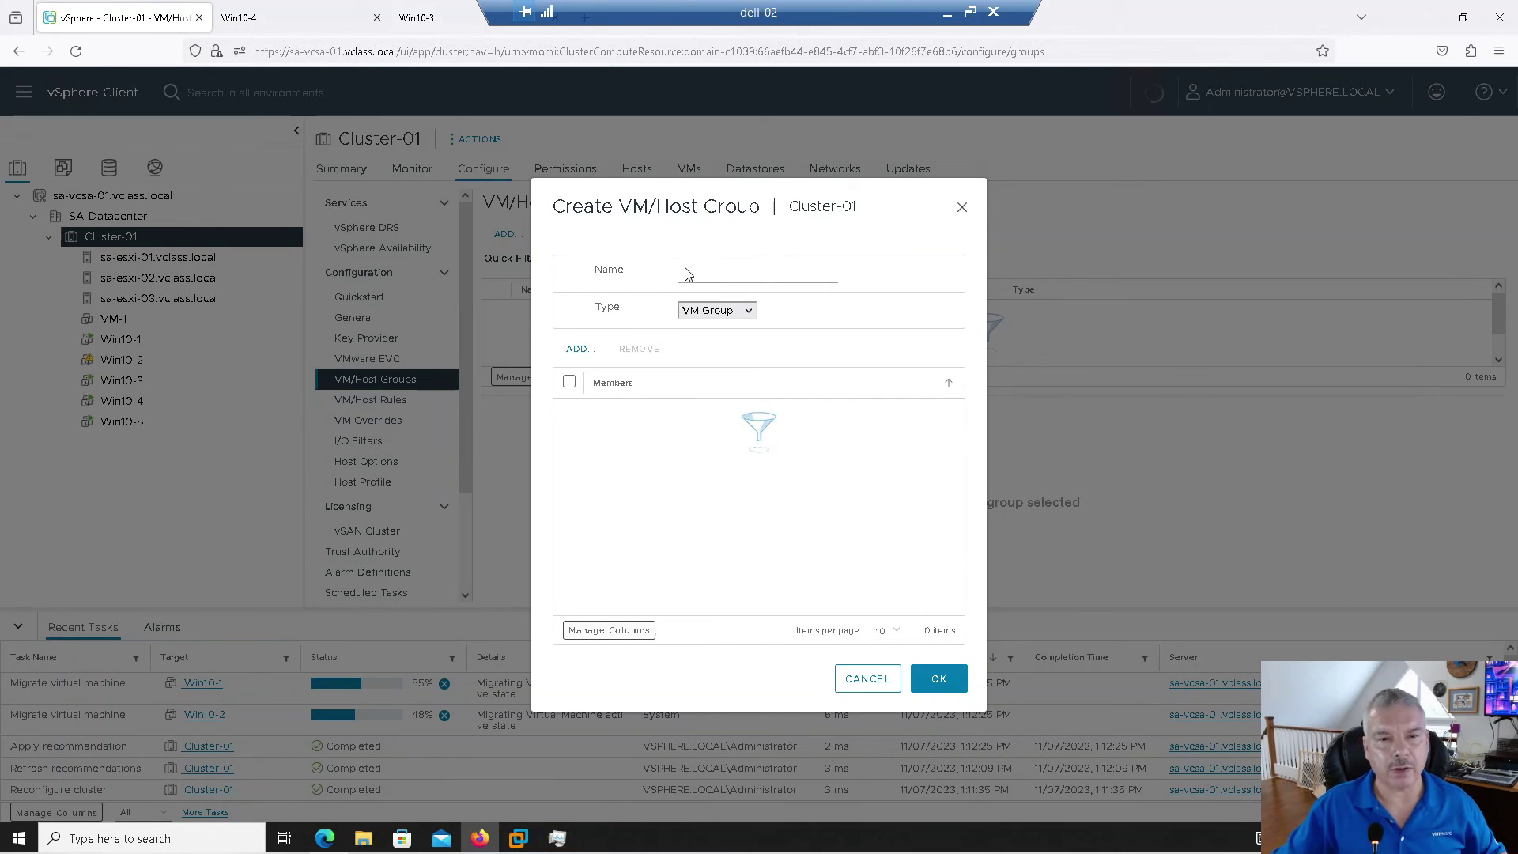
pyautogui.click(686, 277)
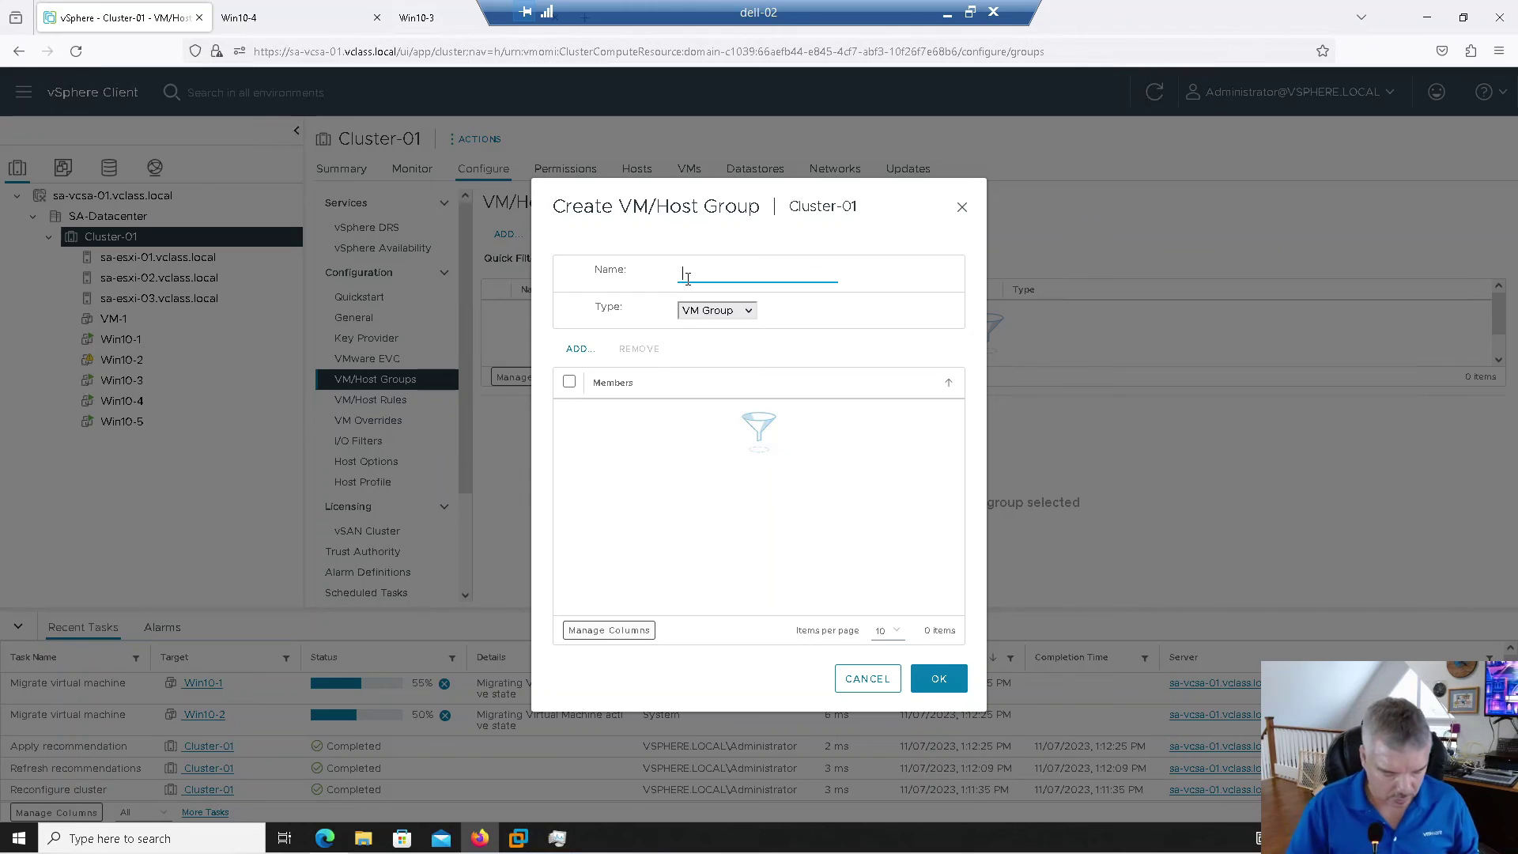
pyautogui.write('App-1')
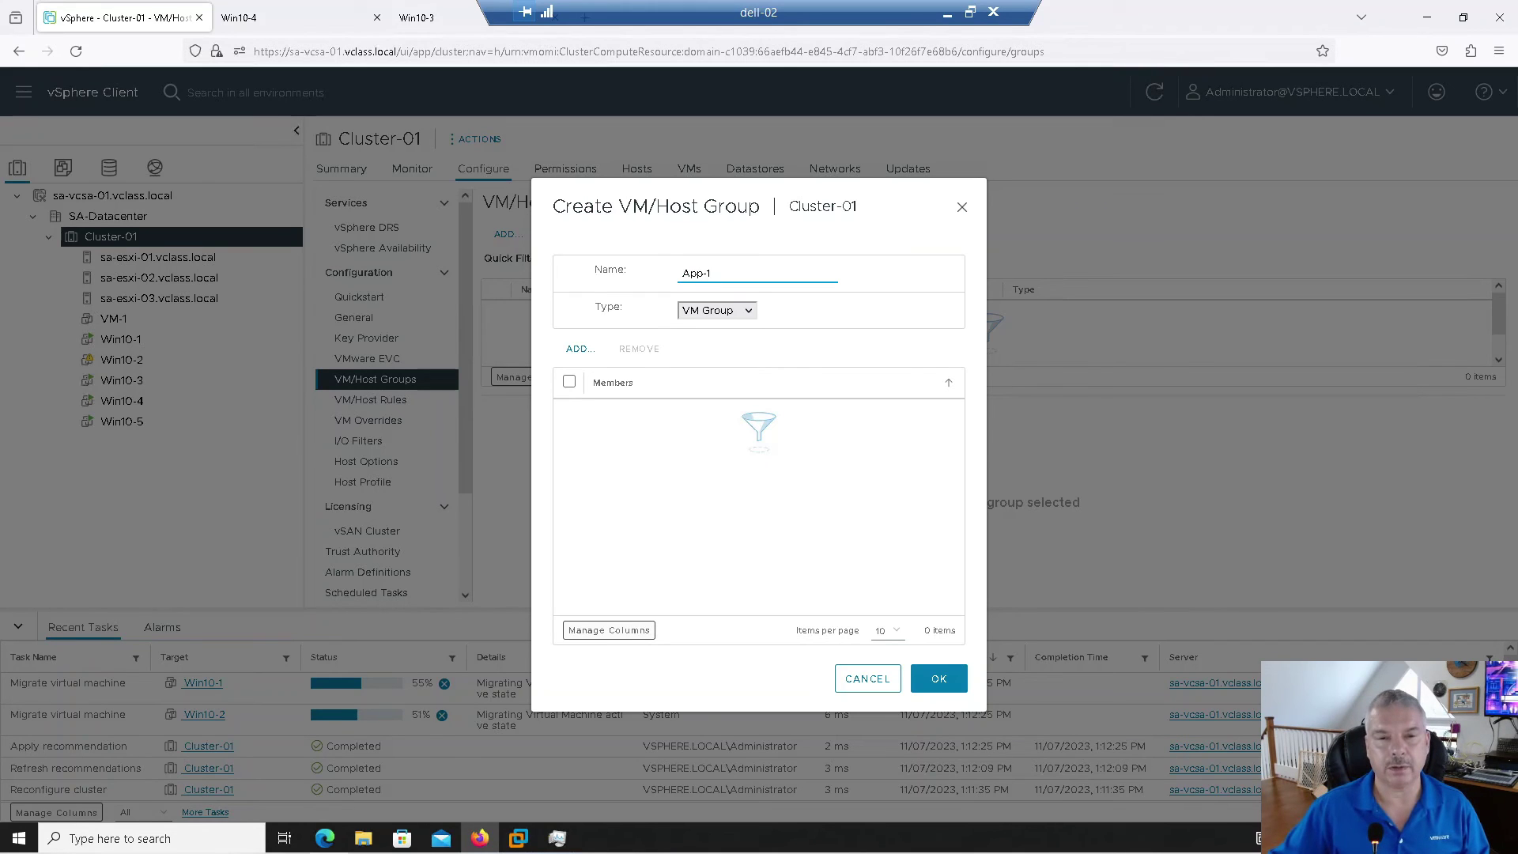
pyautogui.click(577, 350)
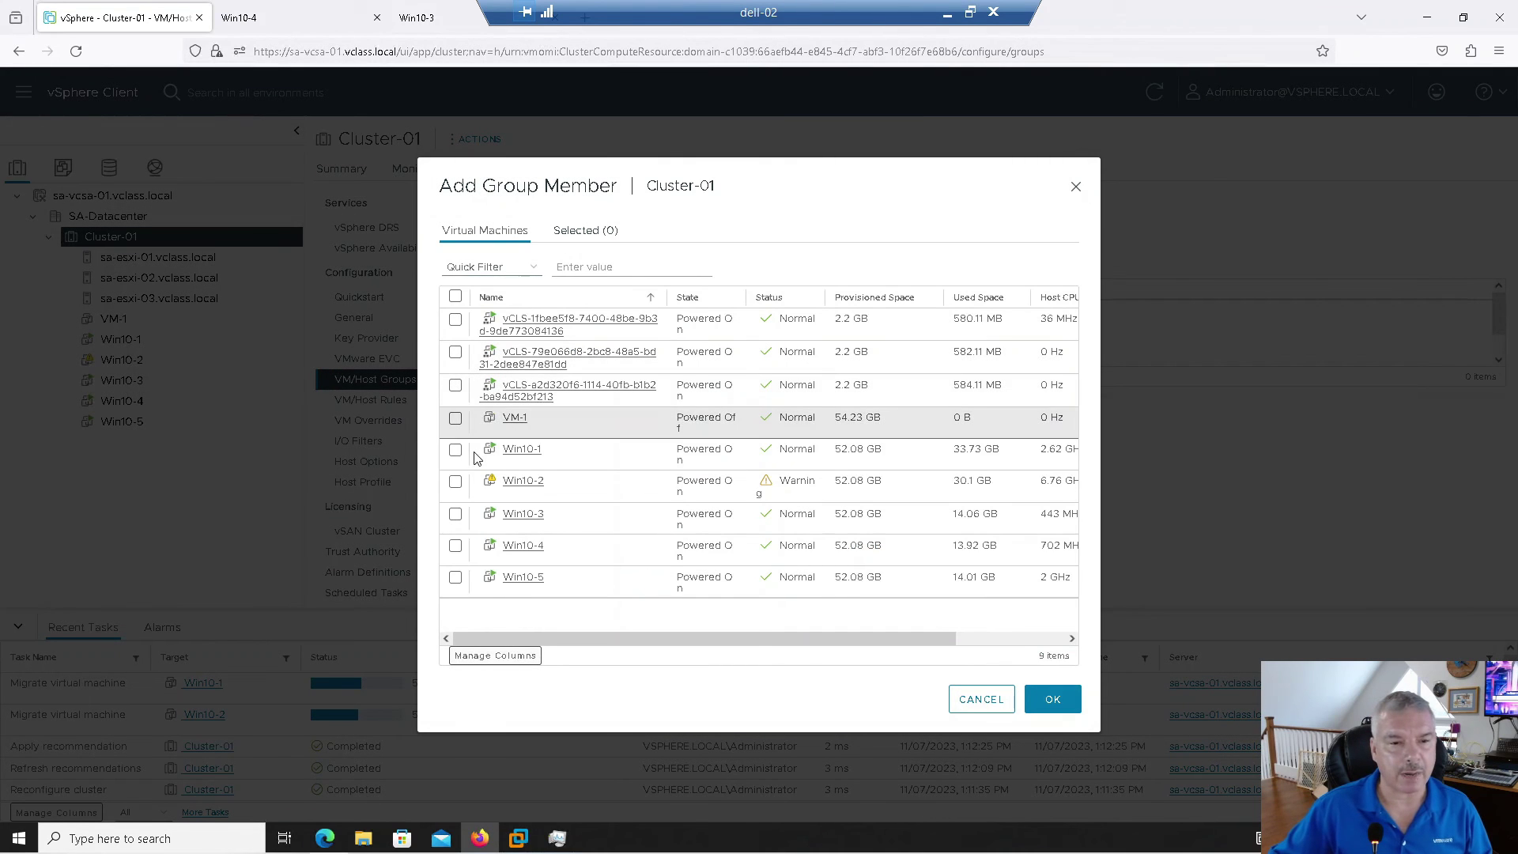
pyautogui.click(457, 516)
pyautogui.click(455, 545)
pyautogui.click(1053, 699)
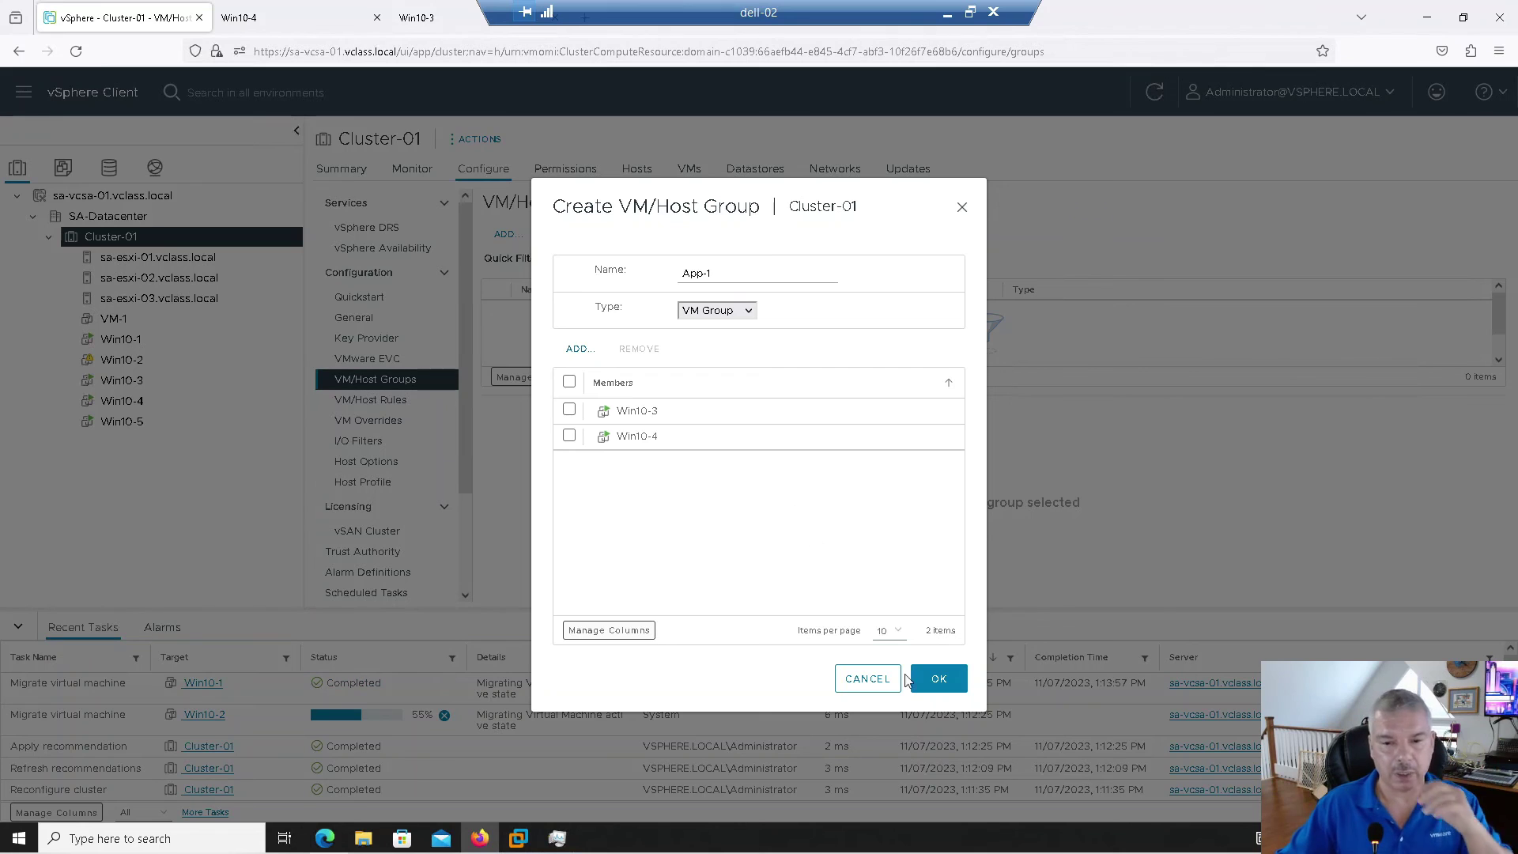
pyautogui.click(930, 686)
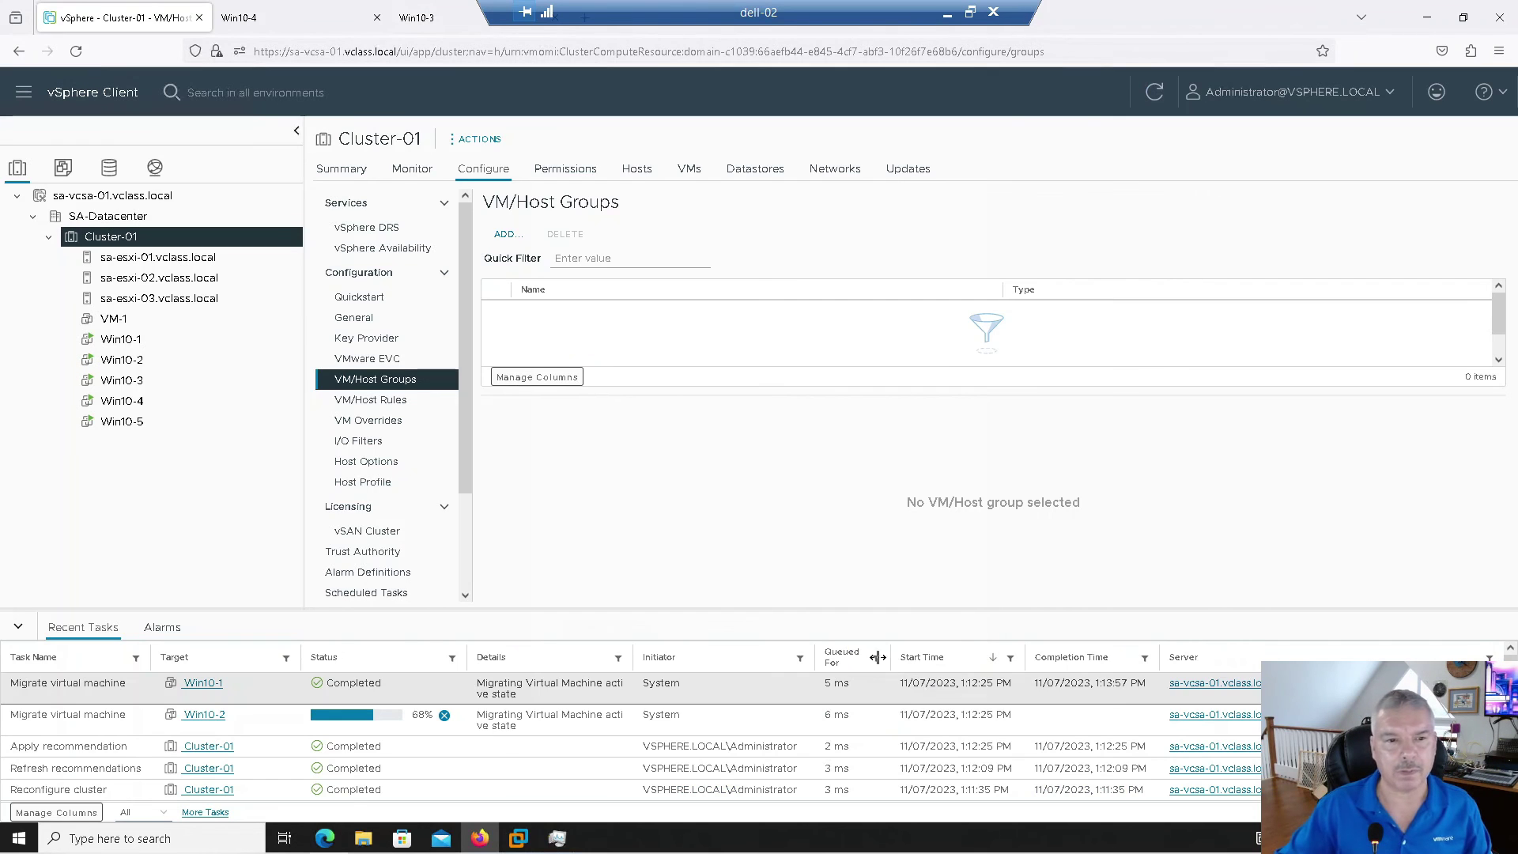
# Create a host group named Blade-1 on Cluster-01 with sa-esxi-01.vclass.local and sa-esxi-02.vclass.local as members.
pyautogui.click(508, 237)
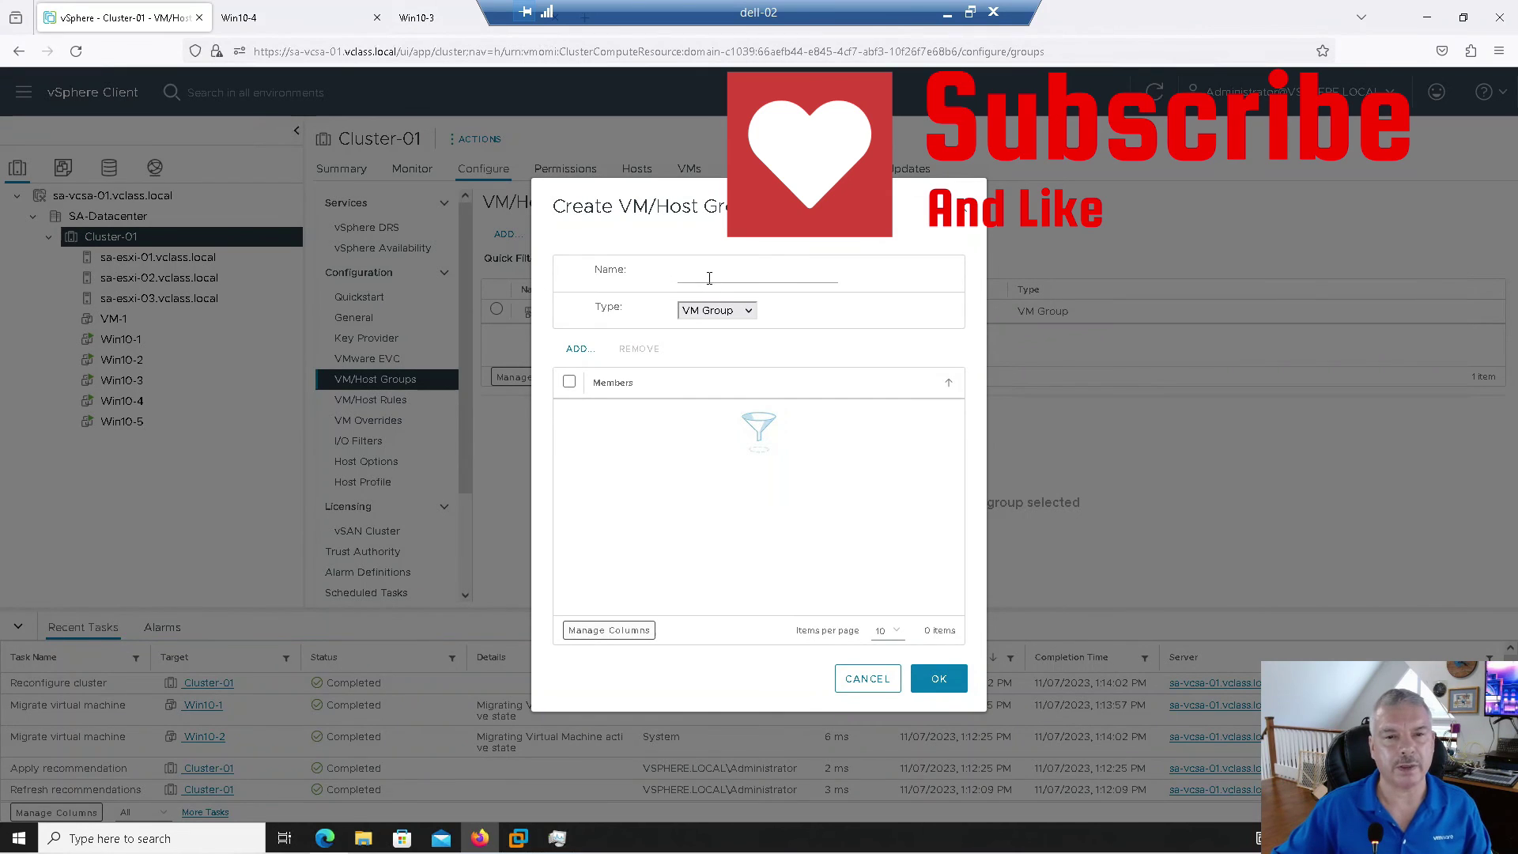
pyautogui.click(723, 313)
pyautogui.click(709, 357)
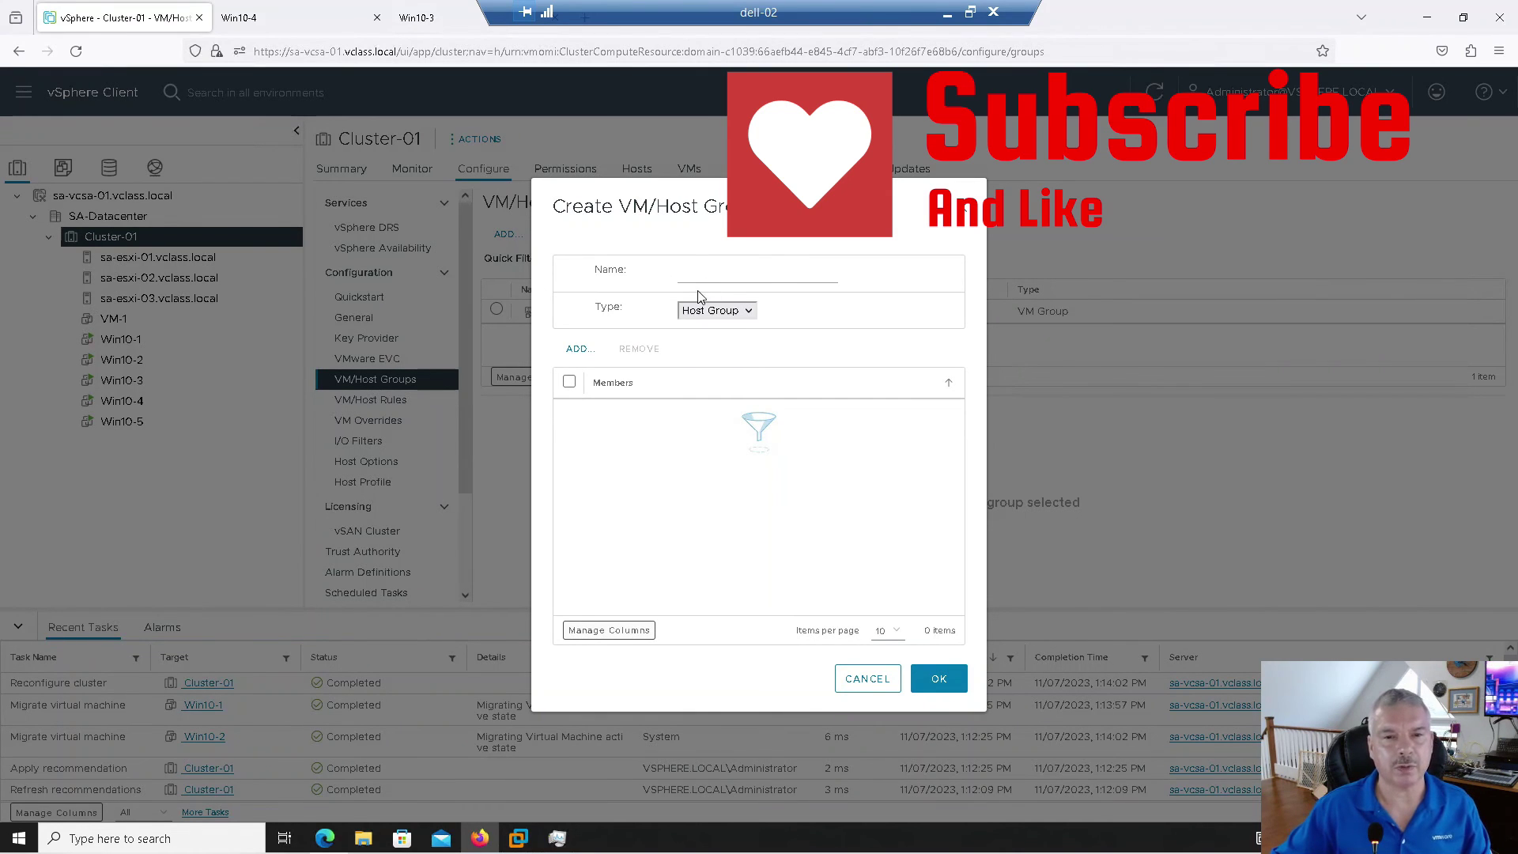
pyautogui.click(692, 276)
pyautogui.write('Blade')
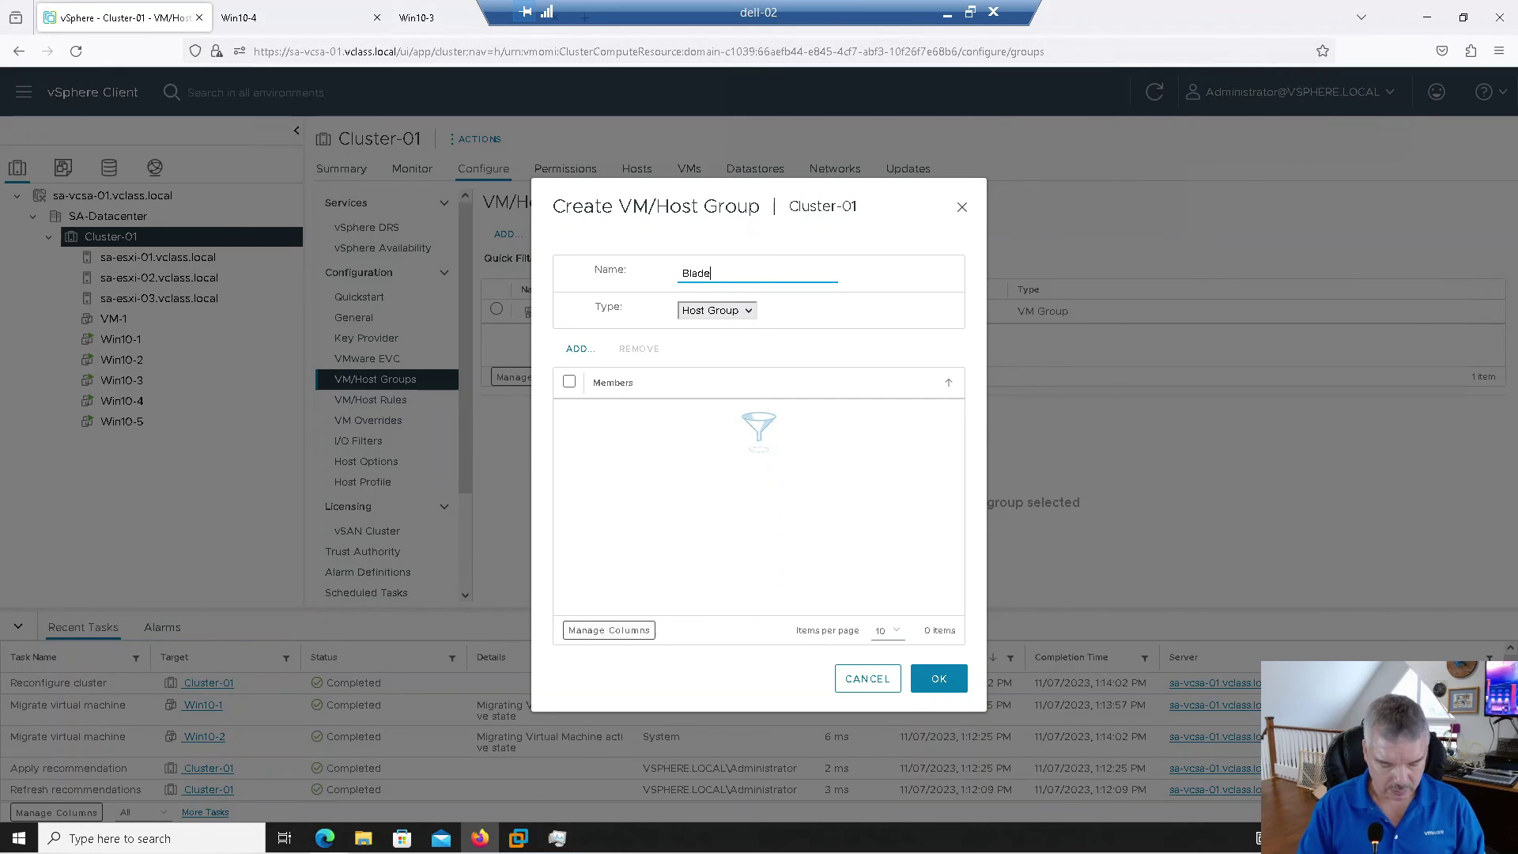
pyautogui.write('-1')
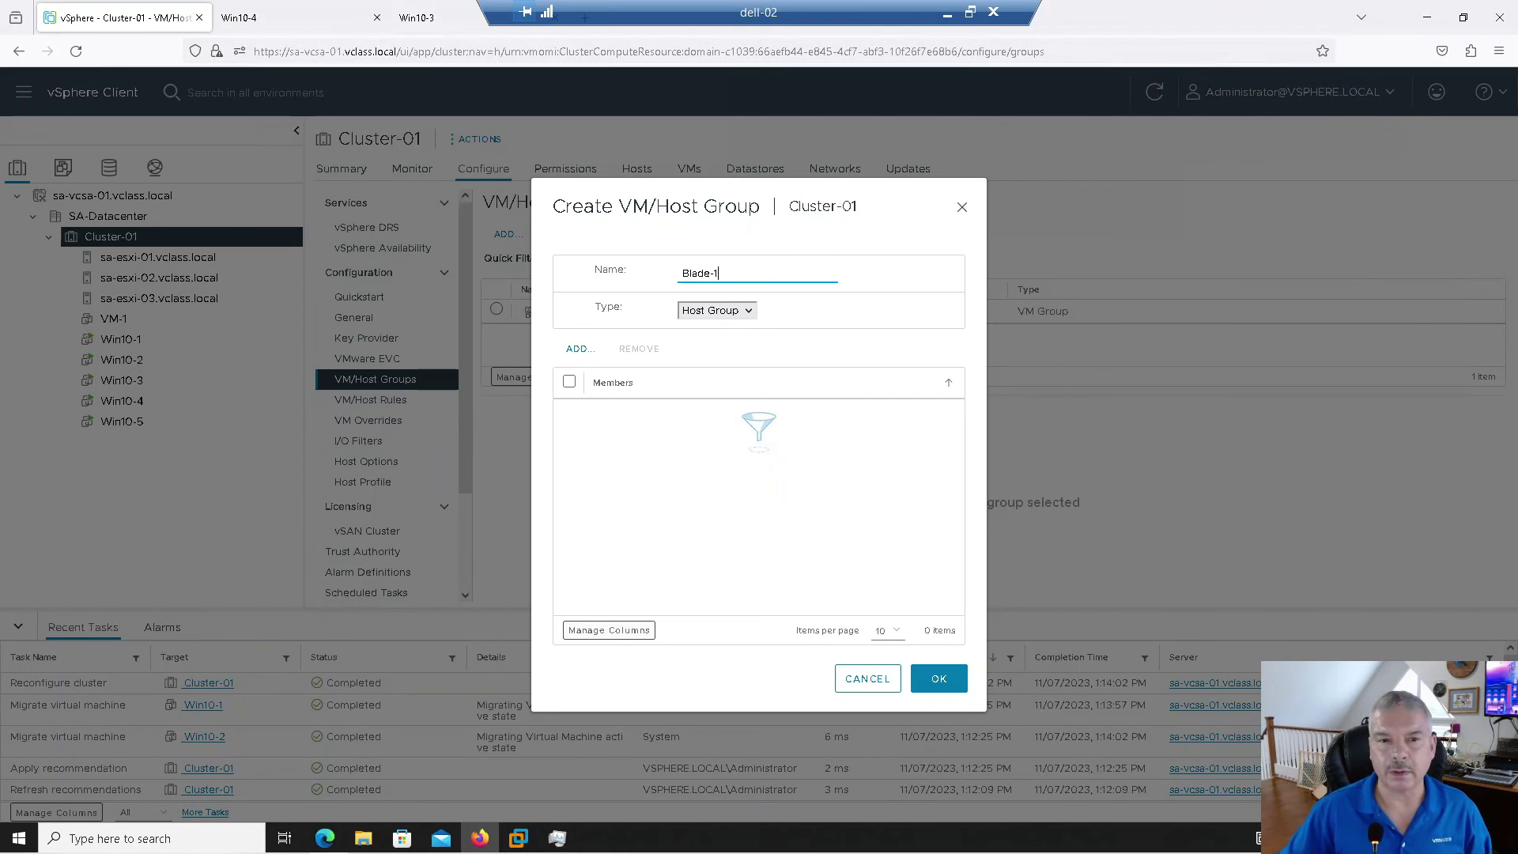
pyautogui.click(574, 352)
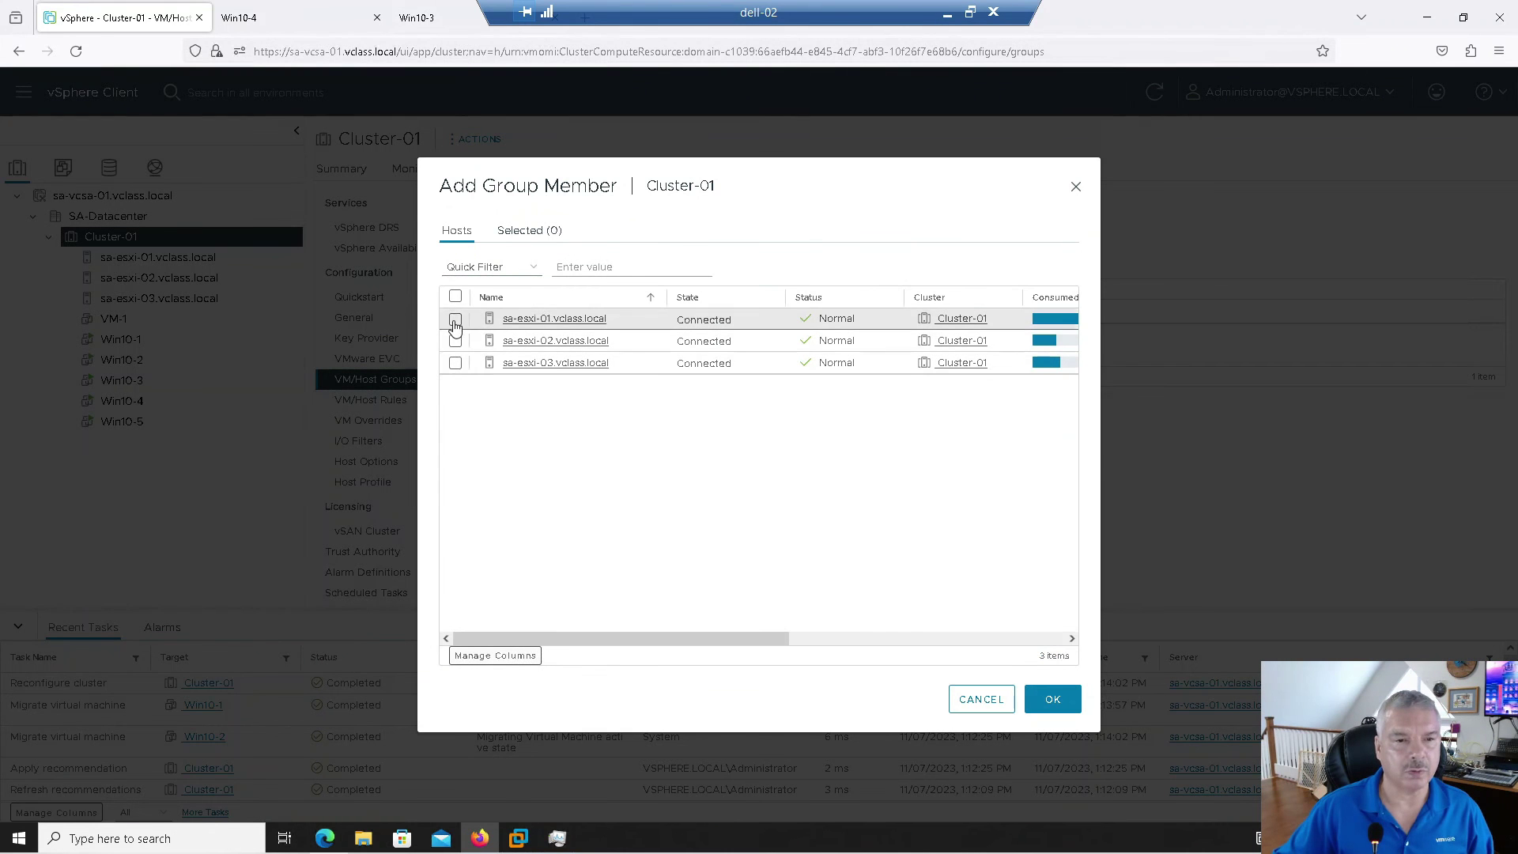
pyautogui.click(455, 321)
pyautogui.click(455, 341)
pyautogui.click(1054, 696)
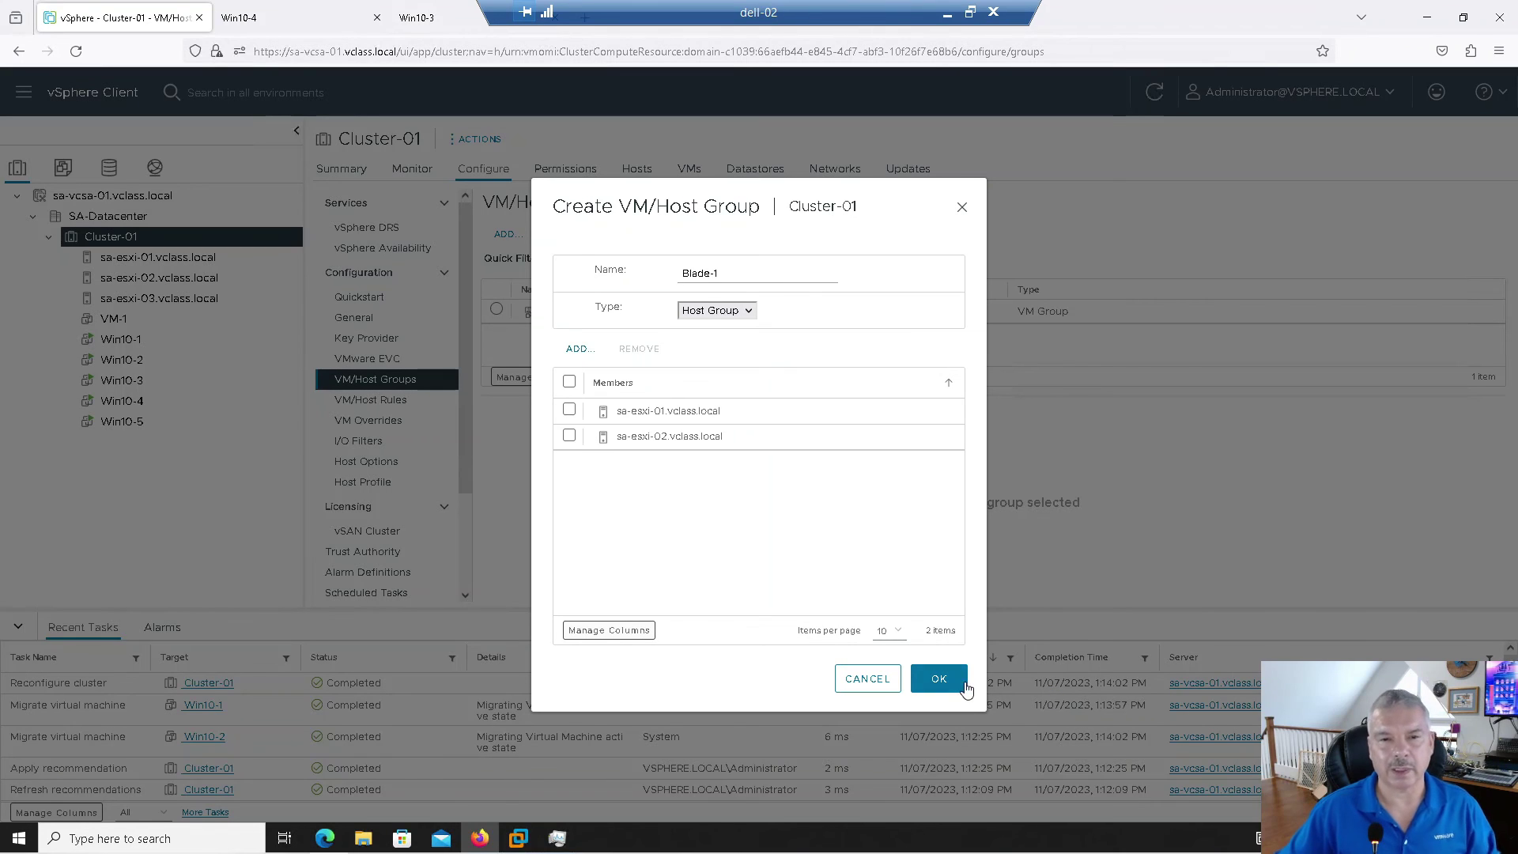
pyautogui.click(948, 683)
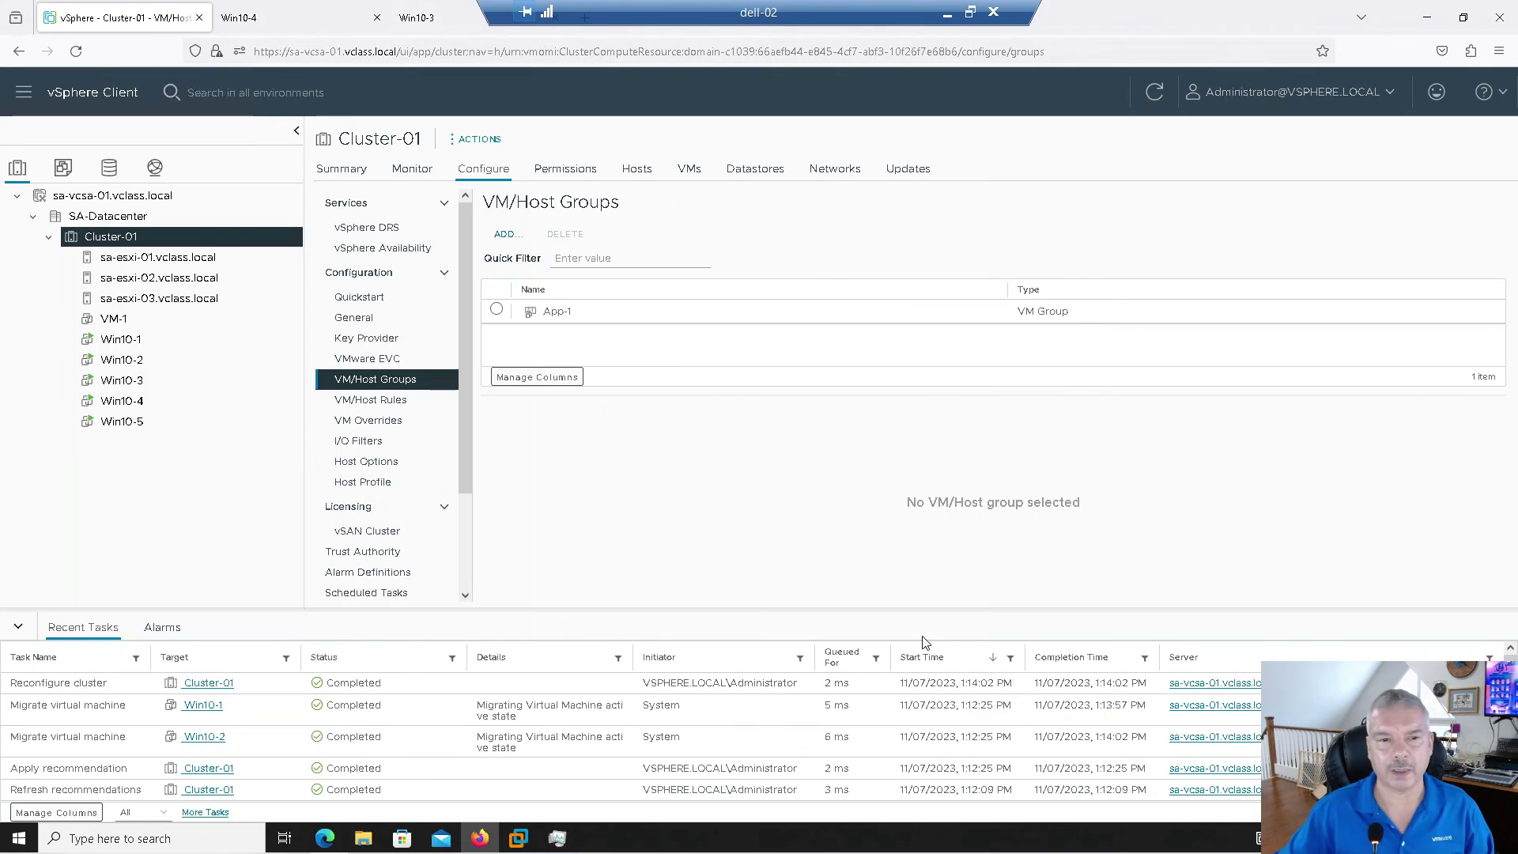
# Start a VM/Host rule on Cluster-01 named "say on host group" with the type Virtual Machines to Hosts.
pyautogui.click(378, 403)
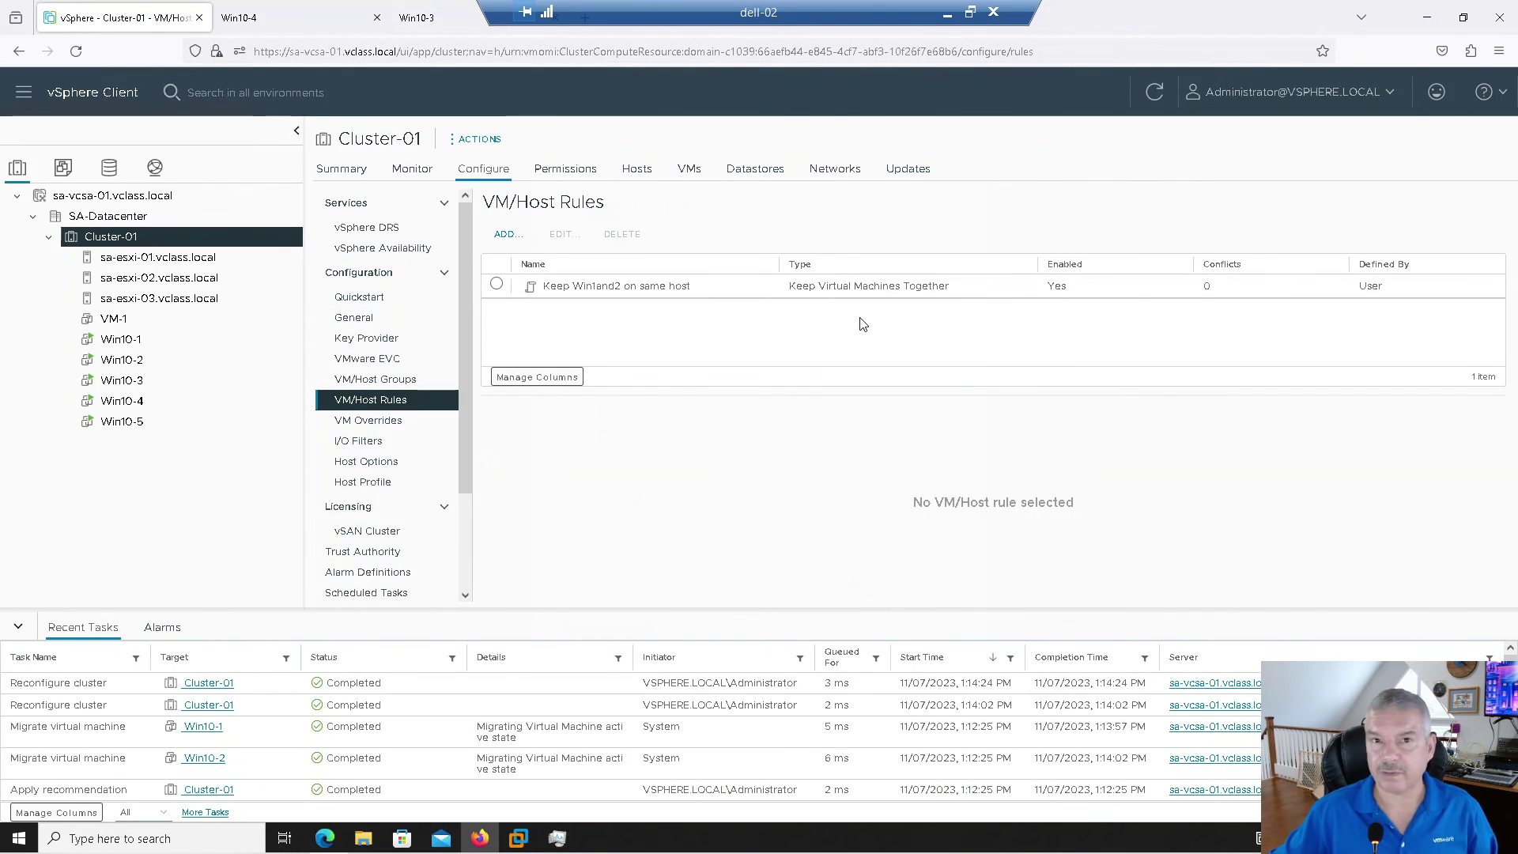
pyautogui.click(509, 236)
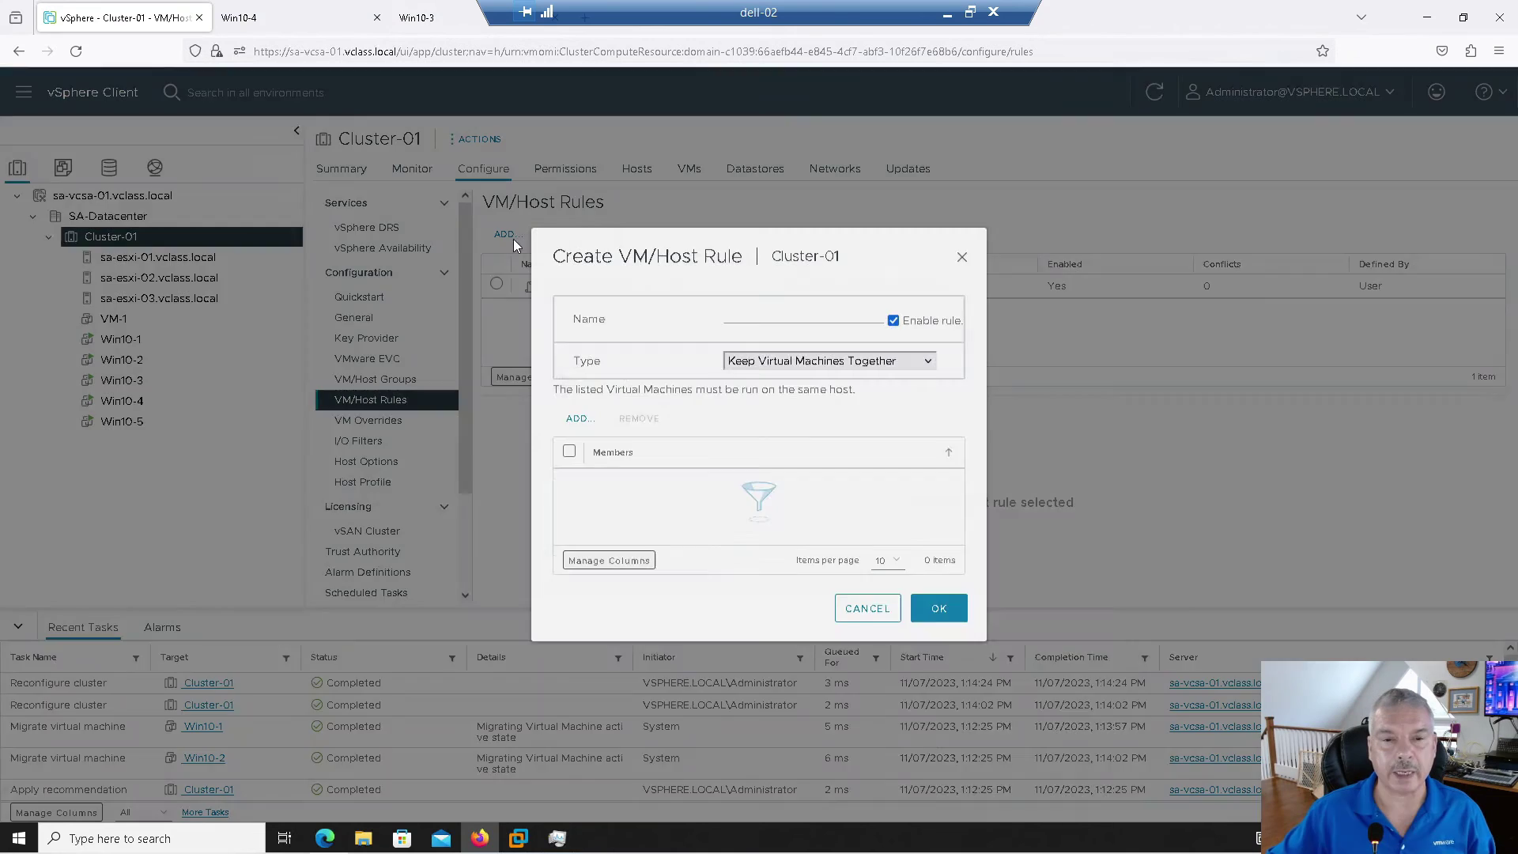
pyautogui.click(747, 330)
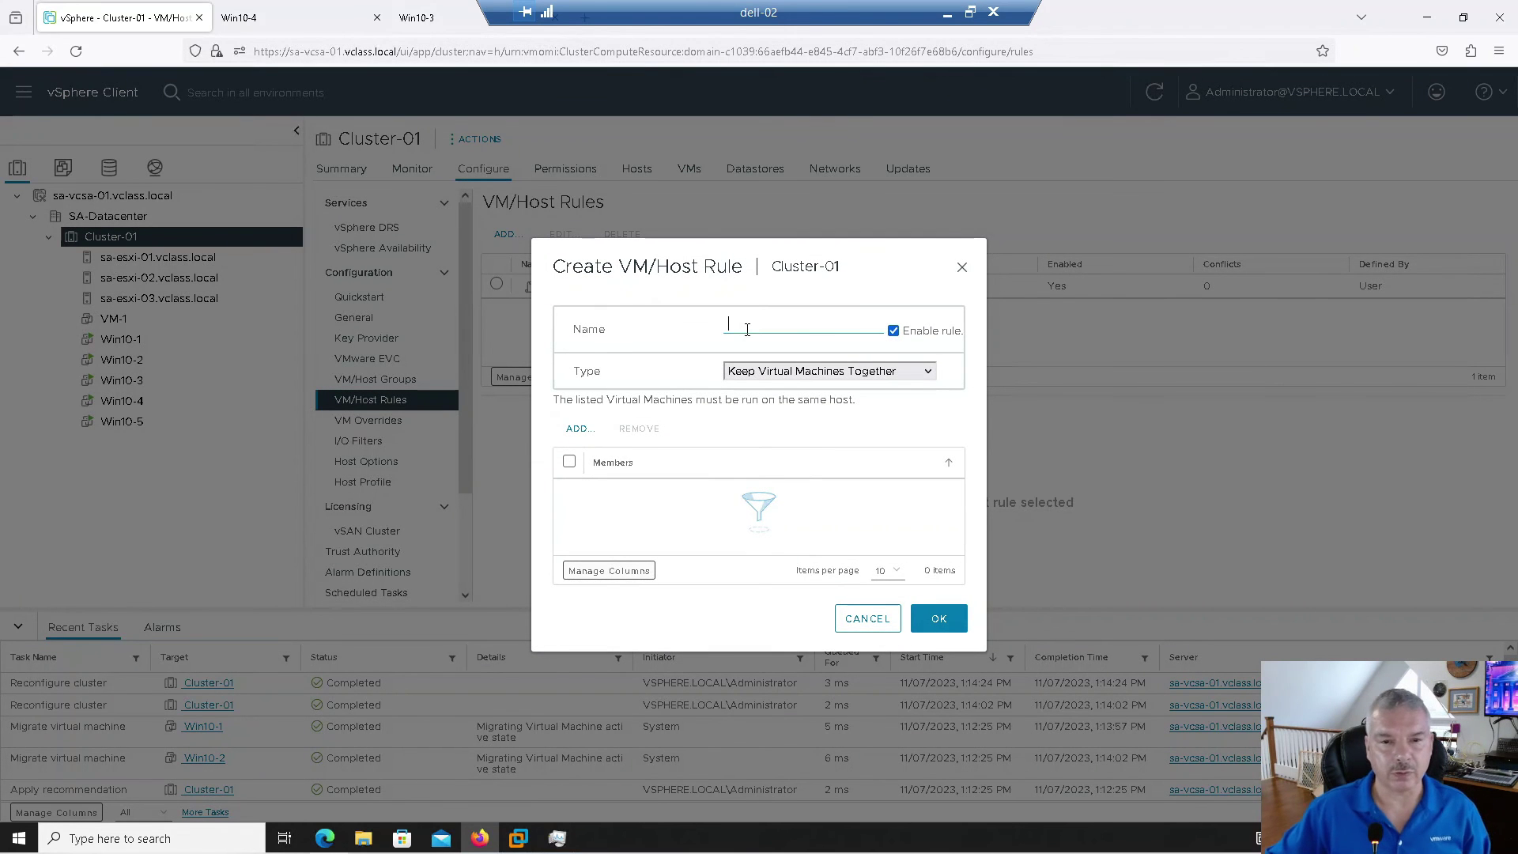
pyautogui.write('say on host group')
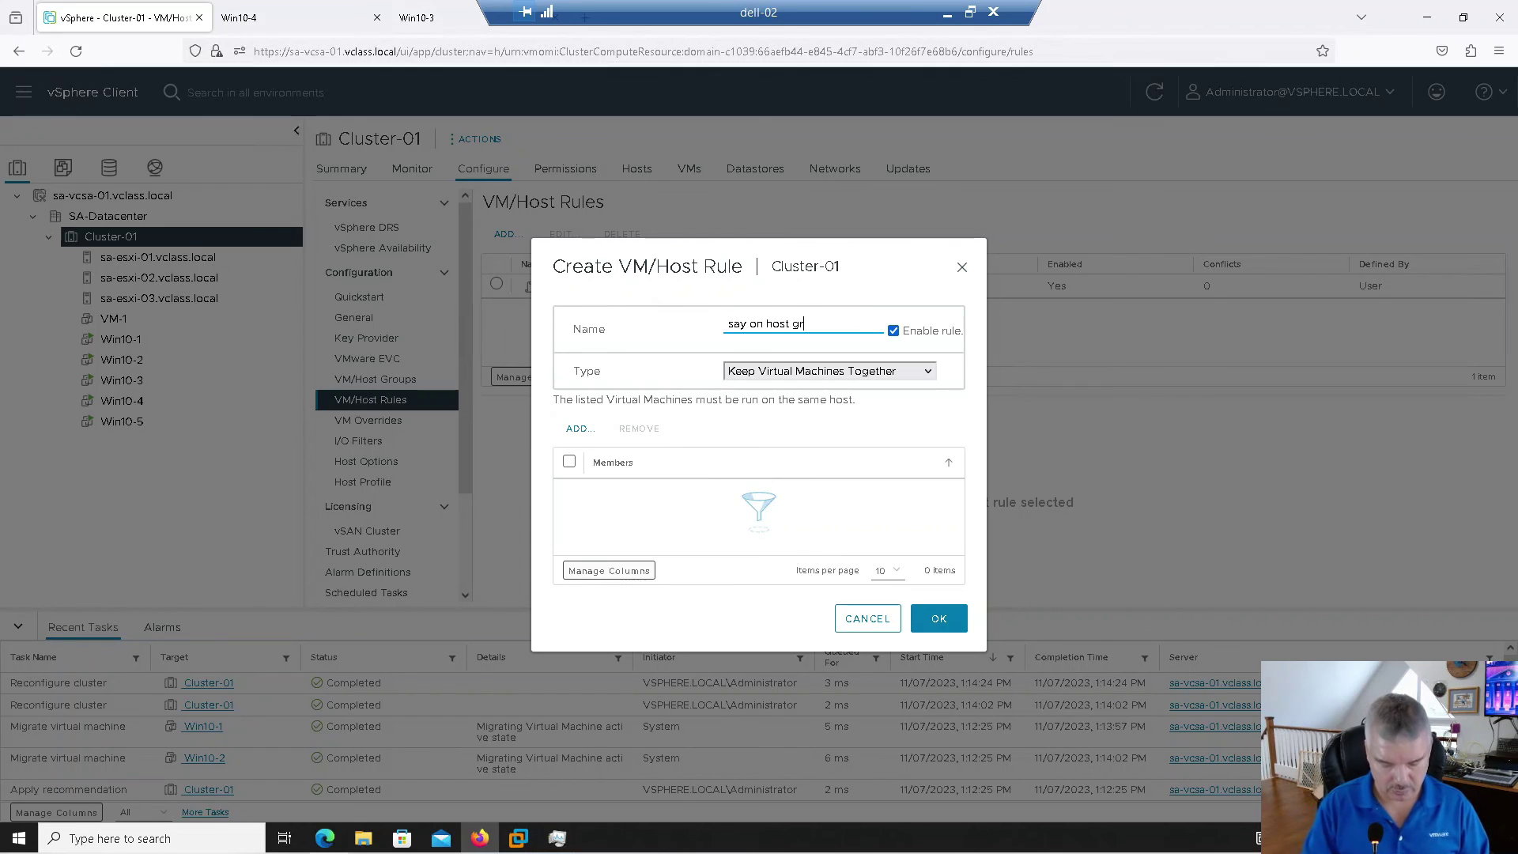
pyautogui.click(750, 372)
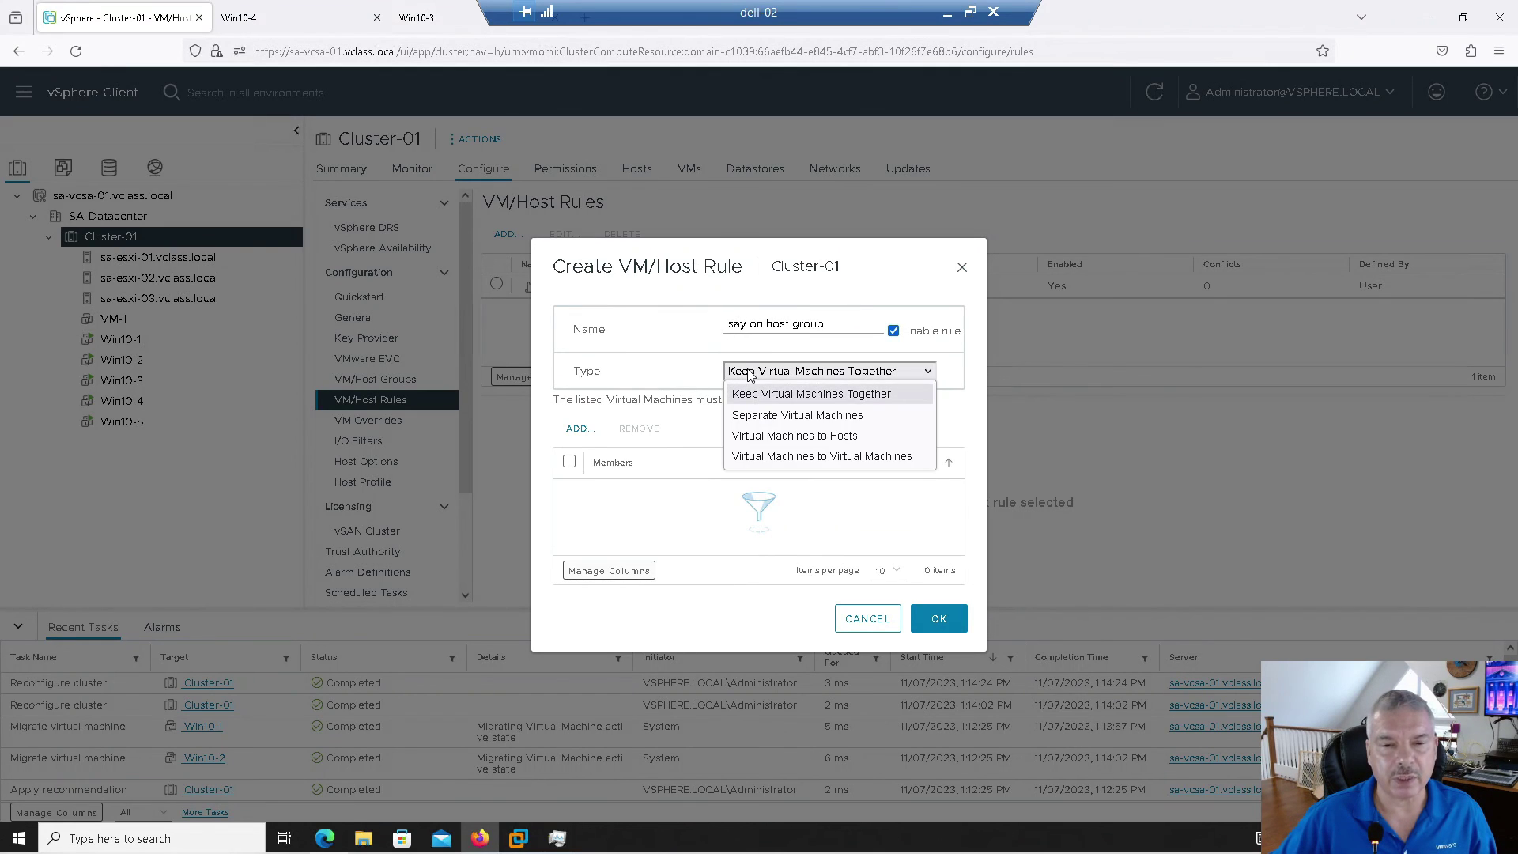
pyautogui.click(763, 435)
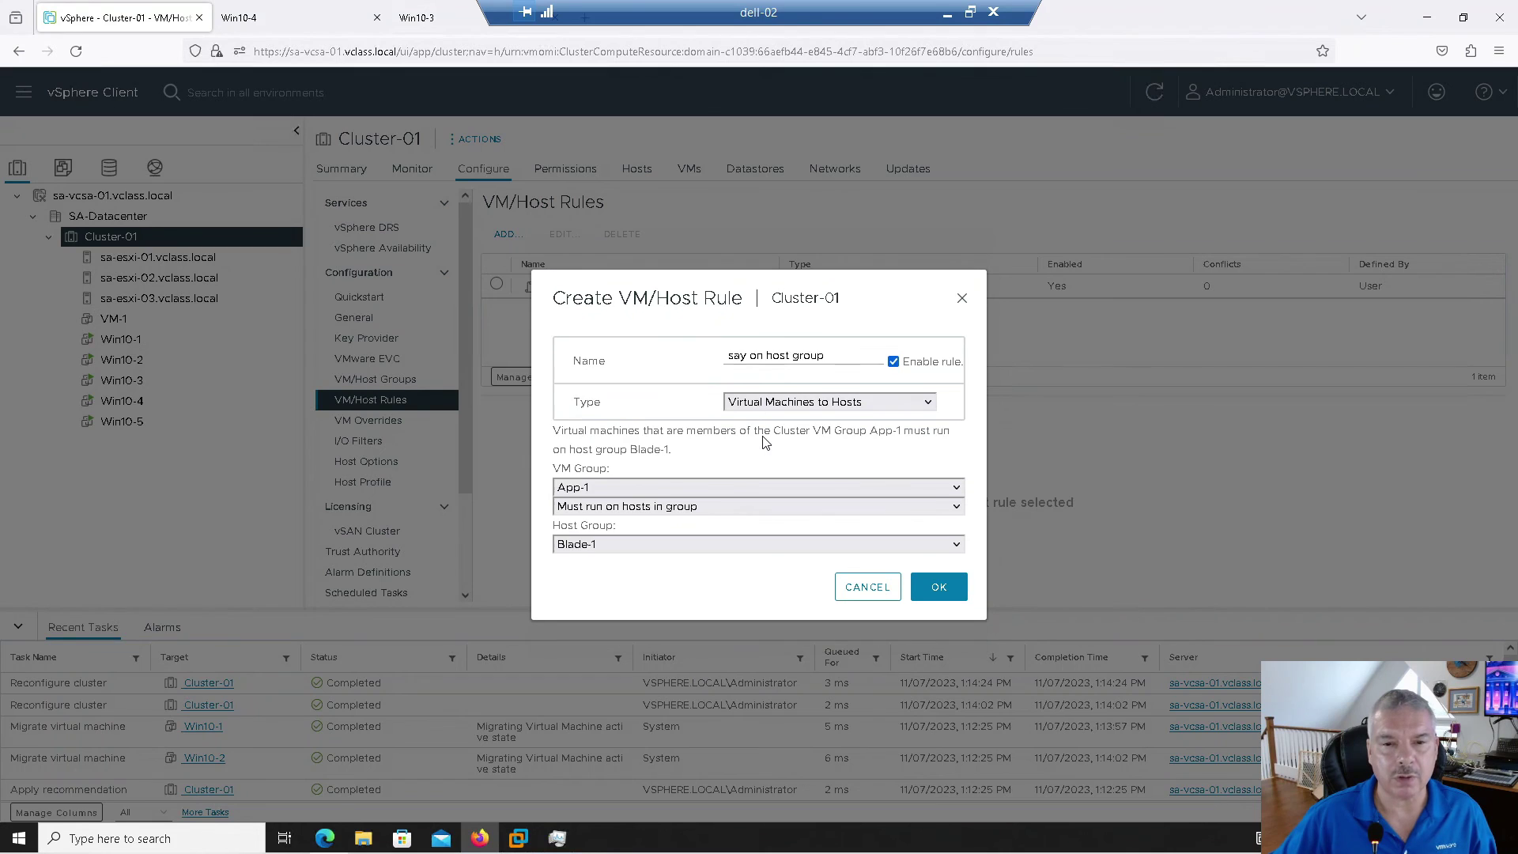
# Examine the rule's VM group choices and must/should run conditions for host group Blade-1, and discard the rule.
pyautogui.click(640, 491)
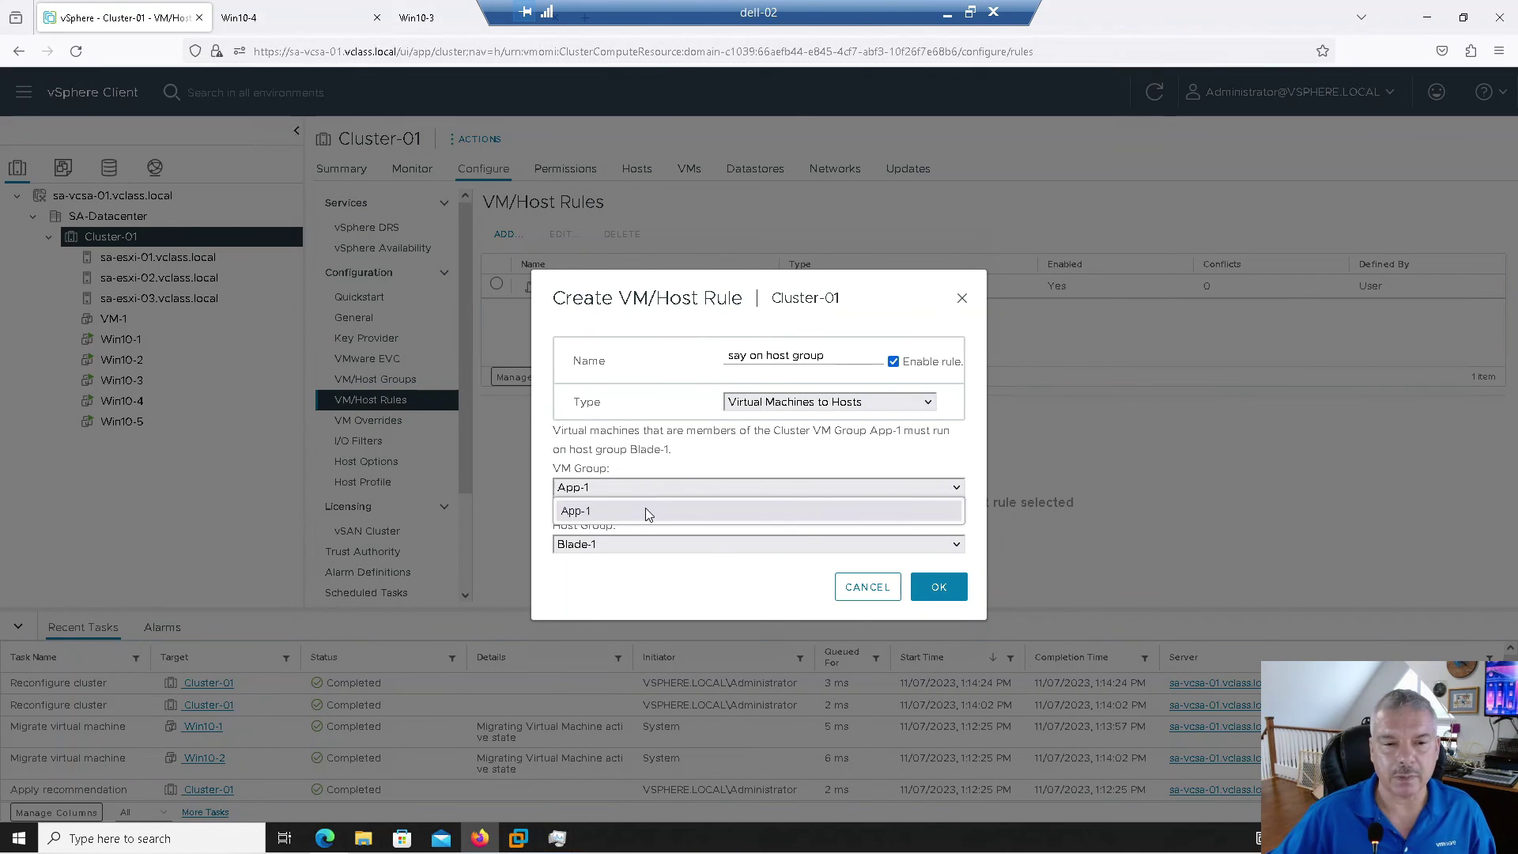
pyautogui.click(645, 512)
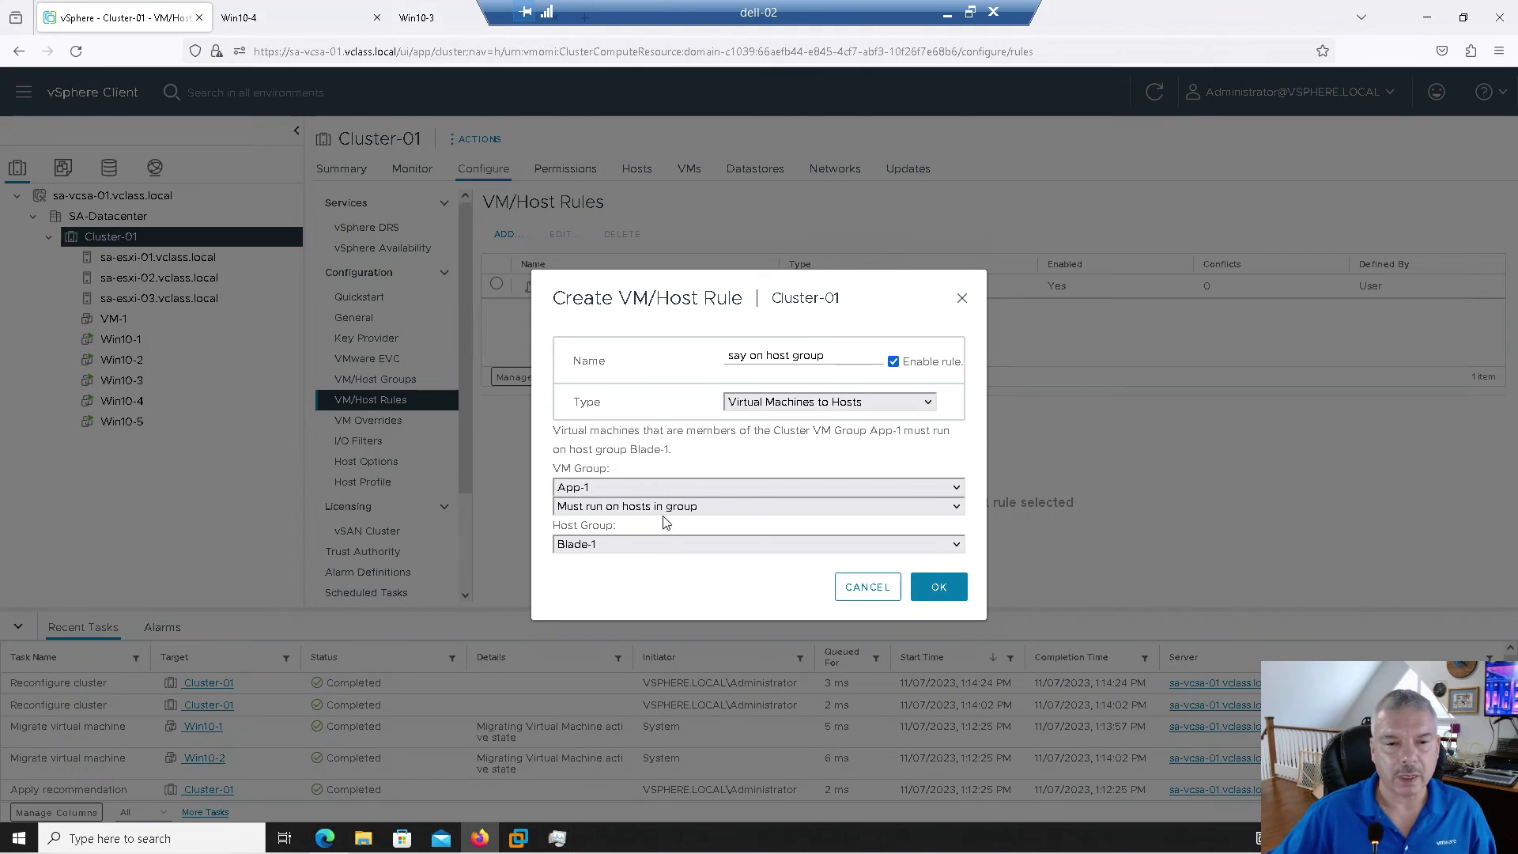
pyautogui.click(670, 513)
pyautogui.click(641, 482)
pyautogui.click(641, 483)
pyautogui.click(651, 471)
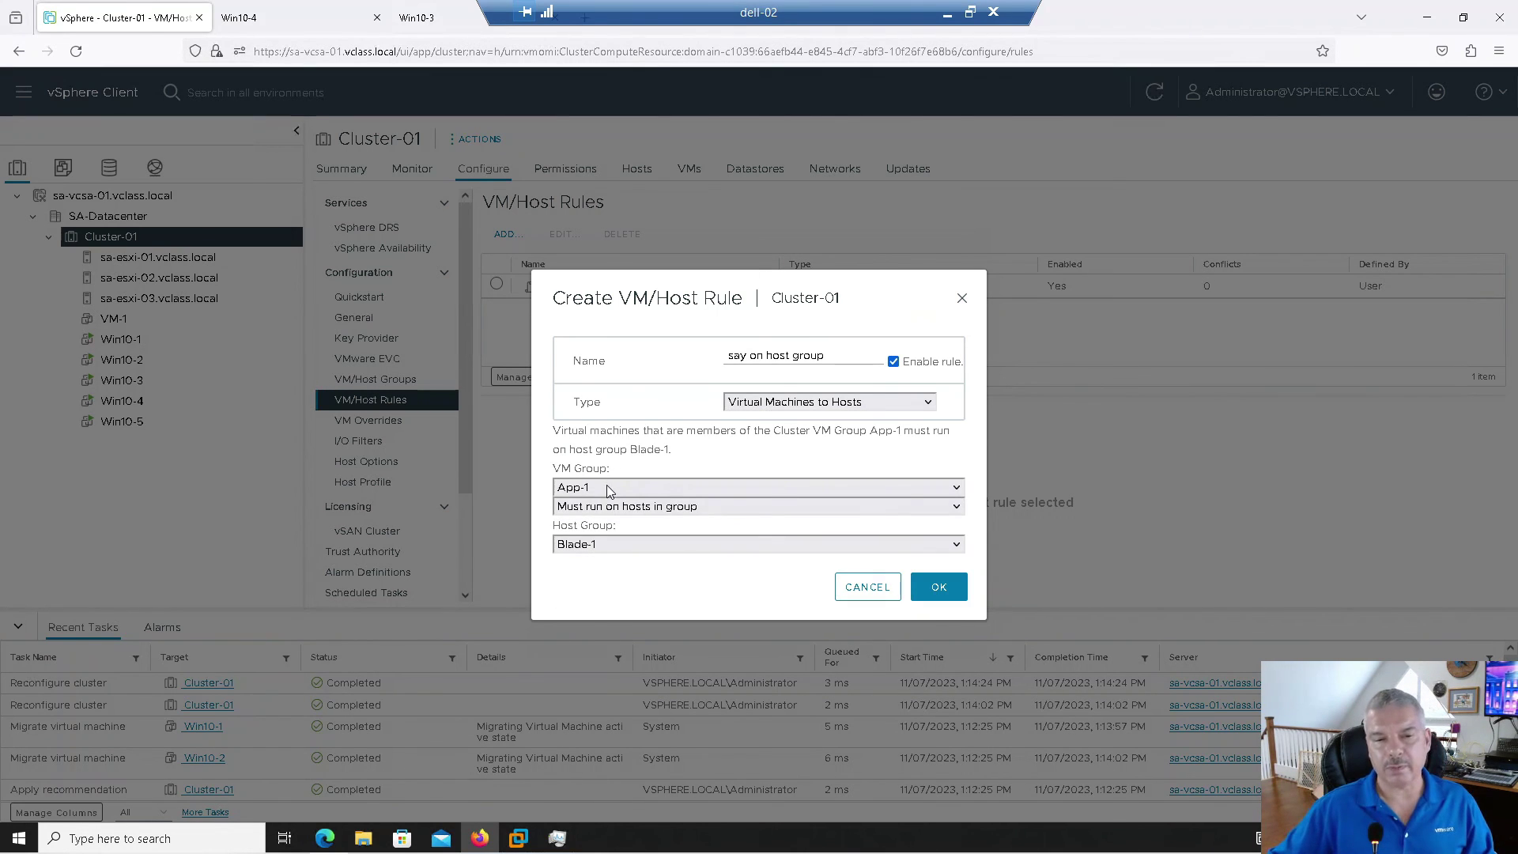
pyautogui.click(614, 510)
pyautogui.click(615, 528)
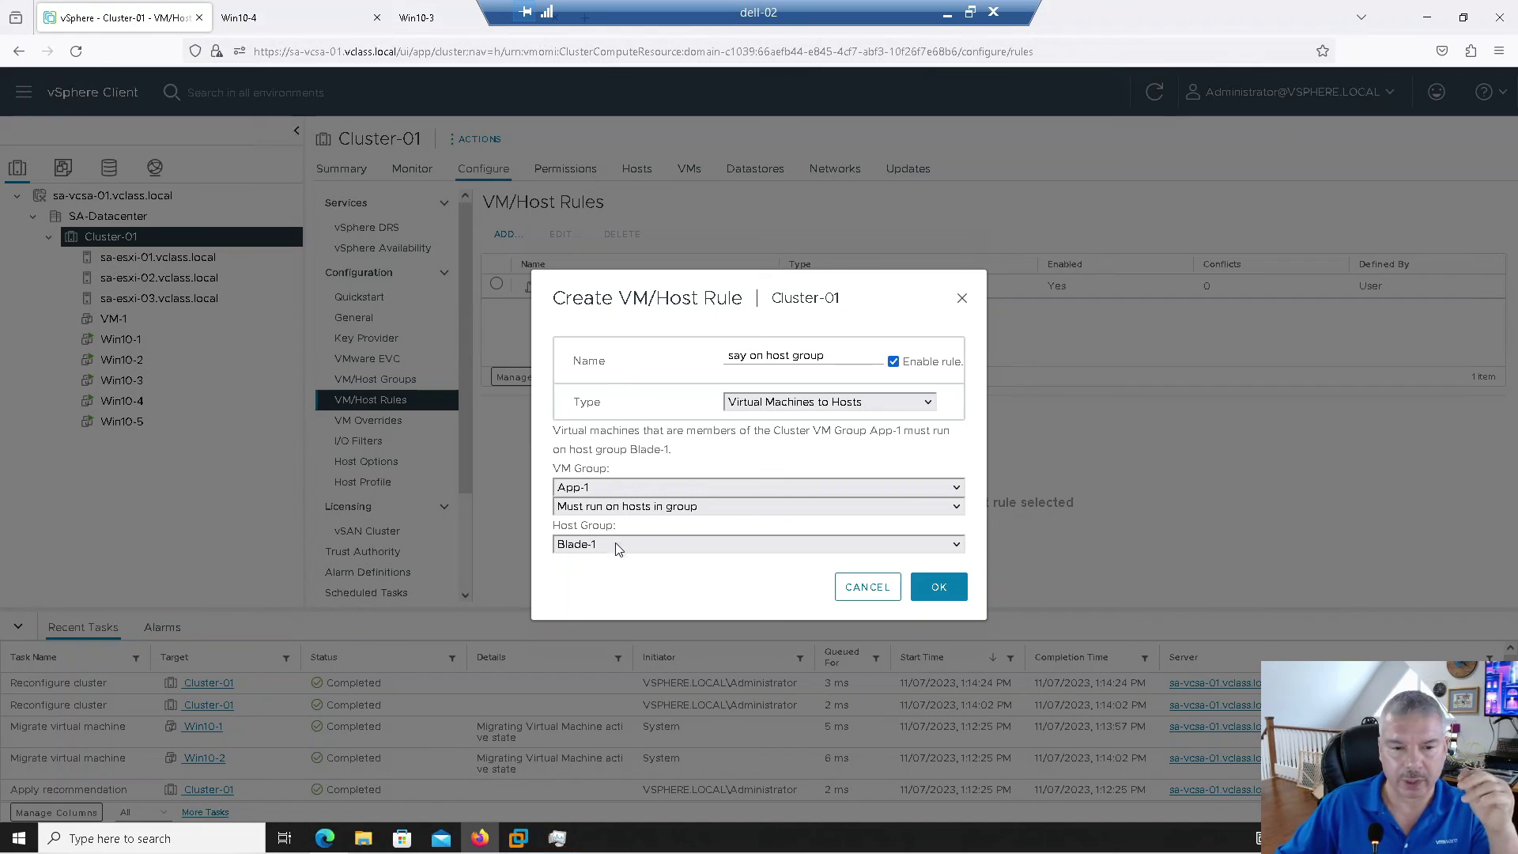
pyautogui.click(630, 507)
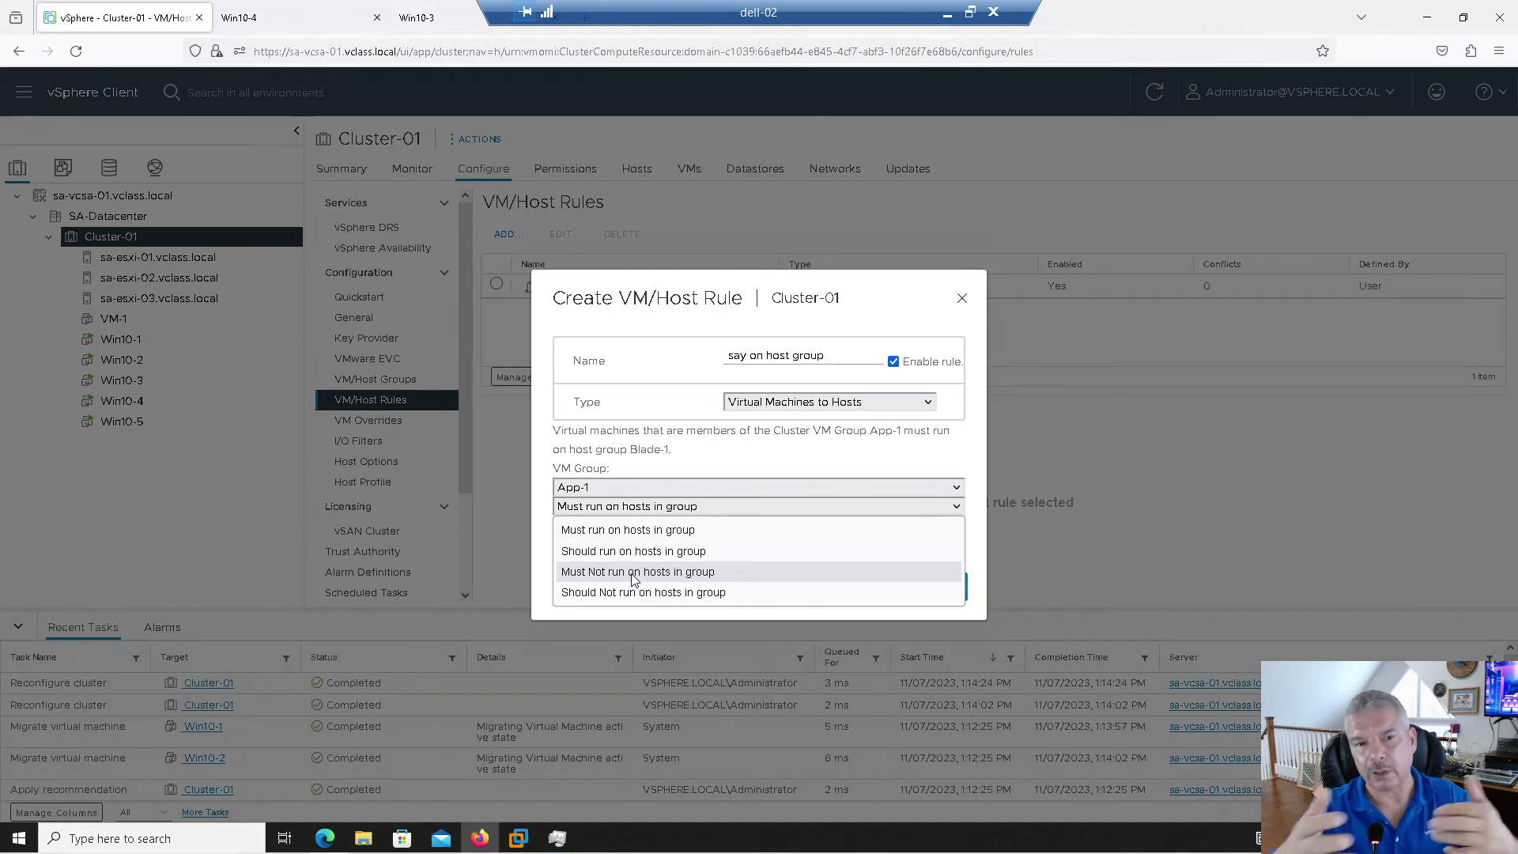
pyautogui.click(614, 433)
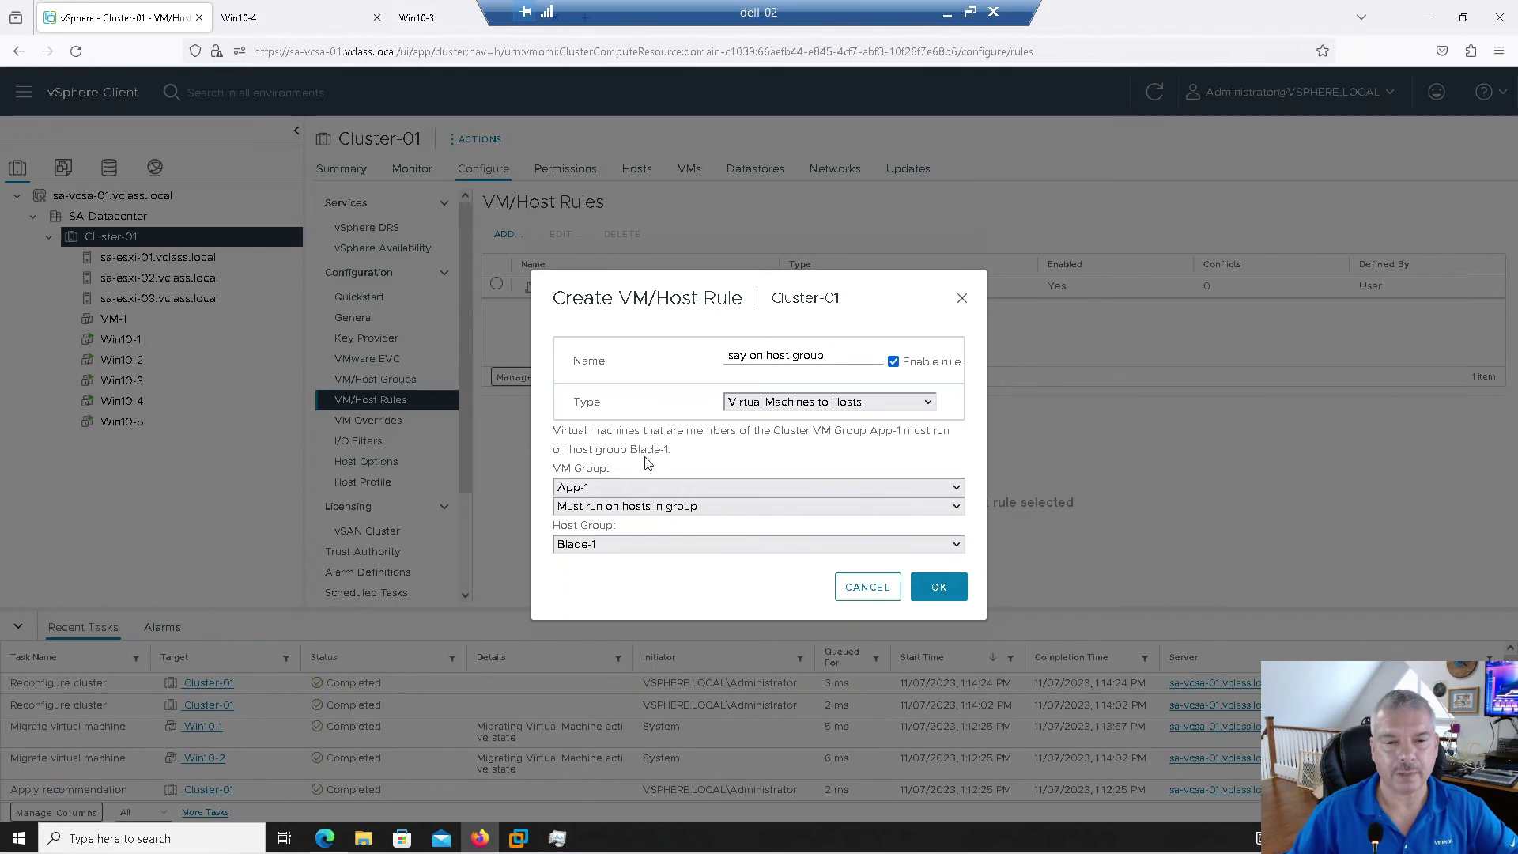
pyautogui.click(855, 588)
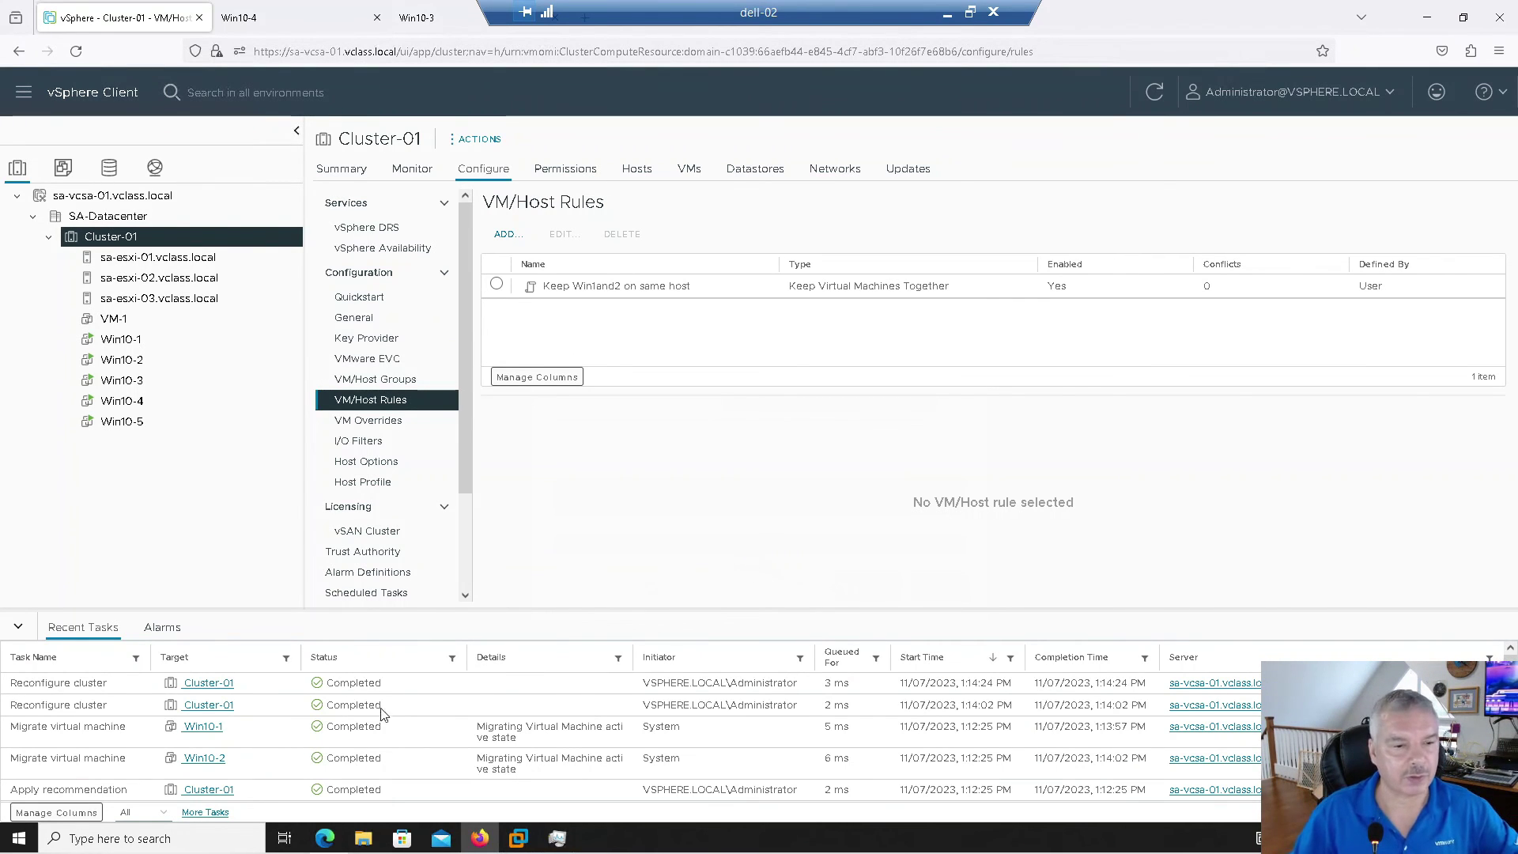
# Check the summaries of Win10-1 and Win10-2 for their current hosts after the migrations.
pyautogui.click(122, 339)
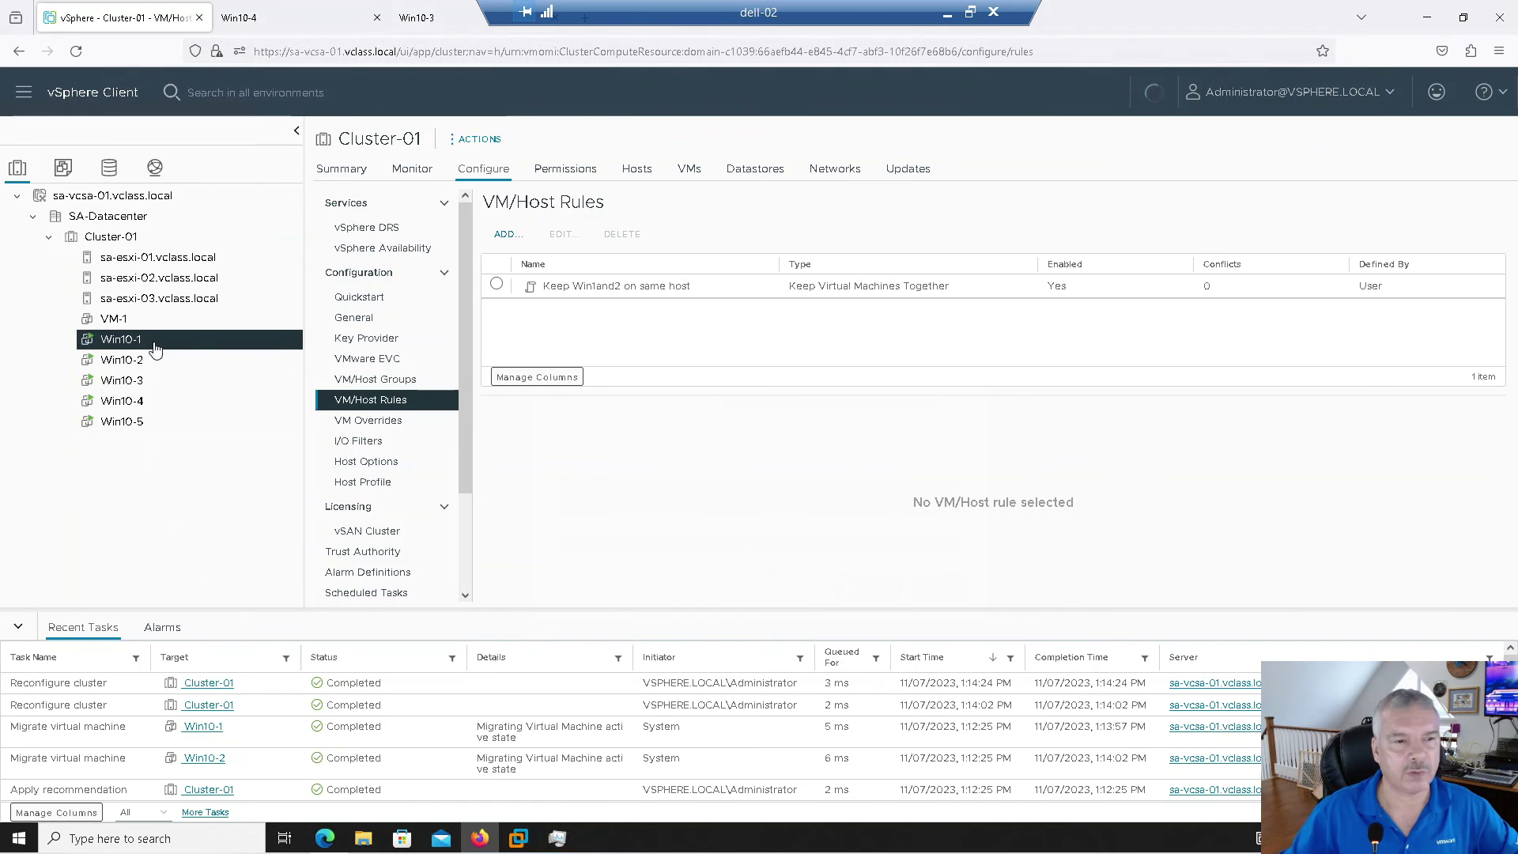
pyautogui.scroll(-2, 818, 463)
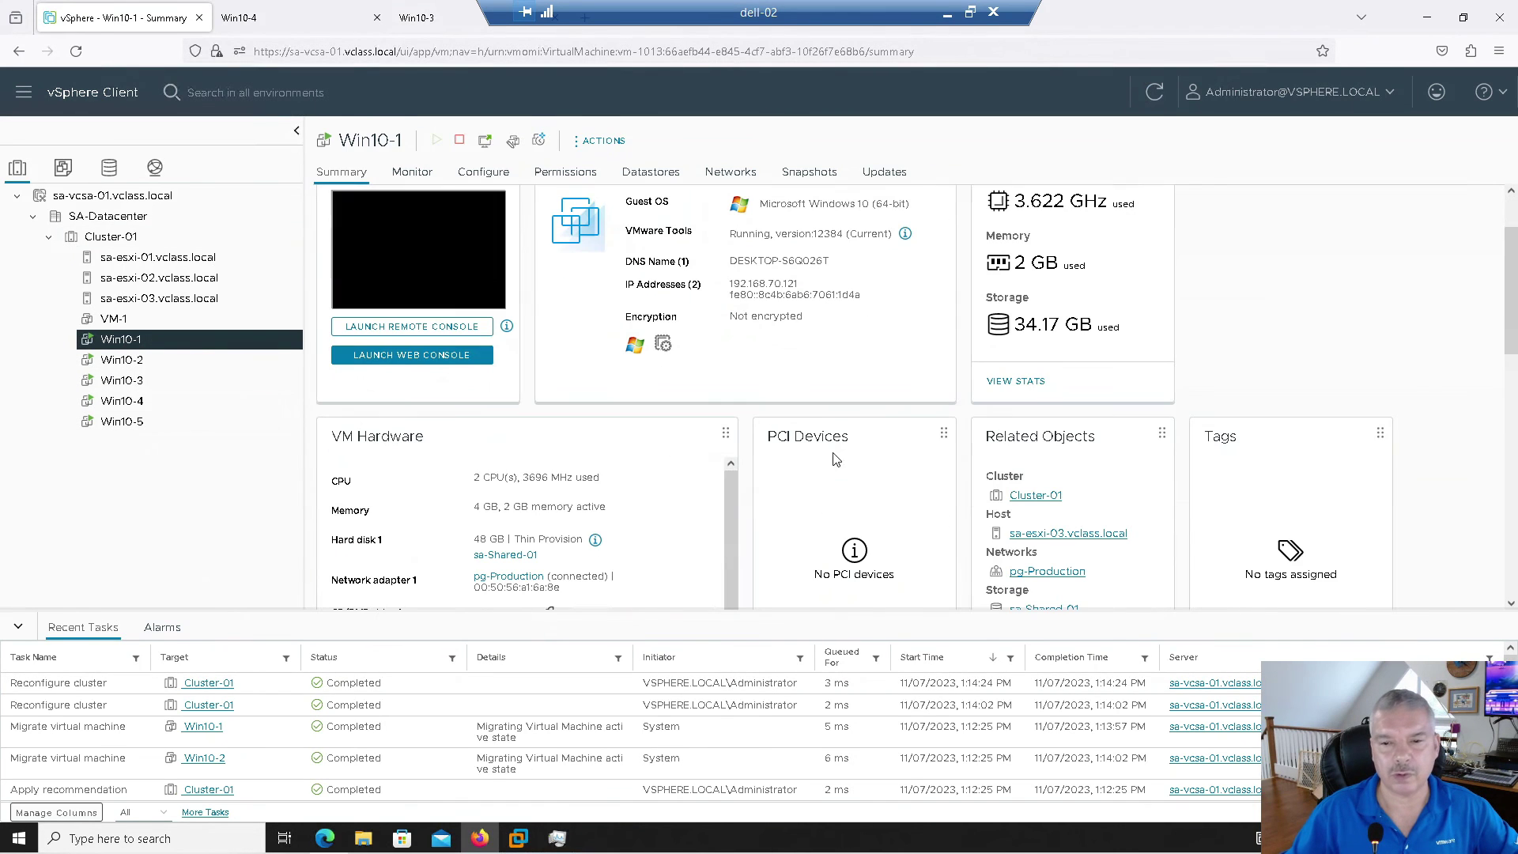
pyautogui.click(125, 359)
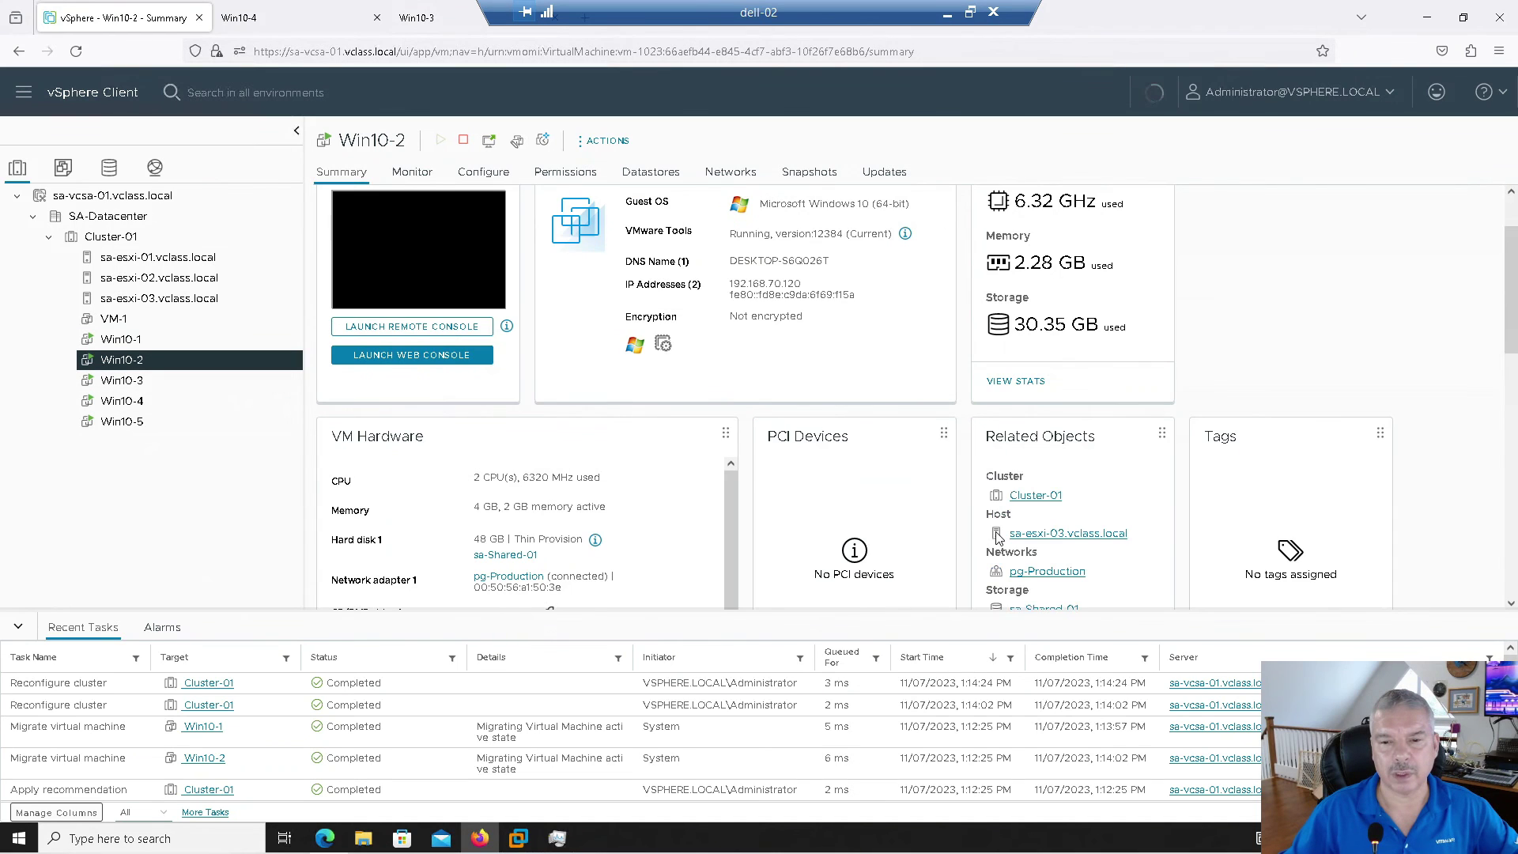